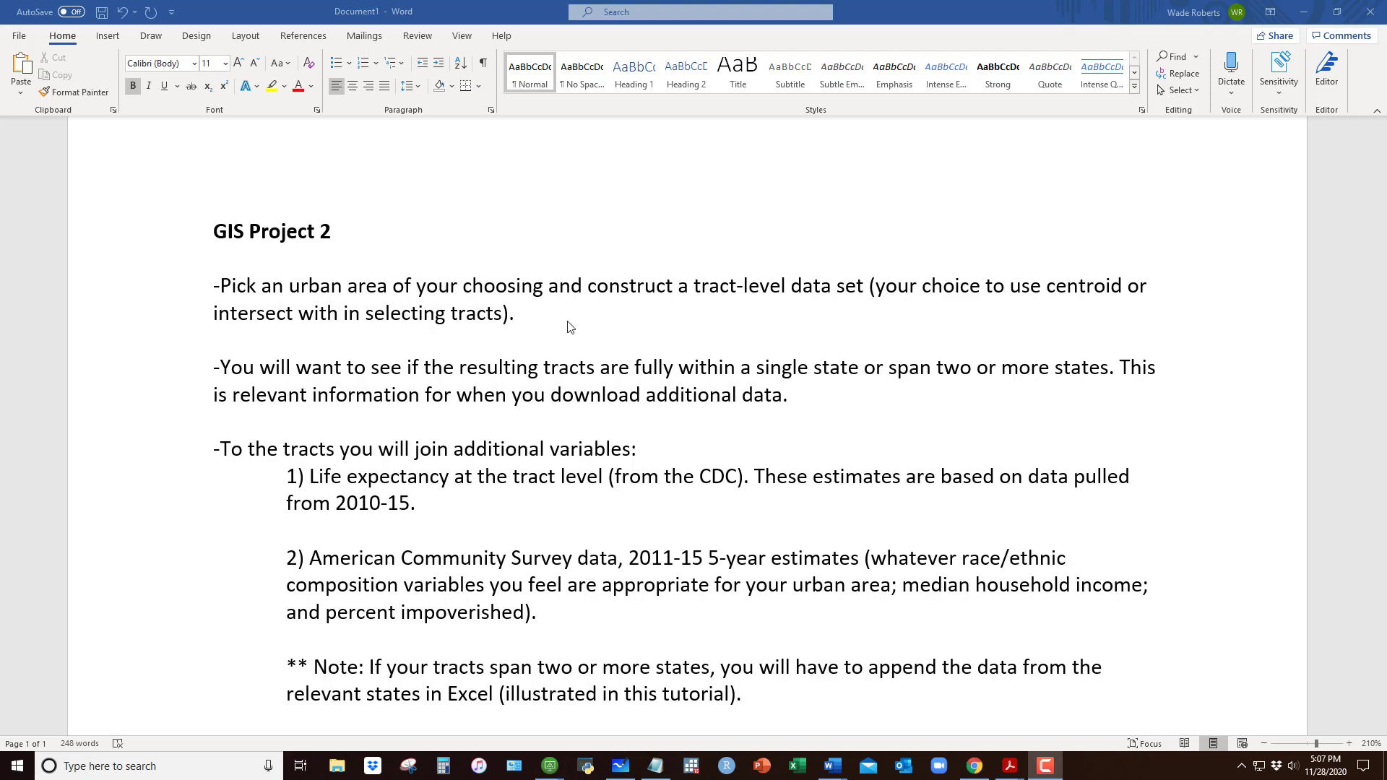
Review the GIS Project 2 instructions on choosing an urban area and checking whether its tracts span multiple states.
click(509, 268)
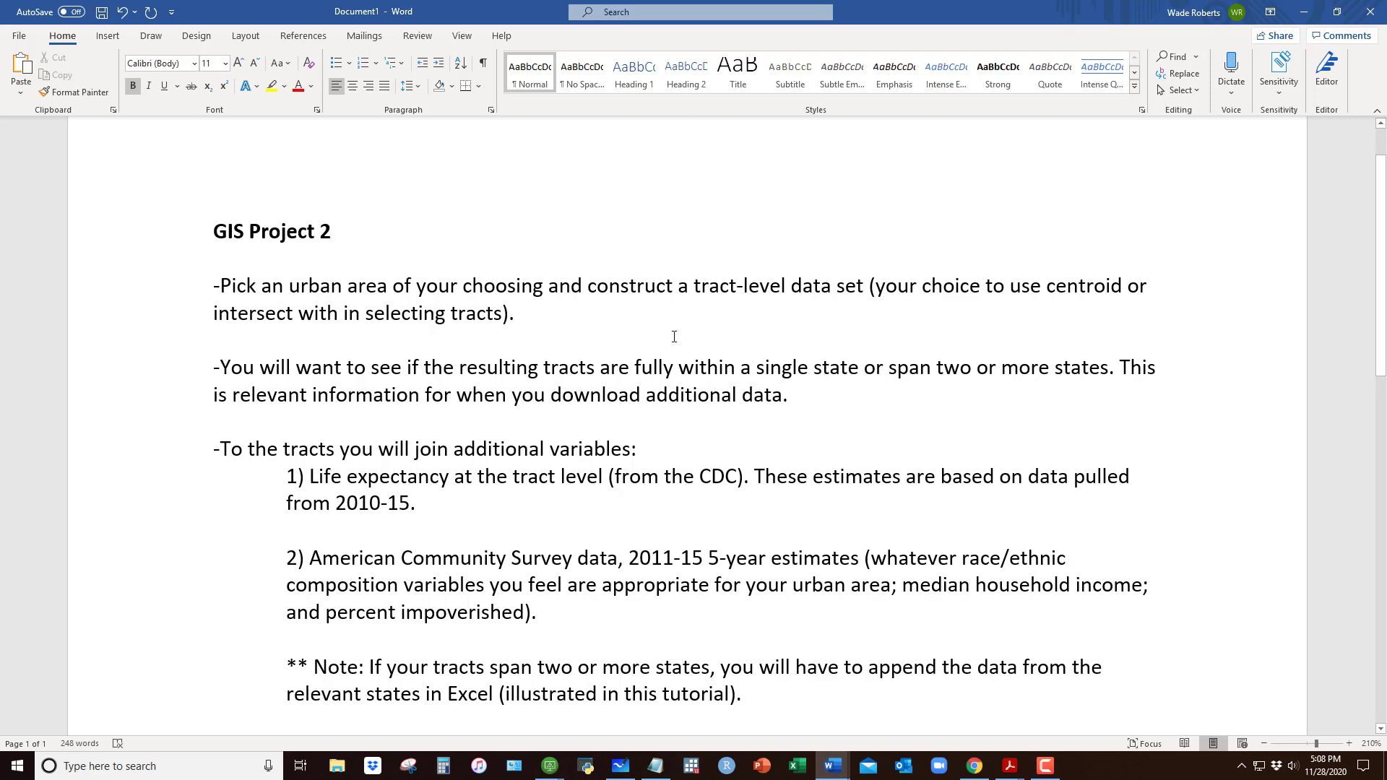
drag(288, 285, 622, 312)
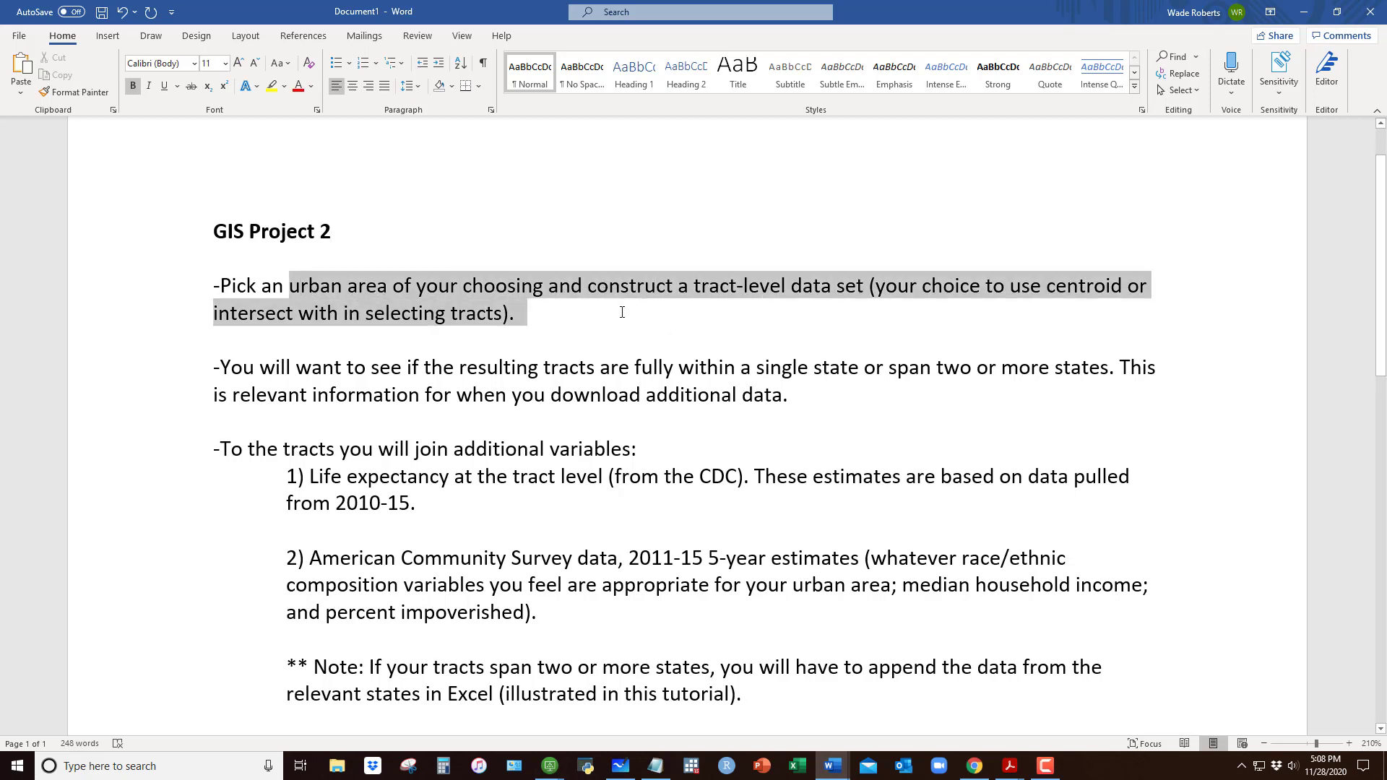
drag(377, 361, 843, 402)
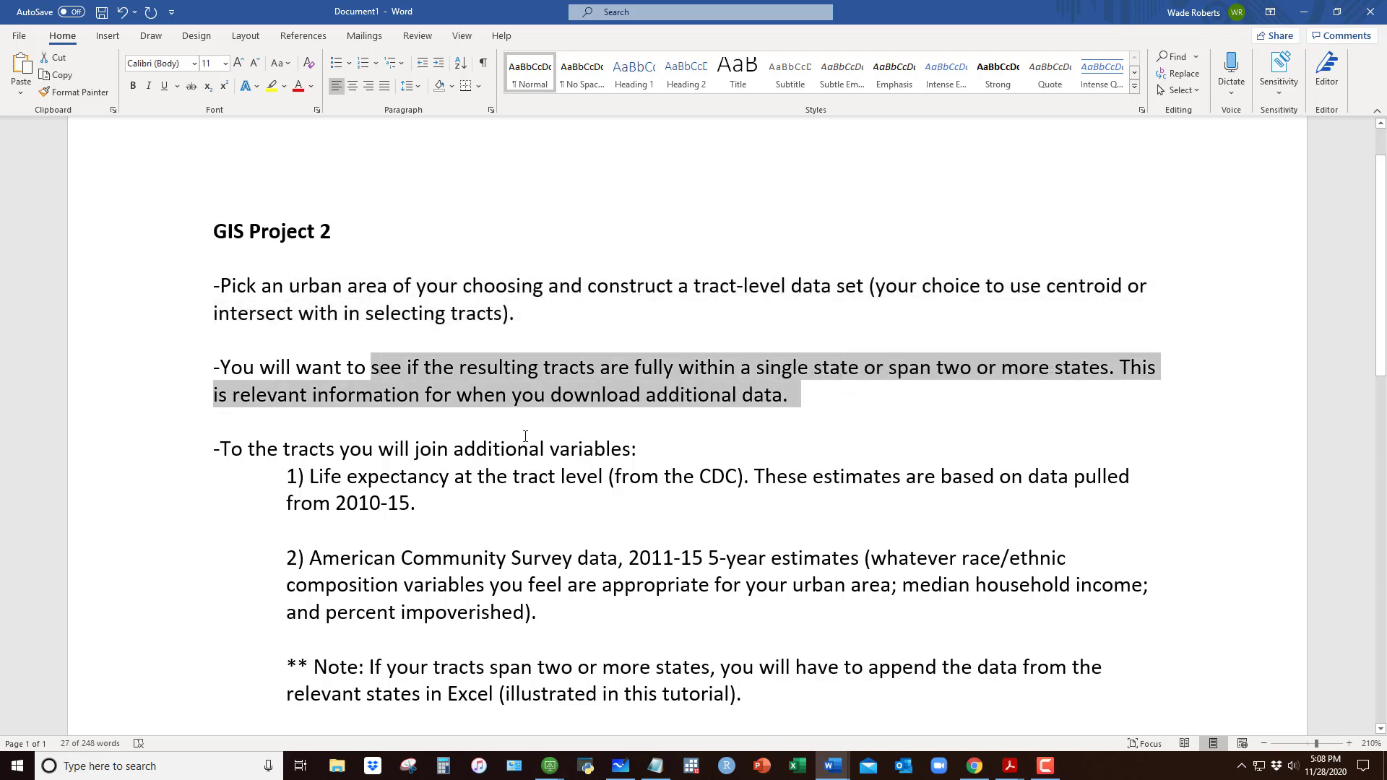
Examine the instructions on joining additional variables to the tracts, focusing on the CDC tract-level life expectancy data and its period.
scroll(525, 435, down, 2)
click(215, 305)
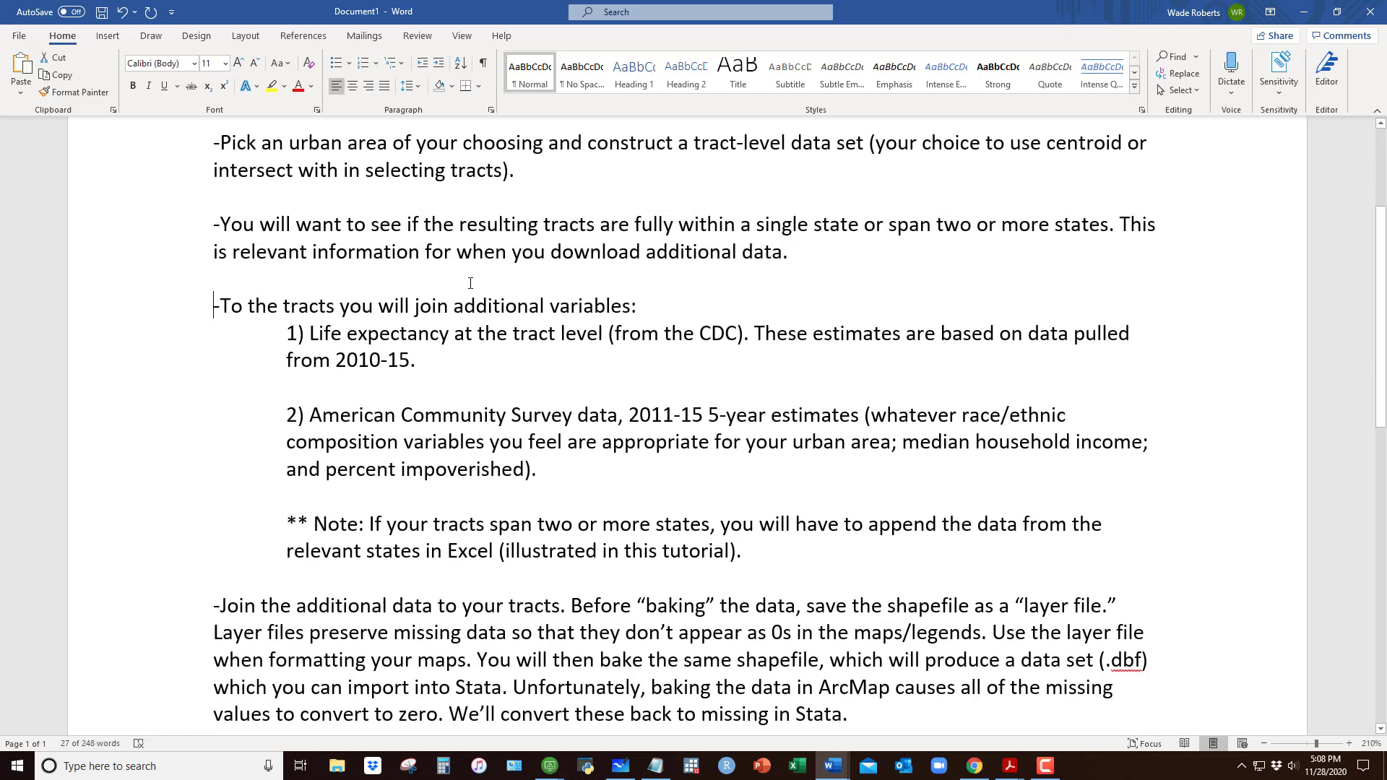
drag(471, 283, 642, 306)
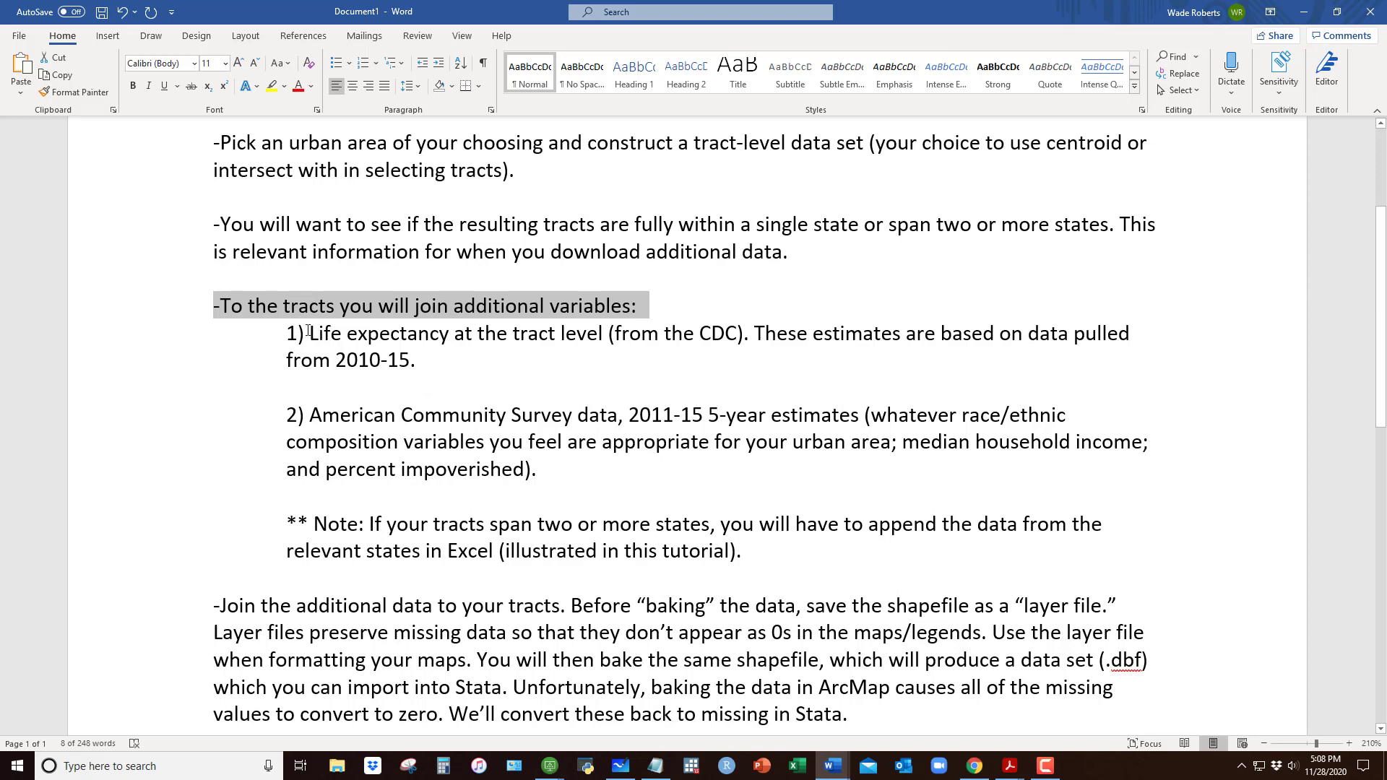
drag(308, 332, 453, 333)
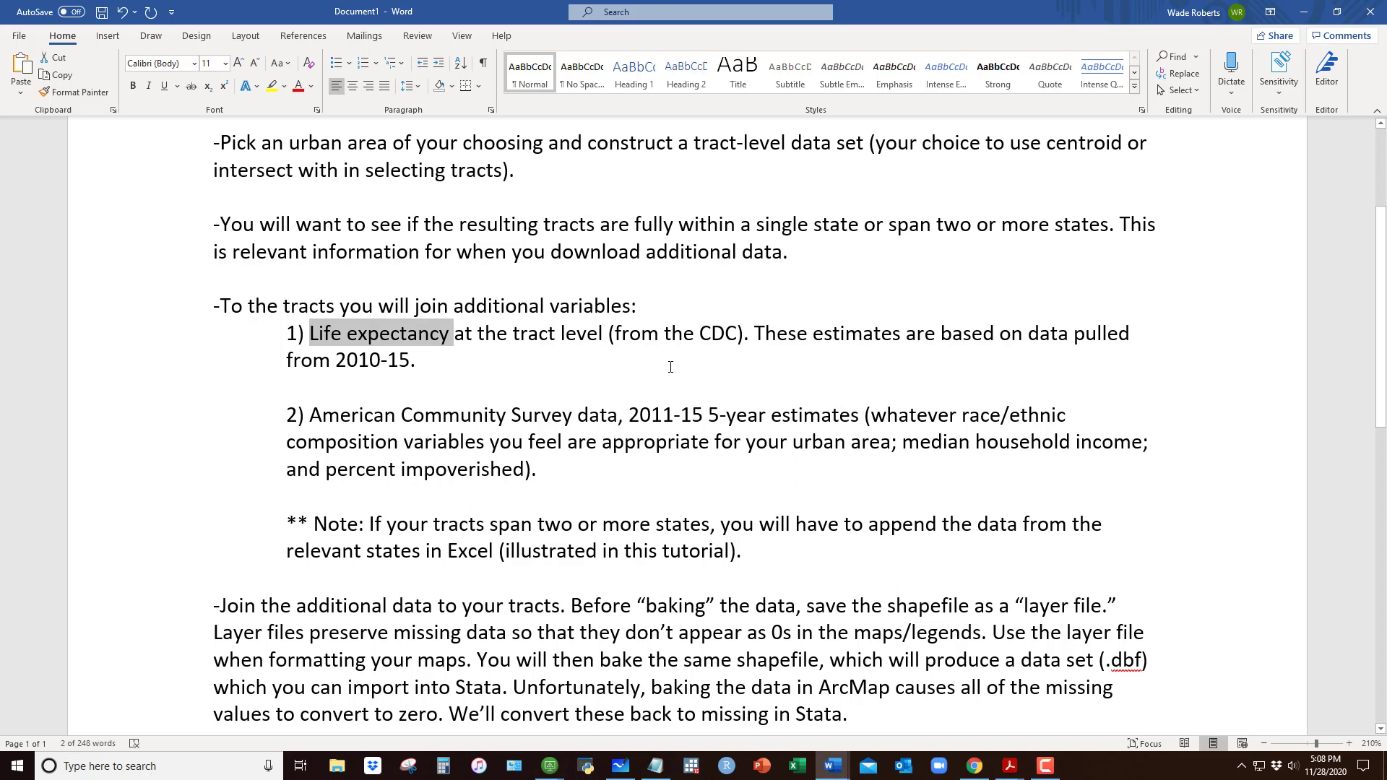
drag(512, 334, 555, 334)
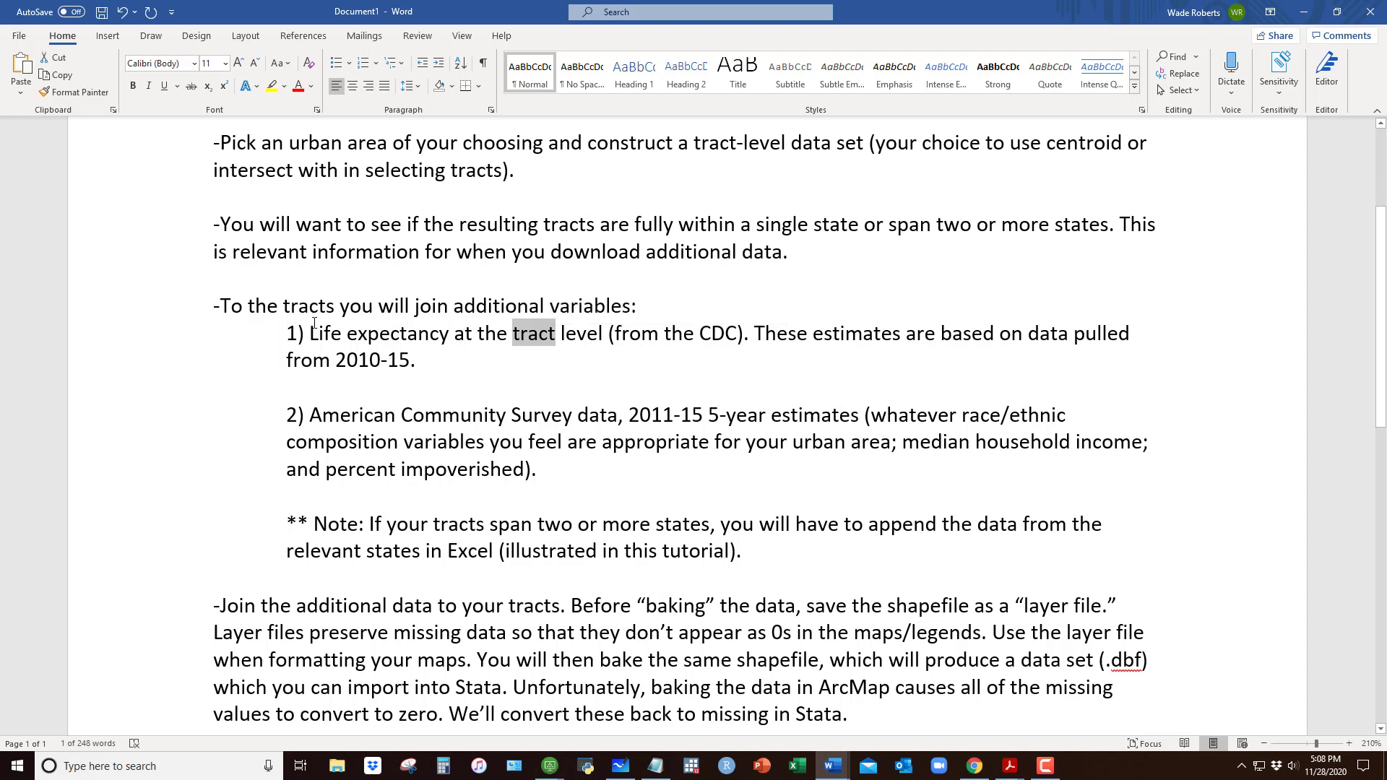
click(341, 331)
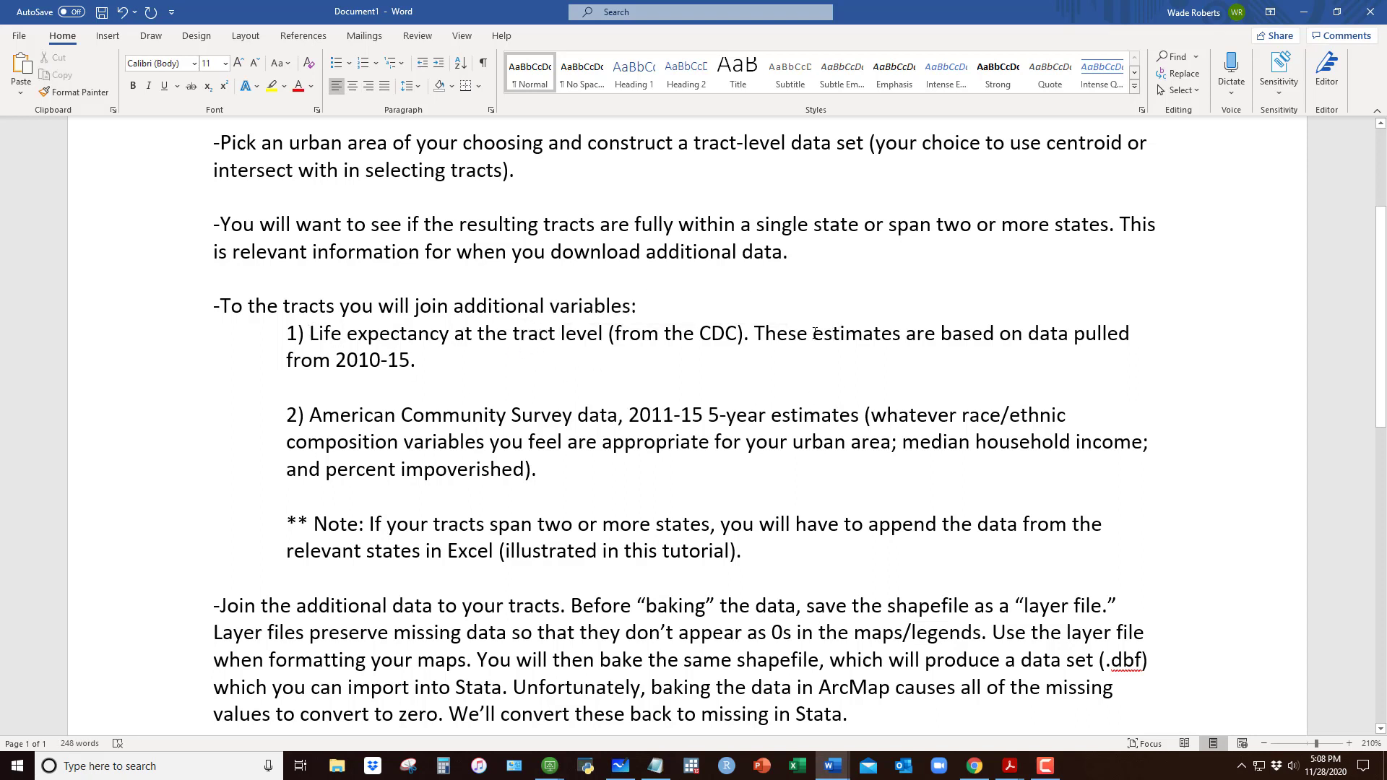
drag(814, 333, 1058, 352)
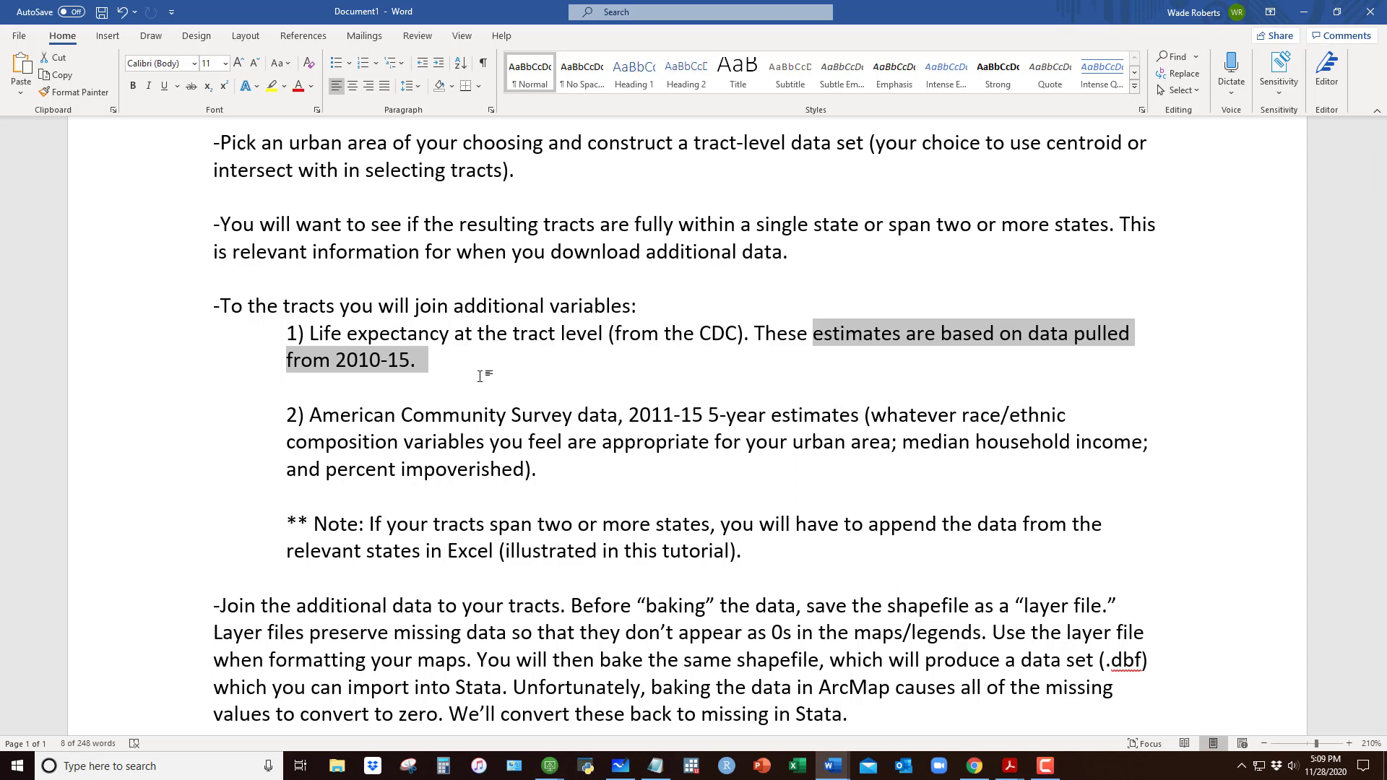
click(361, 375)
drag(335, 360, 409, 360)
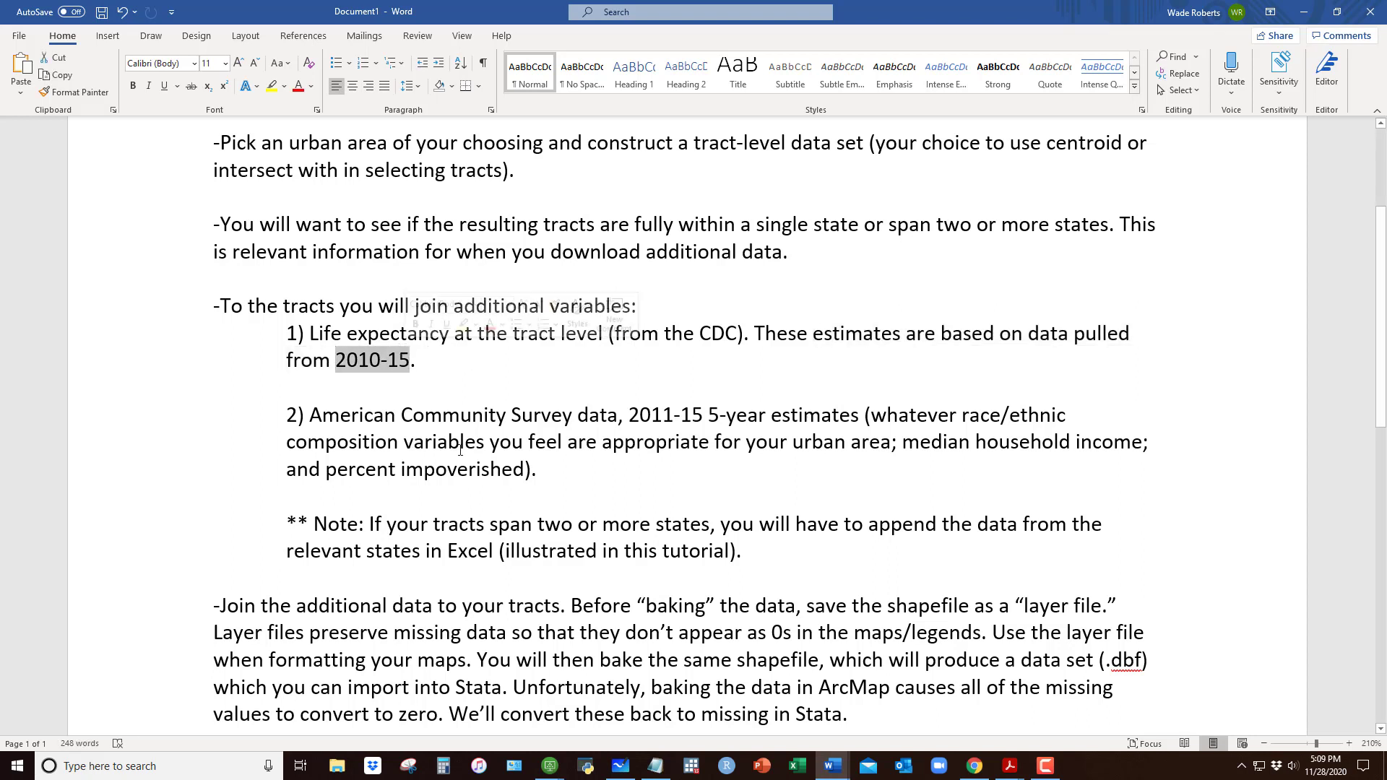
Examine the American Community Survey variable requirements and the note on appending data for tracts spanning several states.
click(375, 442)
drag(311, 415, 573, 414)
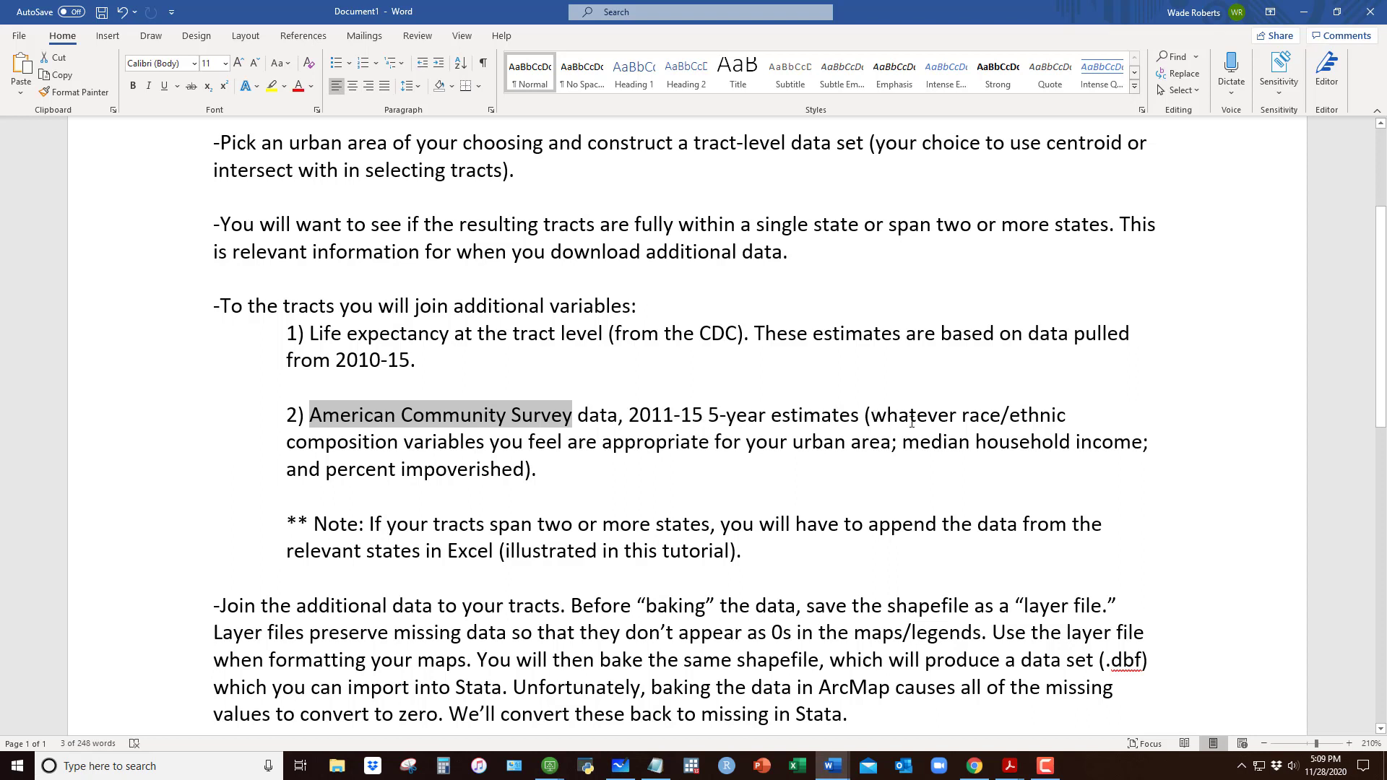
drag(911, 422, 527, 470)
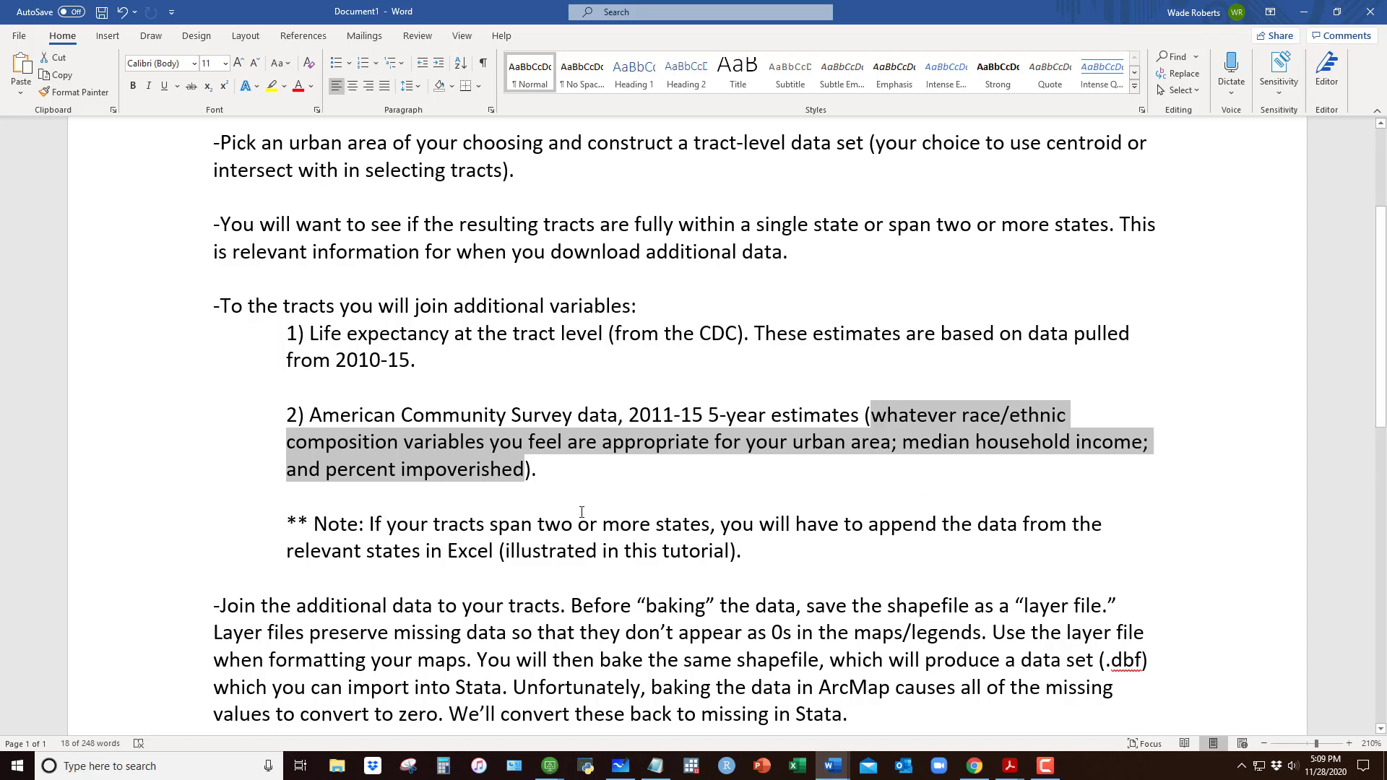
scroll(581, 511, down, 1)
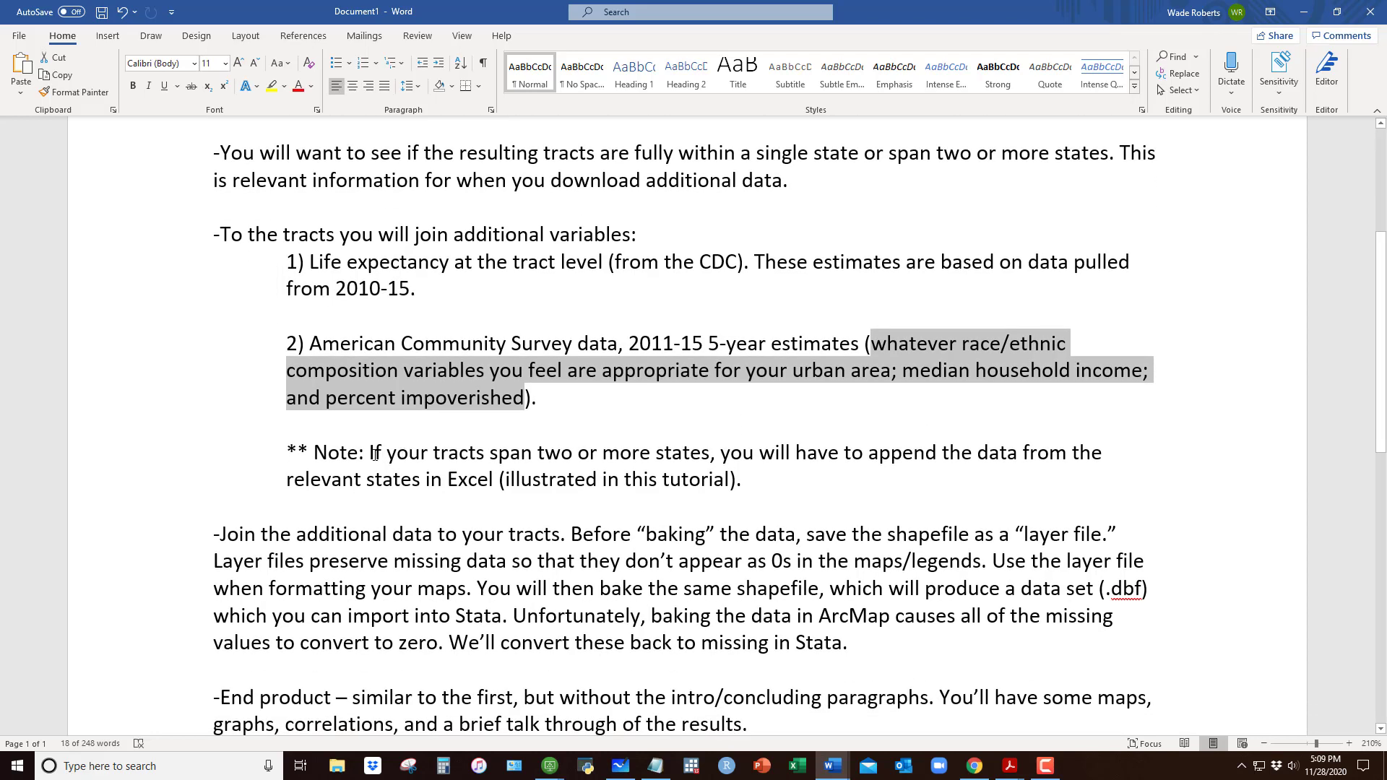
drag(375, 454, 758, 482)
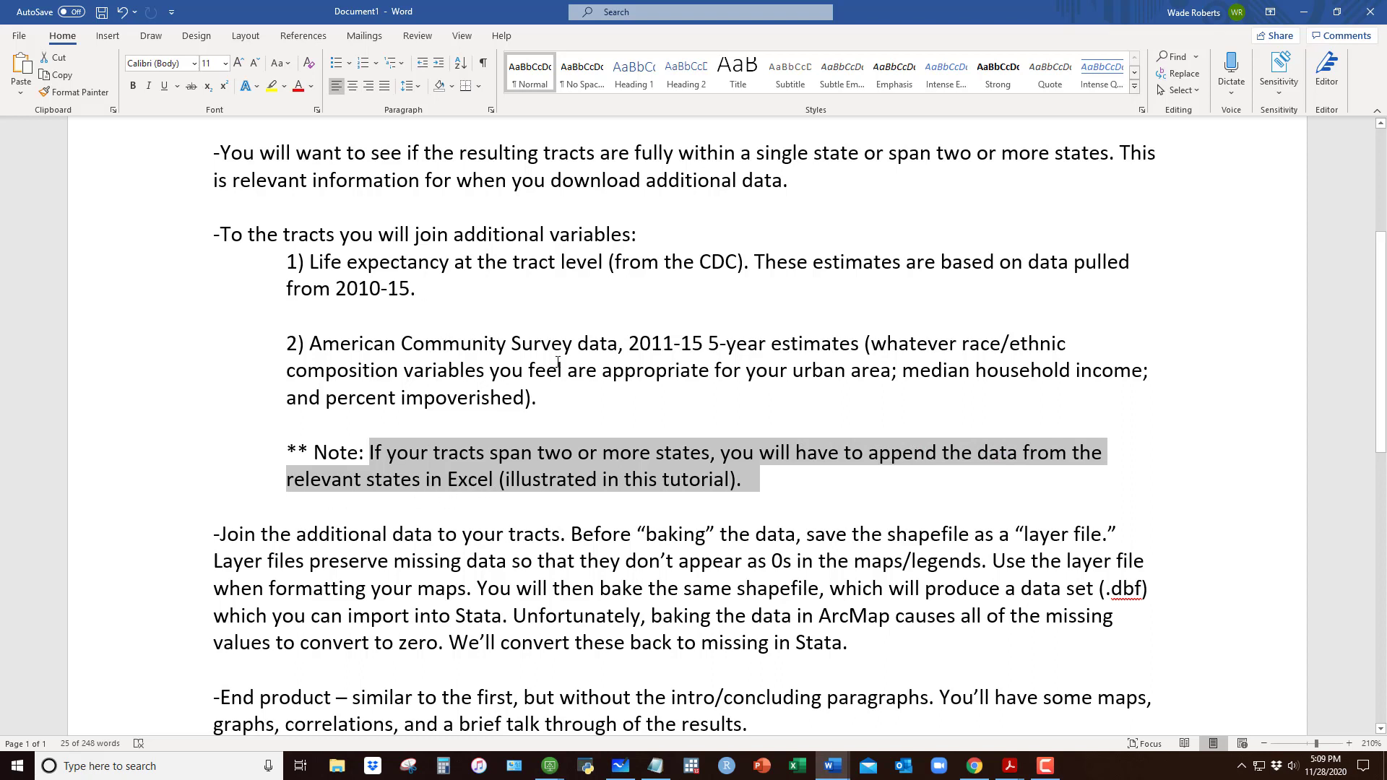
click(428, 289)
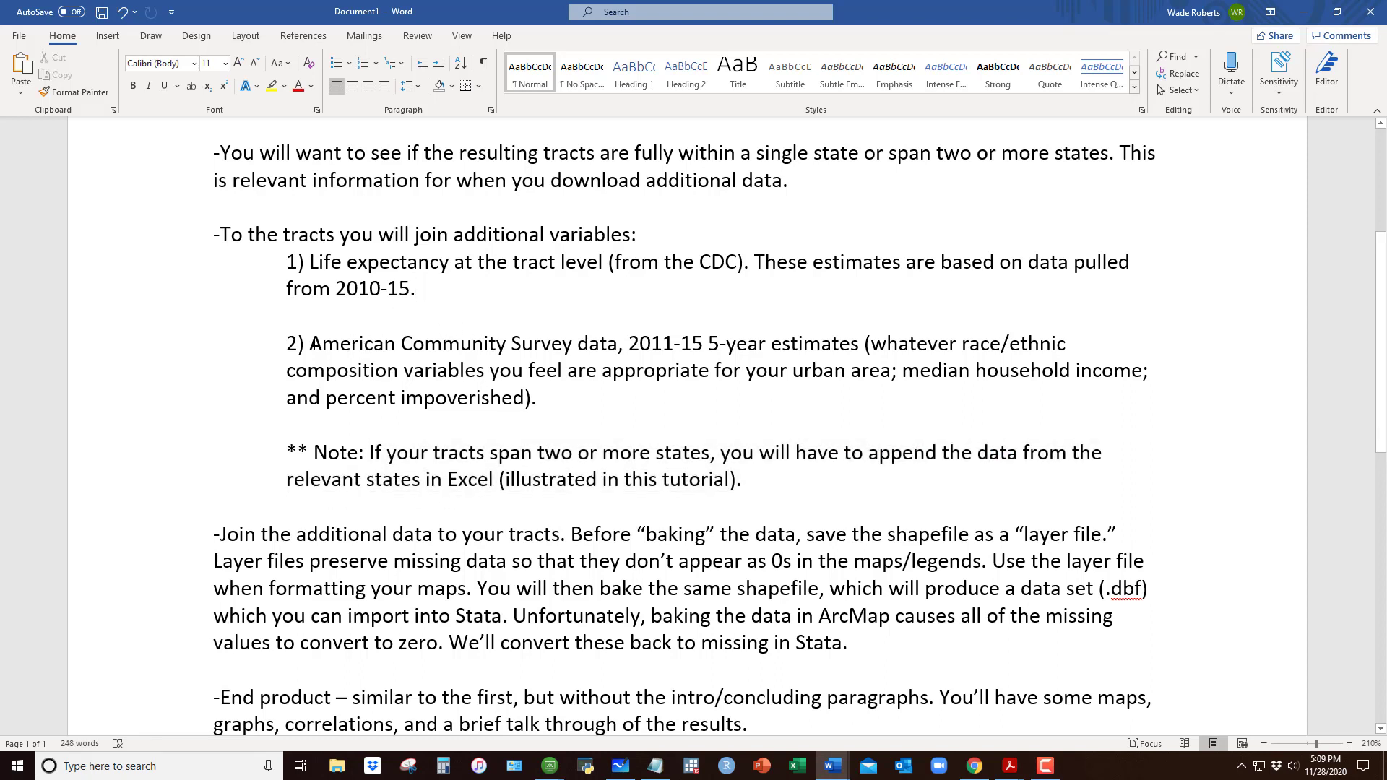
drag(309, 343, 554, 394)
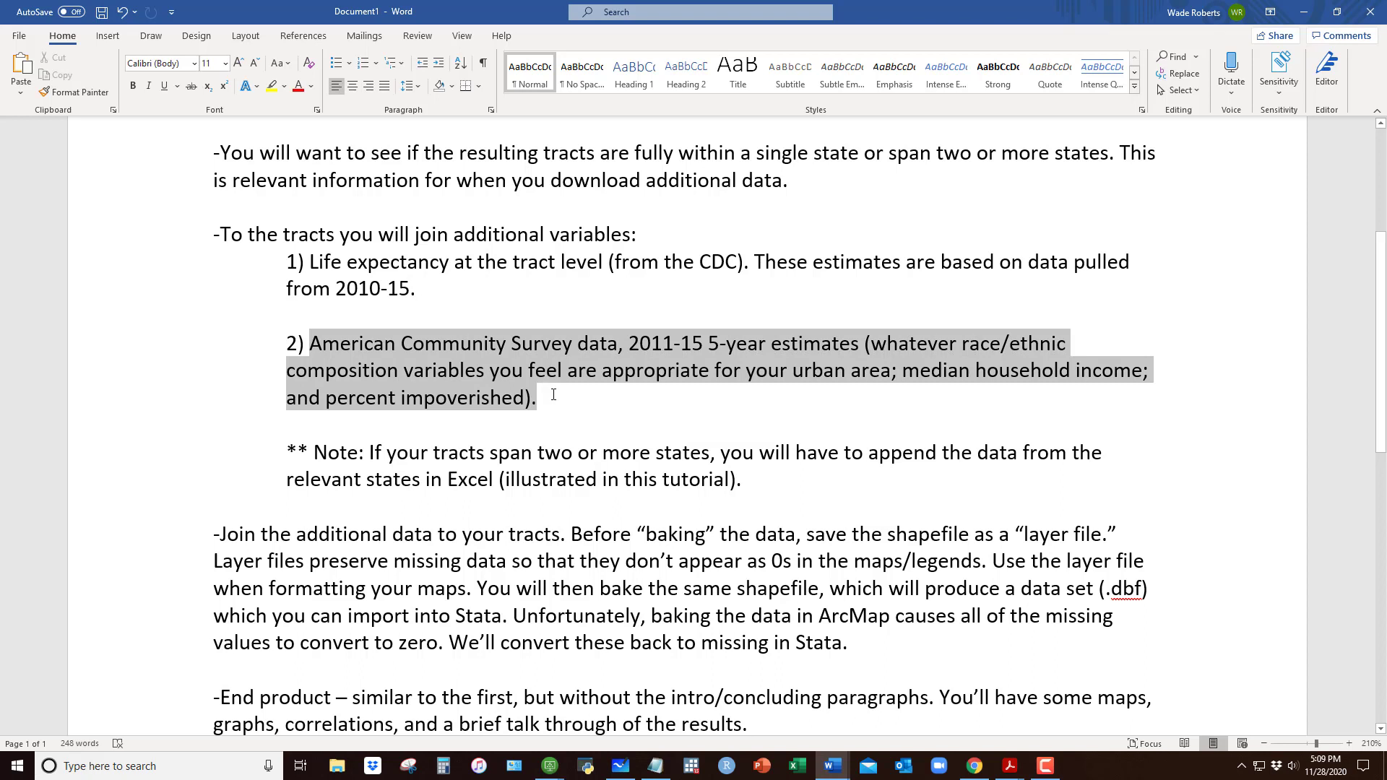
click(421, 452)
drag(314, 452, 720, 497)
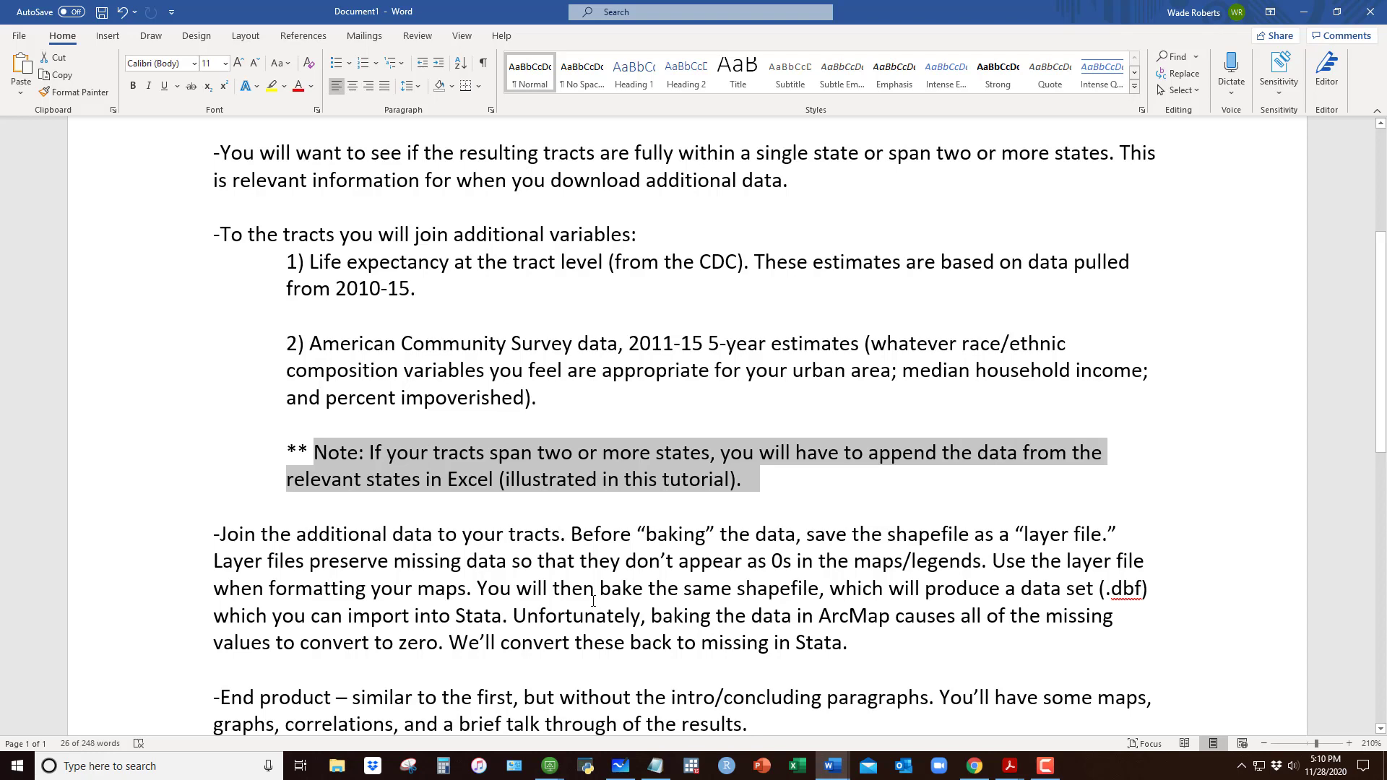
Examine the instructions on joining data, saving a layer file, baking the shapefile and restoring missing values in Stata.
scroll(593, 600, down, 3)
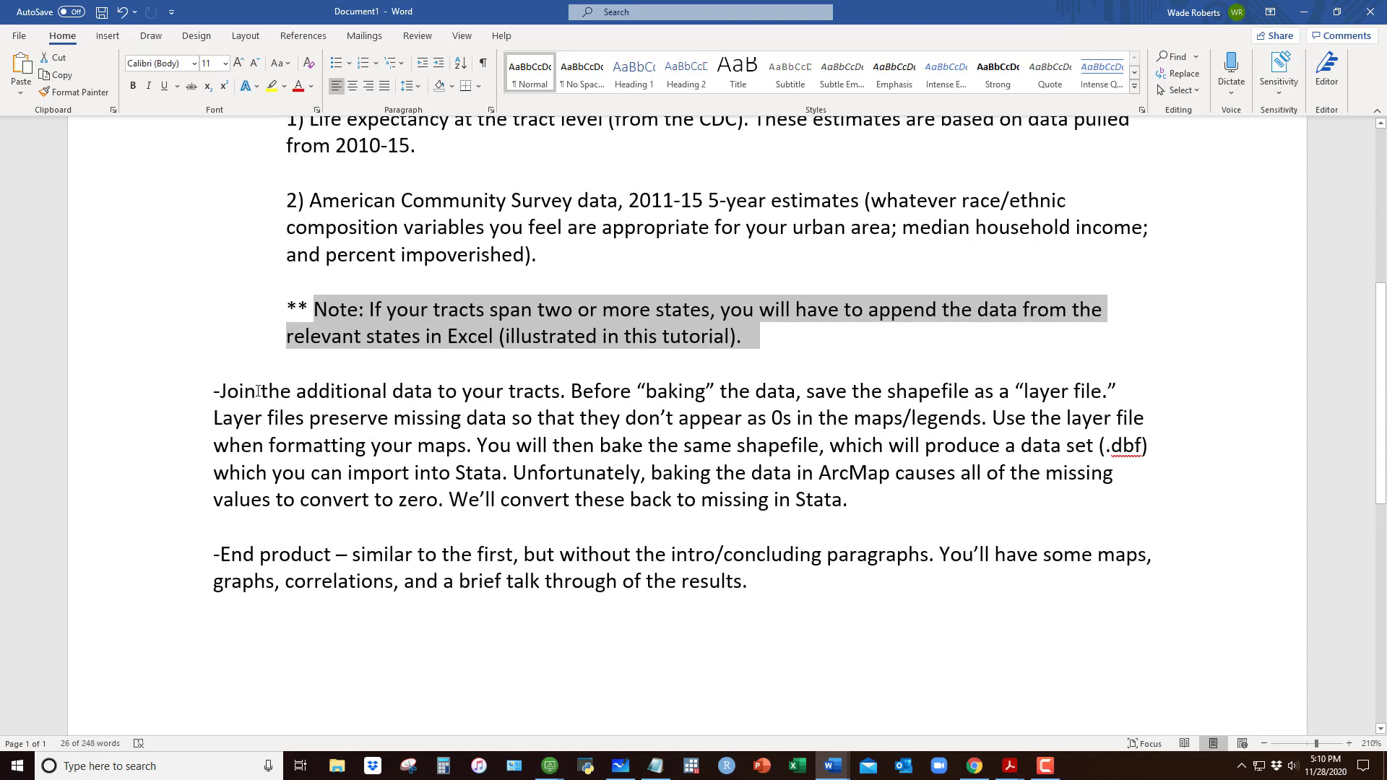
drag(237, 391, 560, 390)
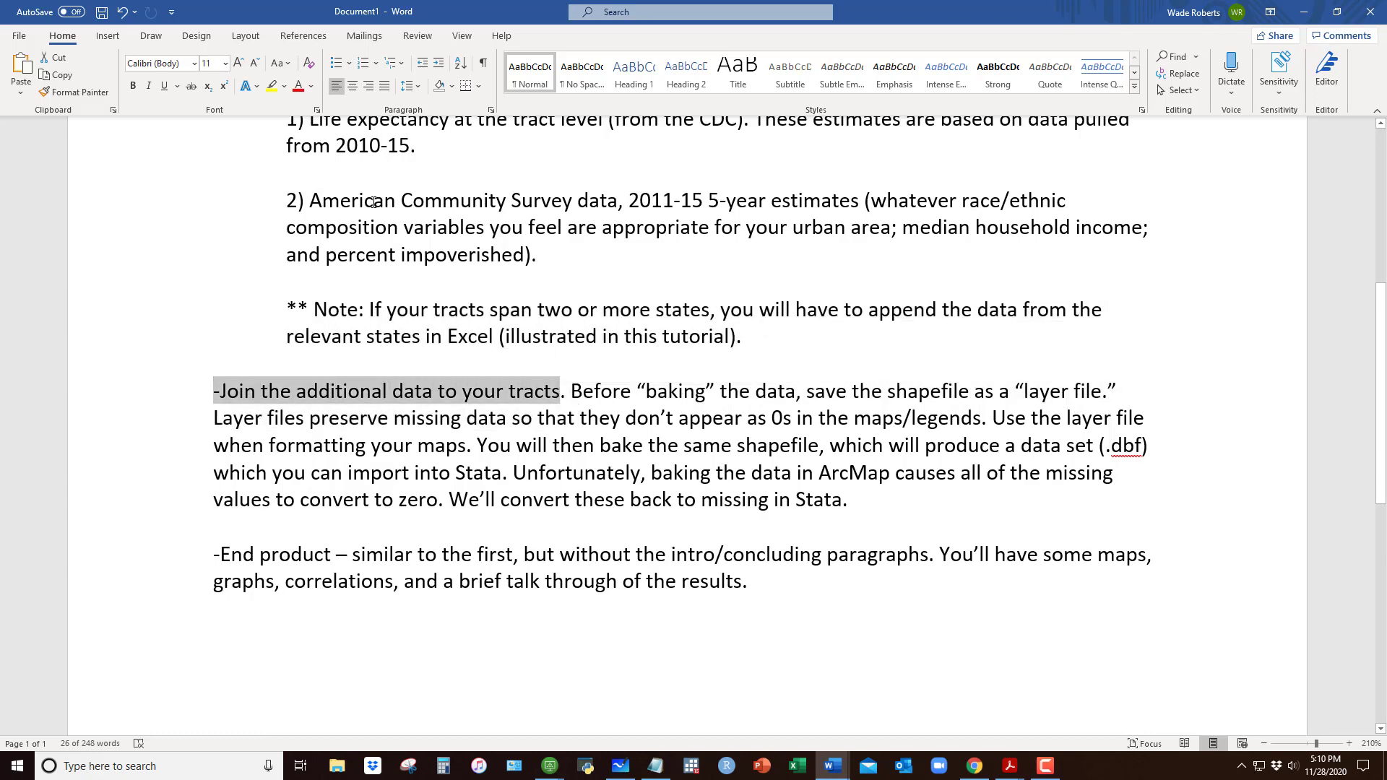
scroll(372, 203, up, 3)
scroll(509, 432, down, 3)
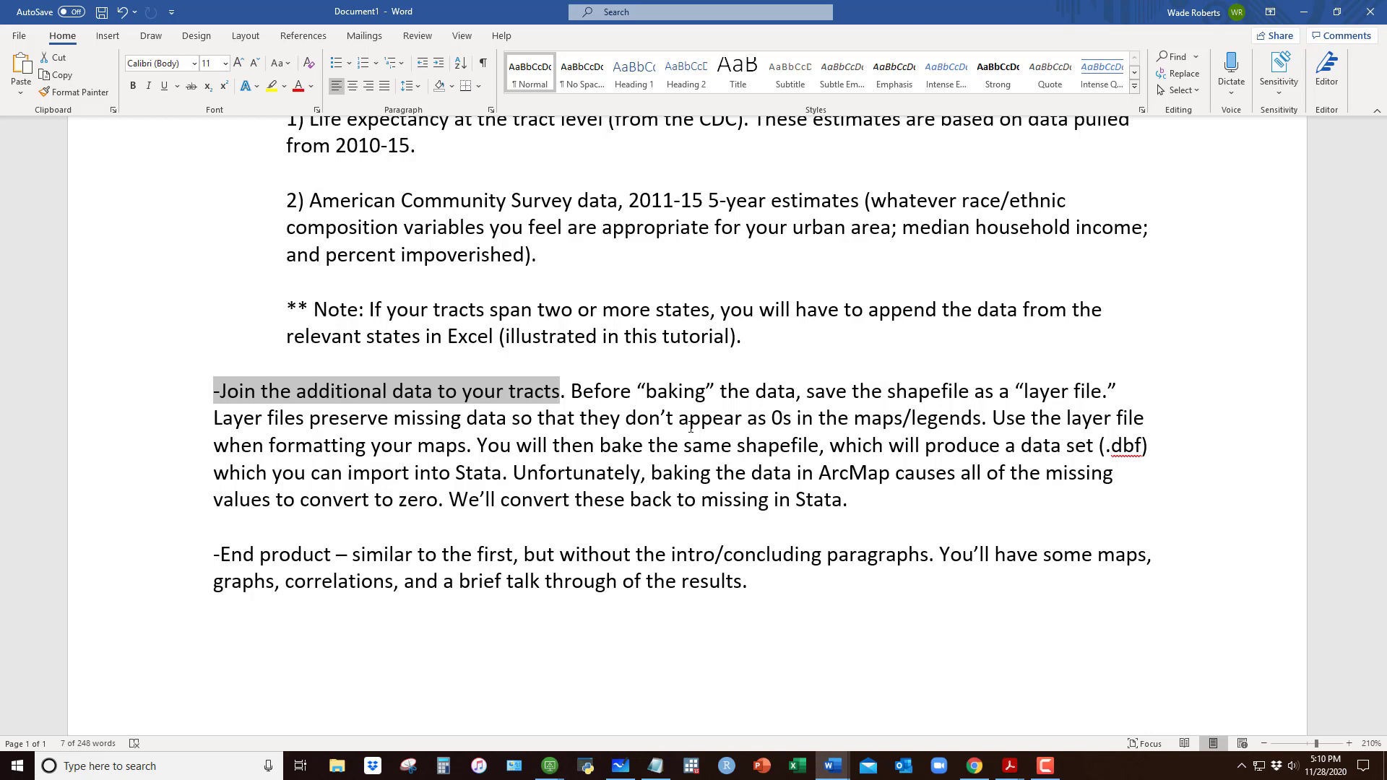
click(702, 446)
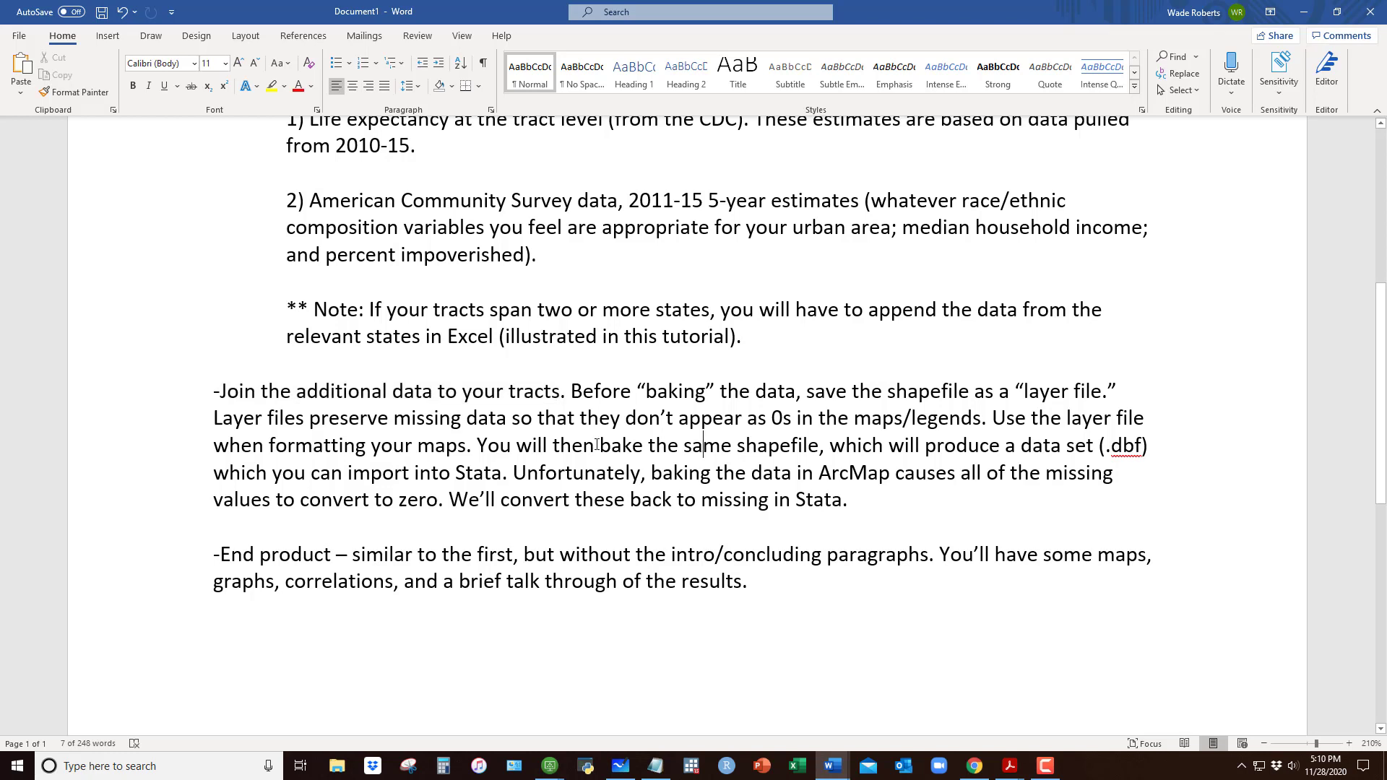
drag(599, 446, 817, 446)
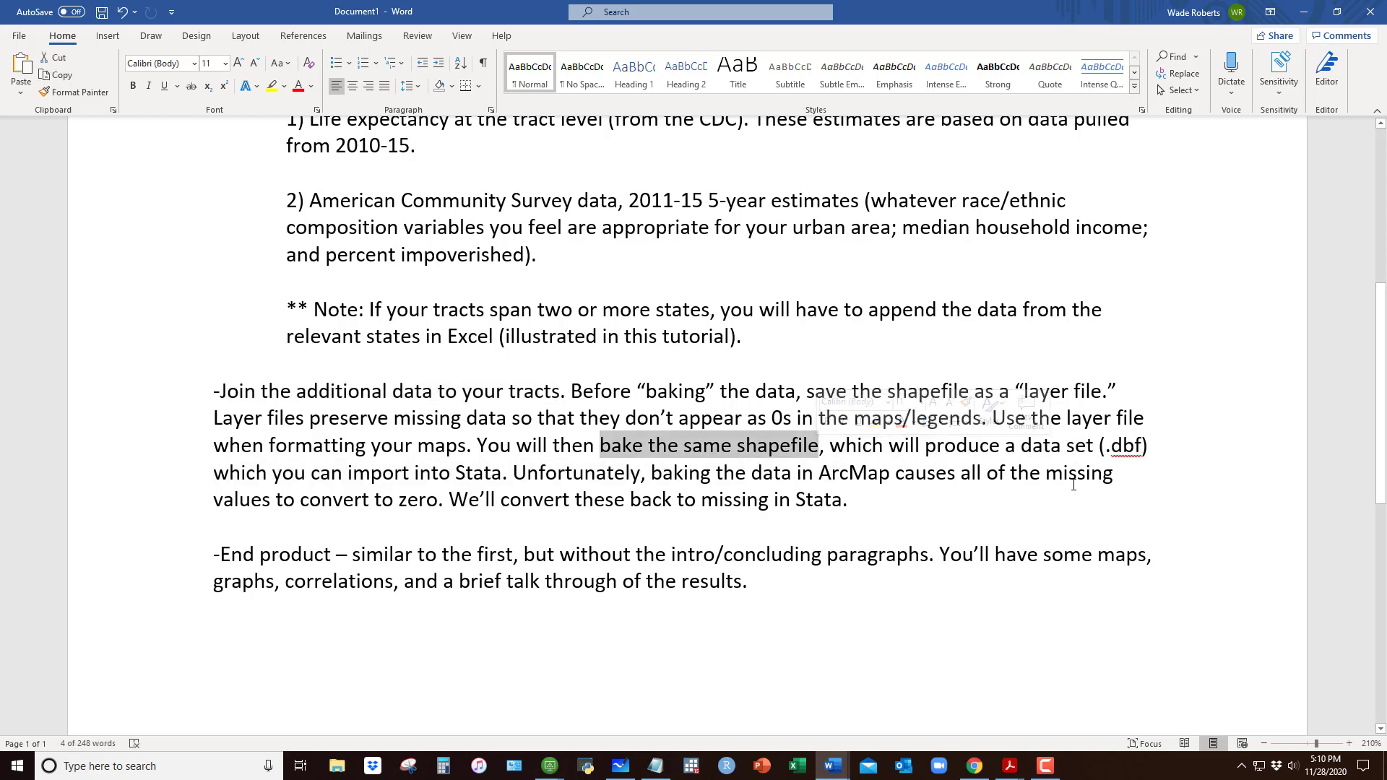
drag(1099, 446, 1148, 445)
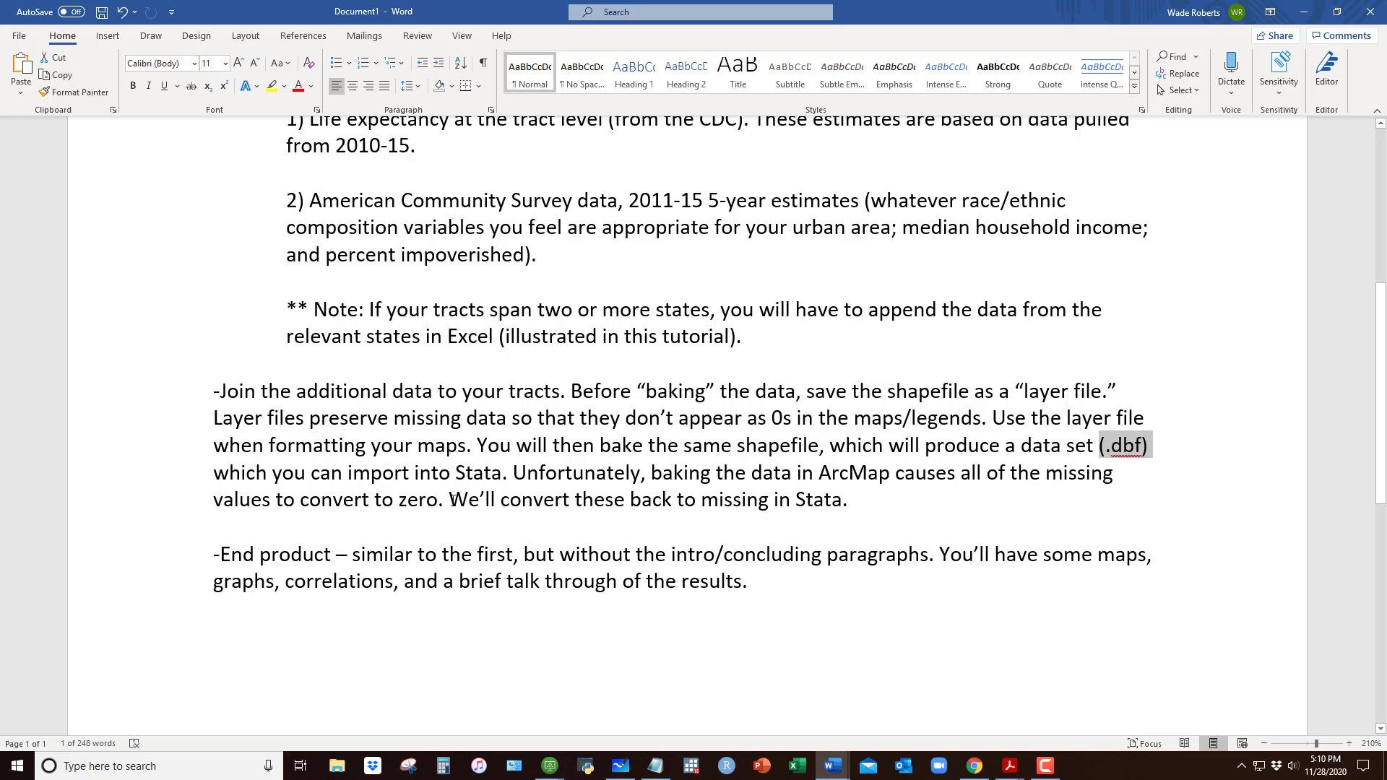
drag(449, 499, 842, 499)
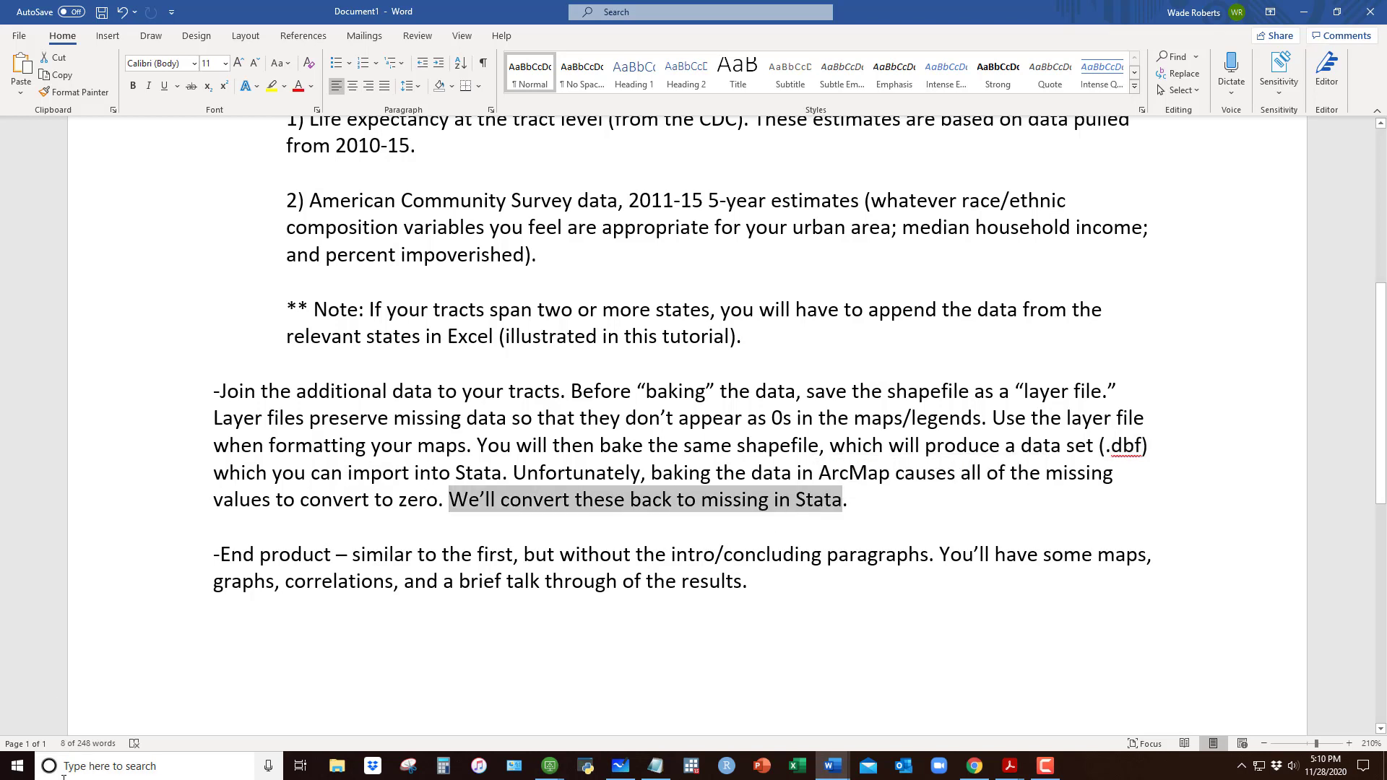
Review the end product requirements, including the exemption from intro and concluding paragraphs.
scroll(228, 341, down, 3)
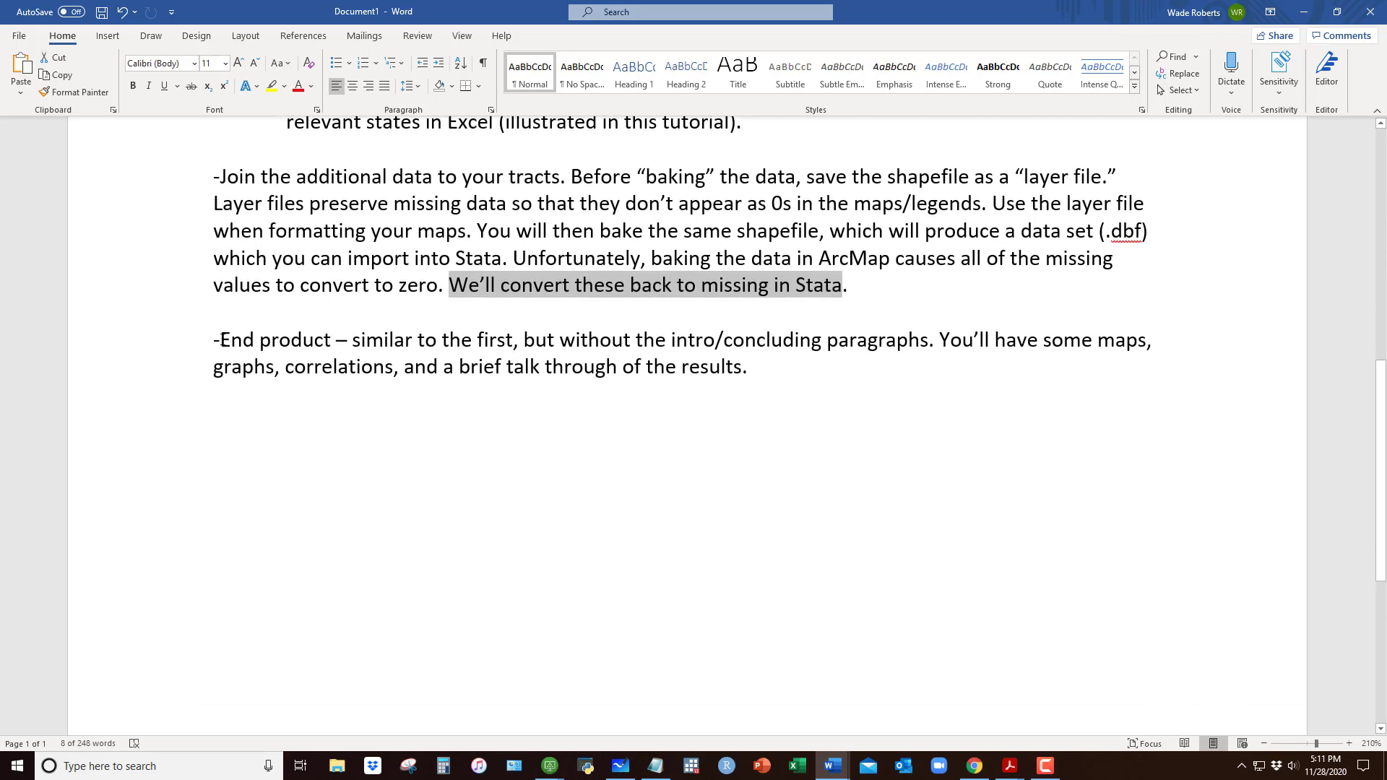
click(220, 340)
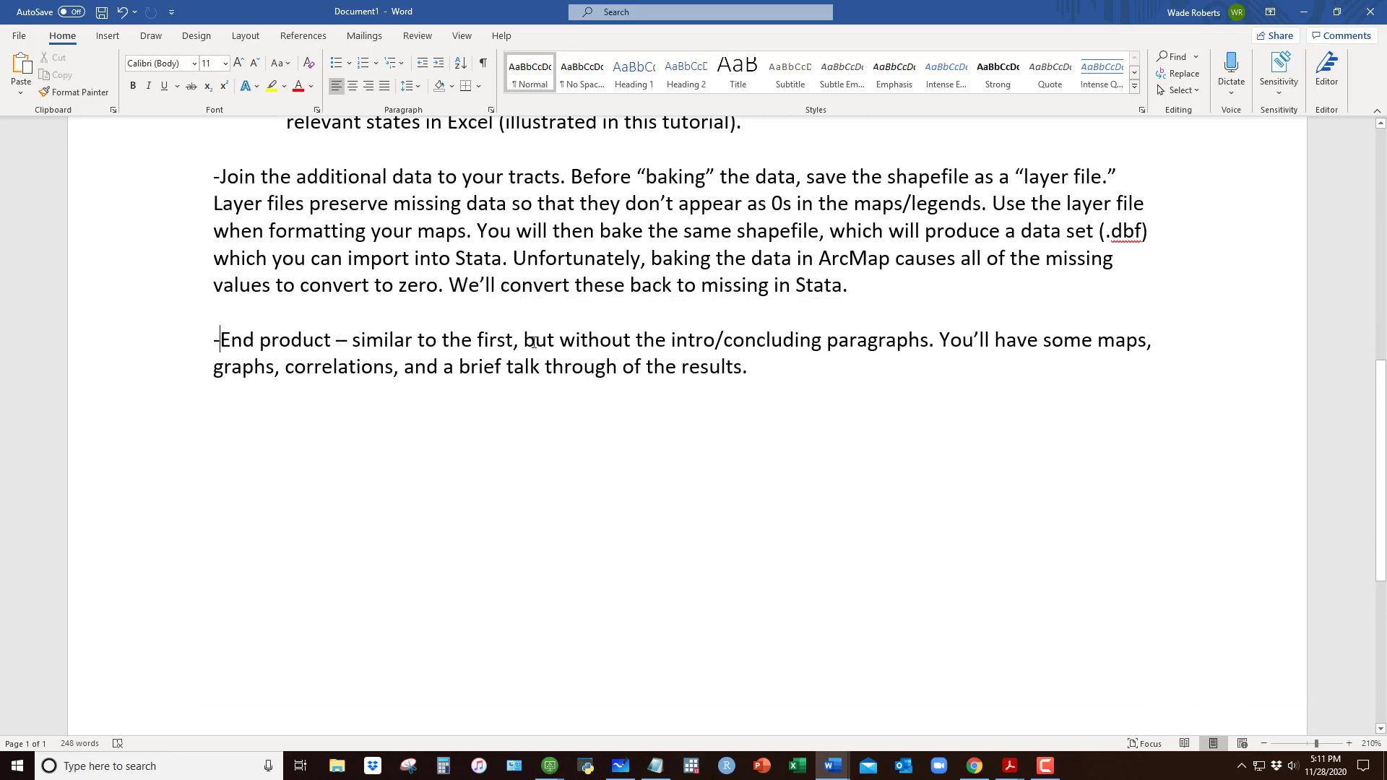
drag(523, 341, 907, 341)
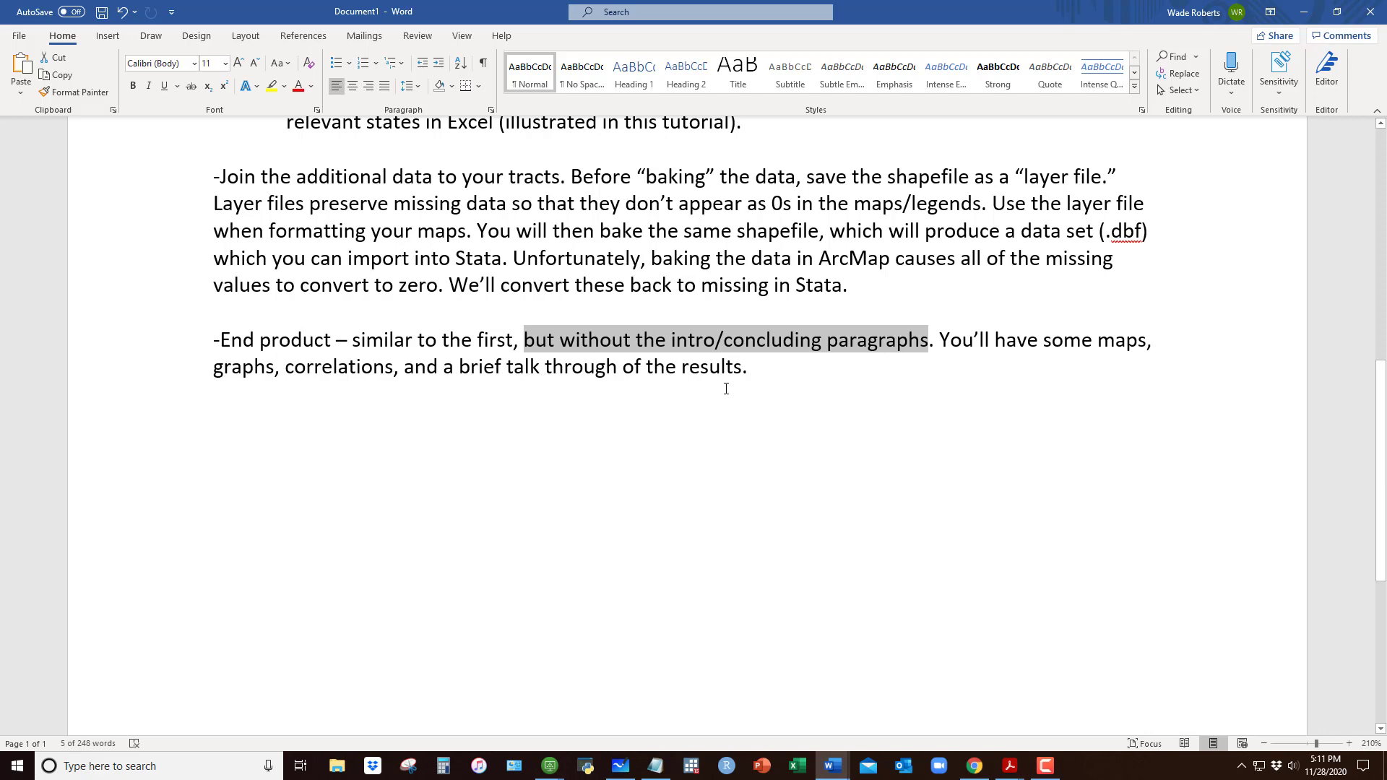
scroll(436, 503, up, 1)
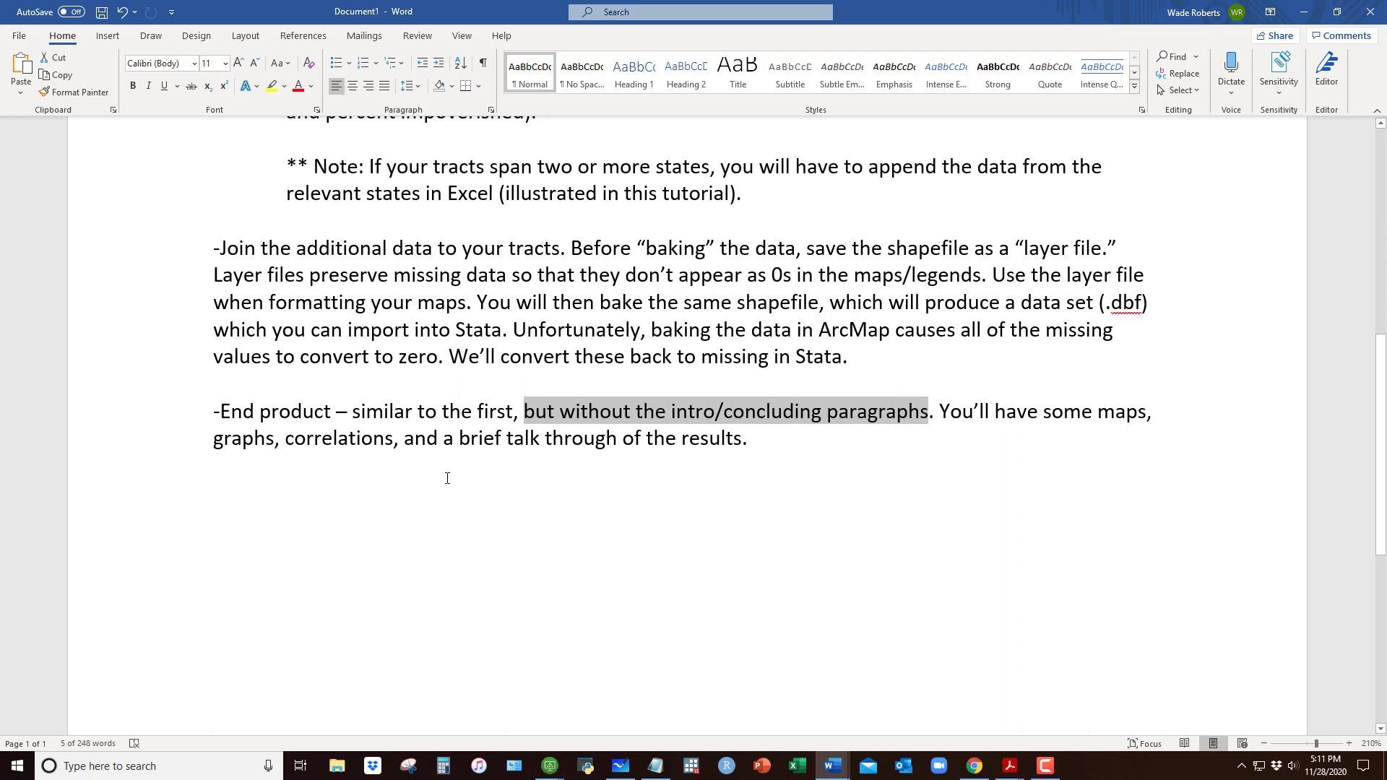
scroll(447, 478, up, 2)
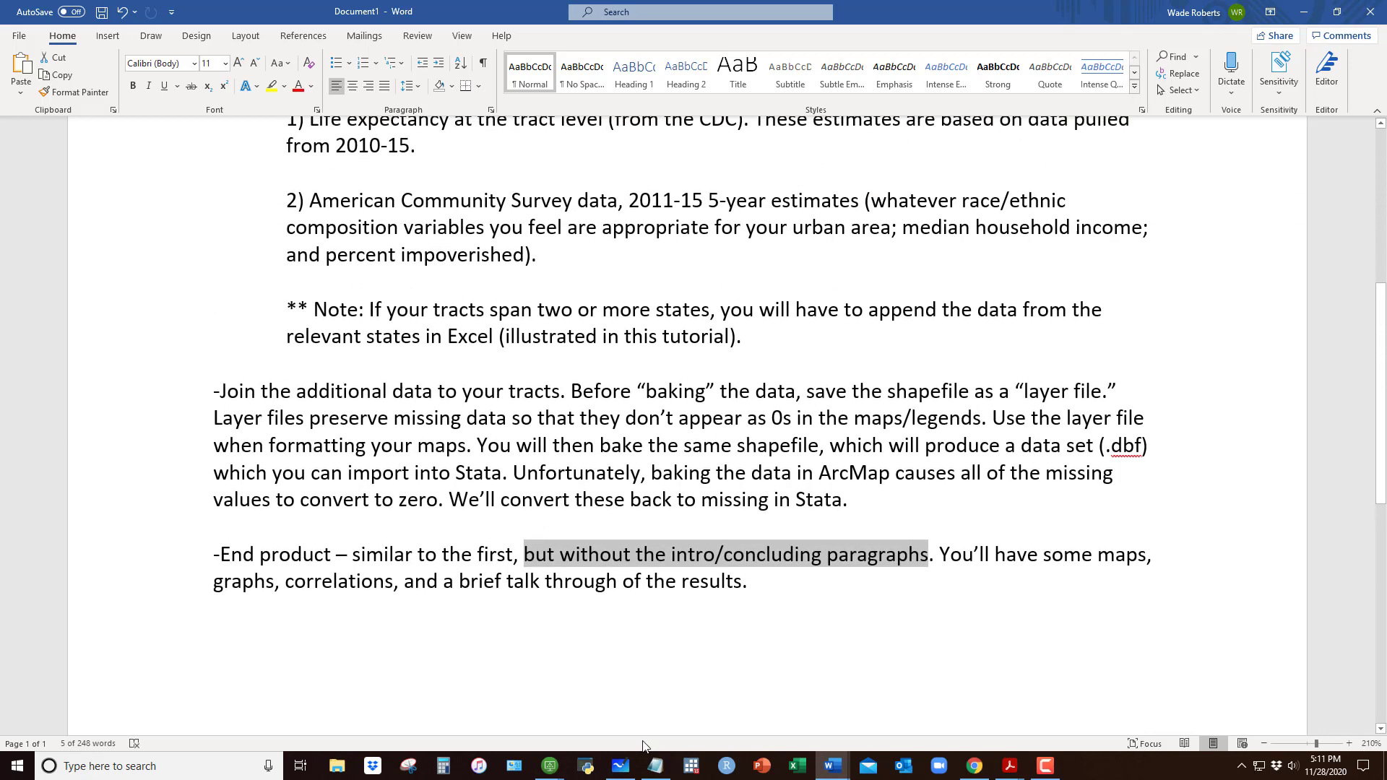
Switch to the ArcMap session with the Kansas City tracts and turn on the states layer.
click(549, 767)
click(631, 607)
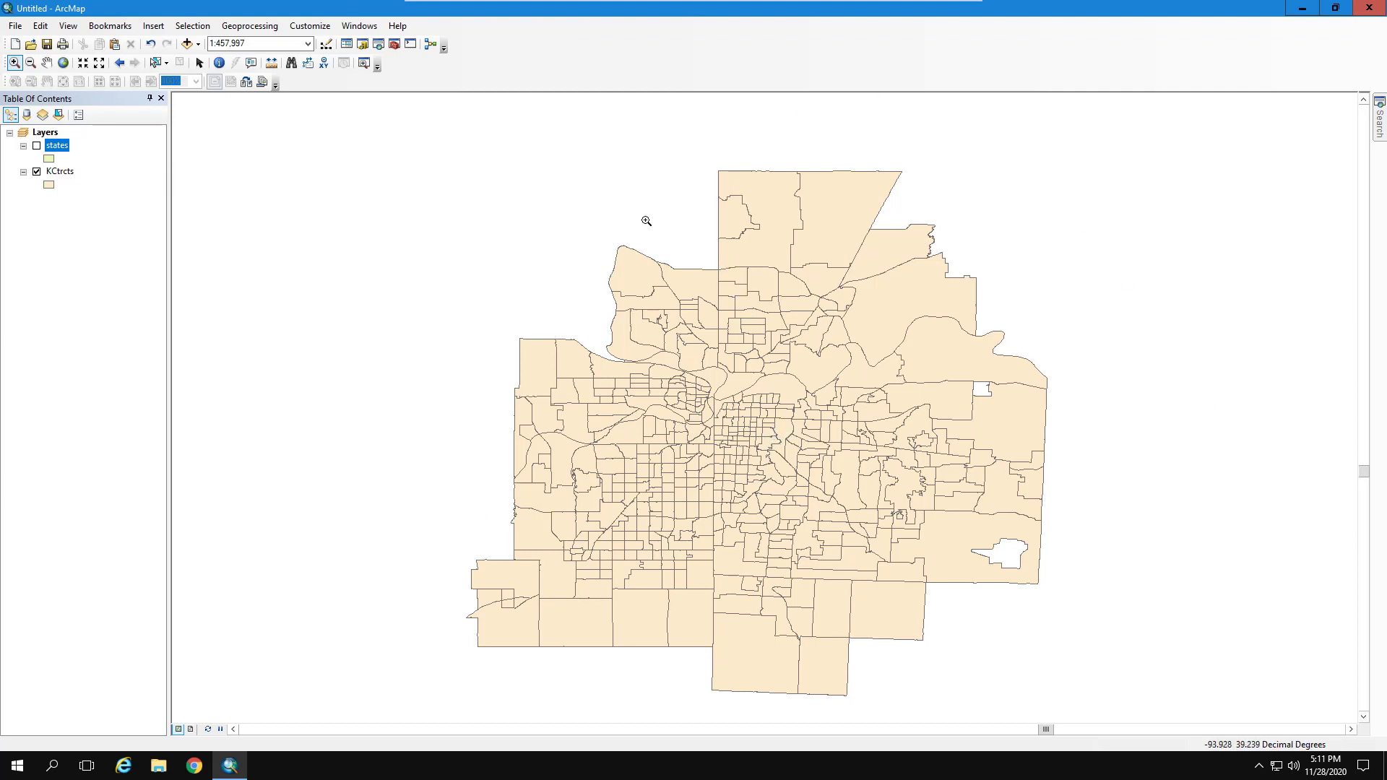
click(36, 146)
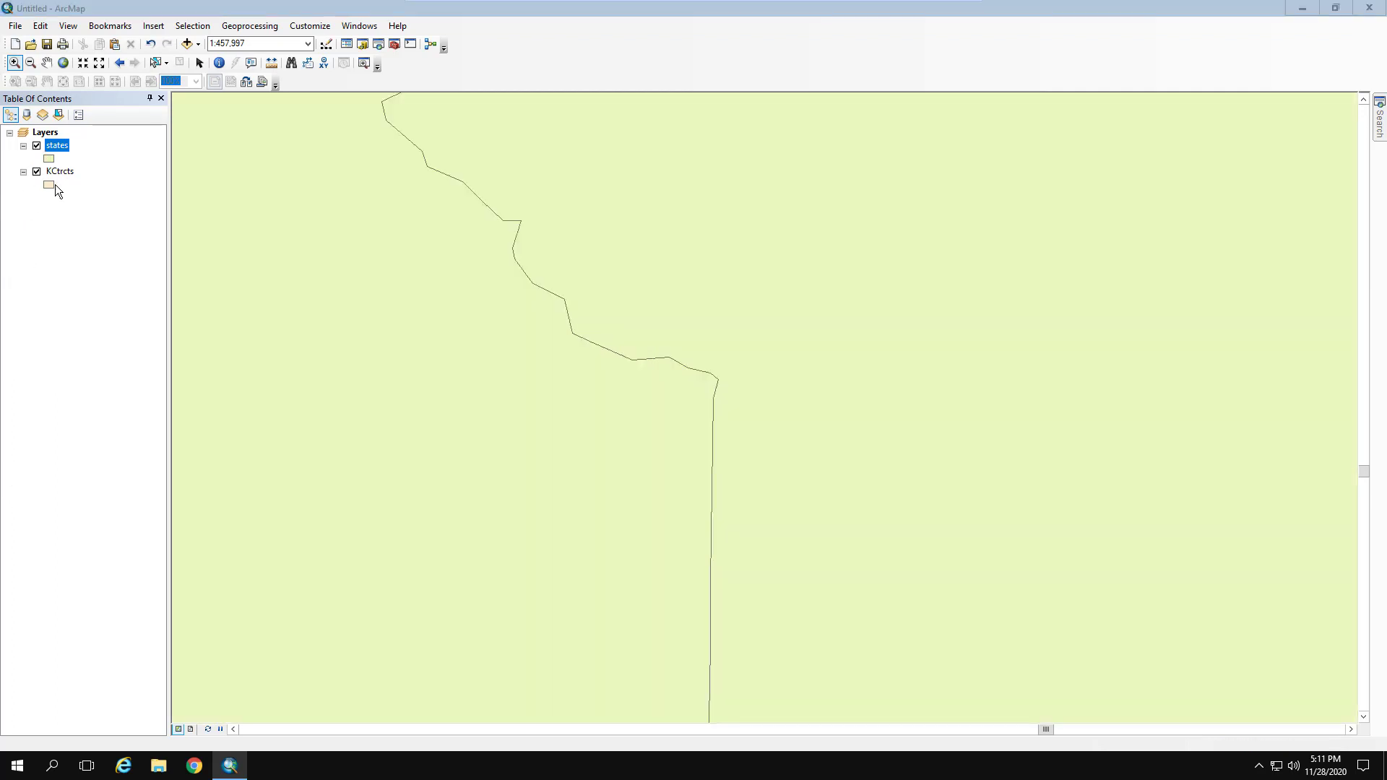
Give the states layer a Hollow symbol with a thicker black outline so the tracts show beneath the state boundary.
double_click(49, 159)
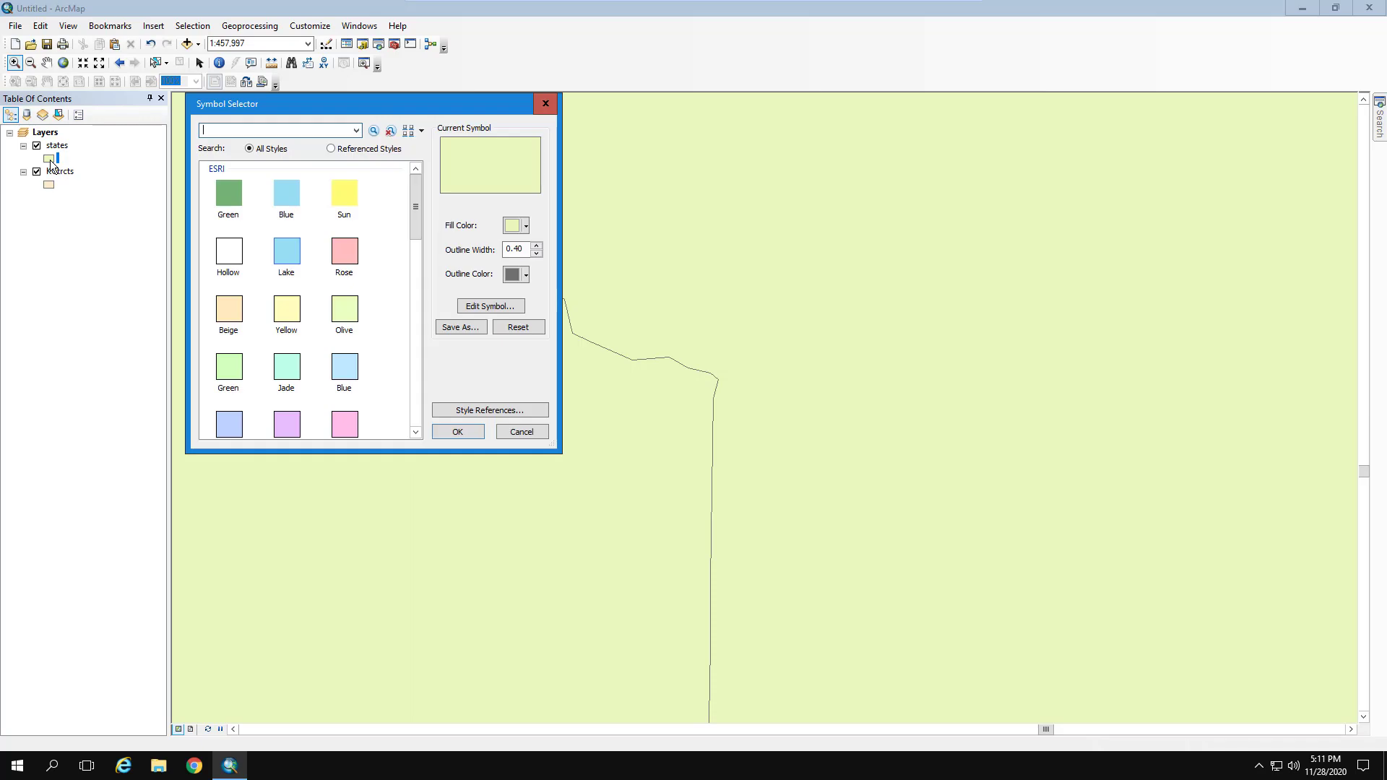
click(229, 252)
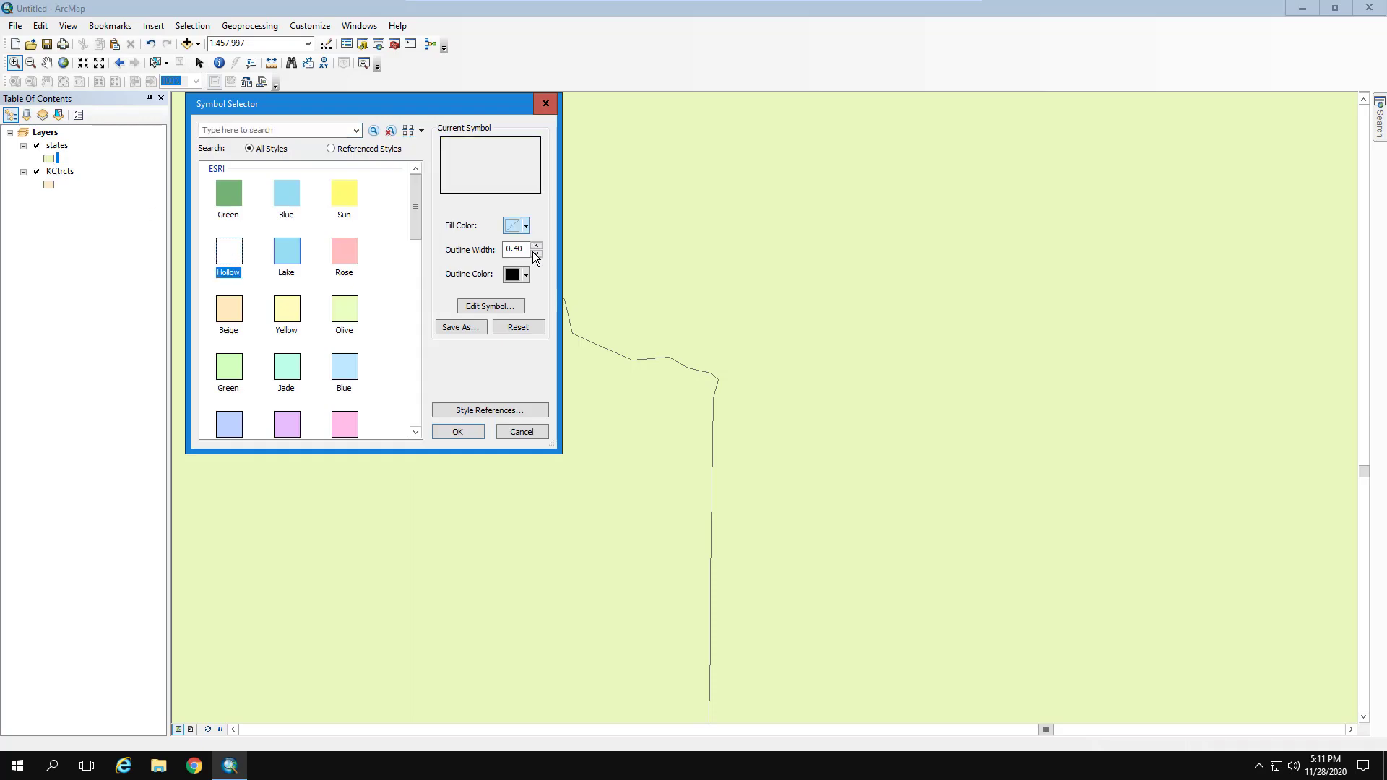
click(536, 247)
click(535, 247)
click(536, 247)
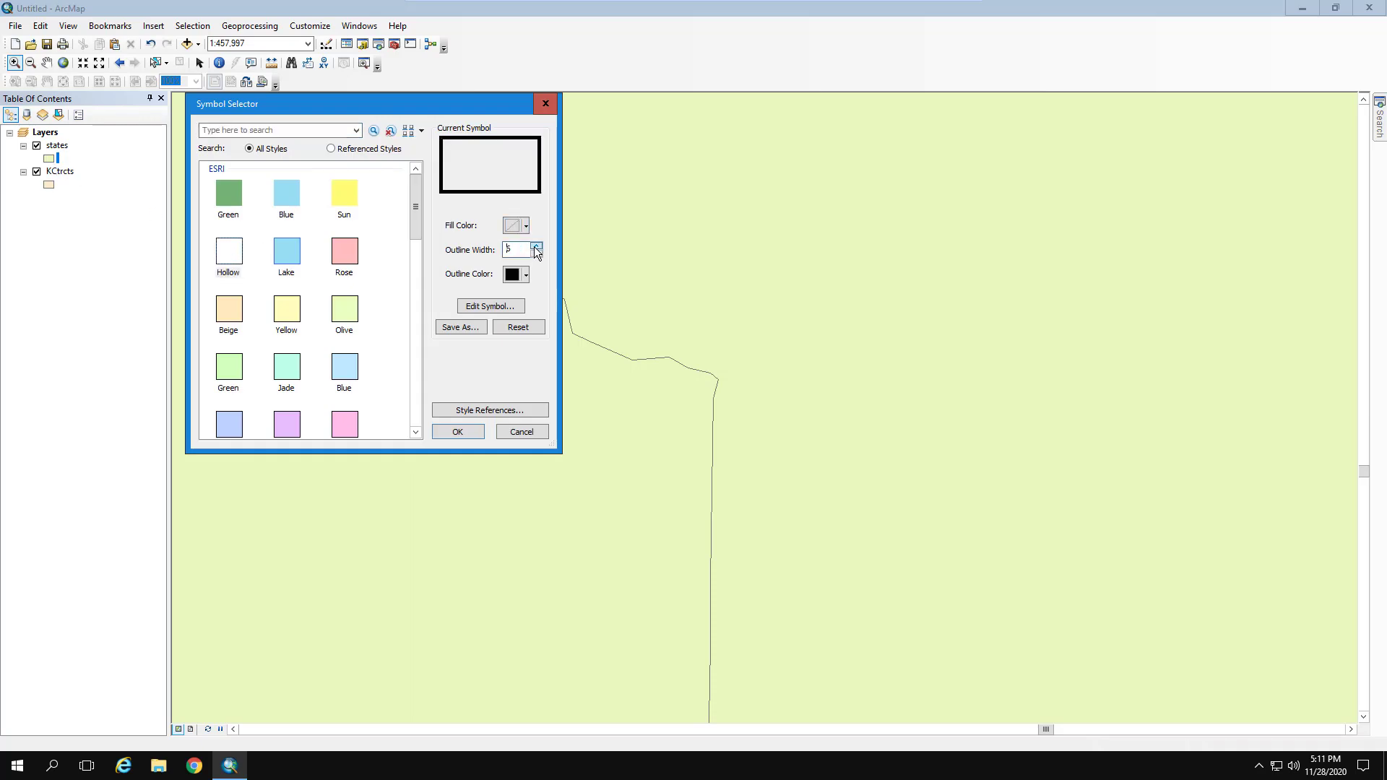
click(456, 431)
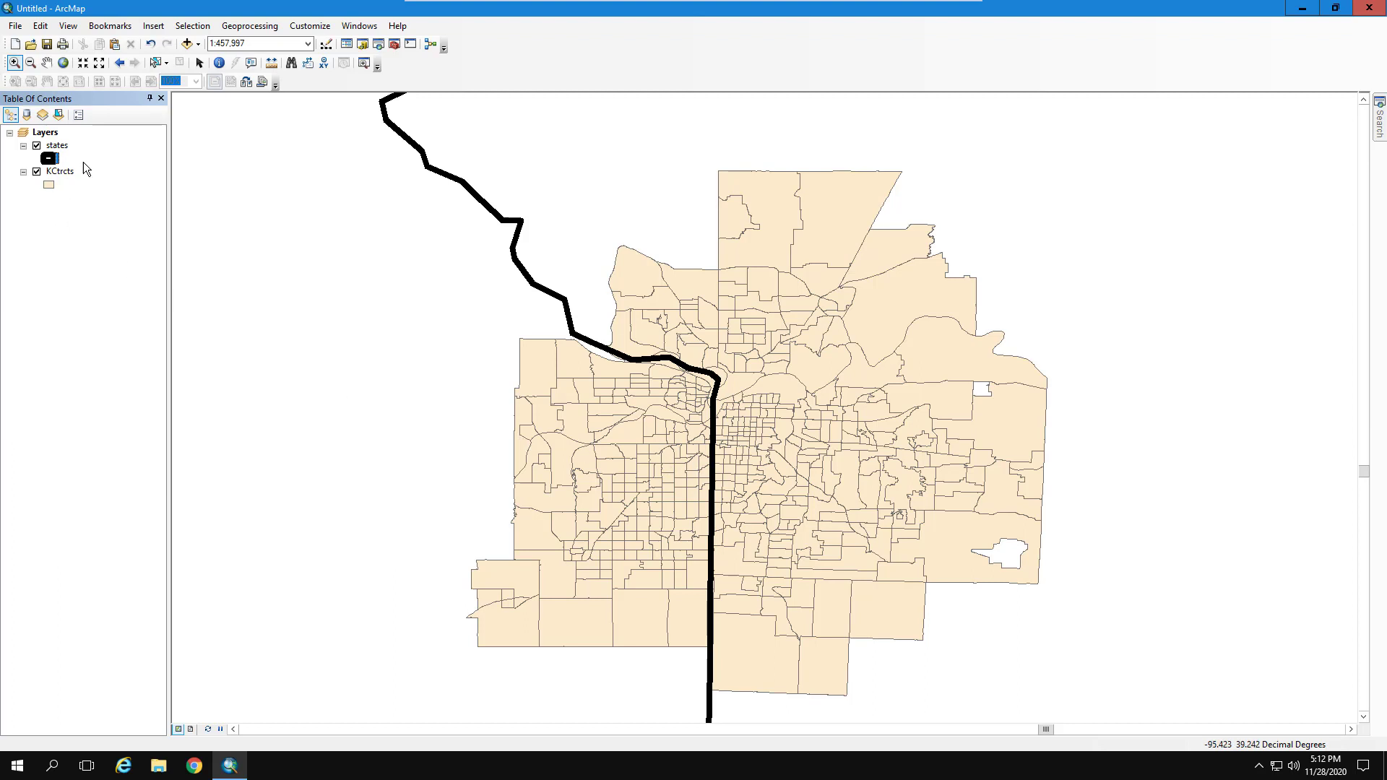
Label the features of the states layer to identify the states around the tracts, and remove the layer from the map.
right_click(57, 147)
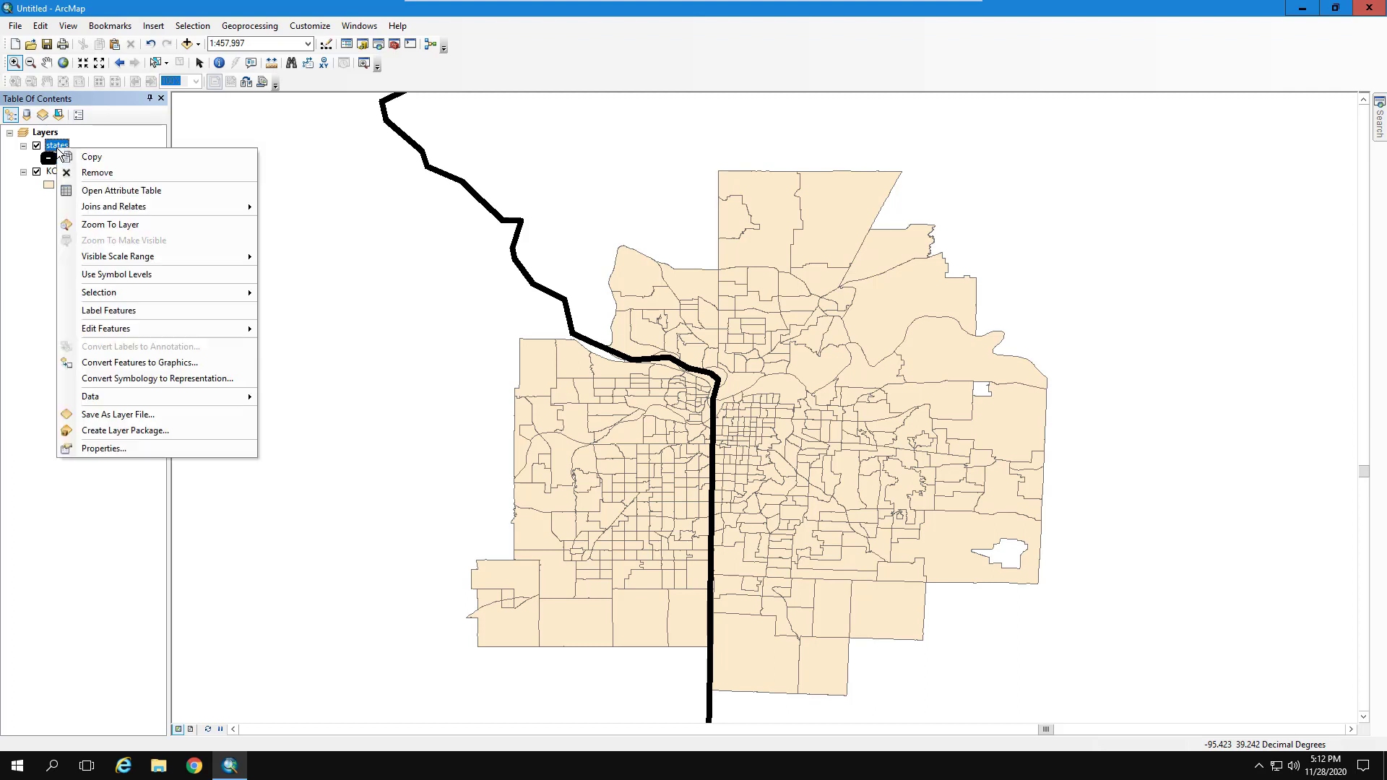
click(109, 310)
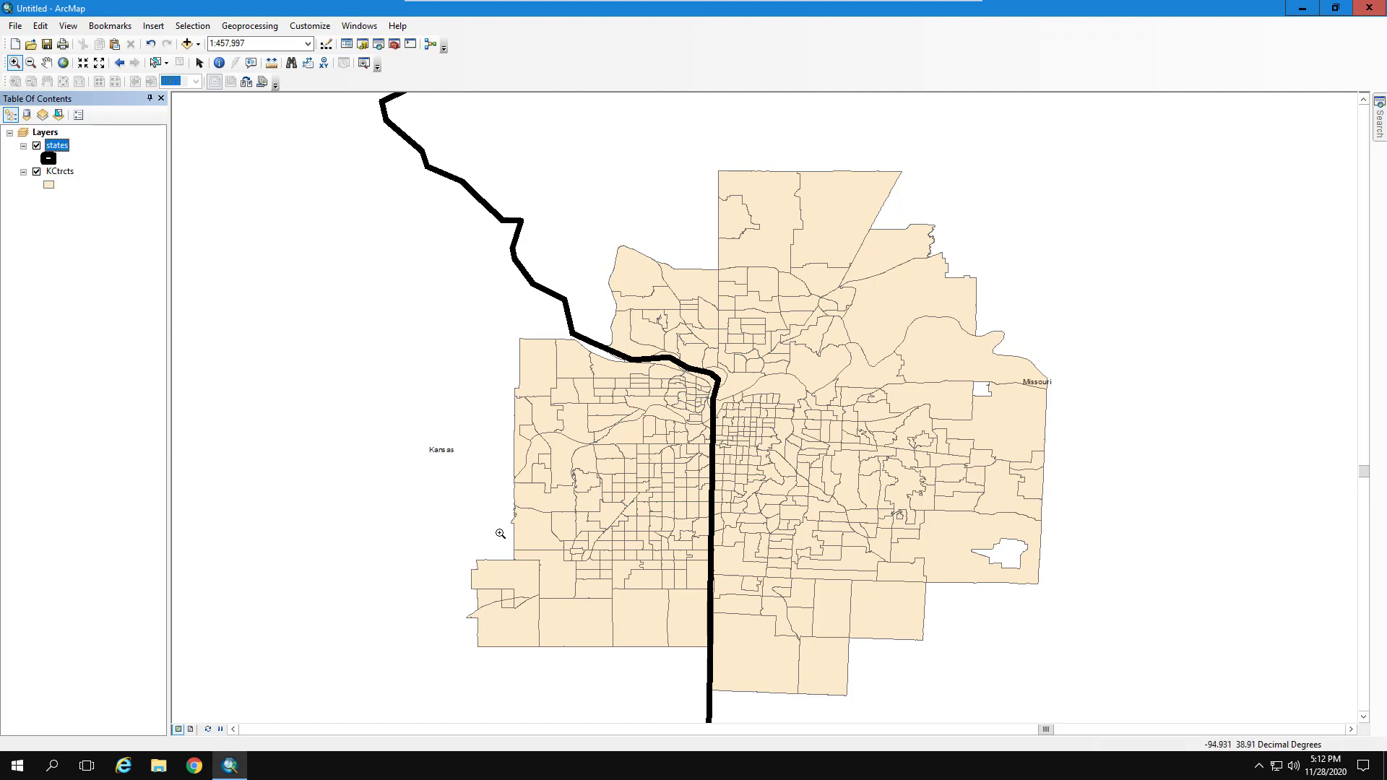
click(37, 146)
right_click(52, 146)
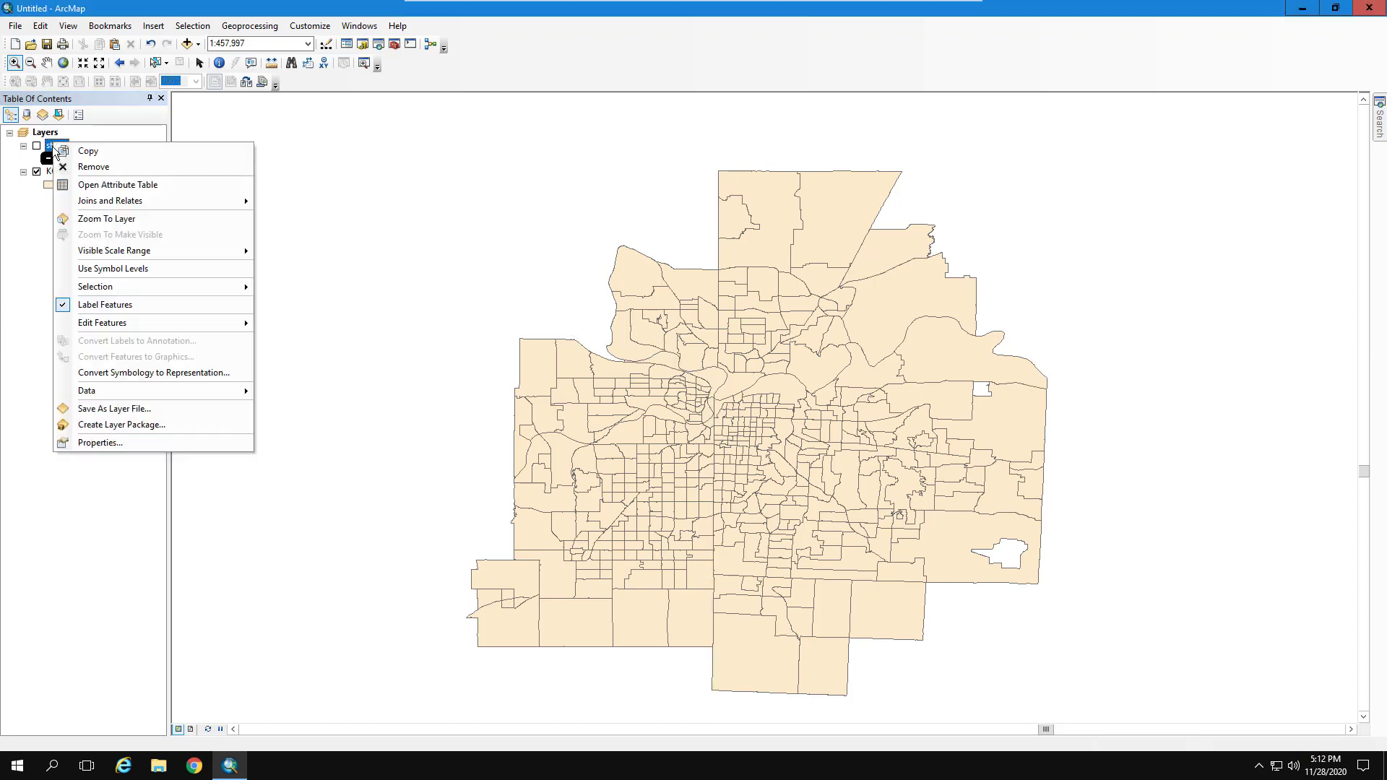
click(81, 165)
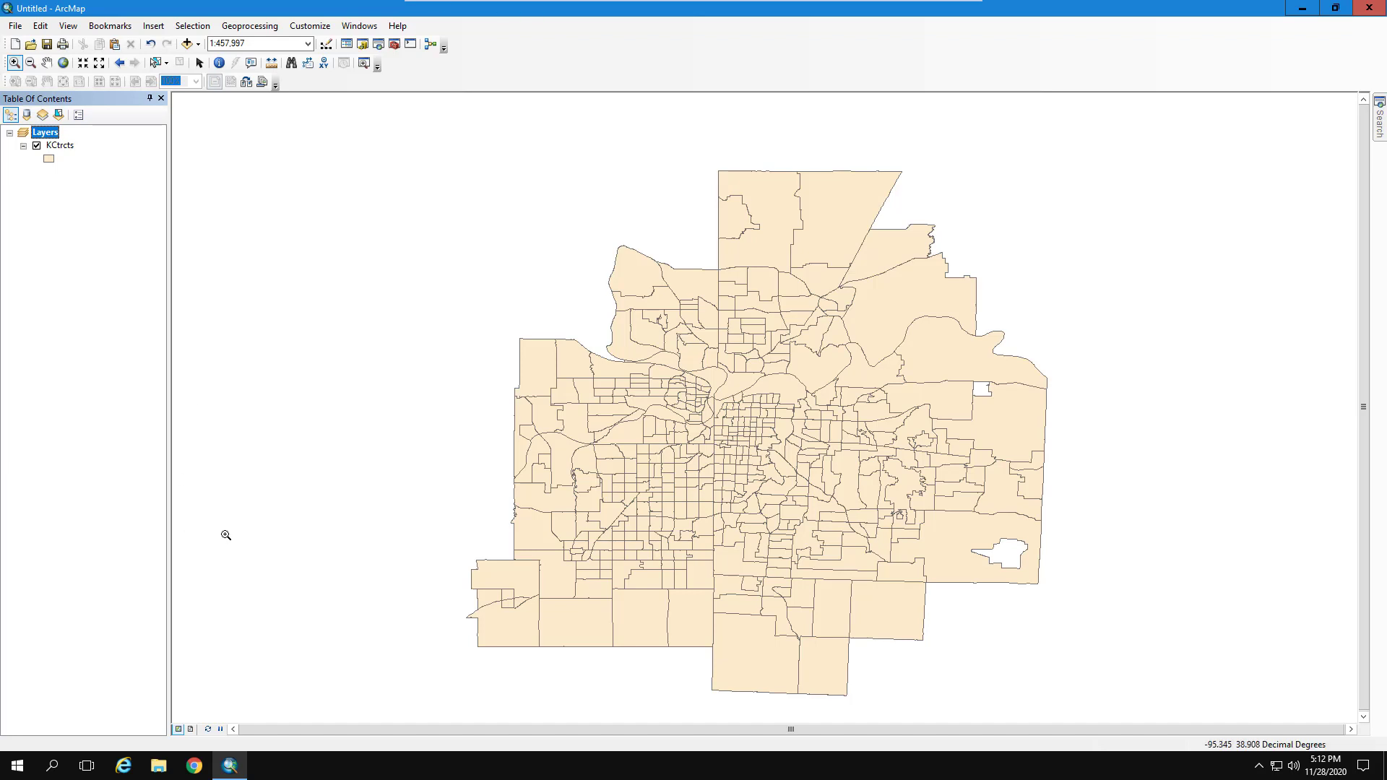
Switch to Chrome, search the web for "social explorer" and open the Social Explorer site.
click(194, 769)
click(634, 18)
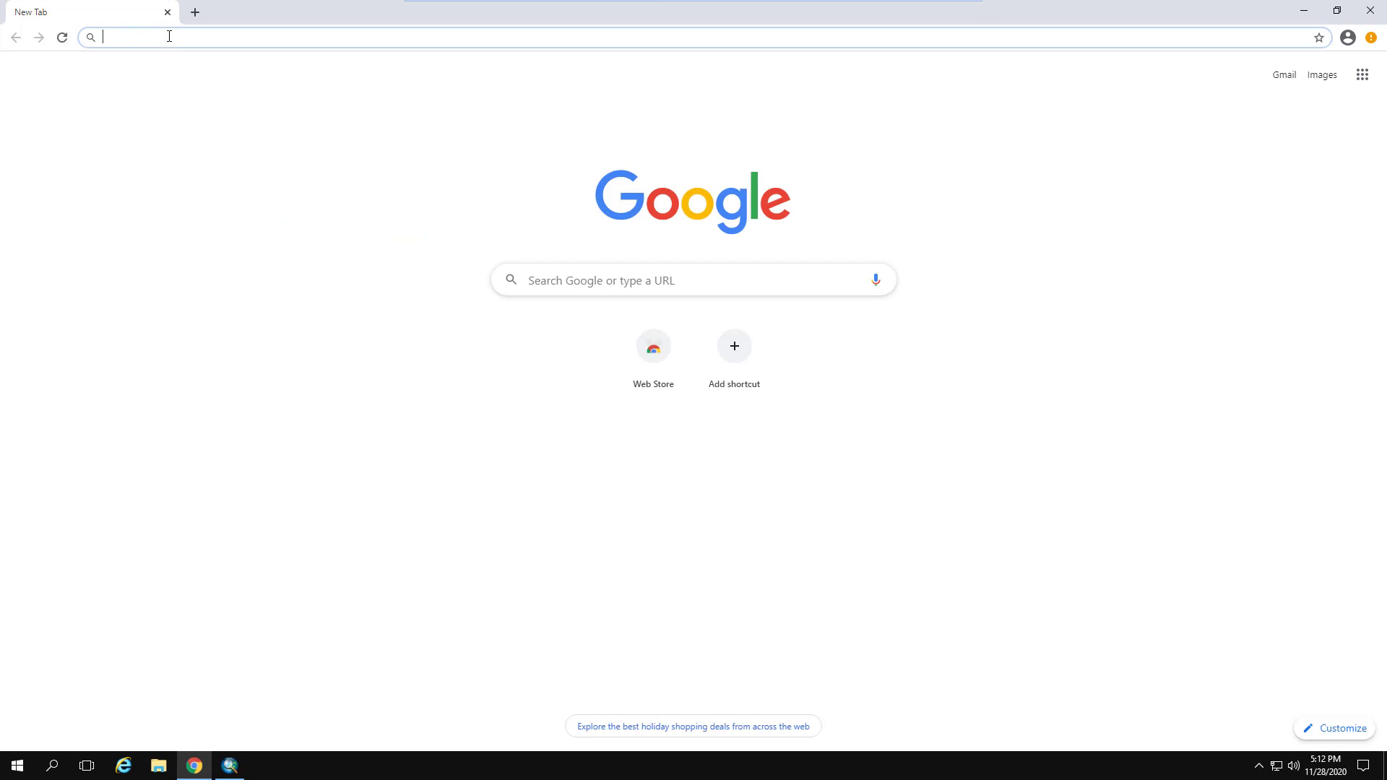
text(social explorer)
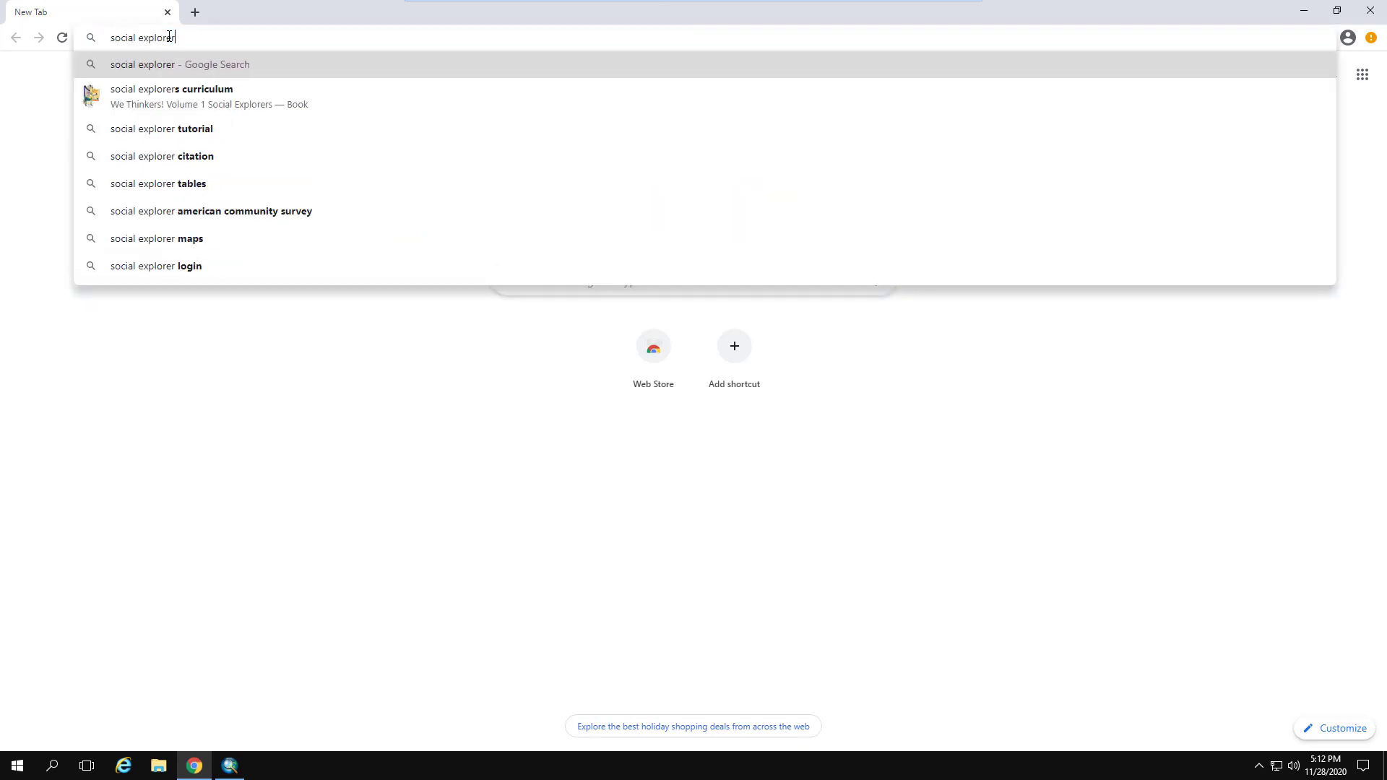
key(Return)
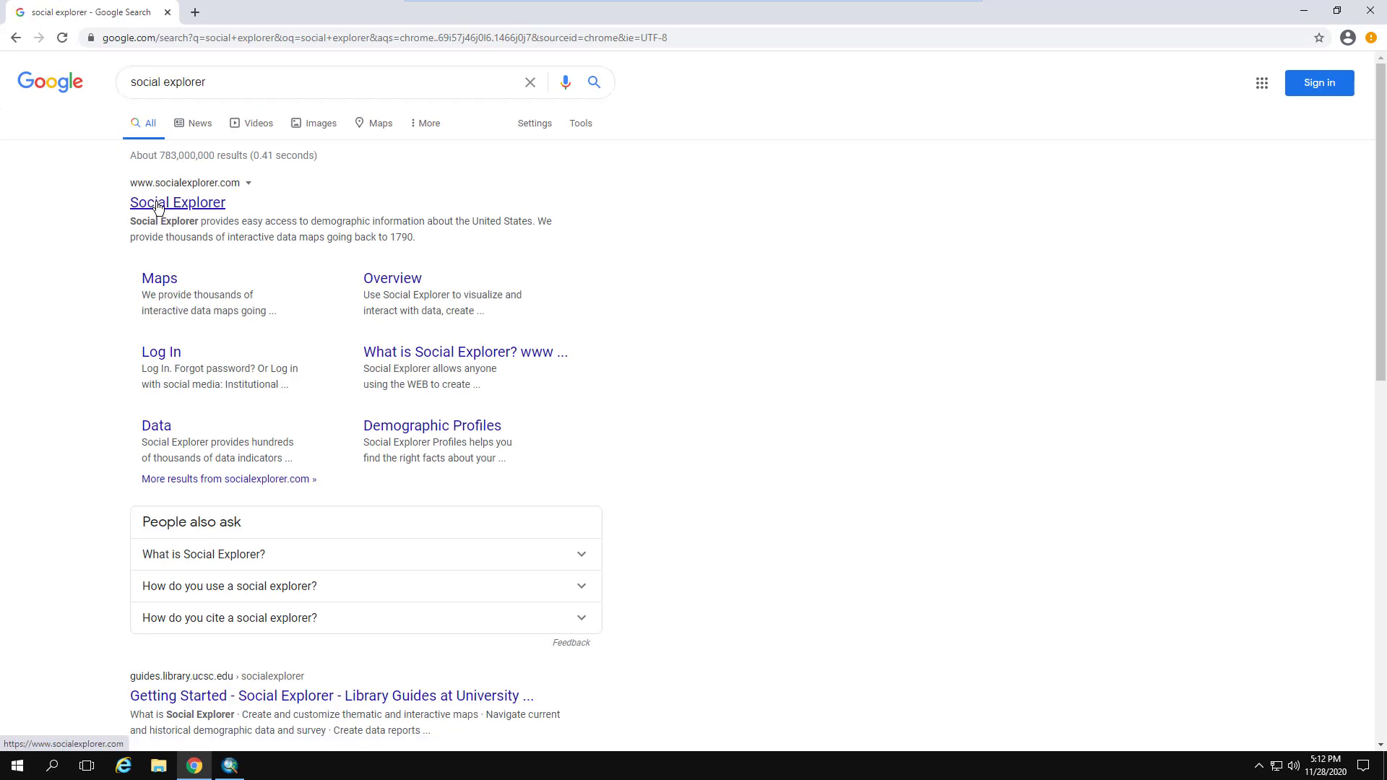
click(158, 208)
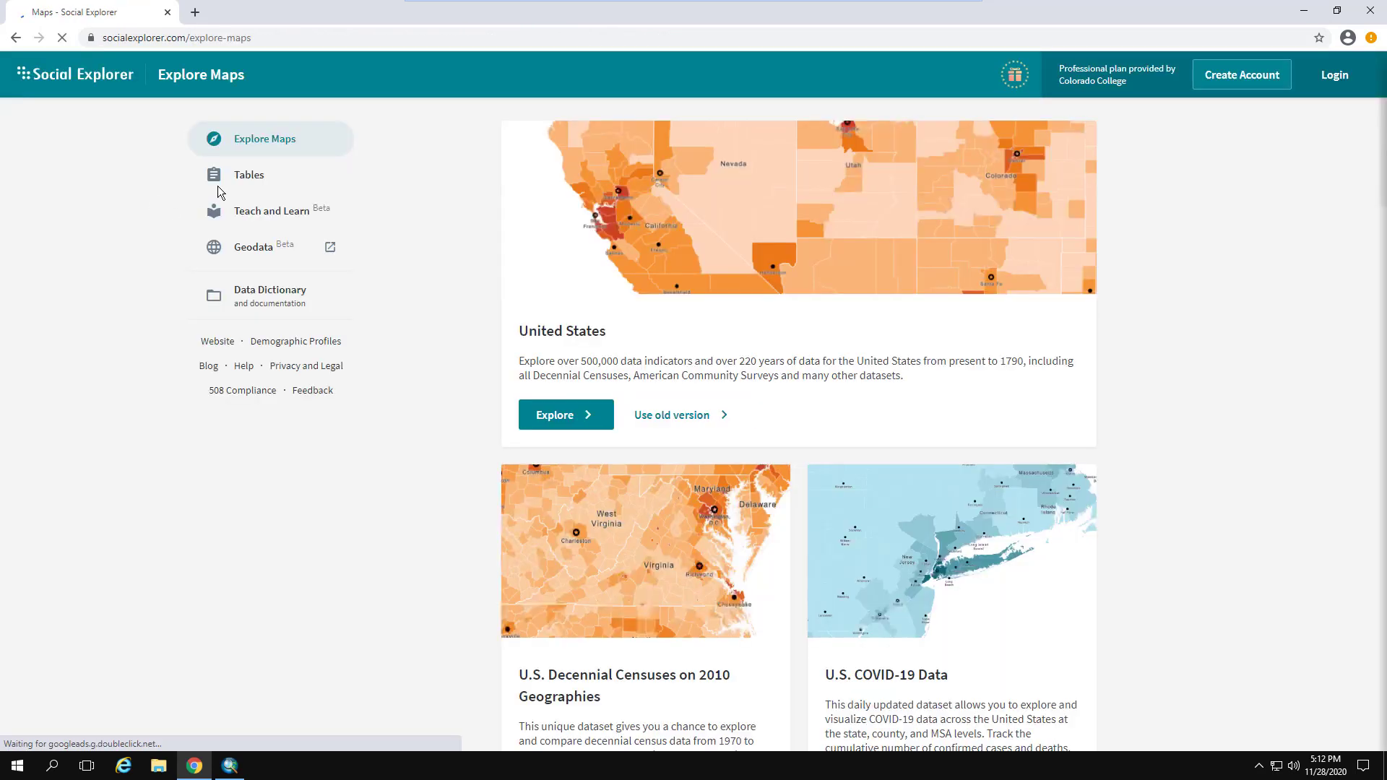
Begin a Social Explorer tables report for the American Community Survey 2011--2015 (5-Year Estimates).
click(256, 180)
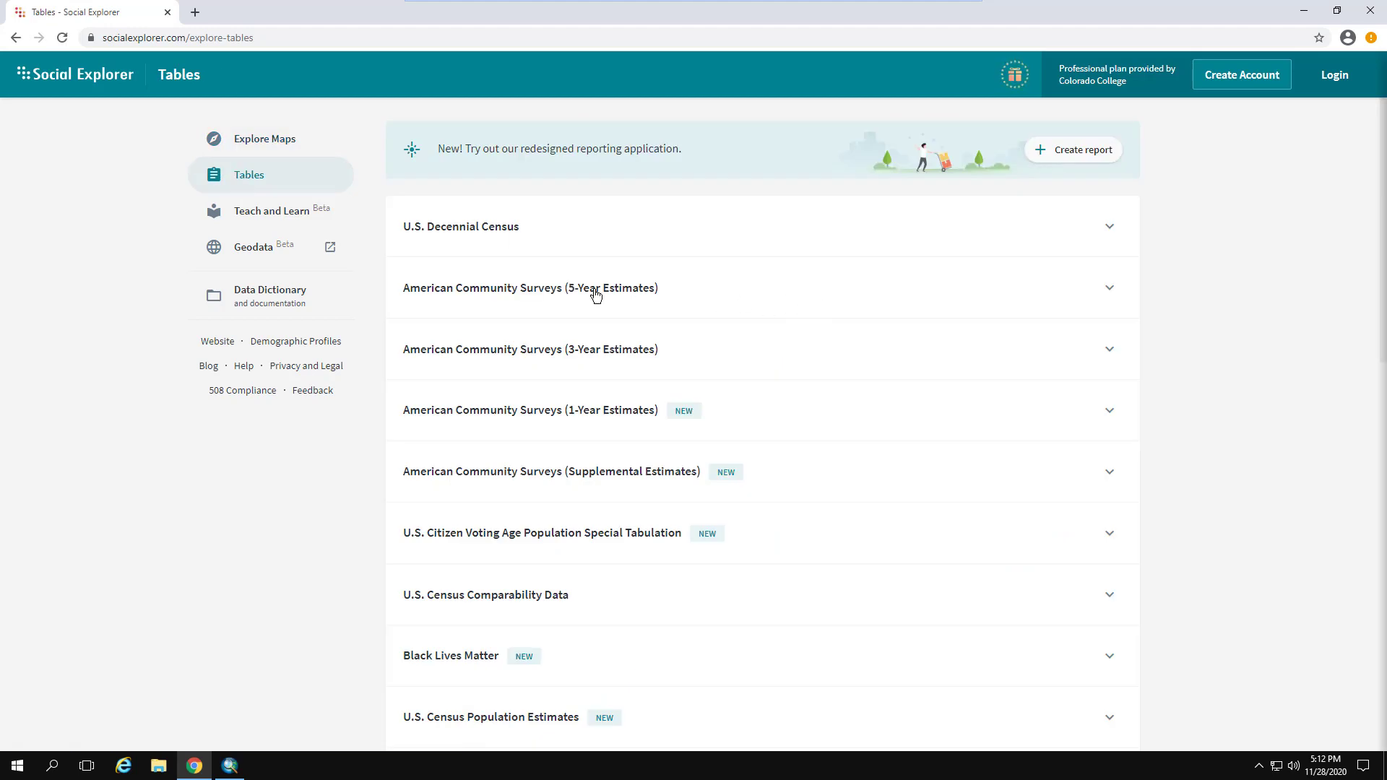
click(593, 290)
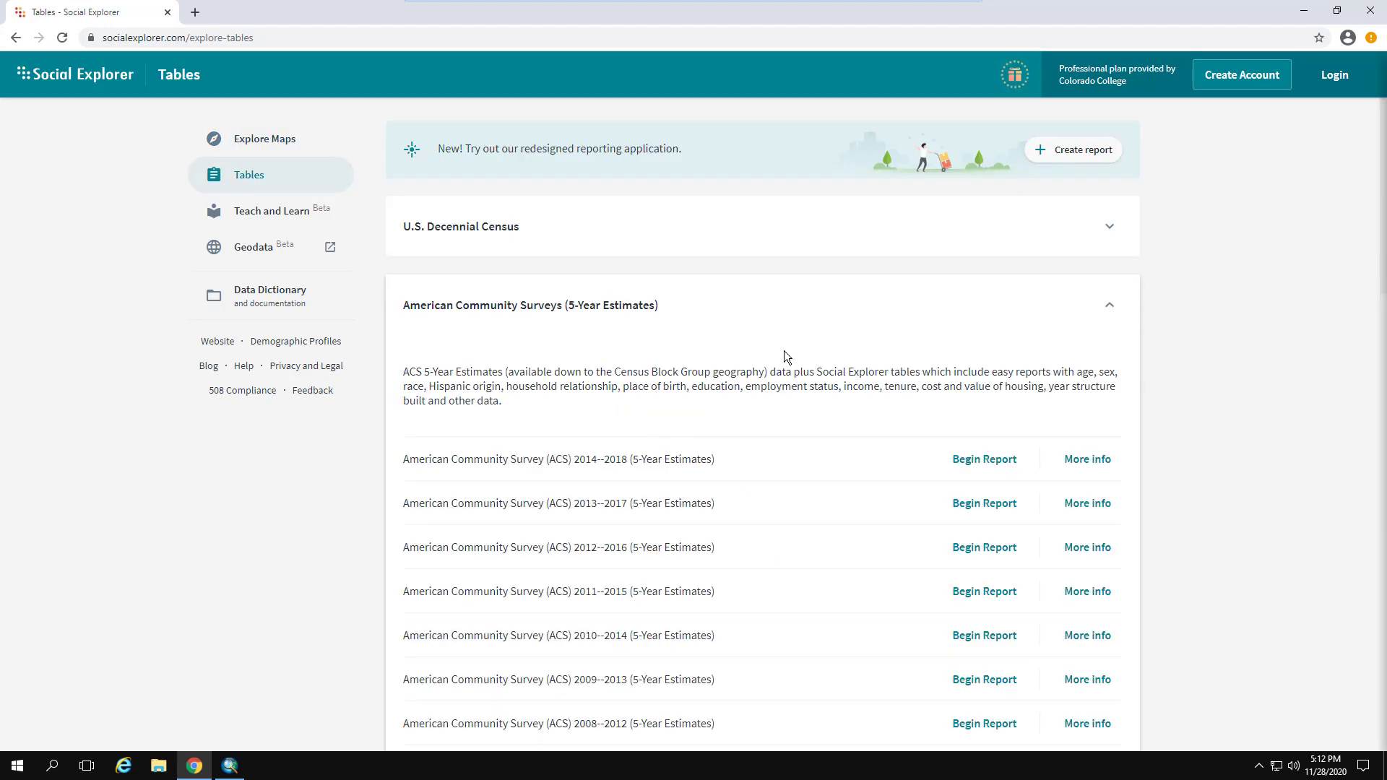
scroll(784, 352, down, 2)
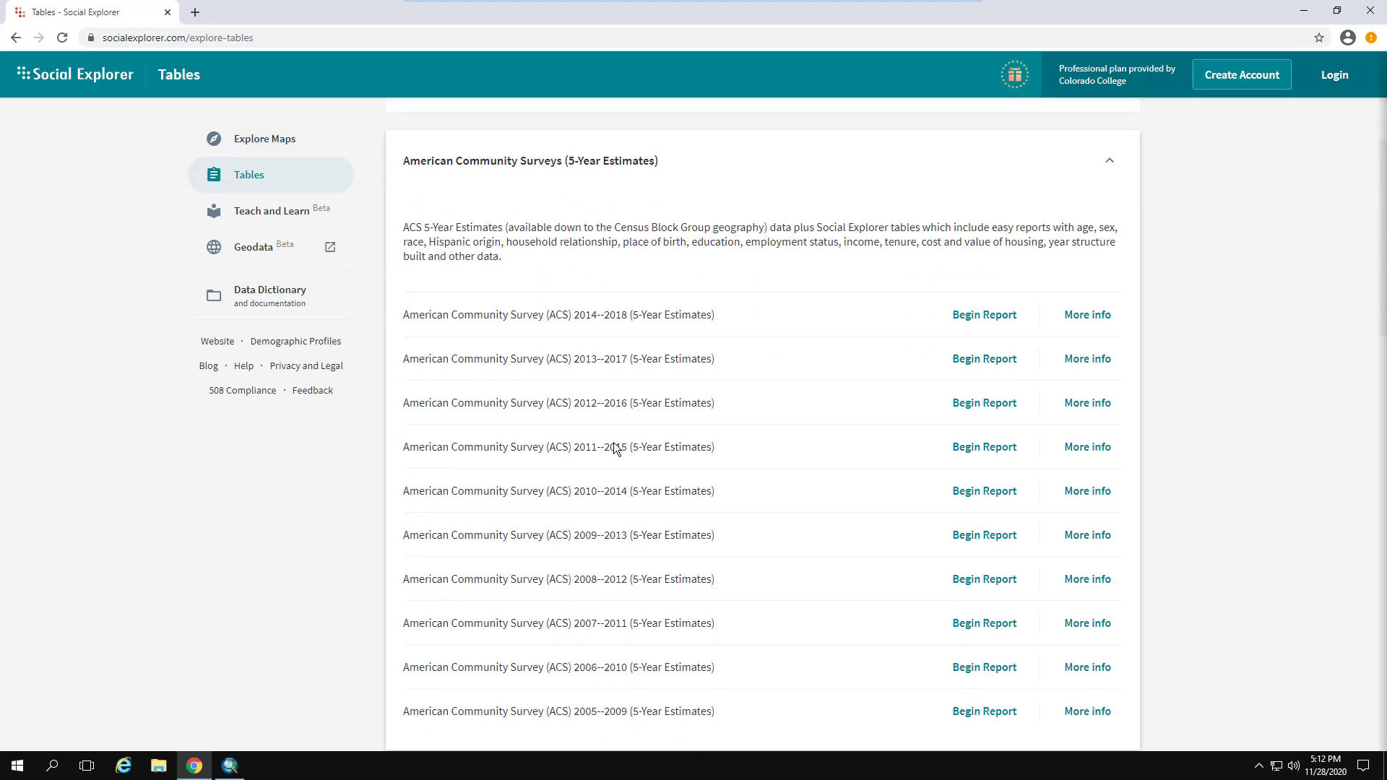
click(979, 450)
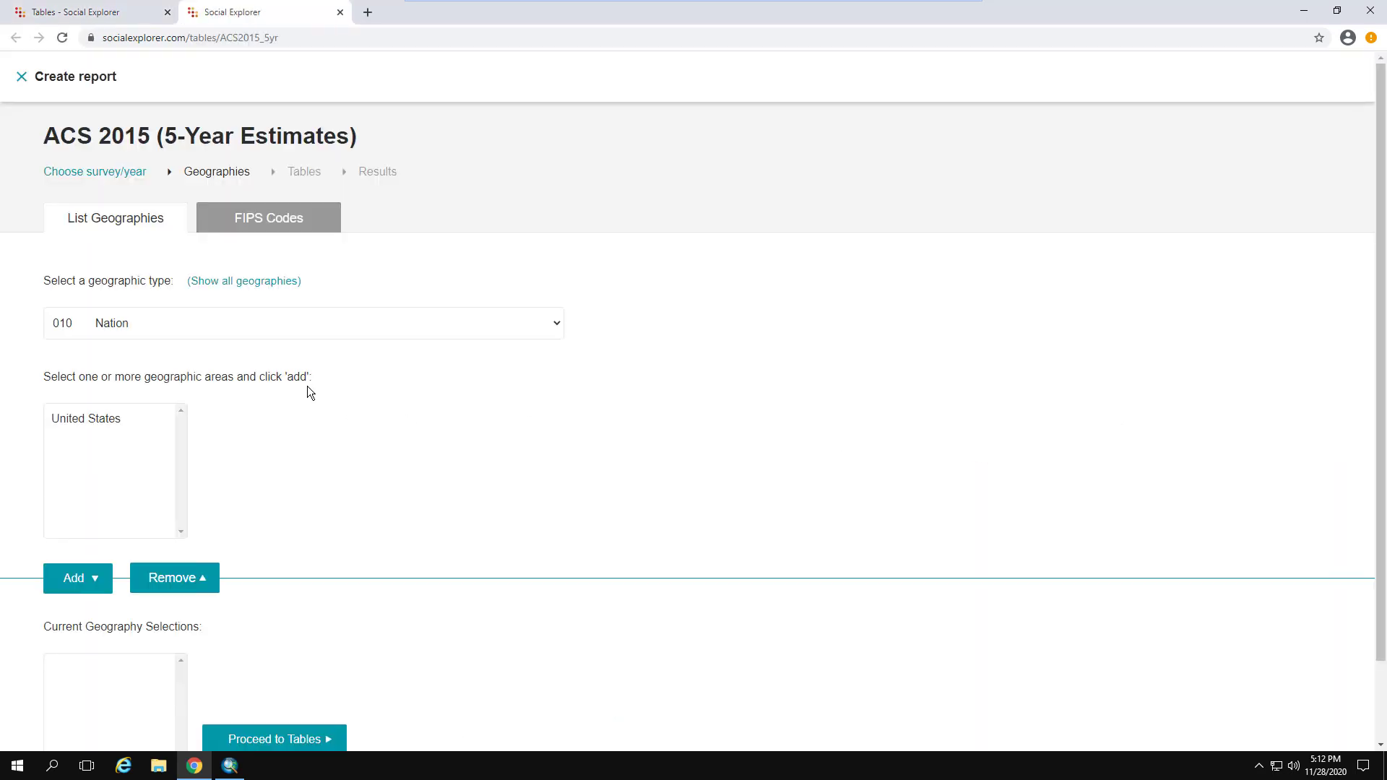
Set the geographic type to Census Tract and add all census tracts in Kansas to the geography selections.
scroll(307, 385, down, 1)
scroll(307, 387, up, 1)
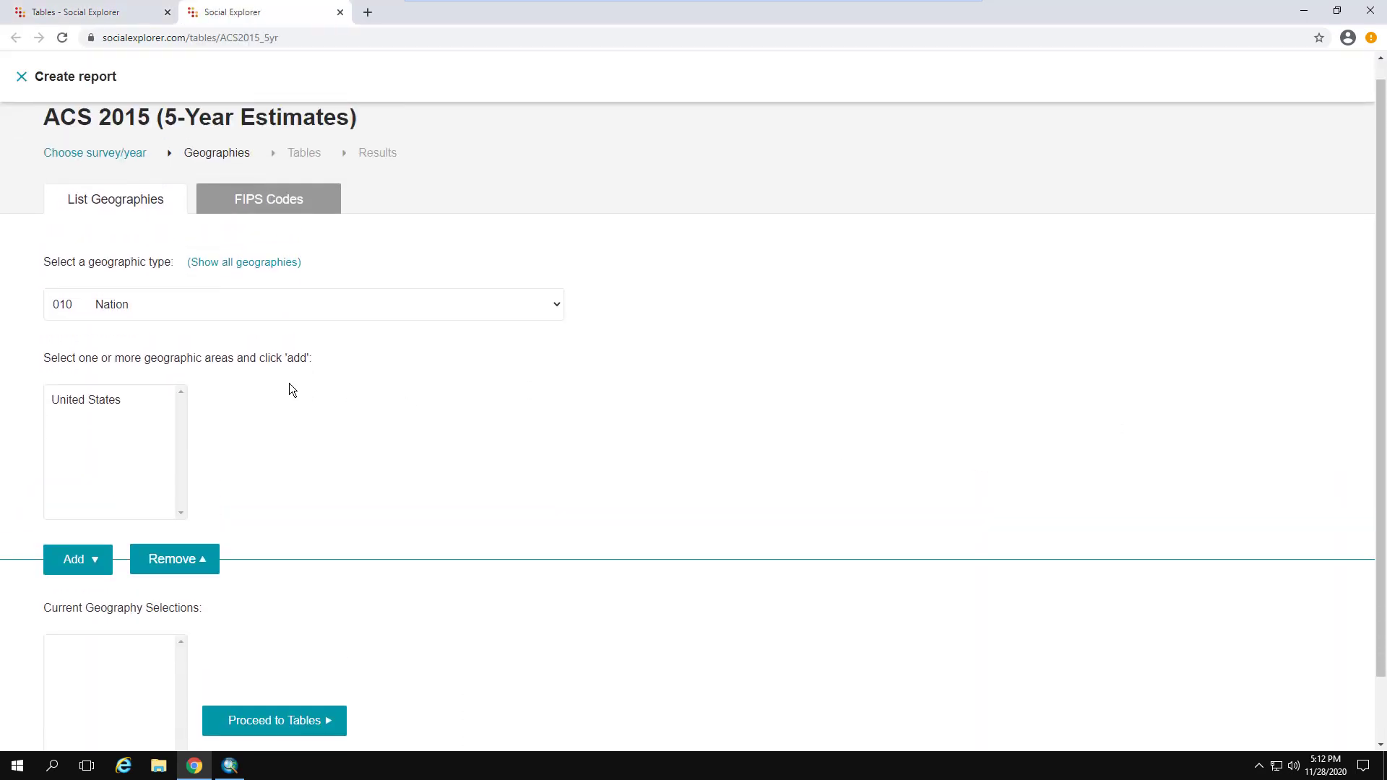
click(216, 309)
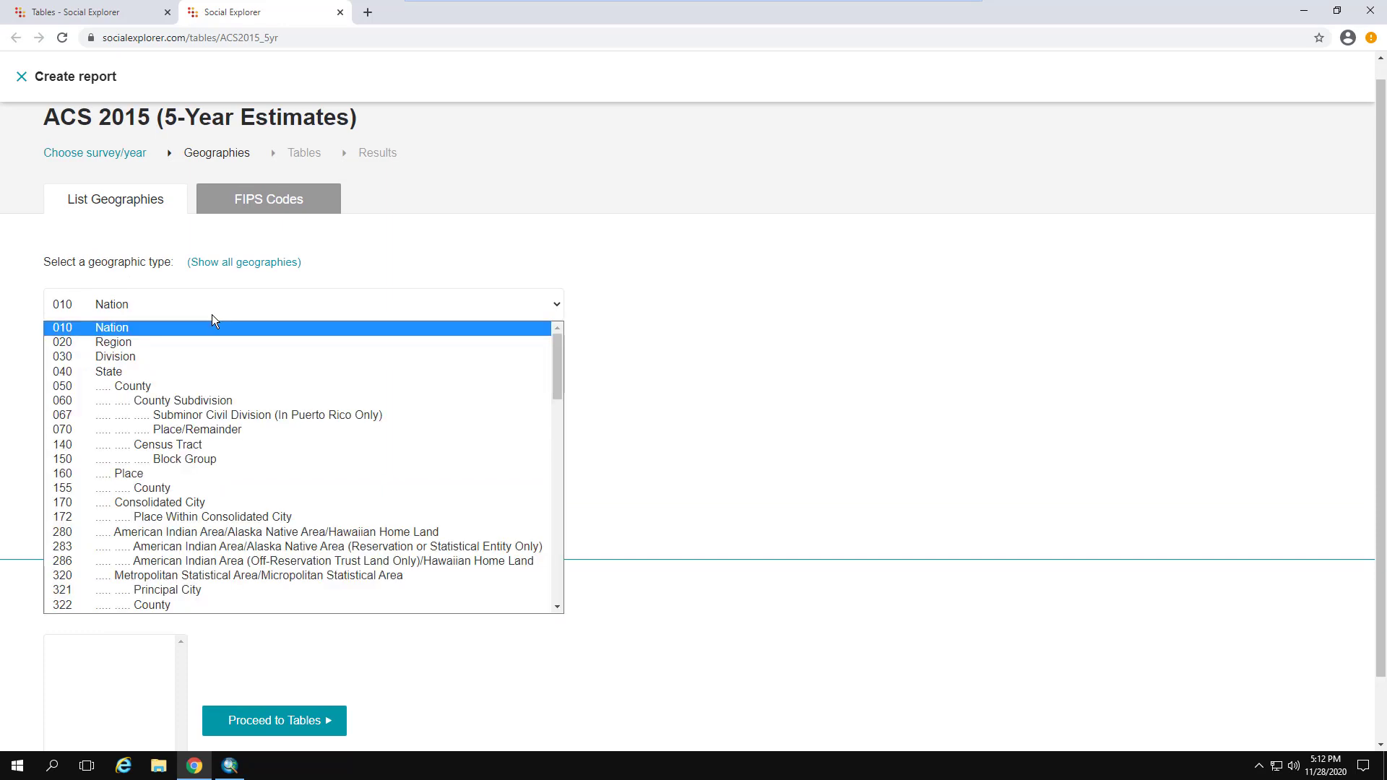
click(188, 444)
click(121, 403)
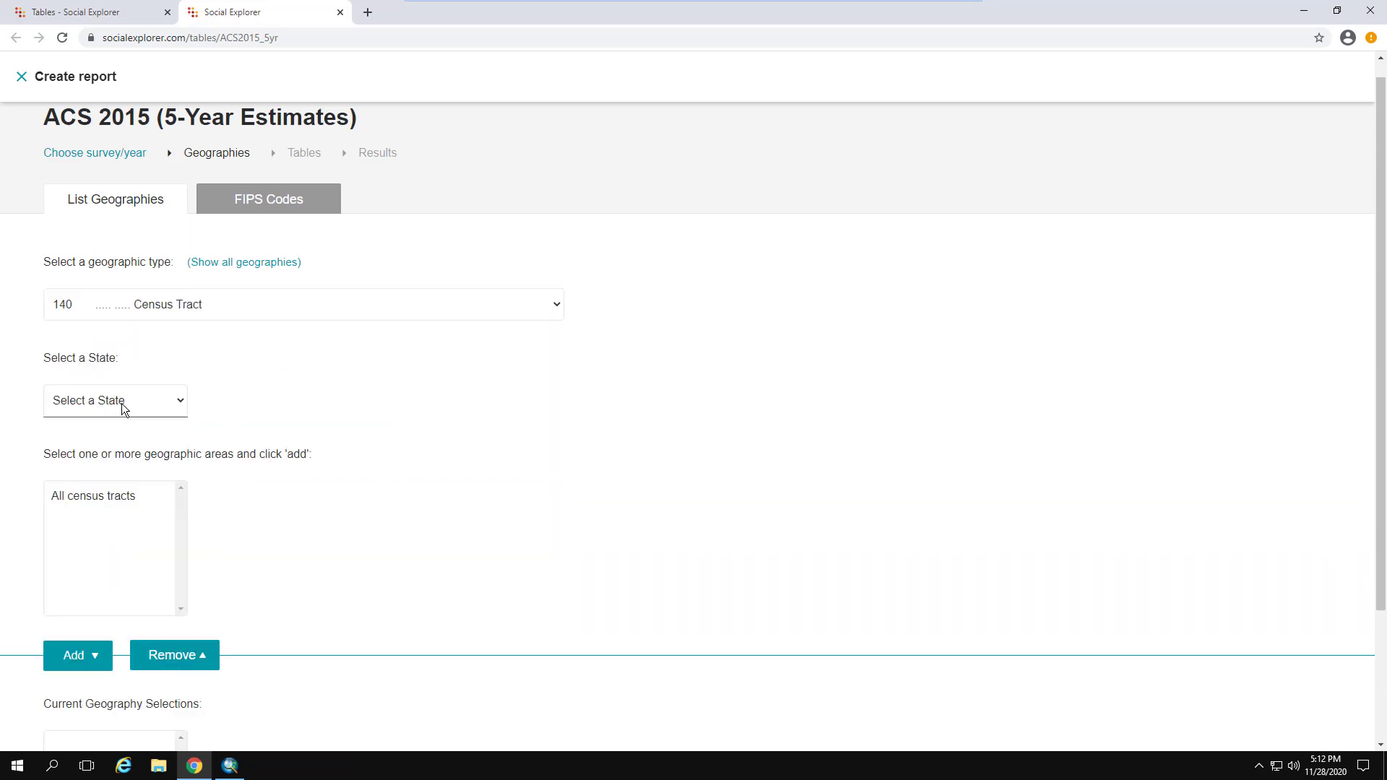
scroll(103, 487, down, 2)
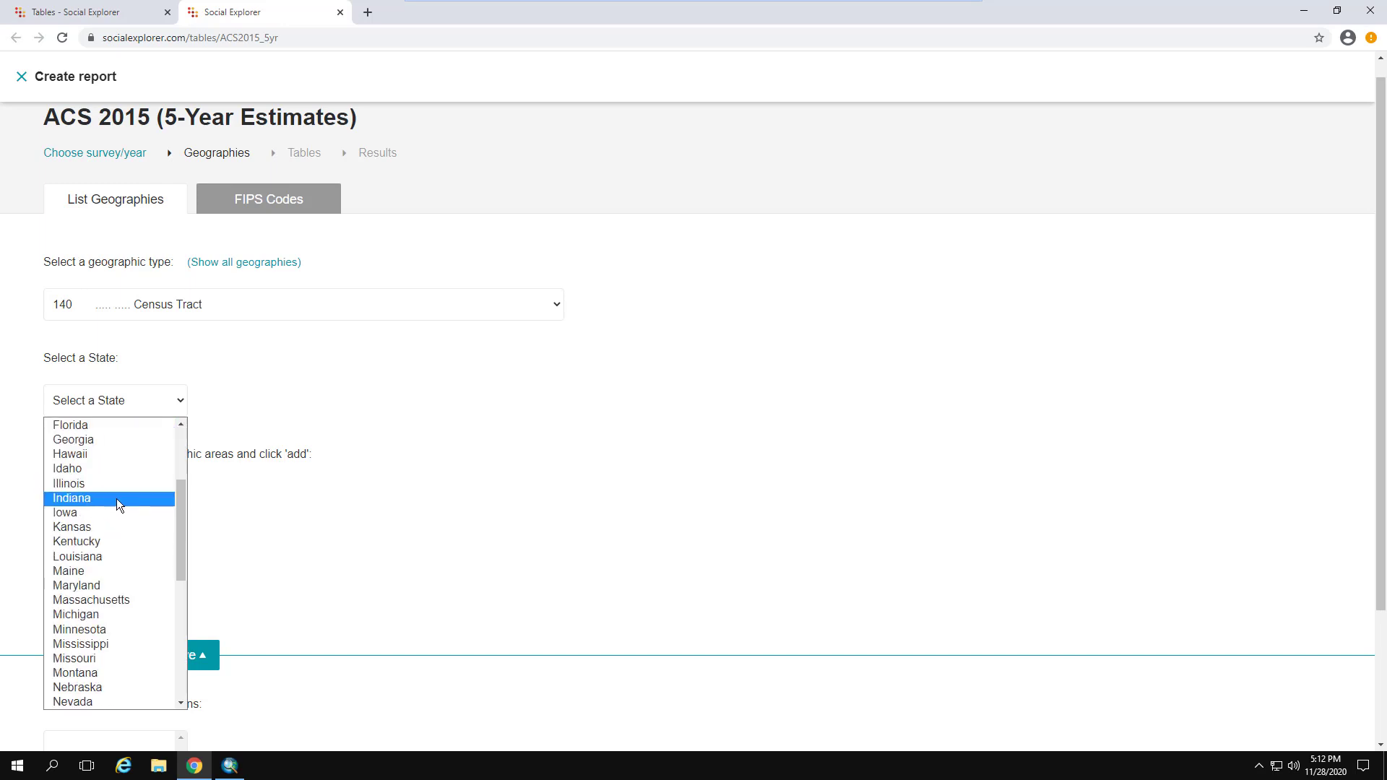
click(79, 526)
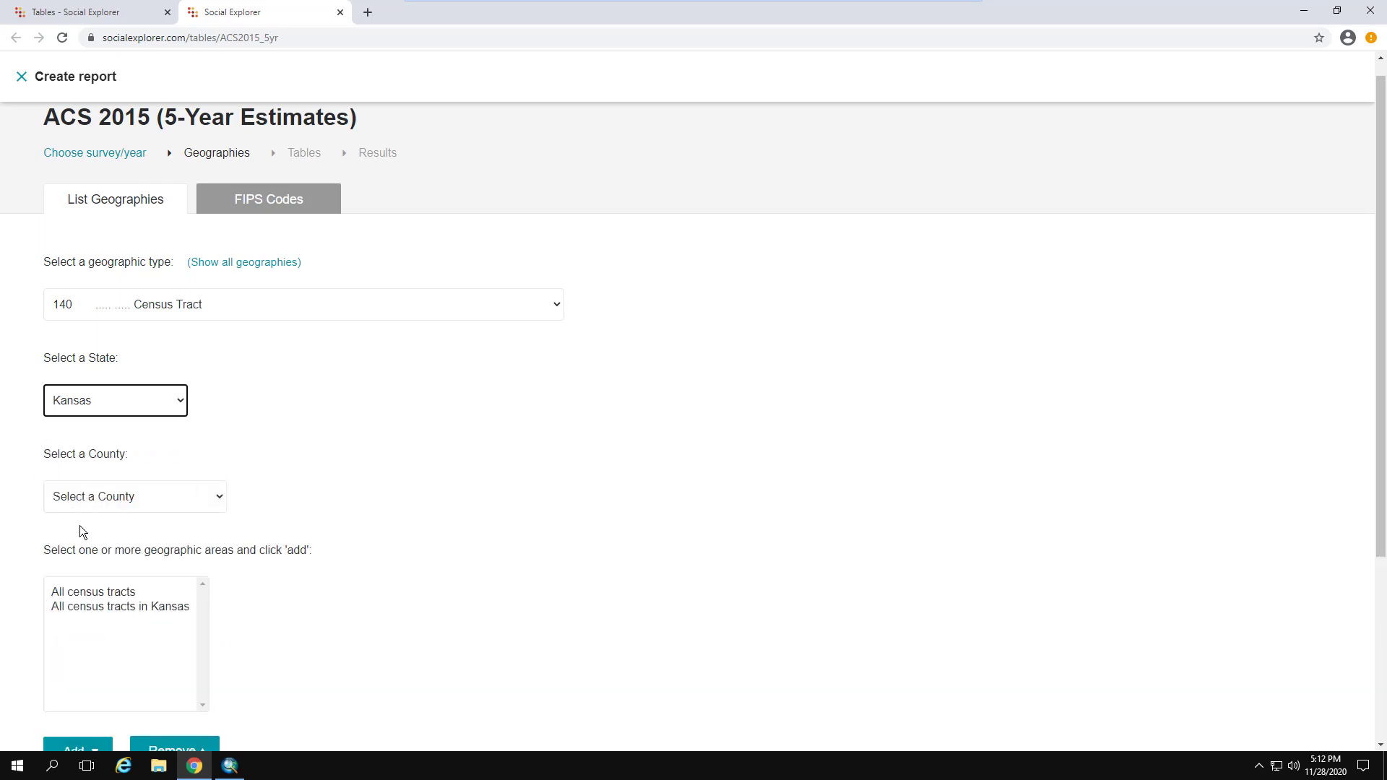
click(81, 607)
scroll(81, 584, down, 3)
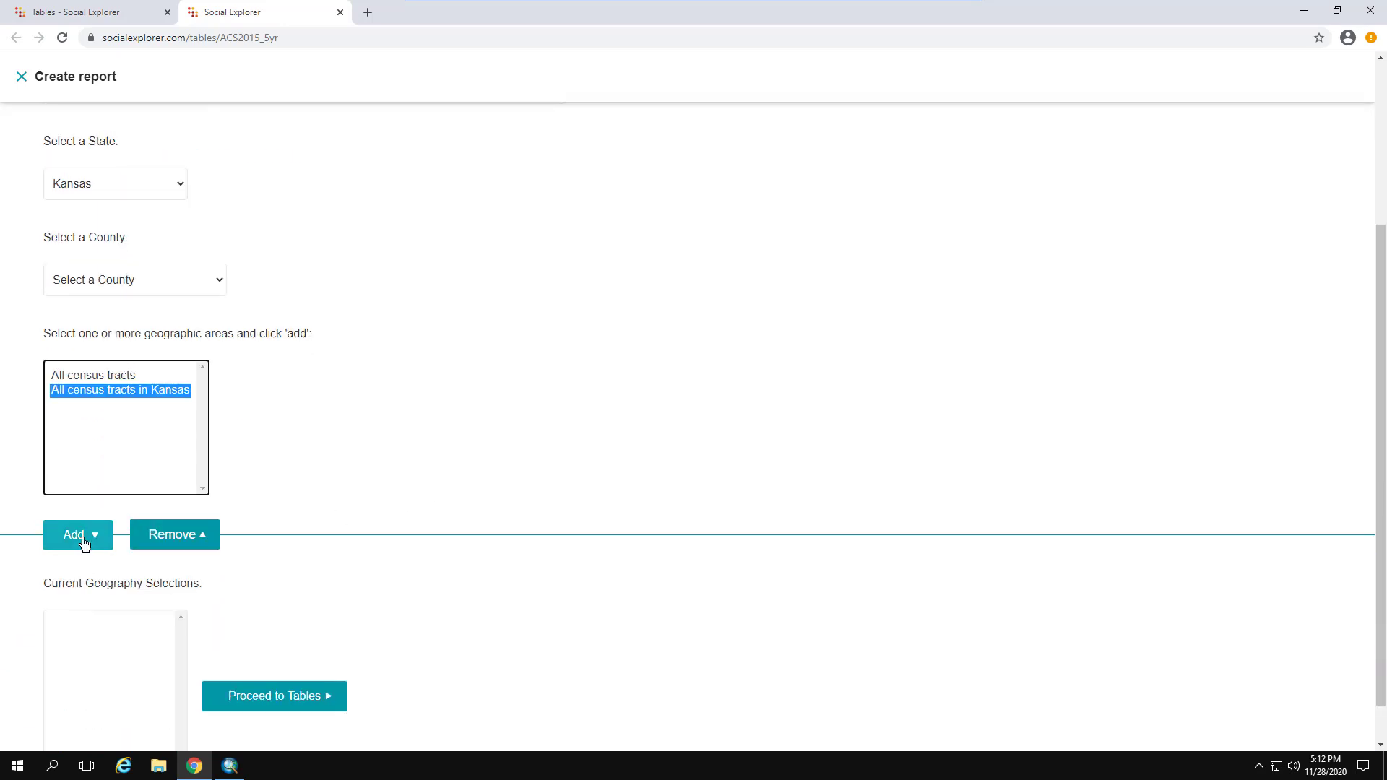
click(83, 540)
Add all census tracts in Missouri to the geography selections and proceed to choosing tables.
click(108, 182)
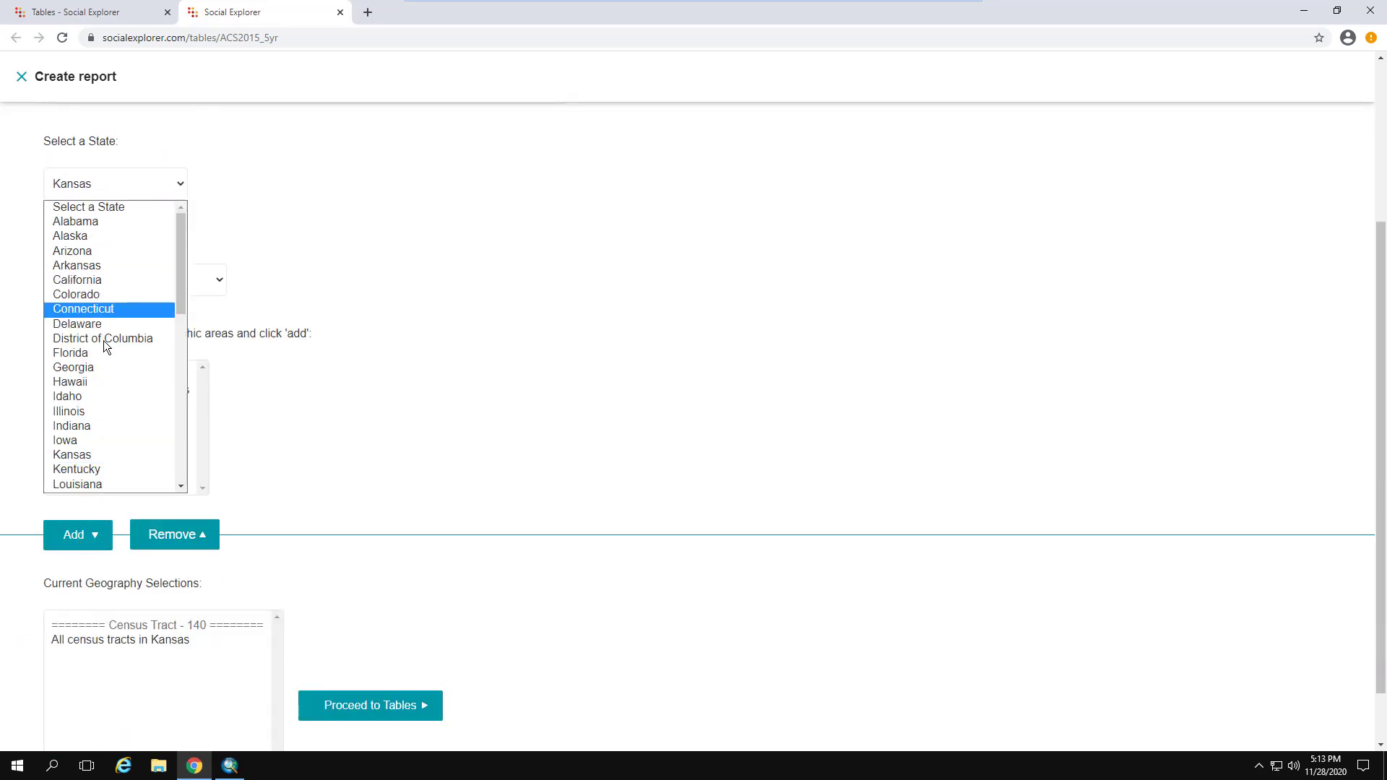
scroll(105, 346, down, 2)
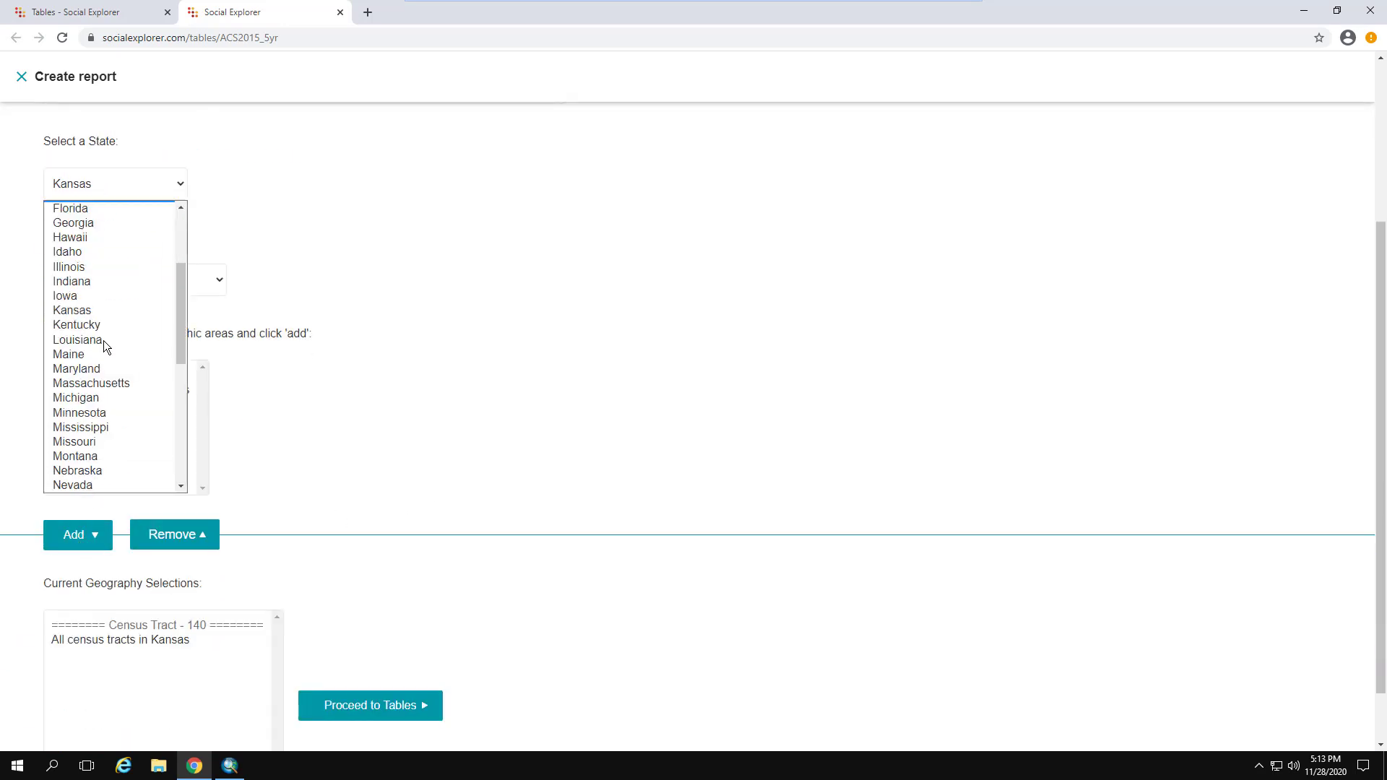
click(98, 443)
click(101, 393)
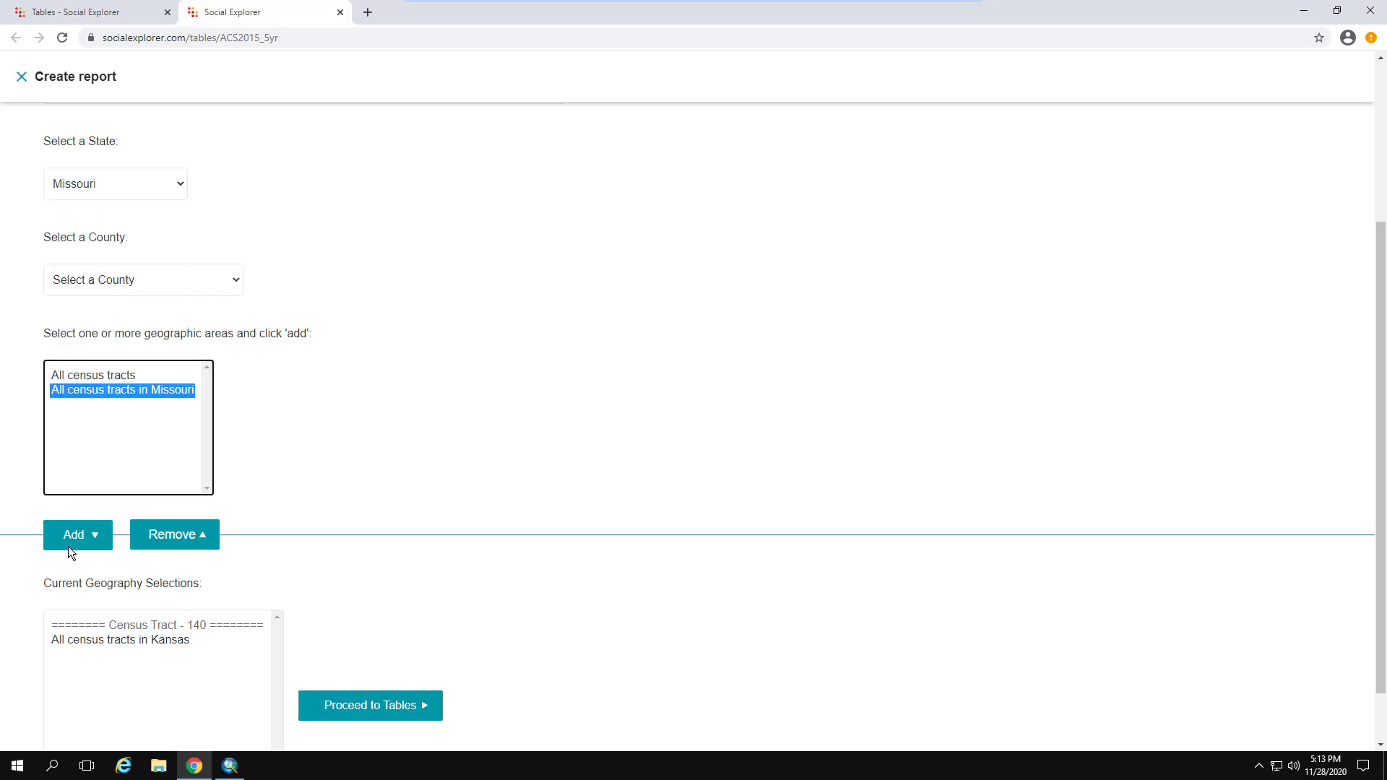
click(69, 543)
click(375, 706)
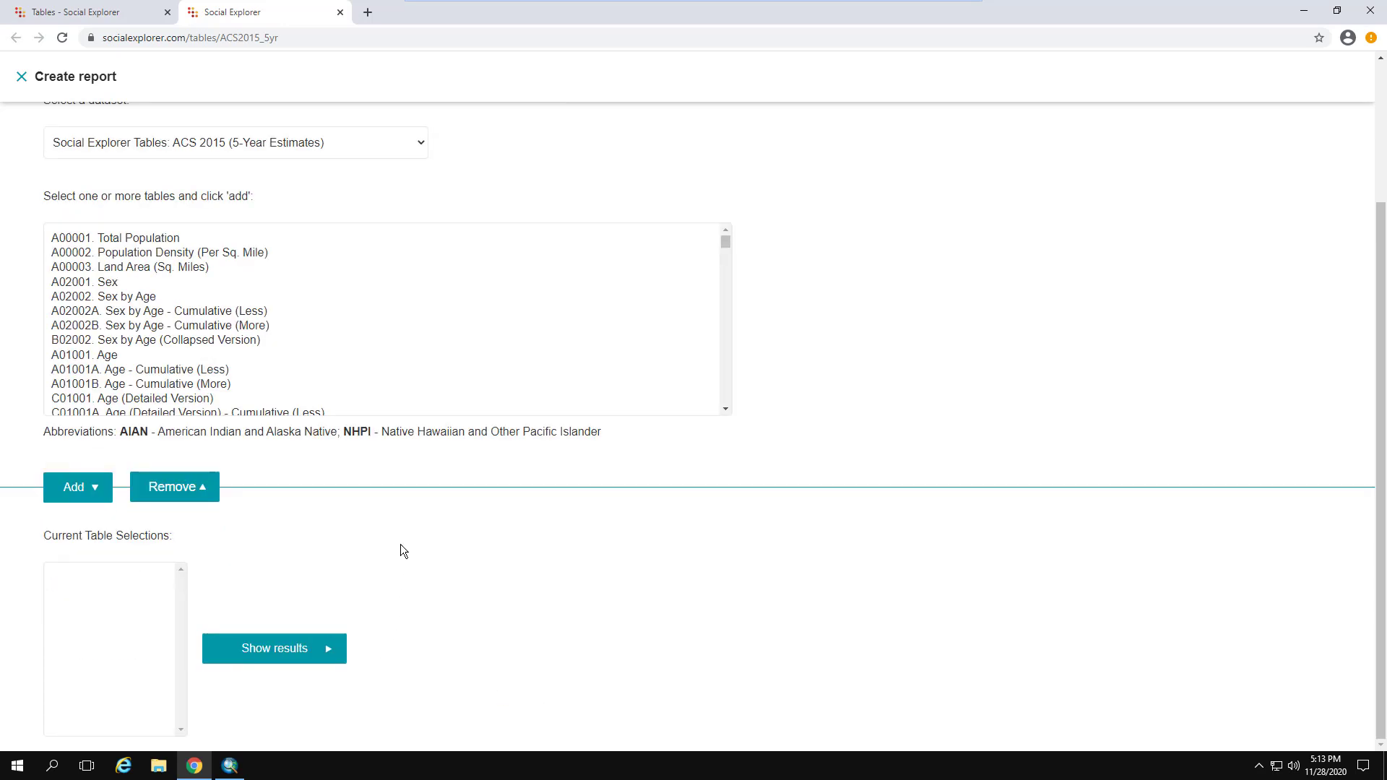
Add table A14006, Median Household Income (In 2015 Inflation Adjusted Dollars), to the table selections.
scroll(143, 296, down, 5)
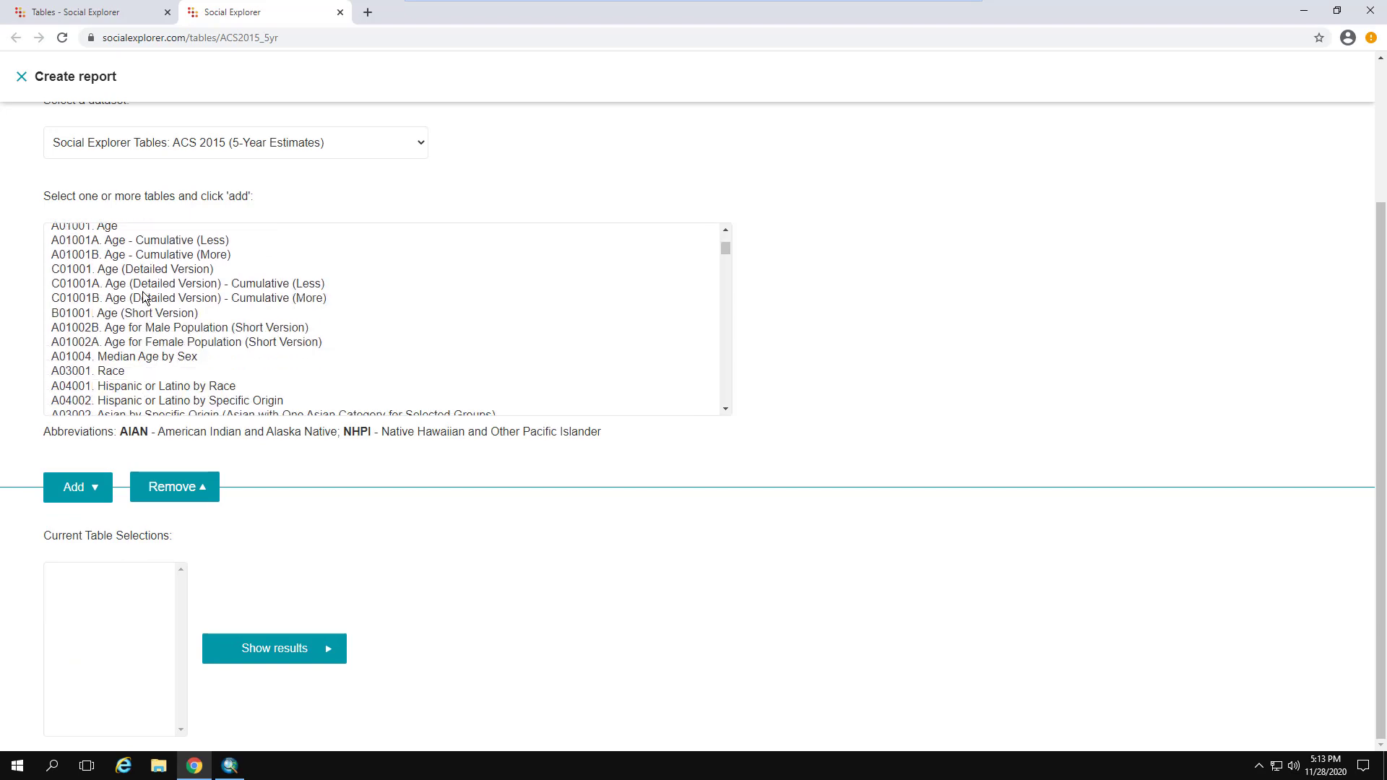
click(132, 372)
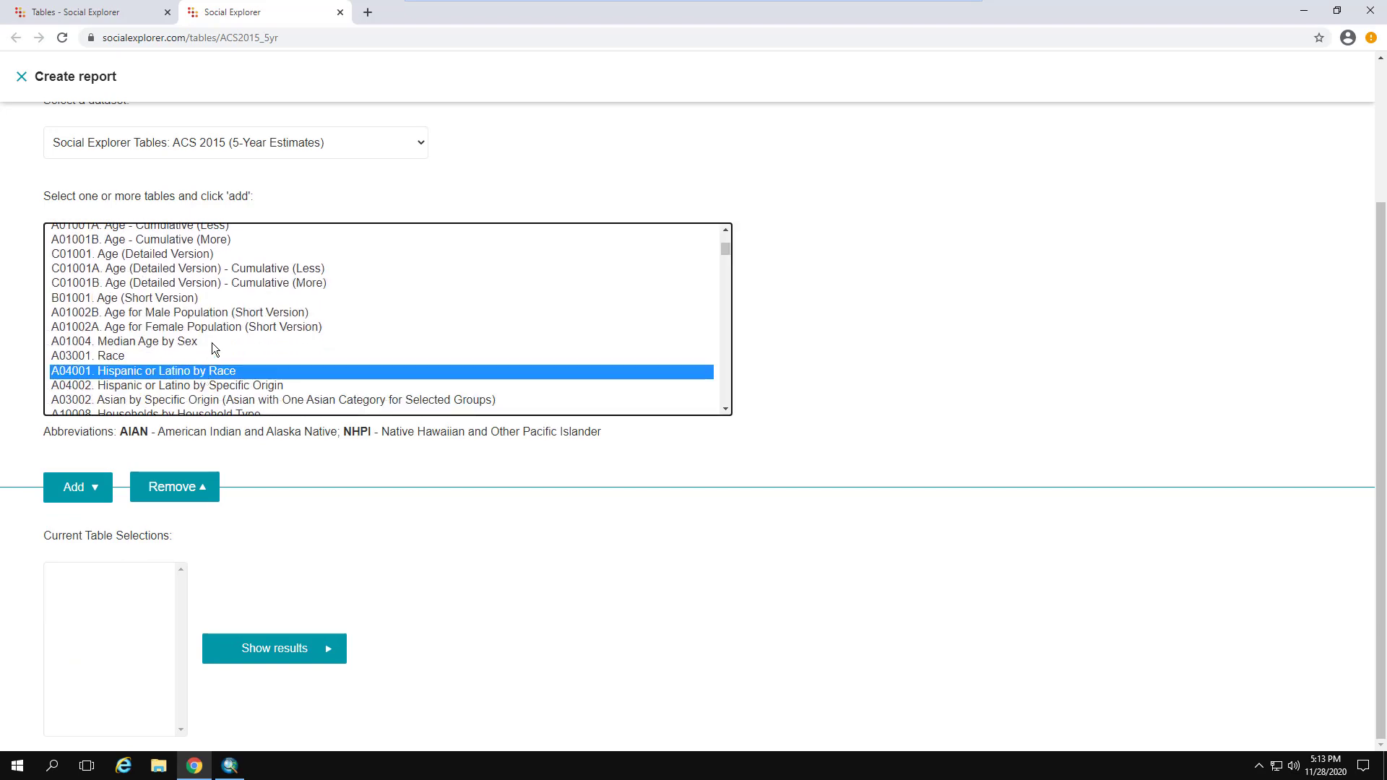
scroll(211, 343, down, 15)
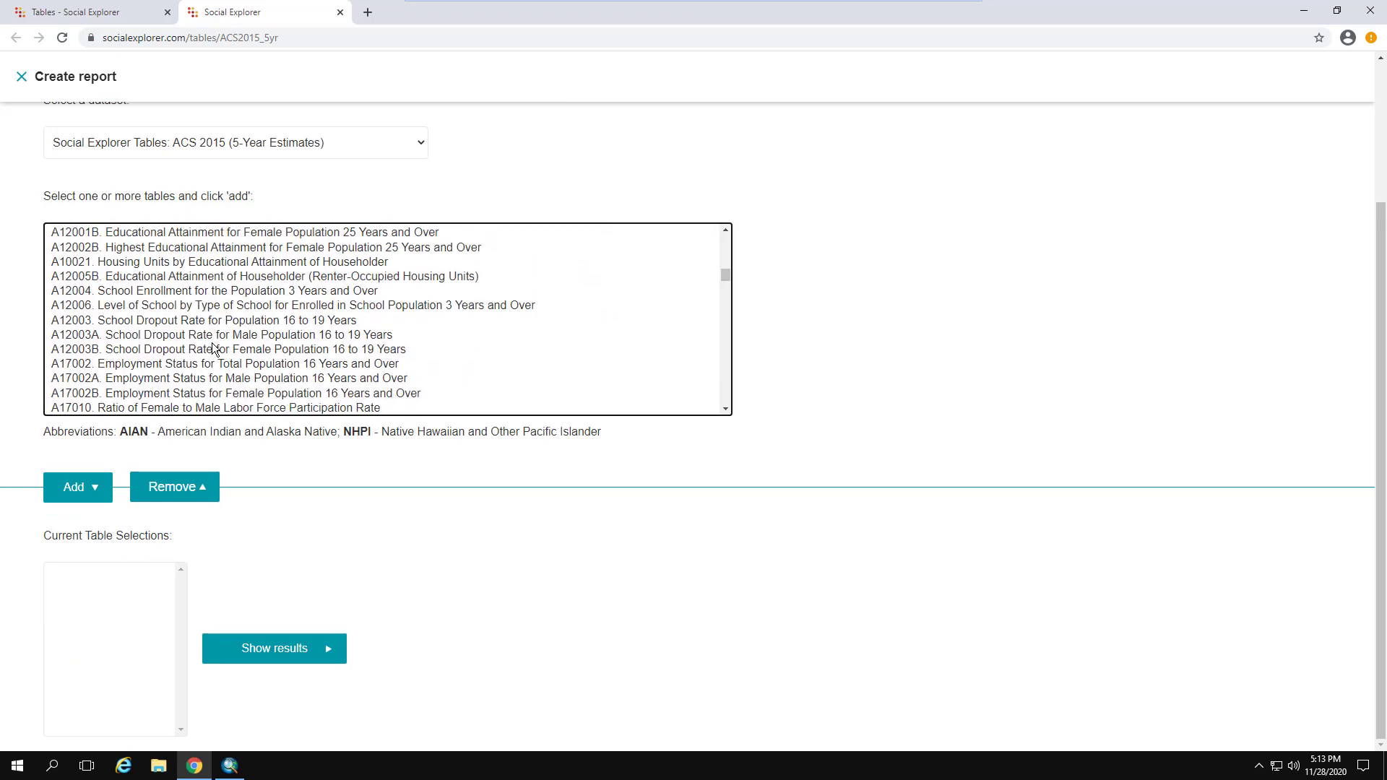
scroll(214, 349, down, 10)
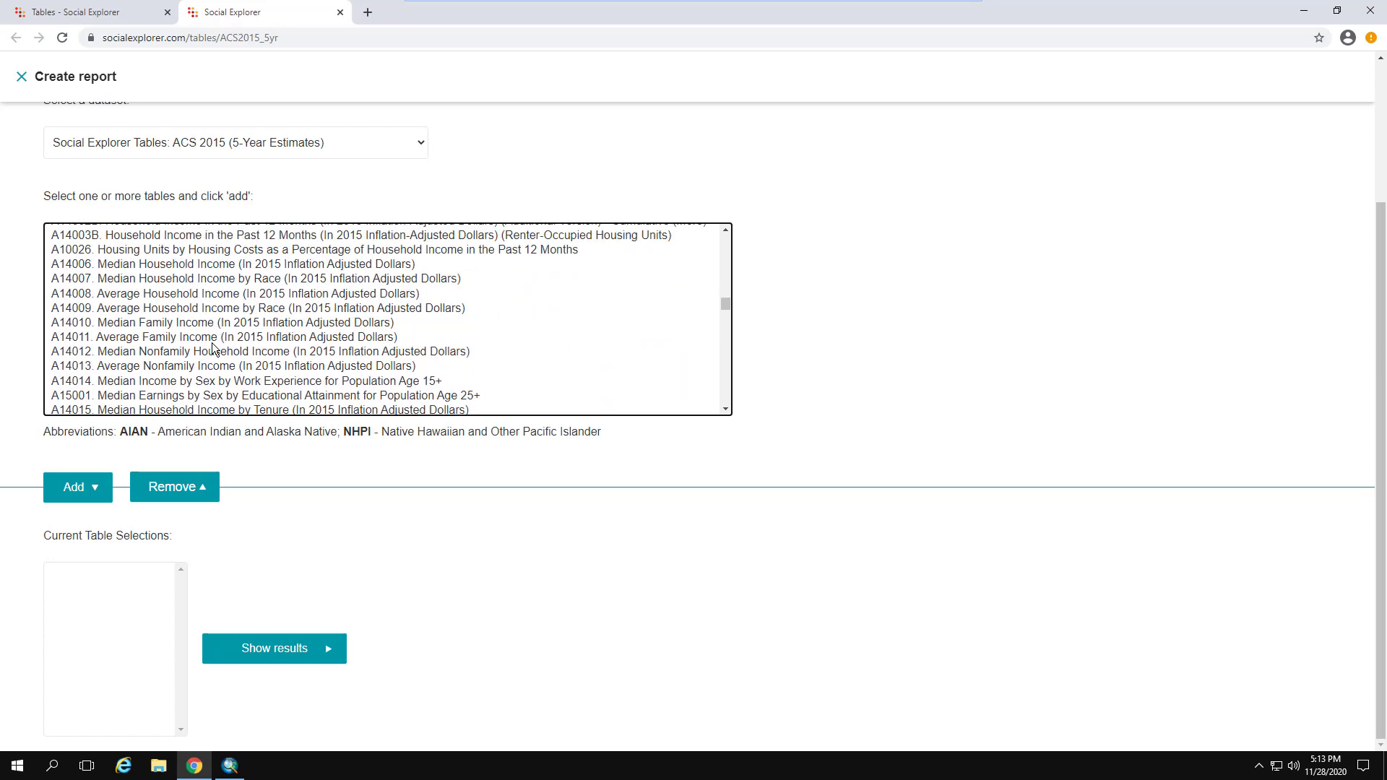
click(189, 265)
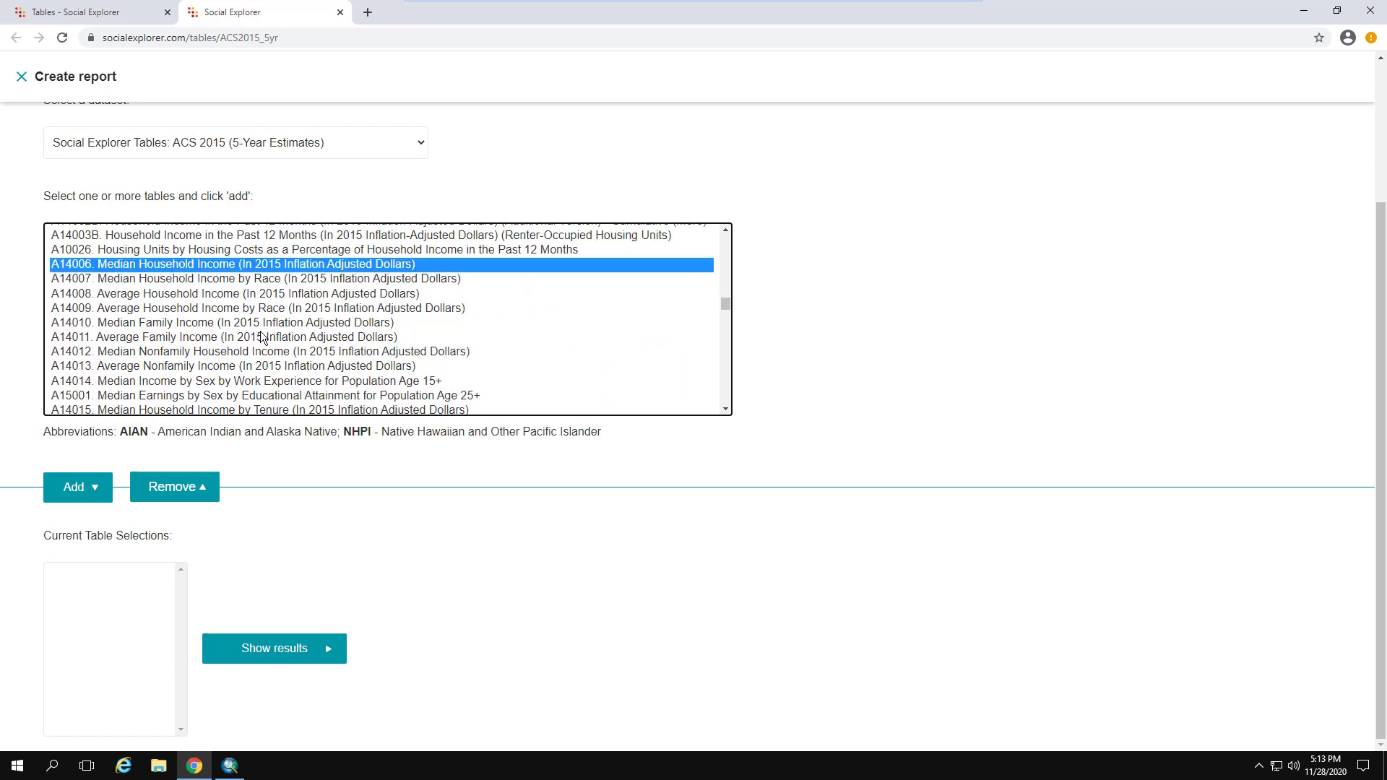
click(94, 486)
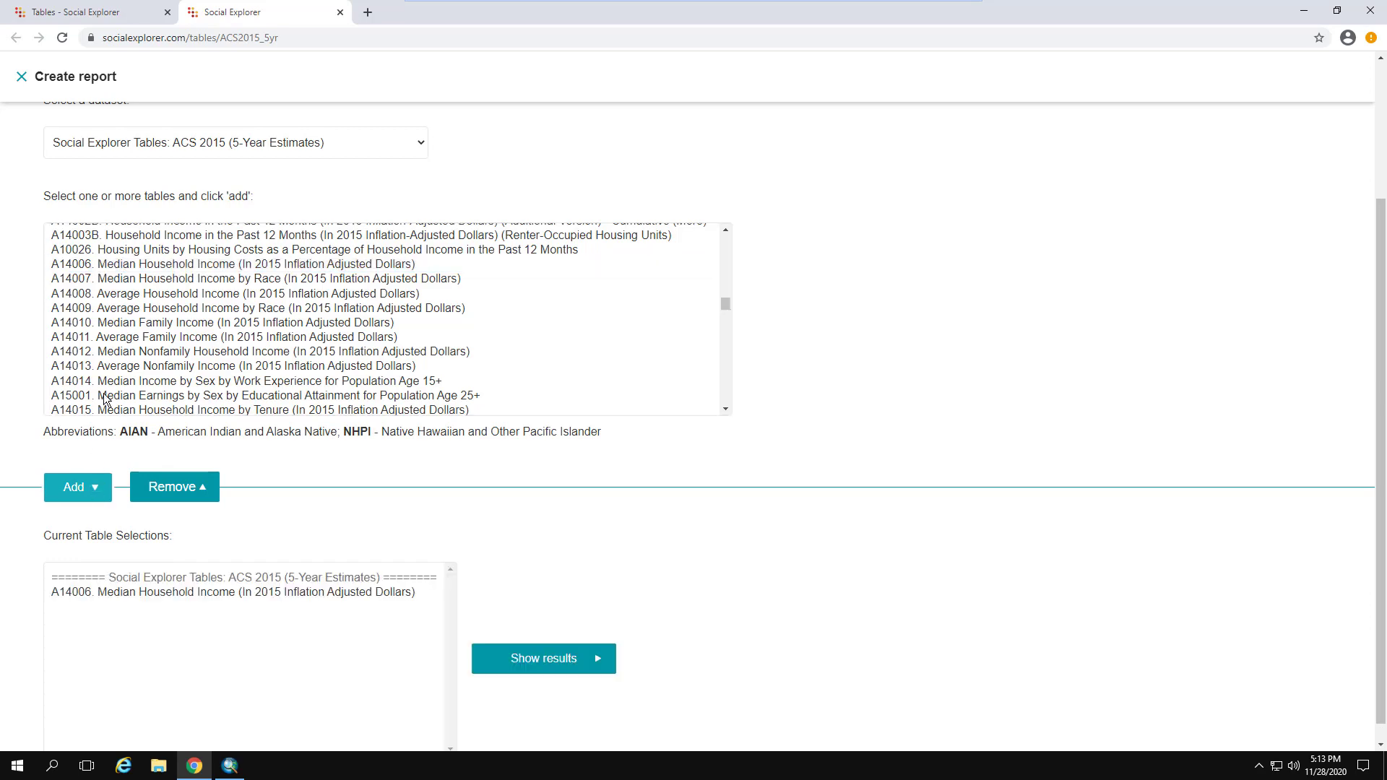
Add table B13004, Ratio of Income in 2015 to Poverty Level (Summarized), to the table selections.
scroll(166, 341, down, 5)
scroll(166, 341, down, 15)
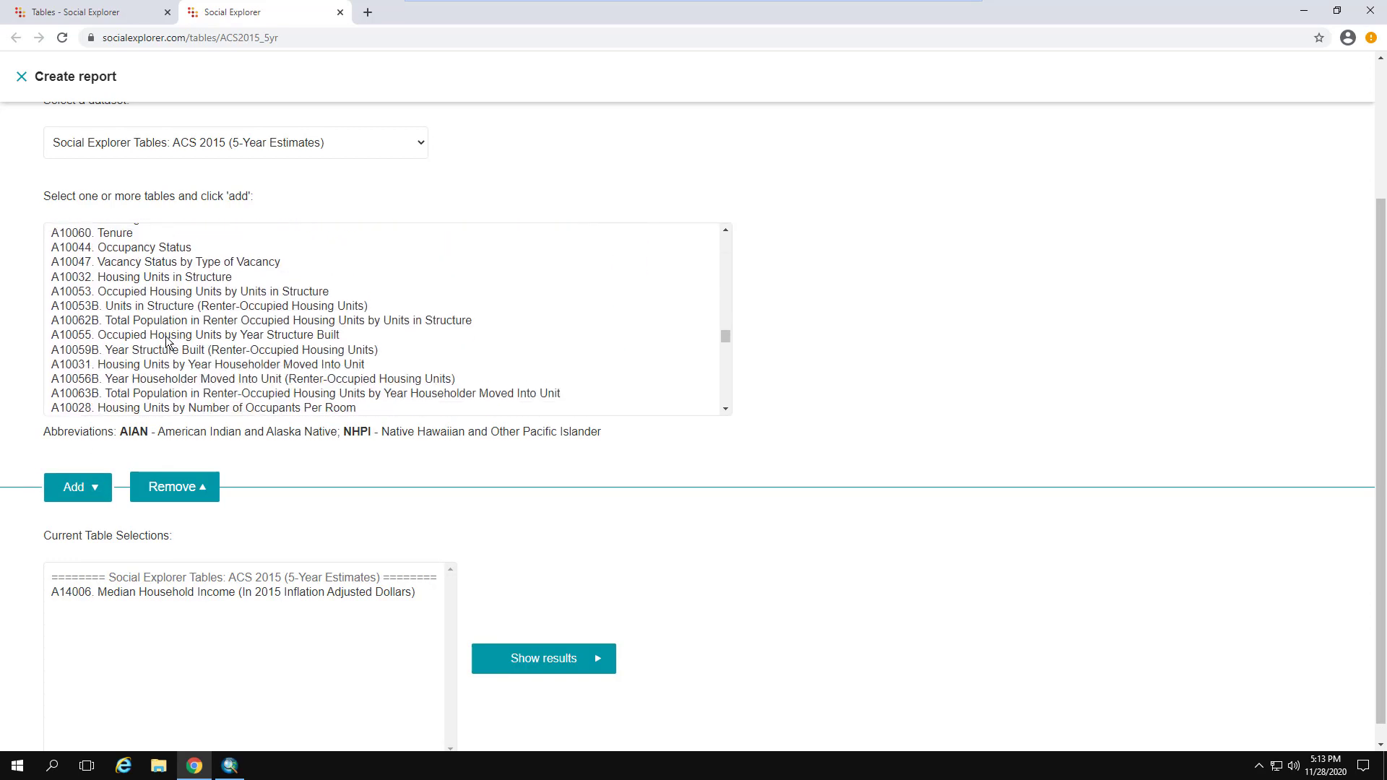
scroll(166, 341, down, 10)
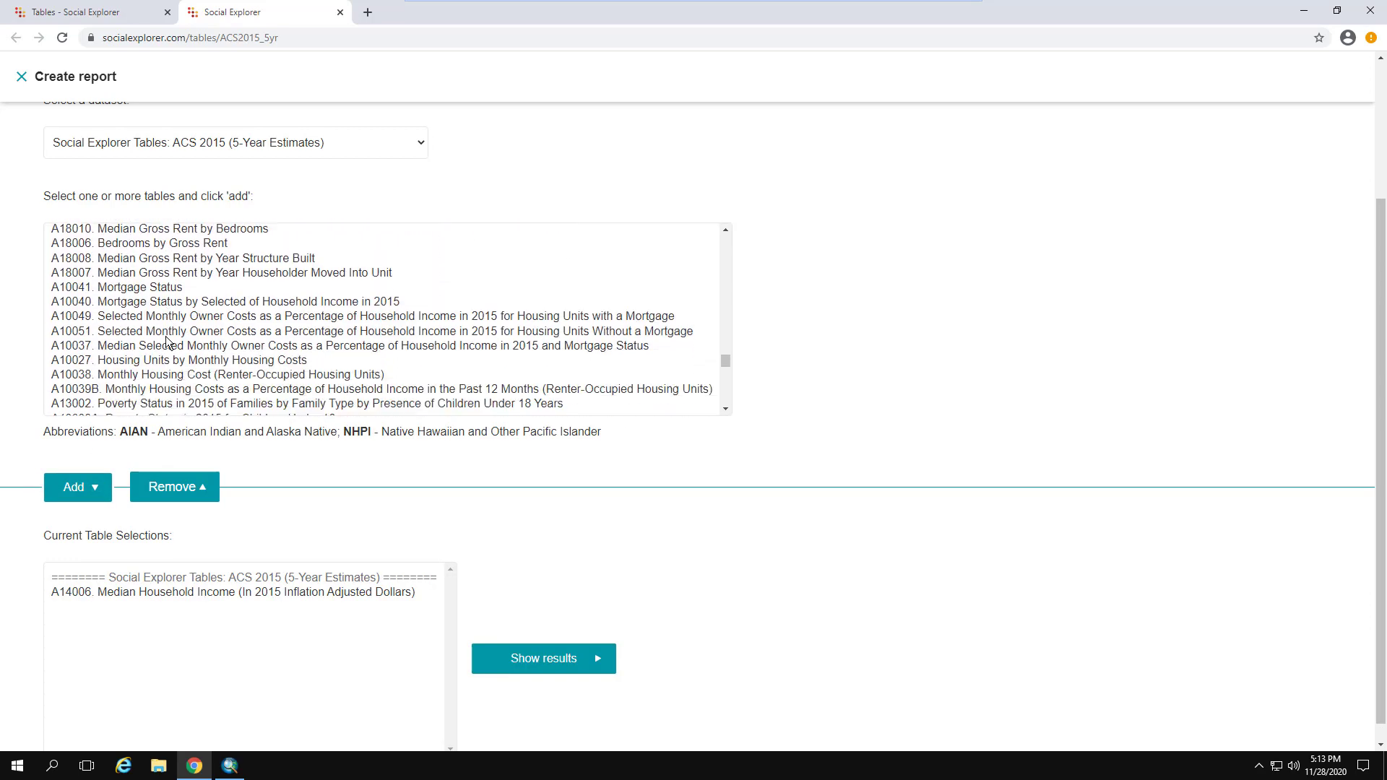
scroll(166, 341, down, 1)
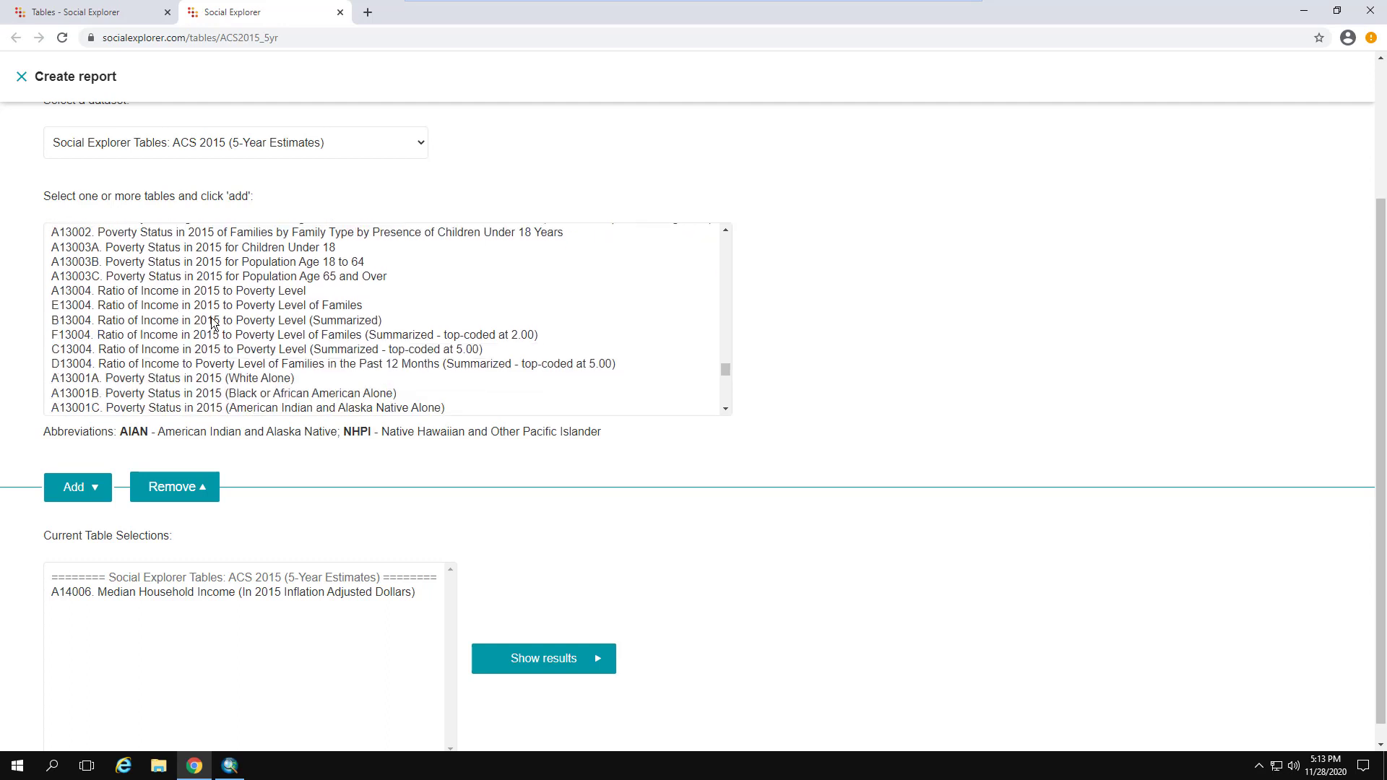
click(336, 321)
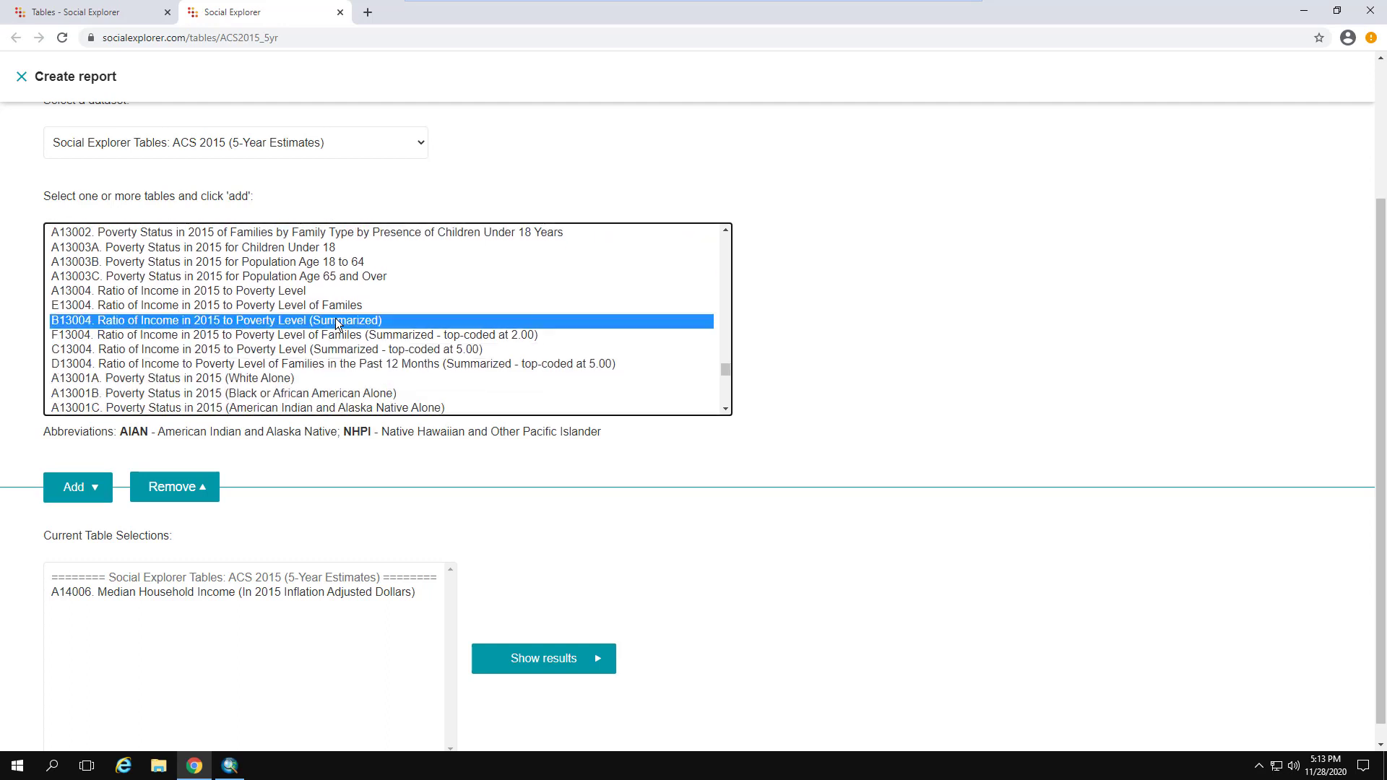
click(90, 490)
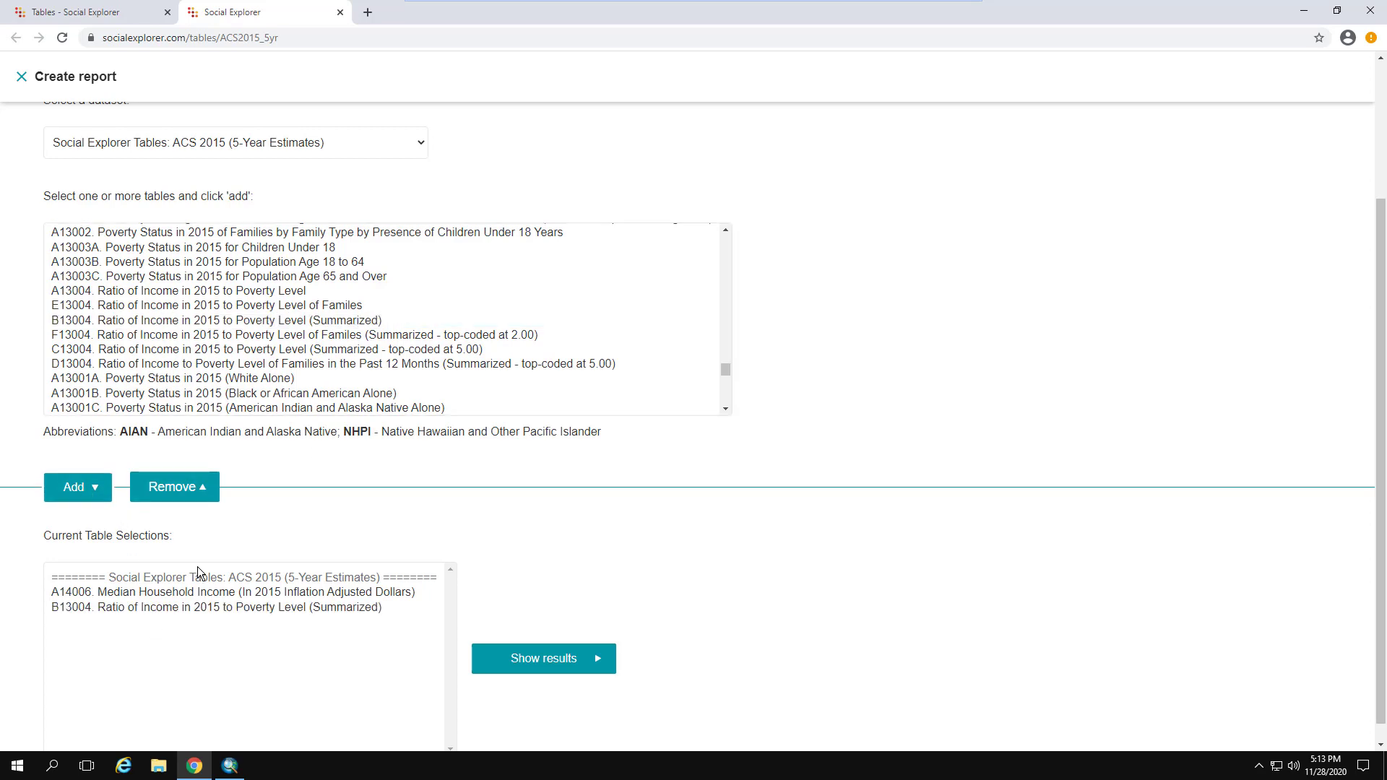
Add table A04001, Hispanic or Latino by Race, to the table selections and show the report results.
scroll(197, 566, up, 2)
scroll(711, 659, down, 2)
scroll(199, 342, up, 1)
scroll(199, 343, up, 10)
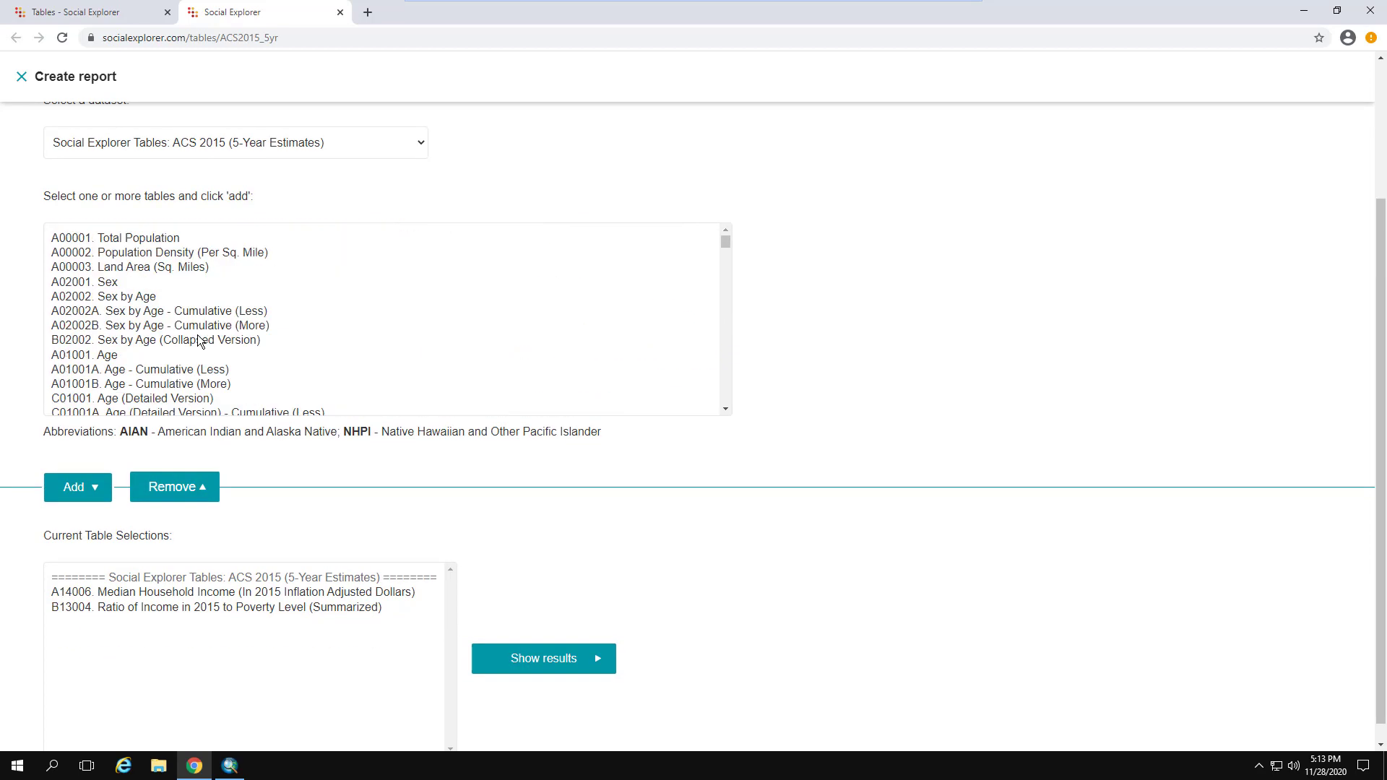
scroll(193, 340, down, 1)
scroll(193, 339, down, 2)
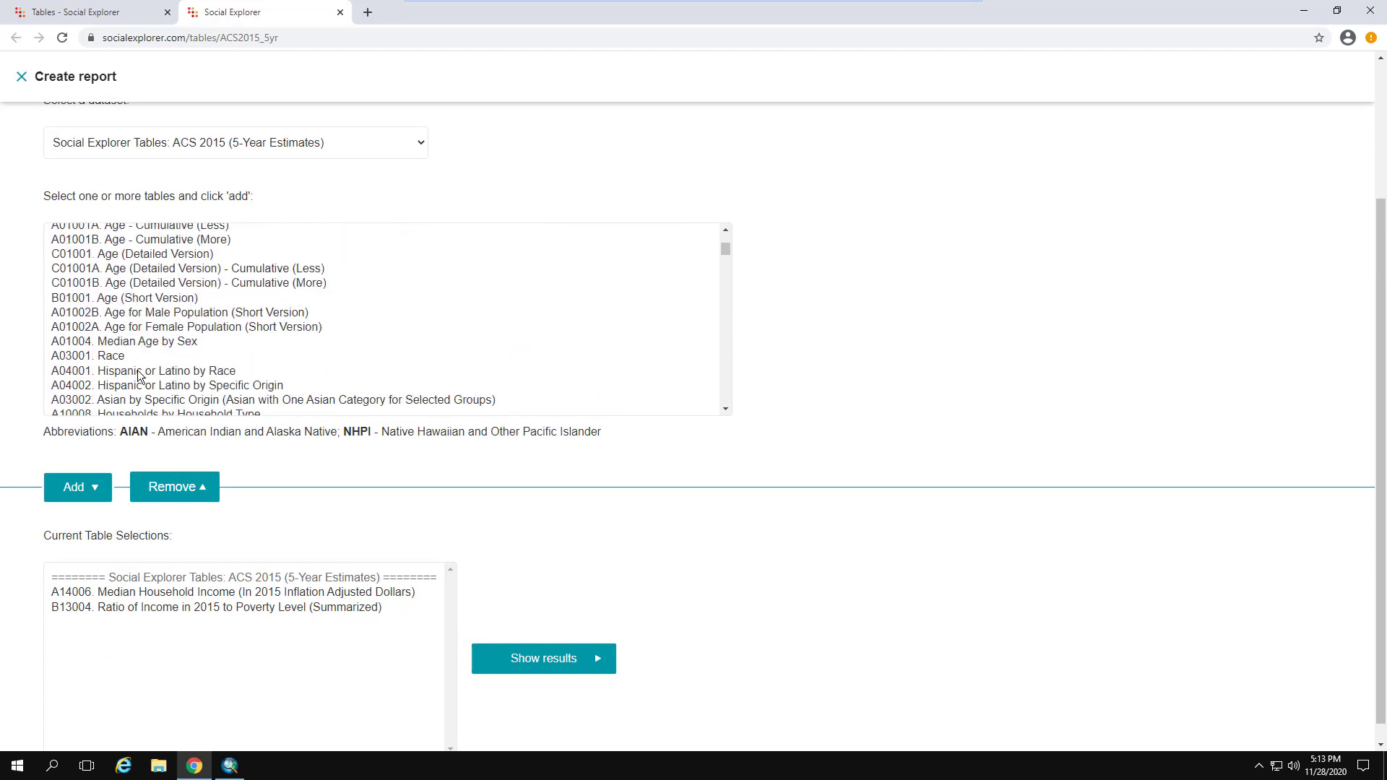
click(143, 371)
click(78, 489)
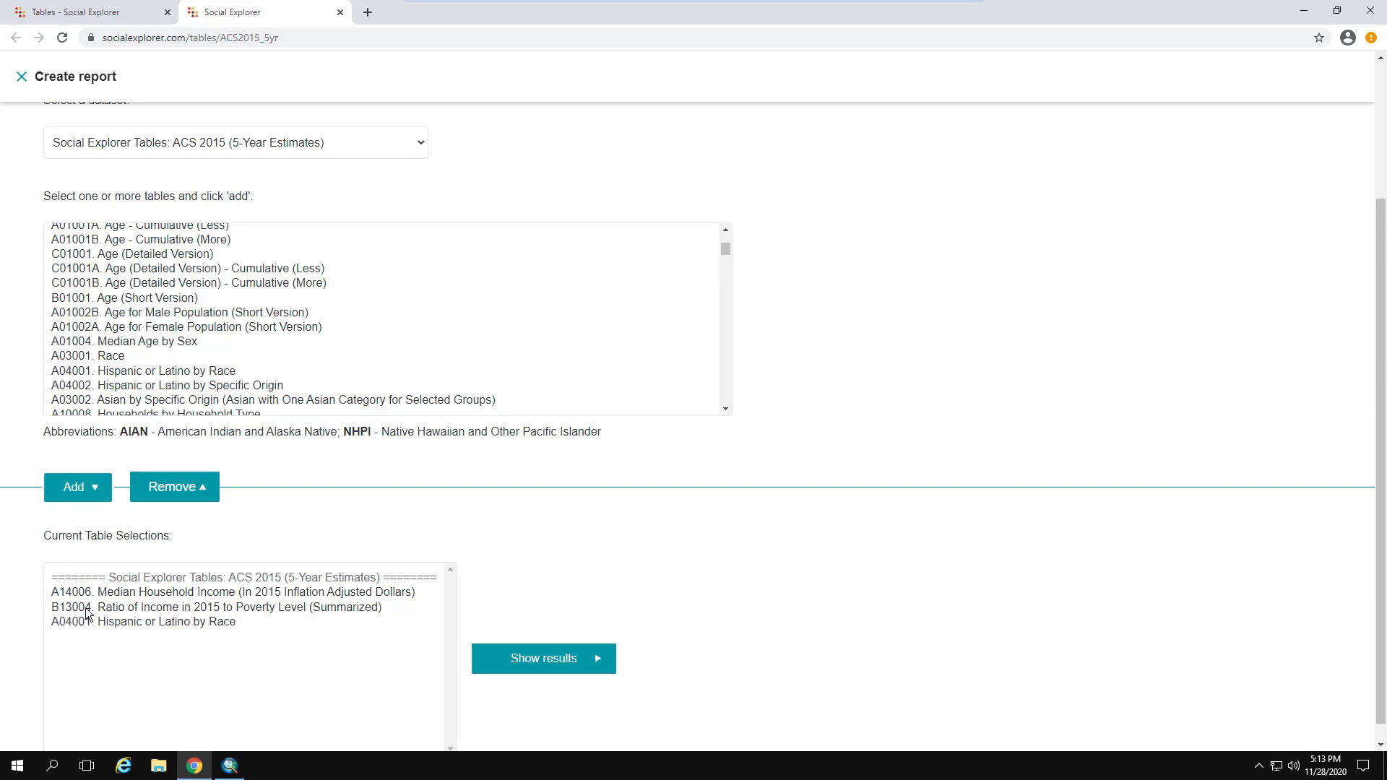
click(562, 659)
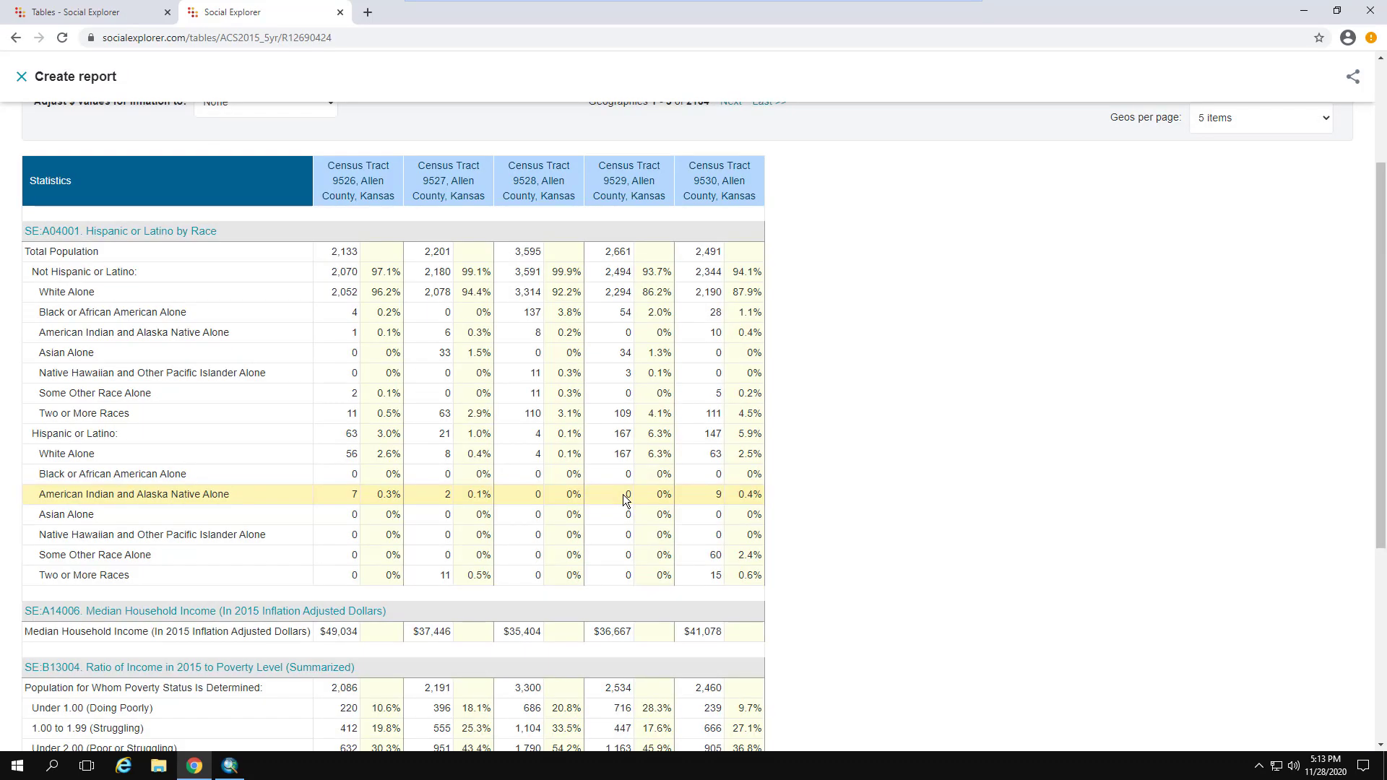
Download the census tract data as CSV with column labels in the first row and percents included, and open the file in Excel.
scroll(362, 358, up, 2)
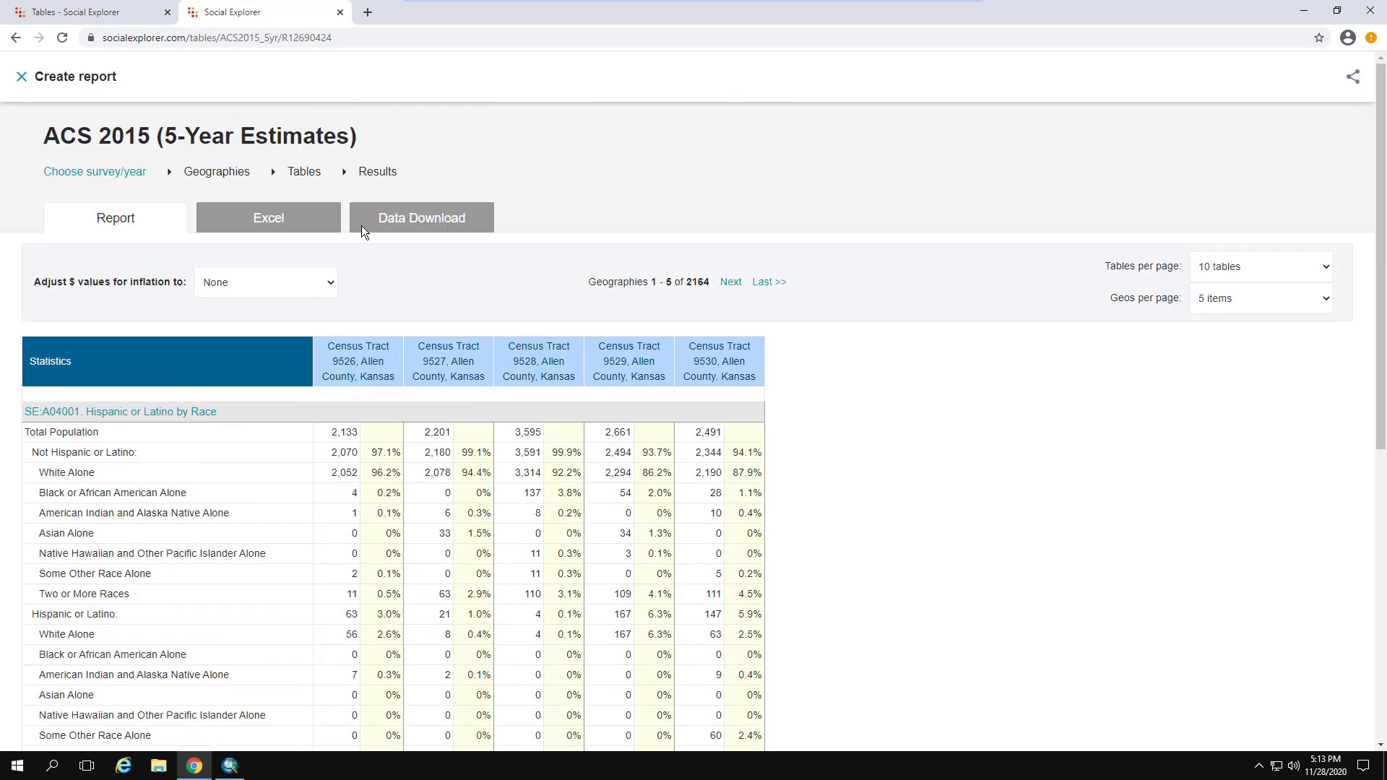
click(403, 218)
click(52, 426)
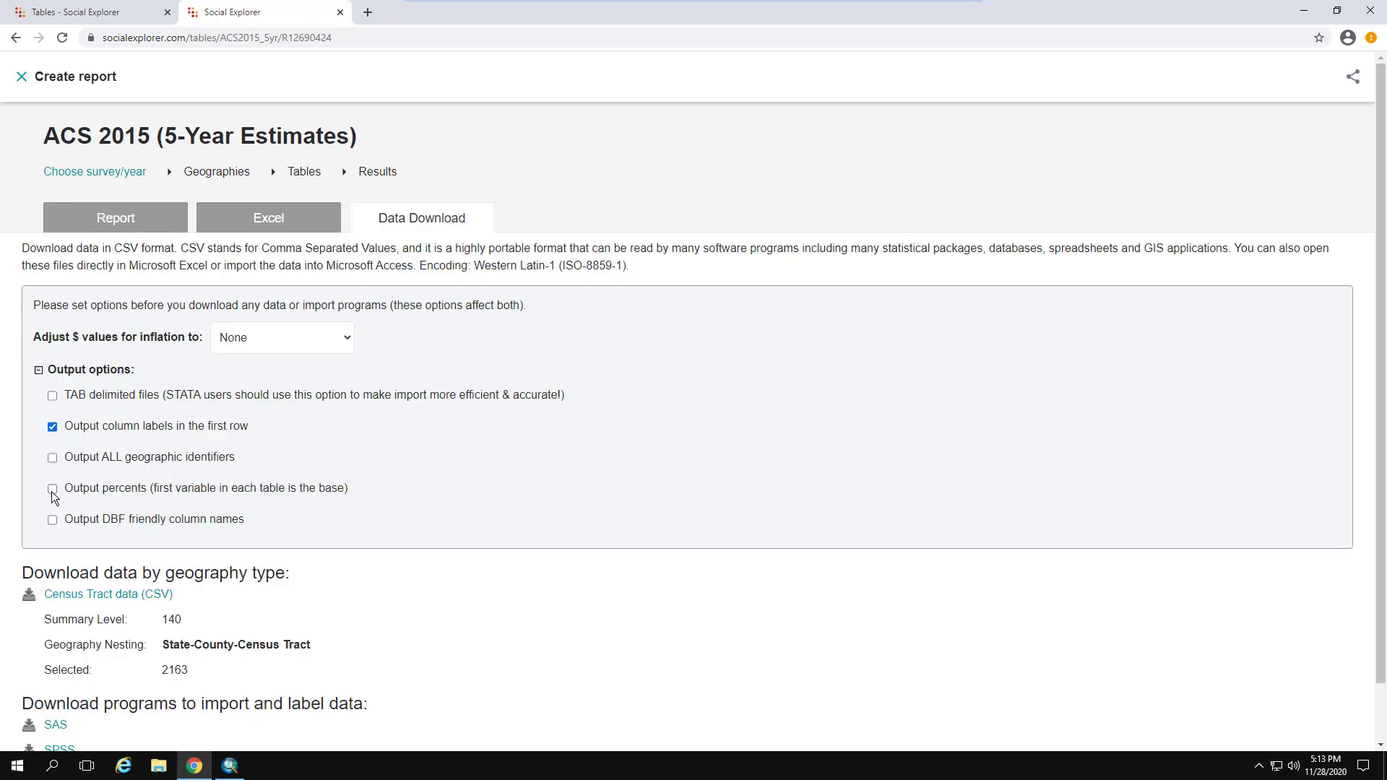
click(52, 488)
click(107, 595)
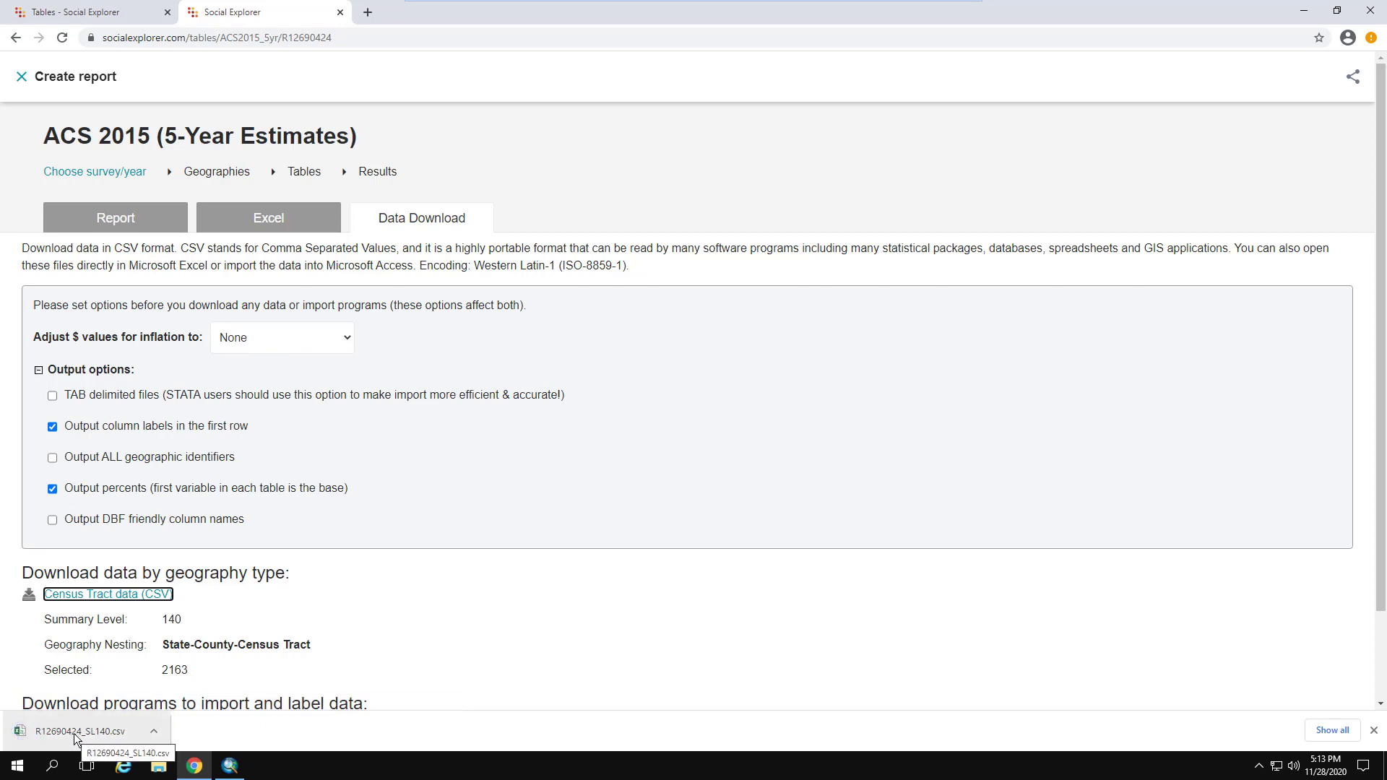
click(75, 736)
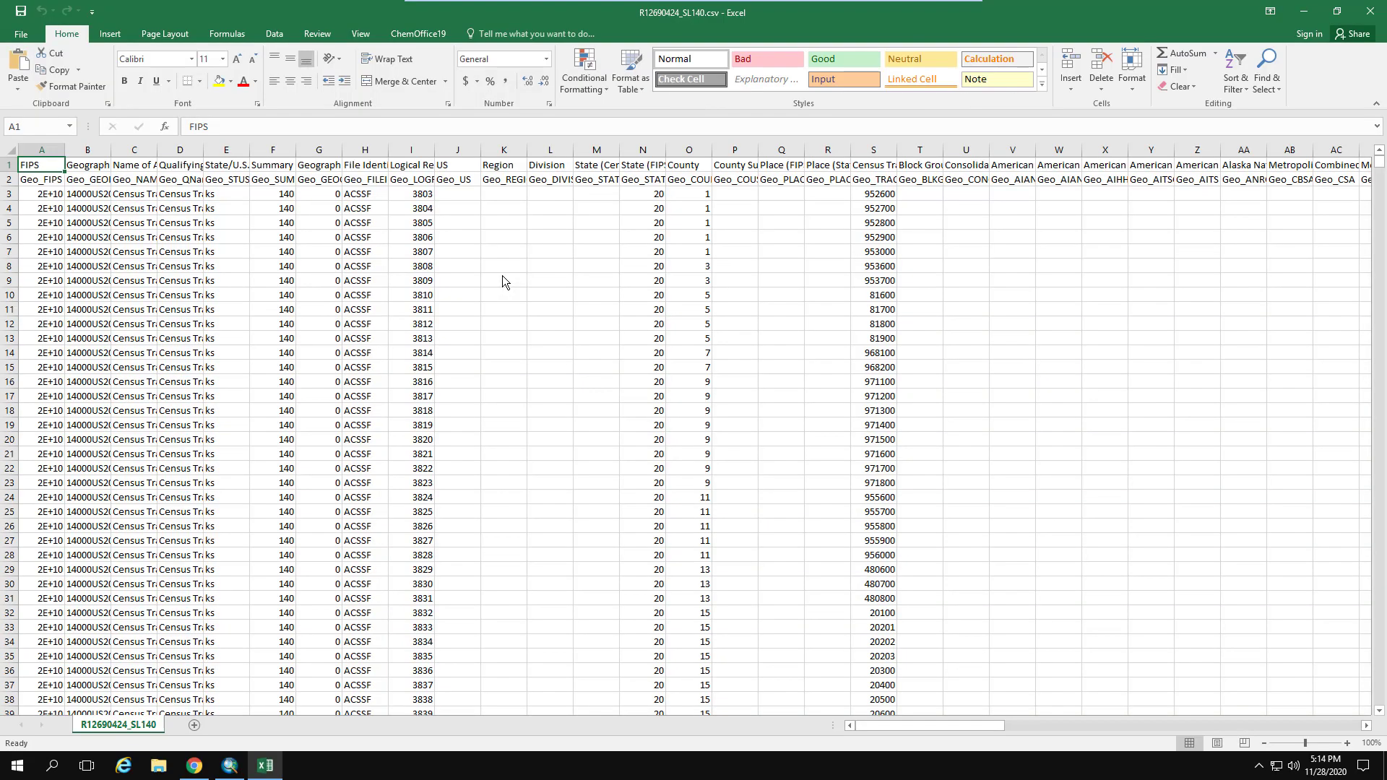
Delete row 2 with the variable codes and rename the header in cell A1 to fips.
click(9, 179)
right_click(10, 181)
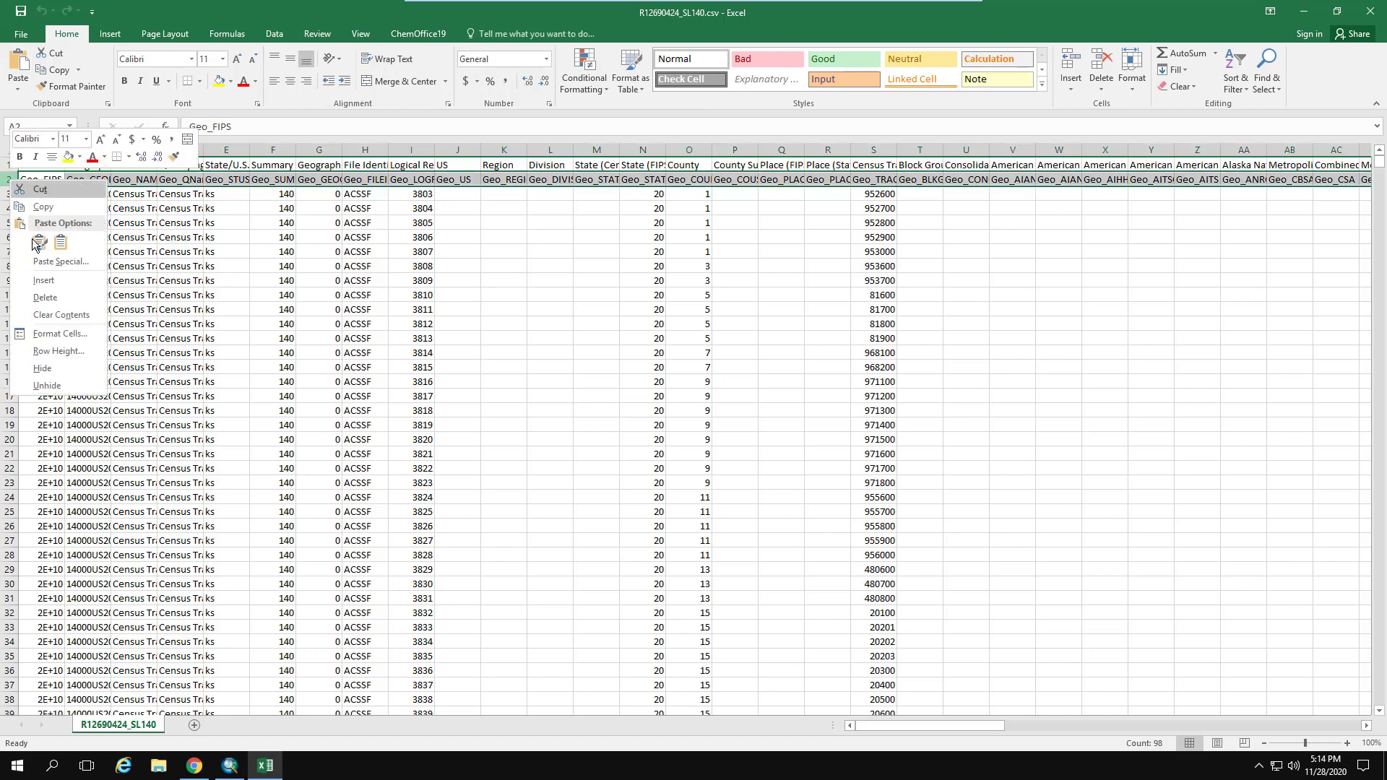
click(43, 298)
click(44, 164)
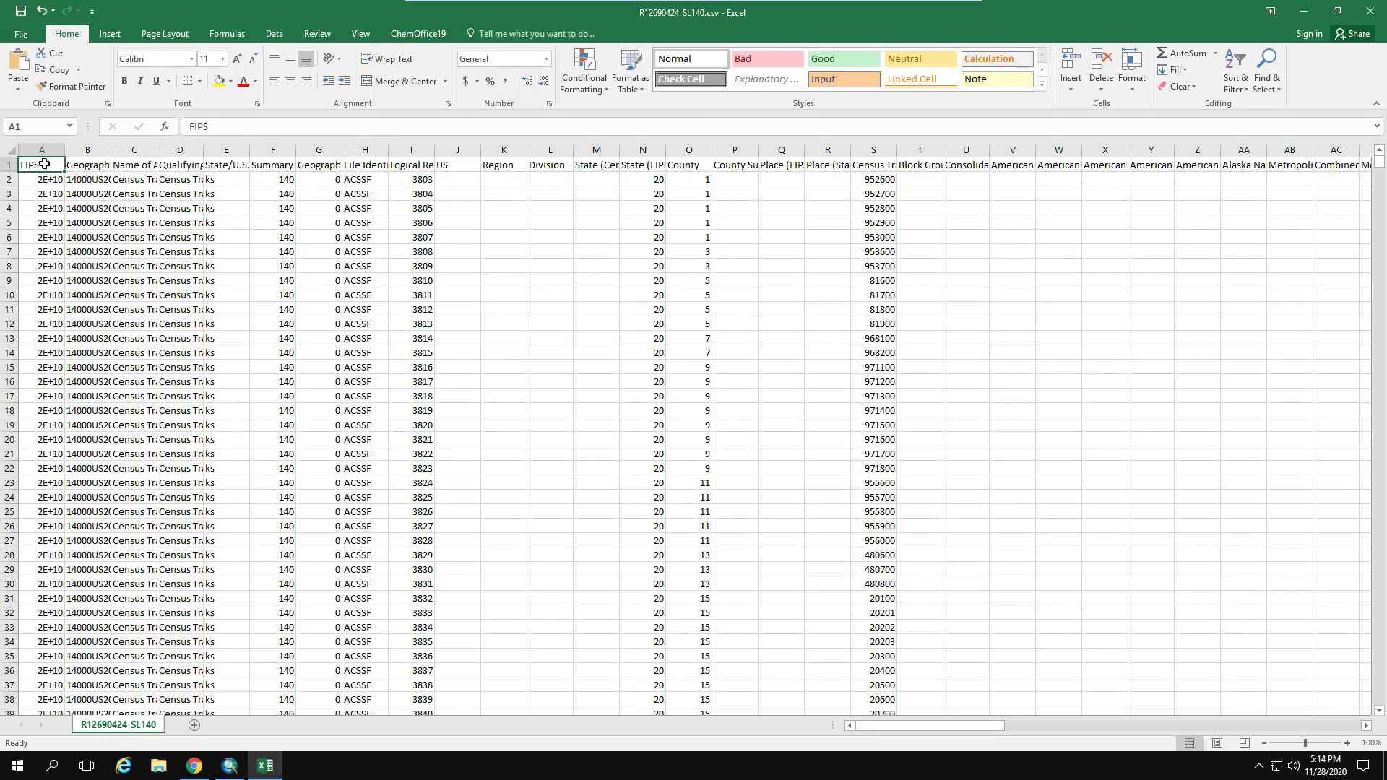
text(fips)
key(Tab)
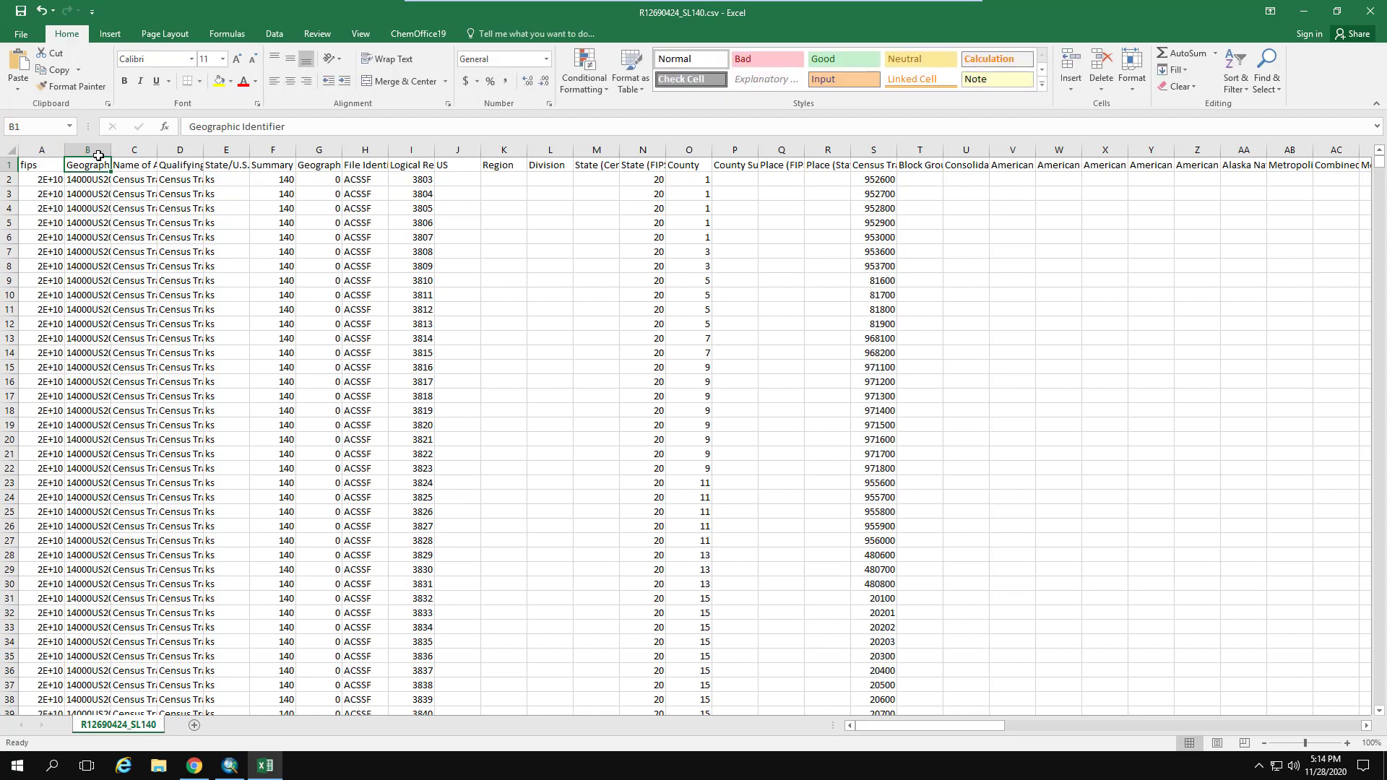
Delete the geographic identifier columns B through BC, between fips and the first Total Population column.
click(96, 150)
drag(1184, 106, 997, 195)
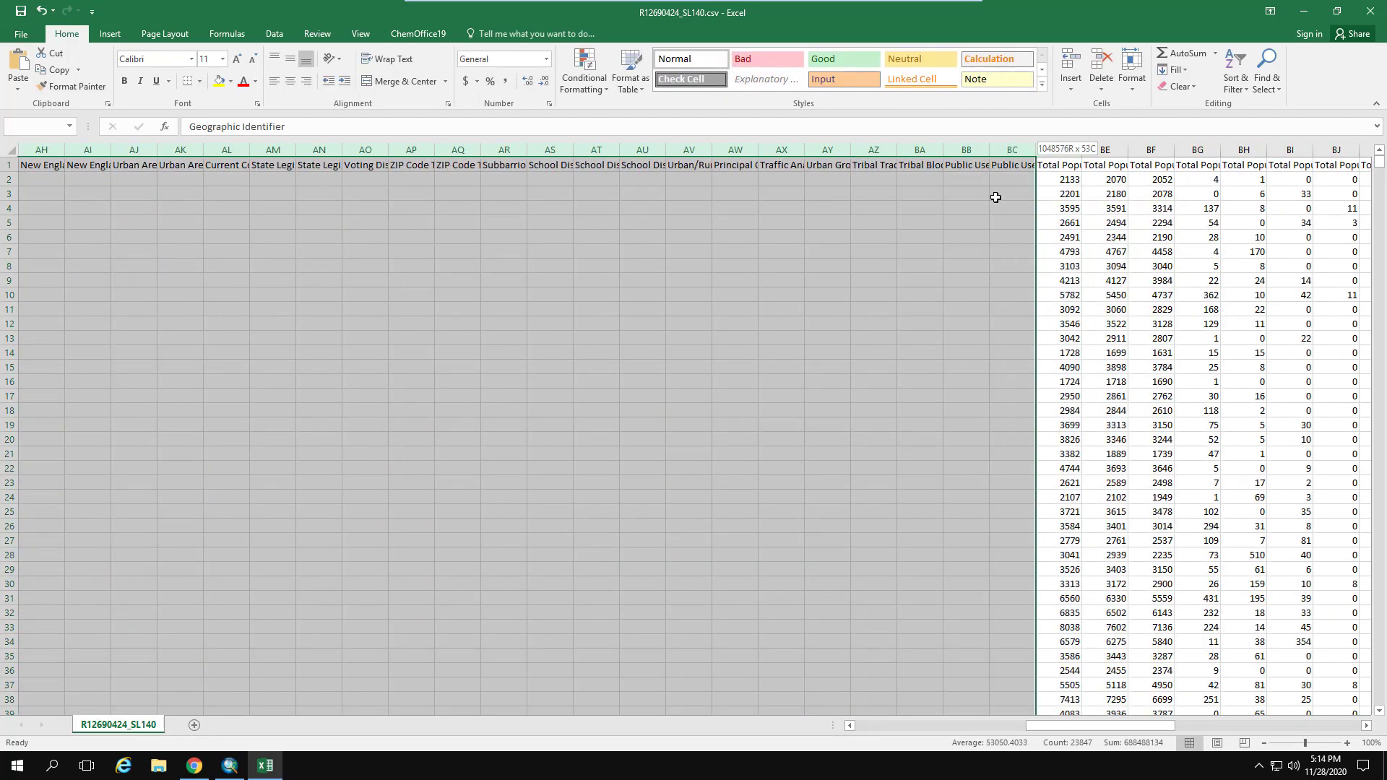
right_click(720, 245)
click(752, 361)
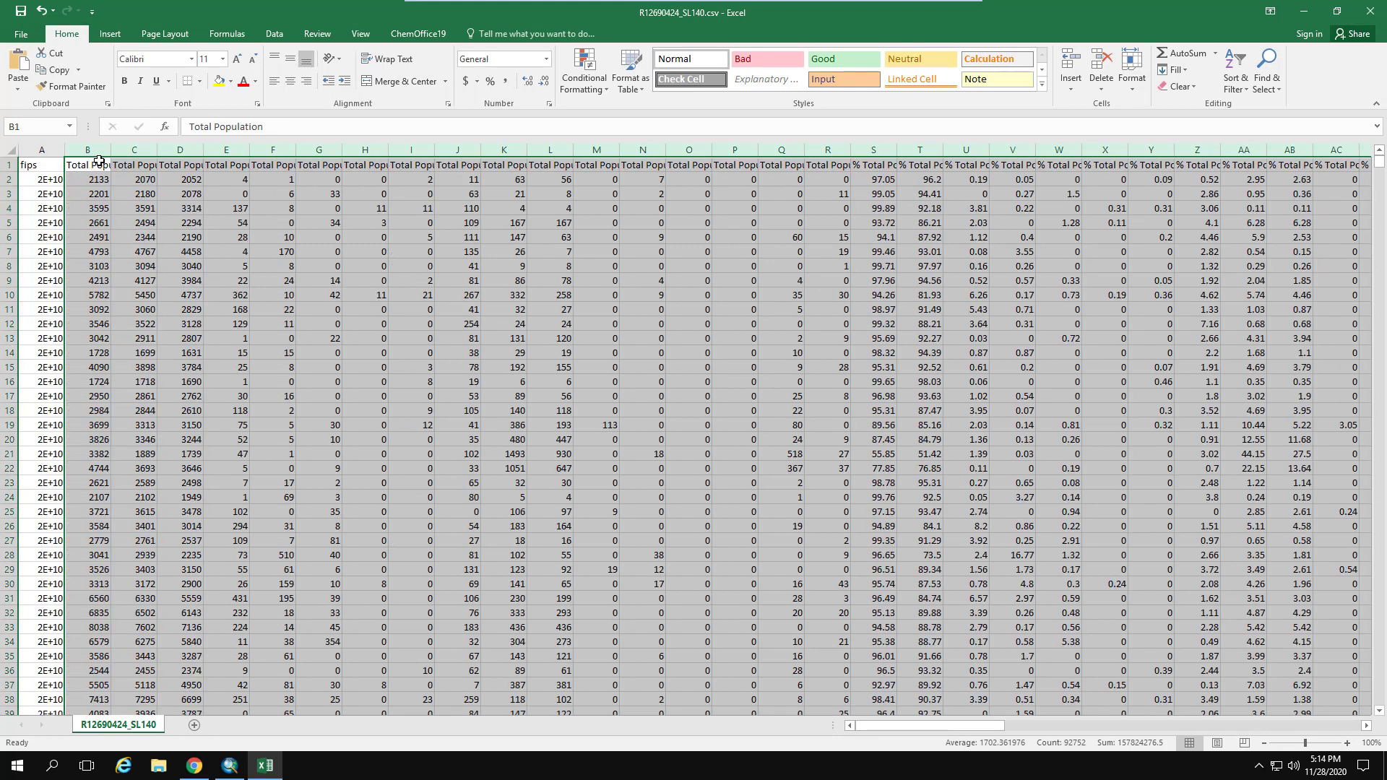
Rename the Total Population header in cell B1 to poptot.
click(95, 168)
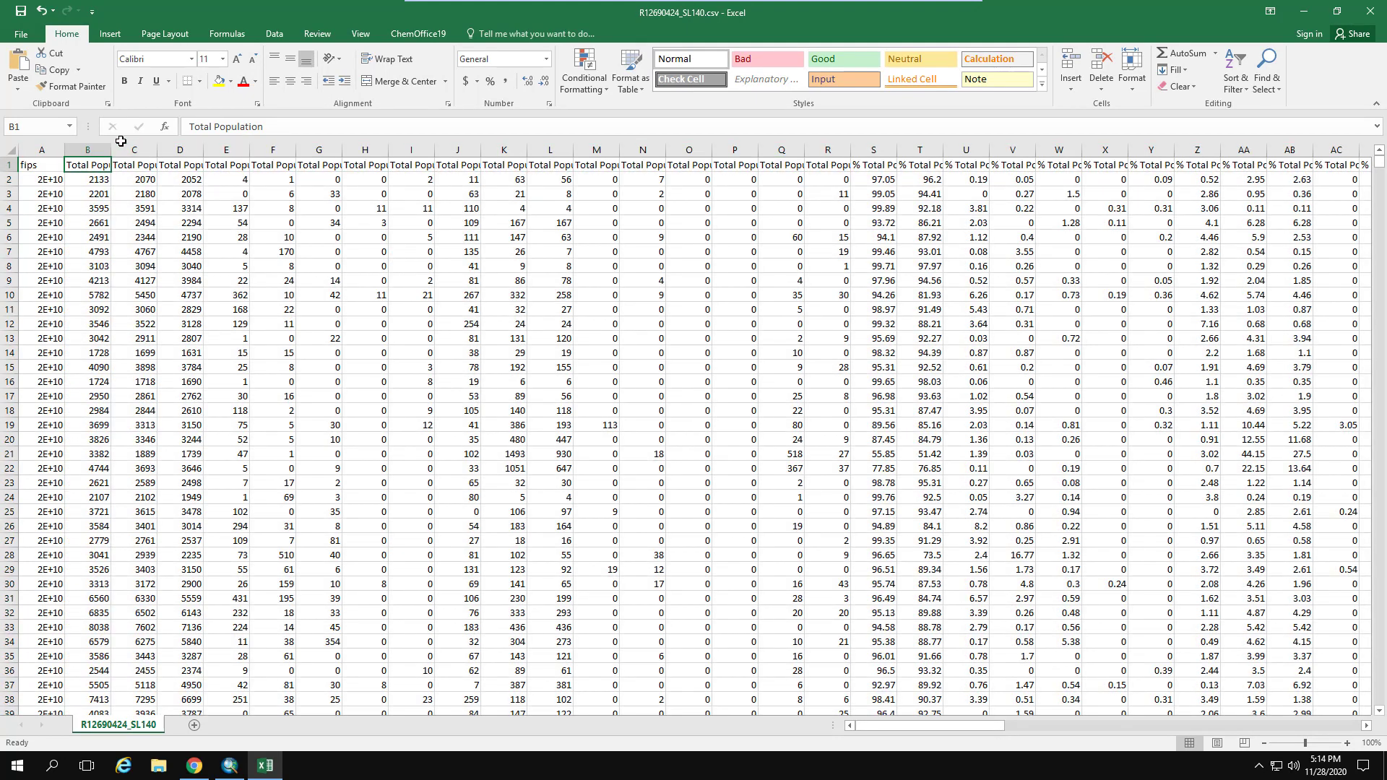
text(poptot)
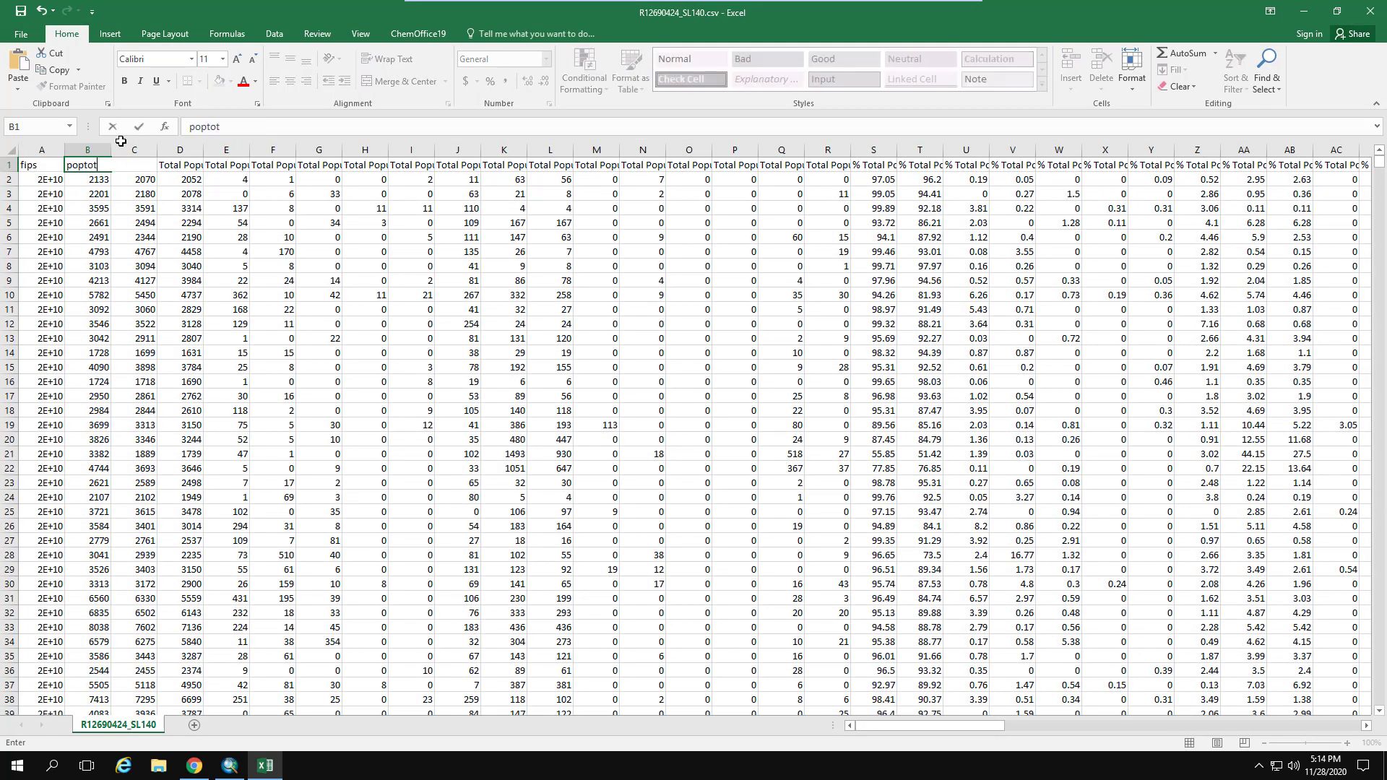
key(Tab)
Go through the race headers to the percentage columns and rename the percent Not Hispanic or Latino: White Alone header in T1 to pwhitenh.
key(Tab)
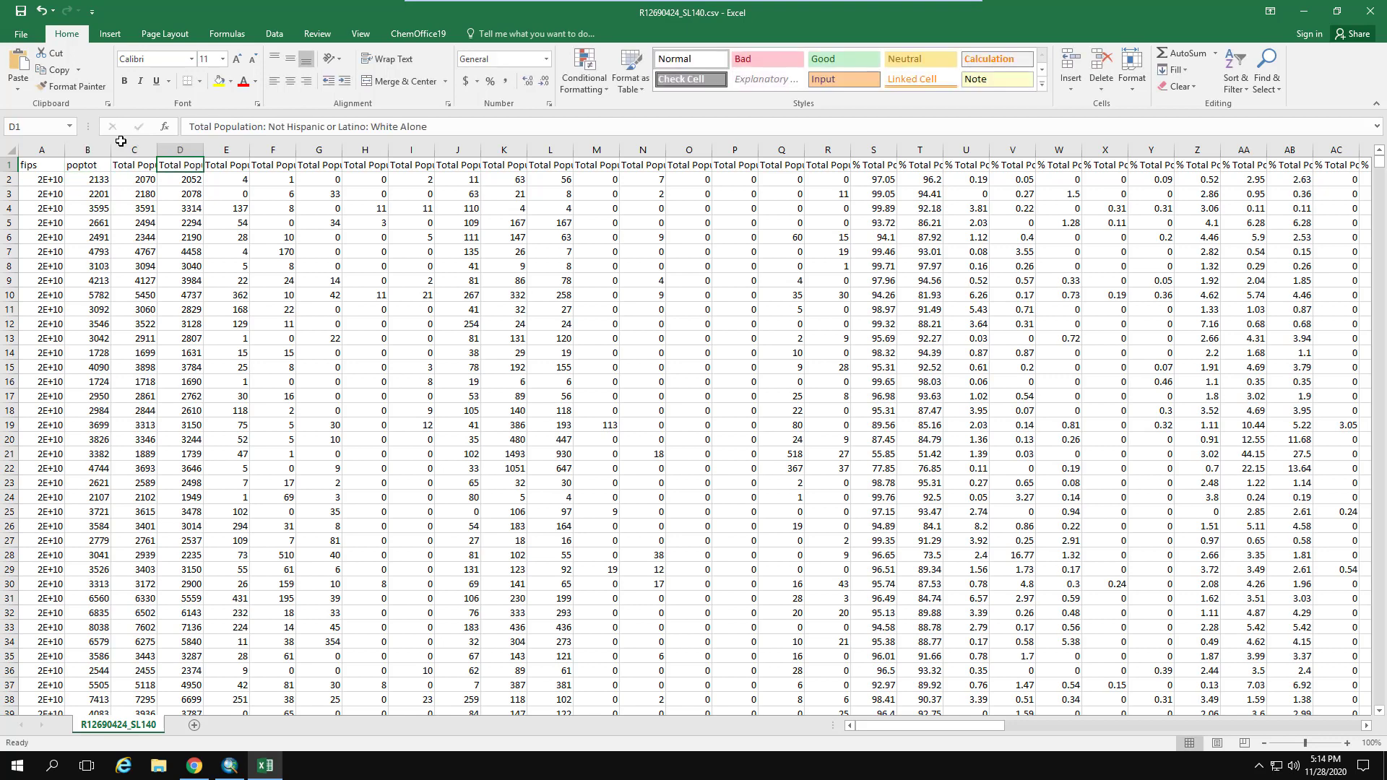
key(Tab)
key(Tab)
key(Tab)
key(Tab)
key(Tab)
key(Tab)
key(Tab)
key(Tab)
key(Tab)
key(Tab)
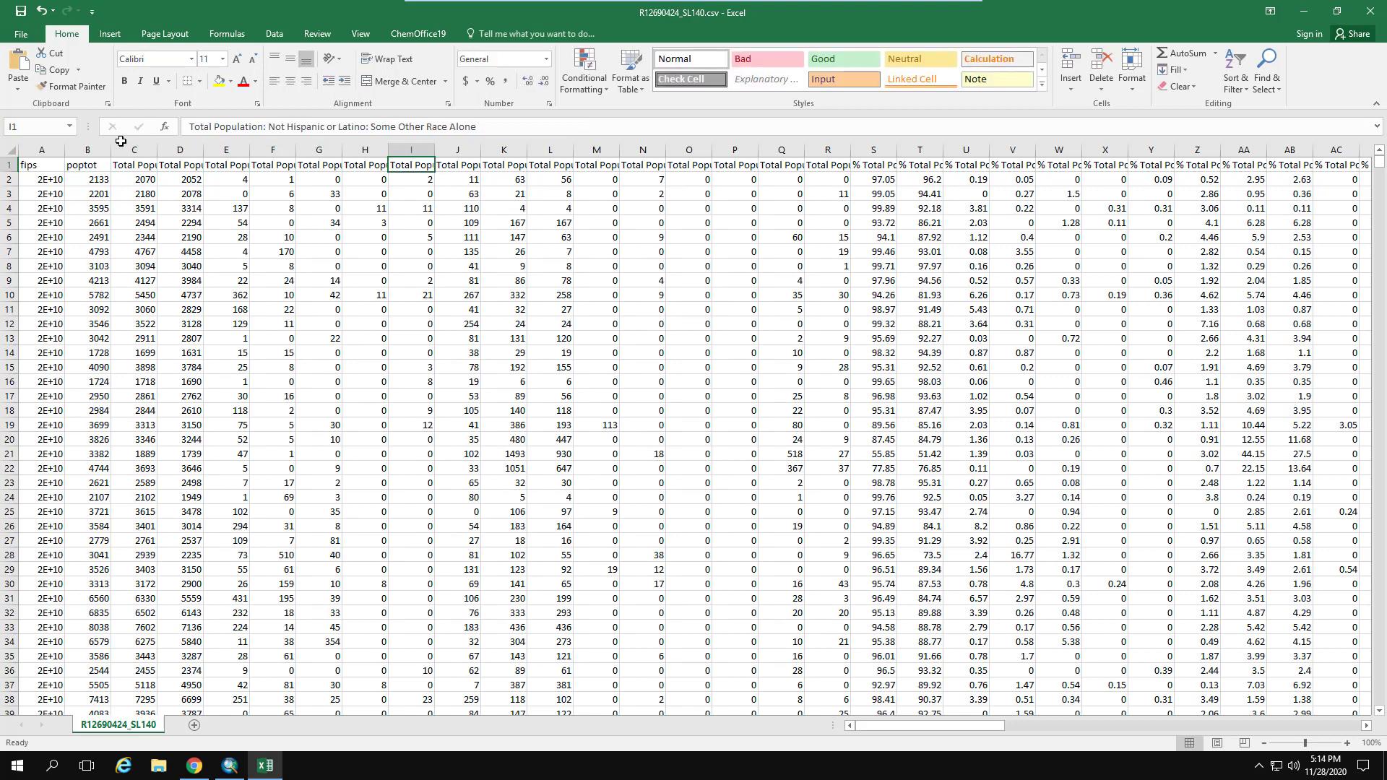
key(Tab)
key(Tab)
key(Tab)
key(Tab)
key(Tab)
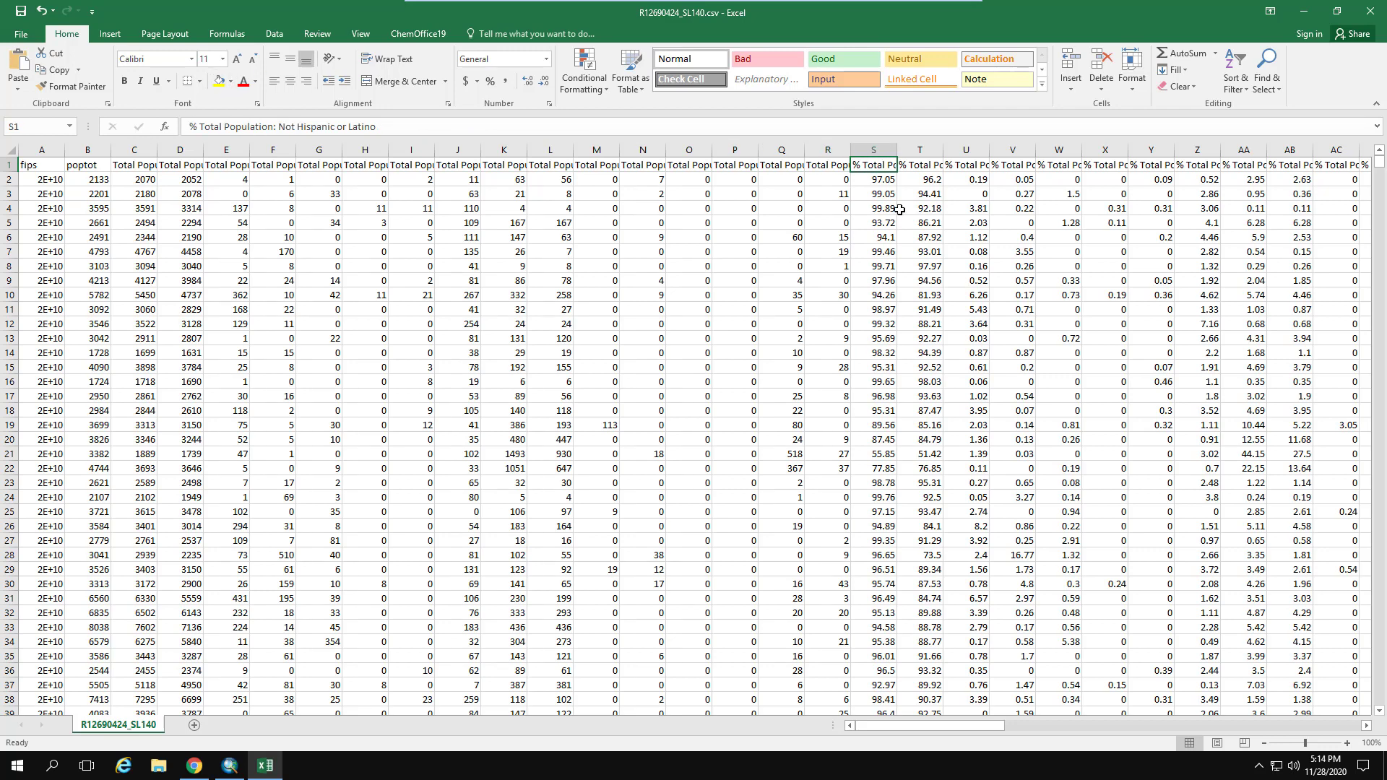
click(926, 163)
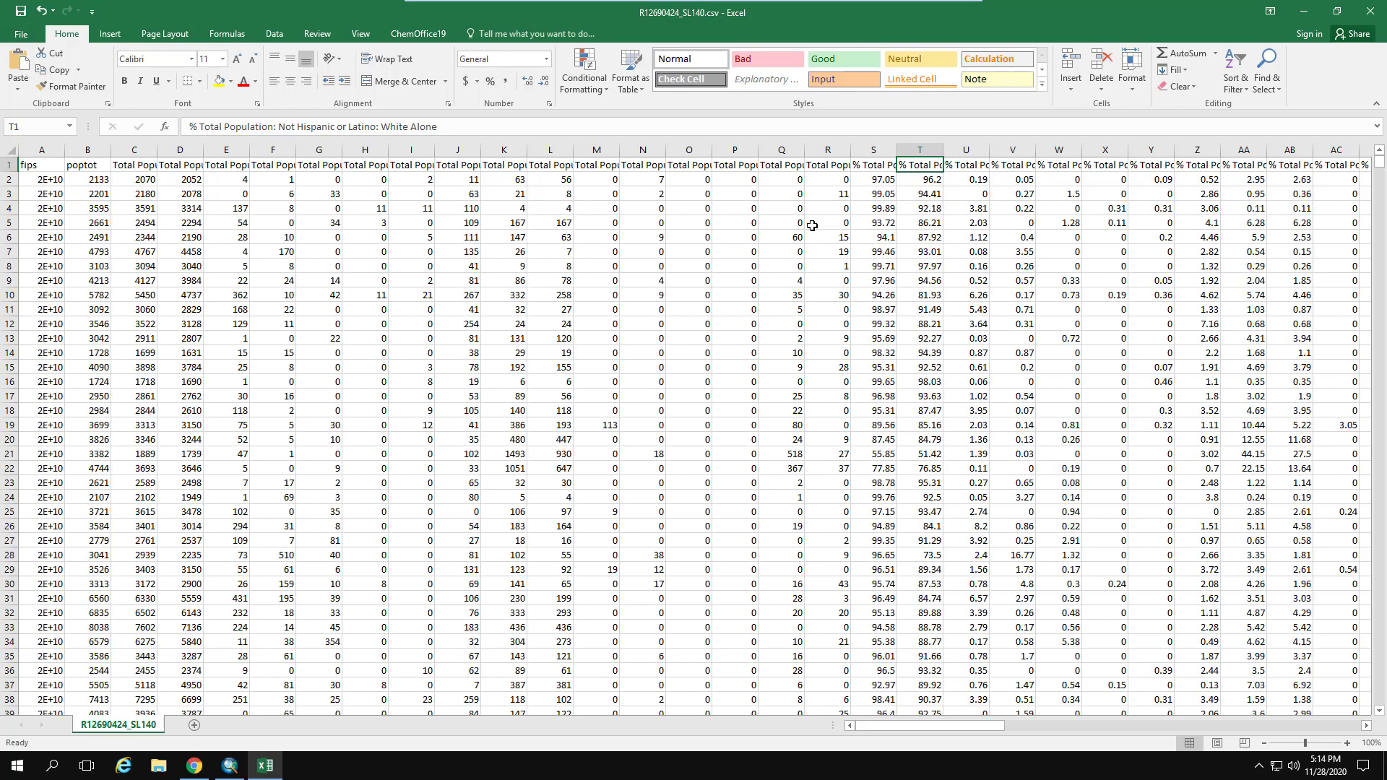
text(pwt)
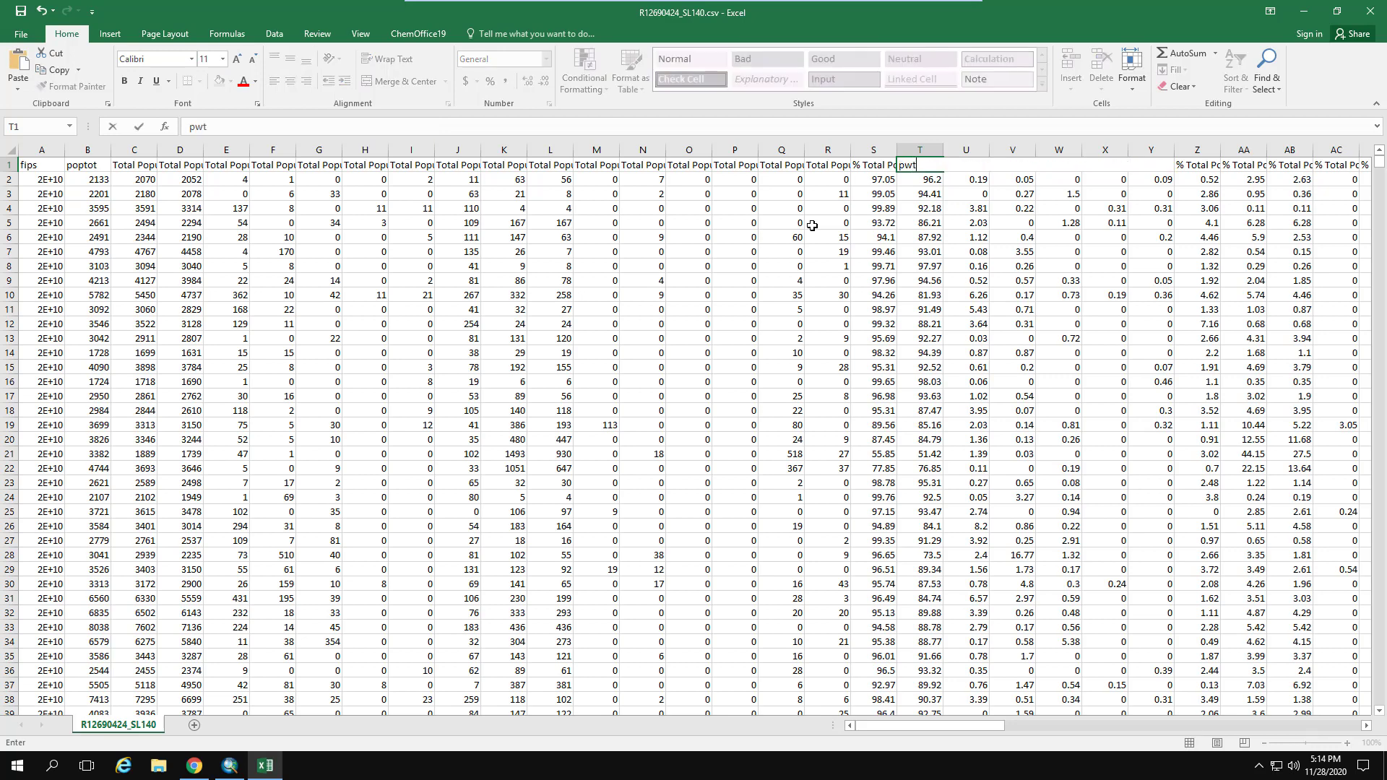
text(hitenh)
key(Tab)
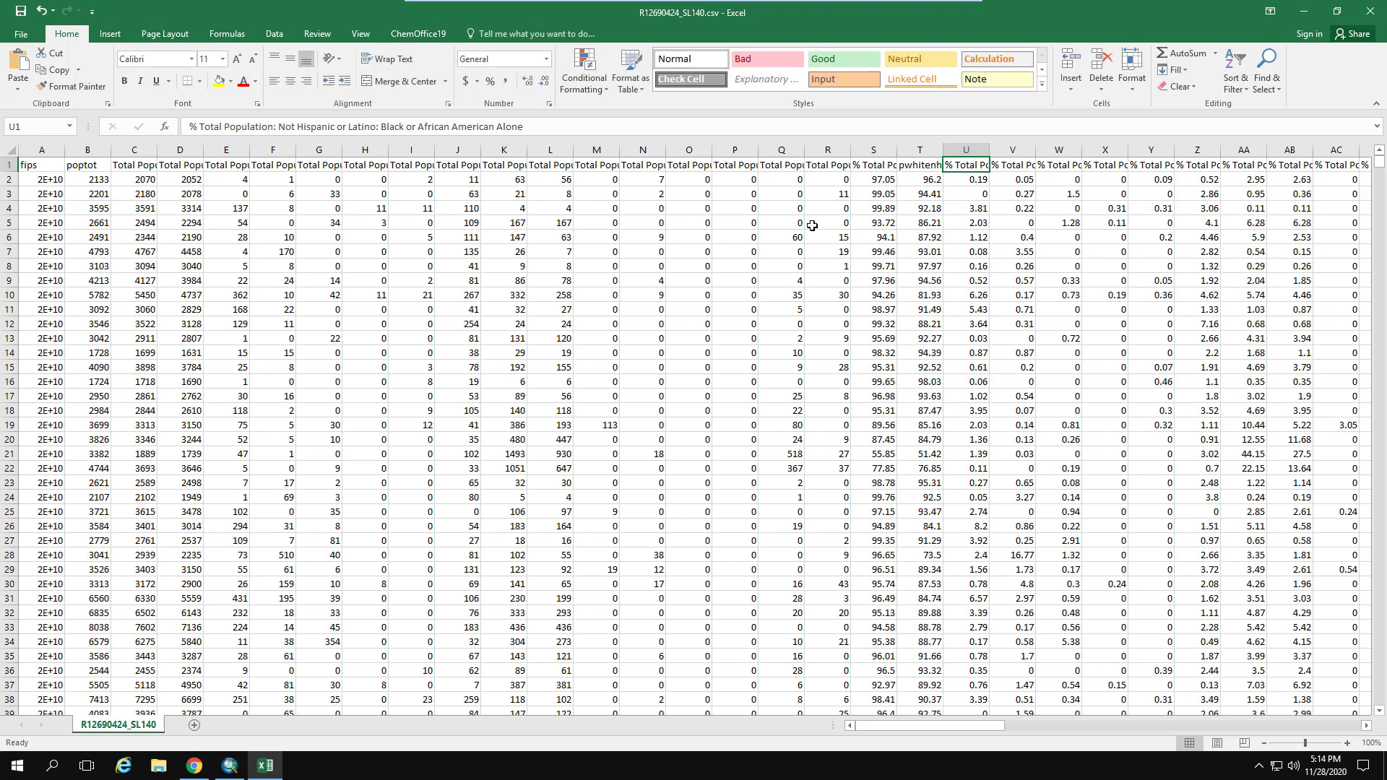
Rename the percent non-Hispanic Black header in U1 to pblacknh and the percent Hispanic or Latino header in AA1 to platinx.
text(pblacknh)
key(Tab)
key(Tab)
key(Tab)
key(Tab)
key(Tab)
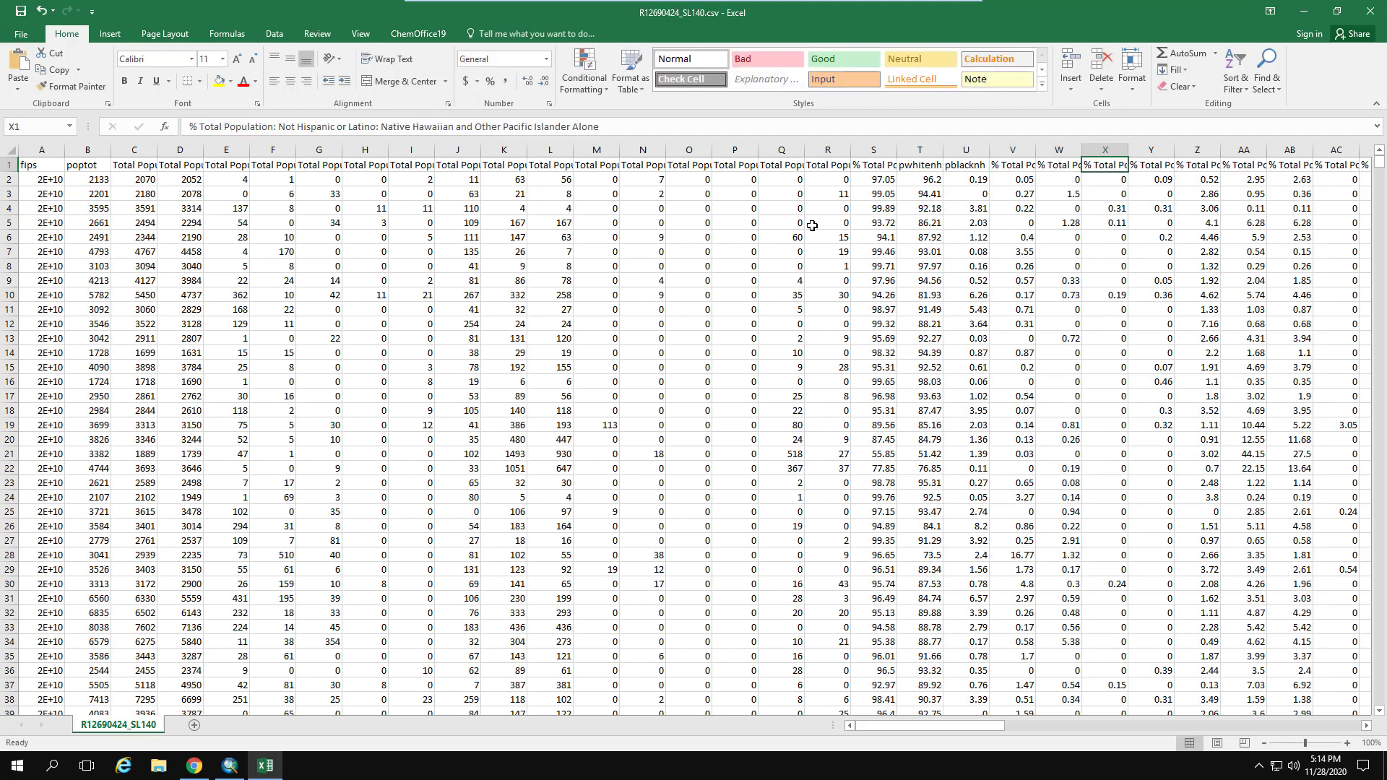
key(Tab)
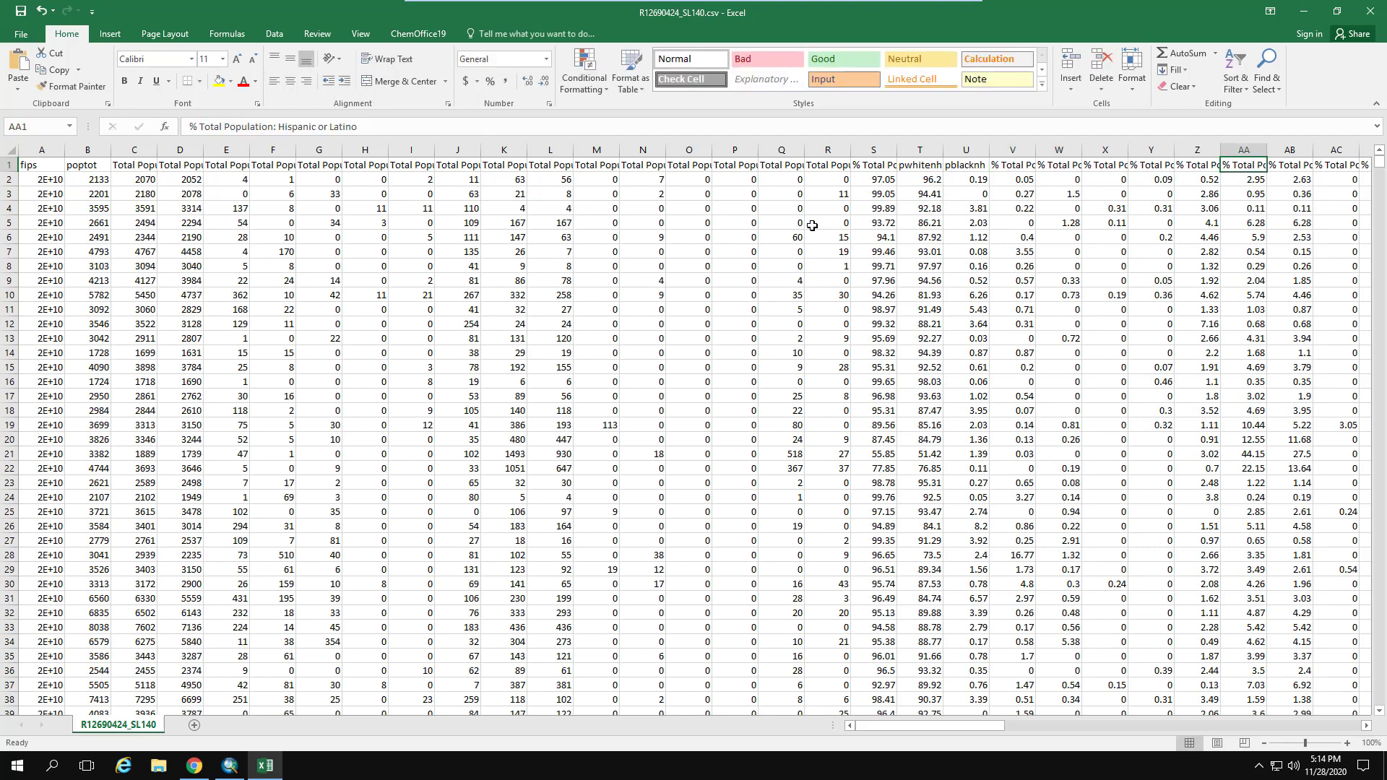
text(platinx)
key(Tab)
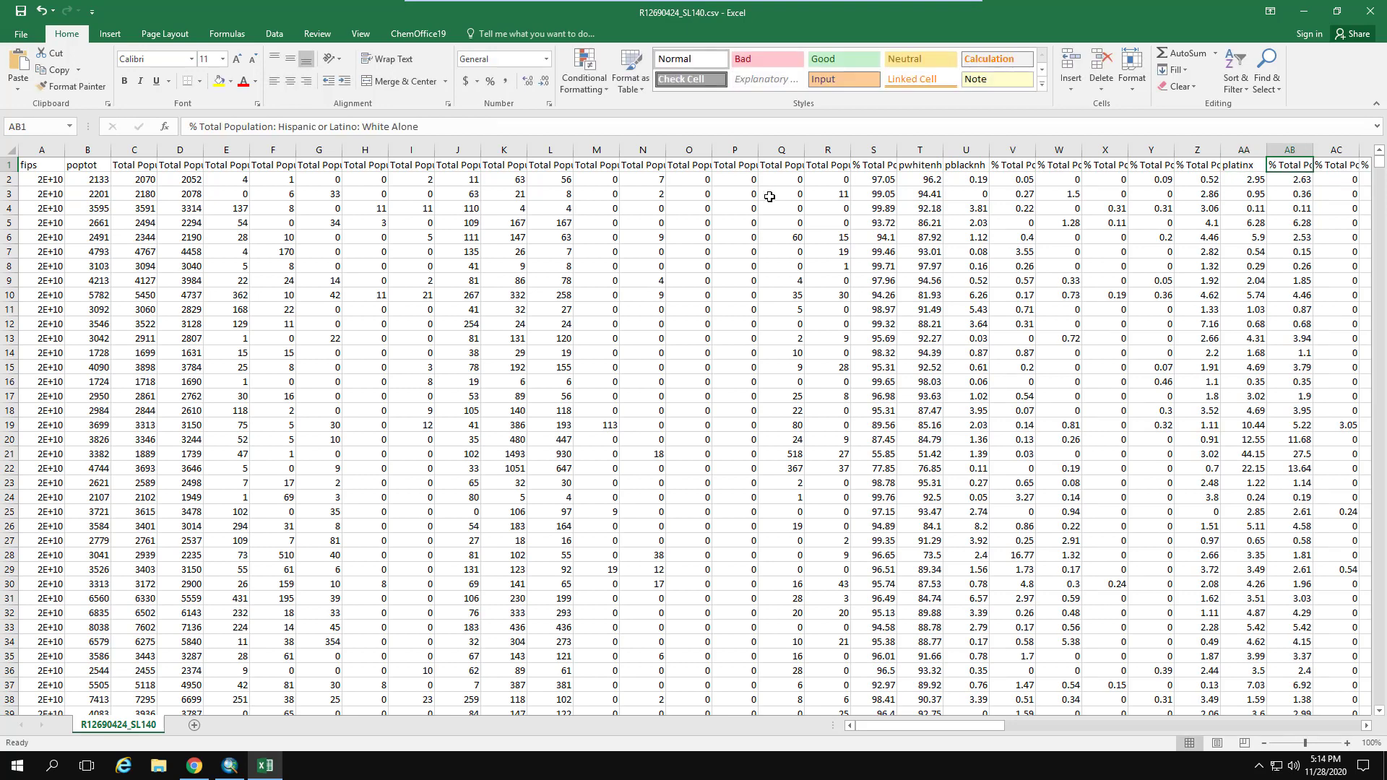
Delete the columns between poptot and pwhitenh, and the percentage columns between pblacknh and platinx.
drag(146, 148, 870, 189)
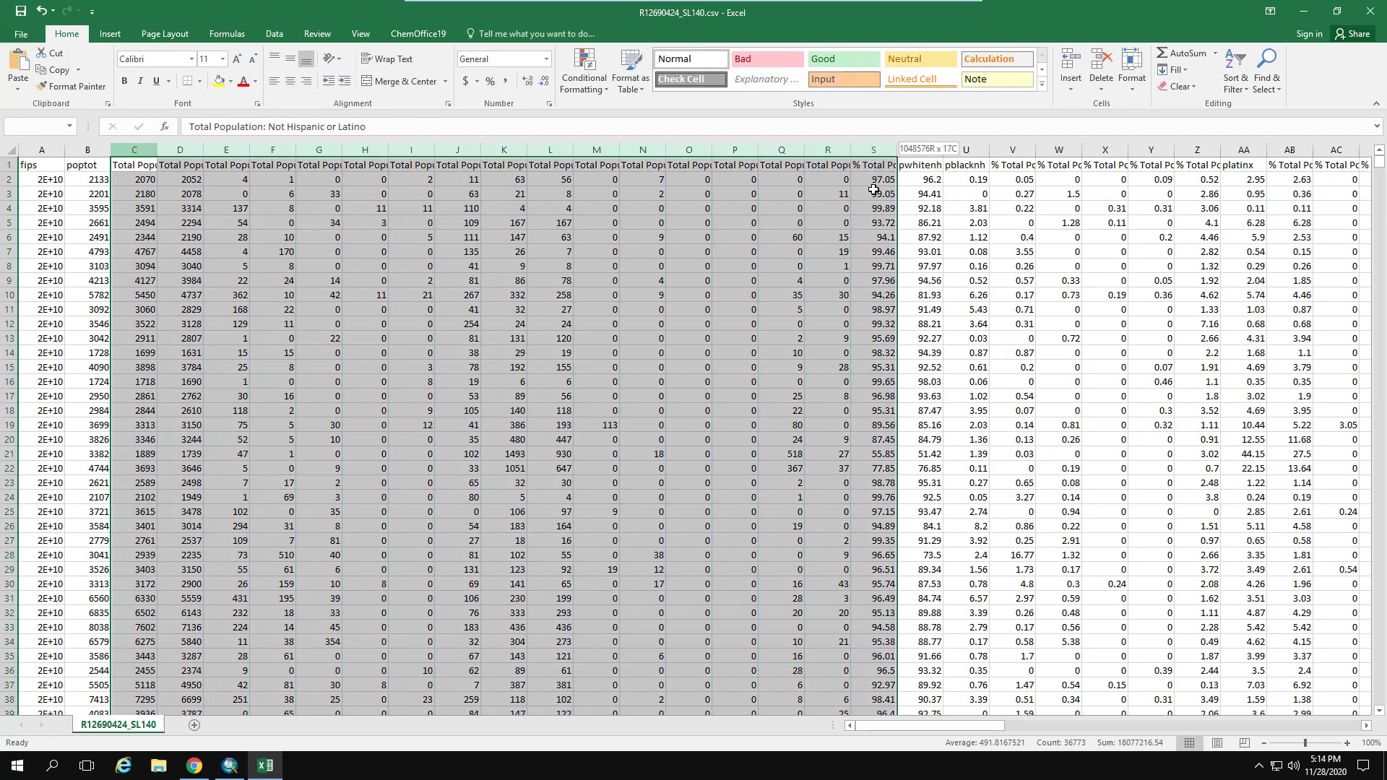
right_click(634, 198)
click(668, 317)
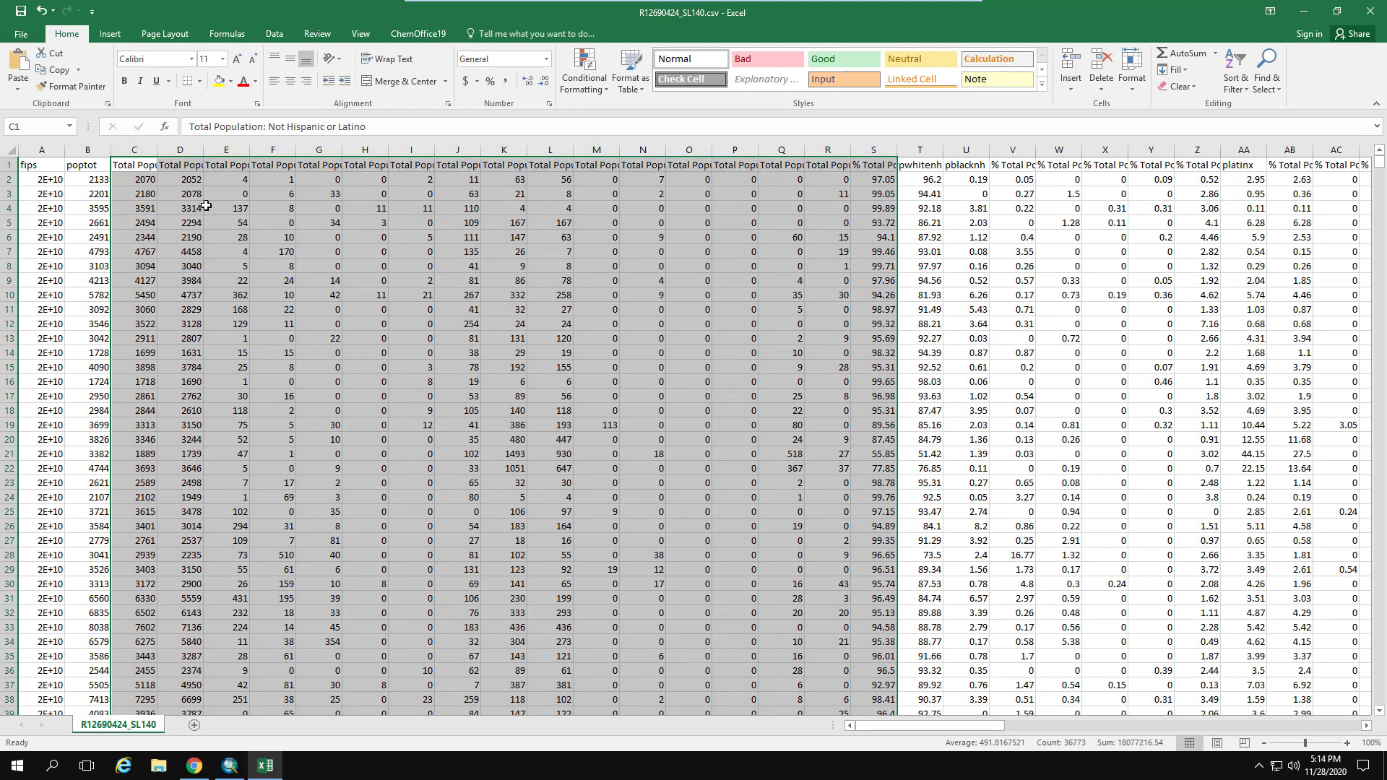
drag(228, 152, 412, 152)
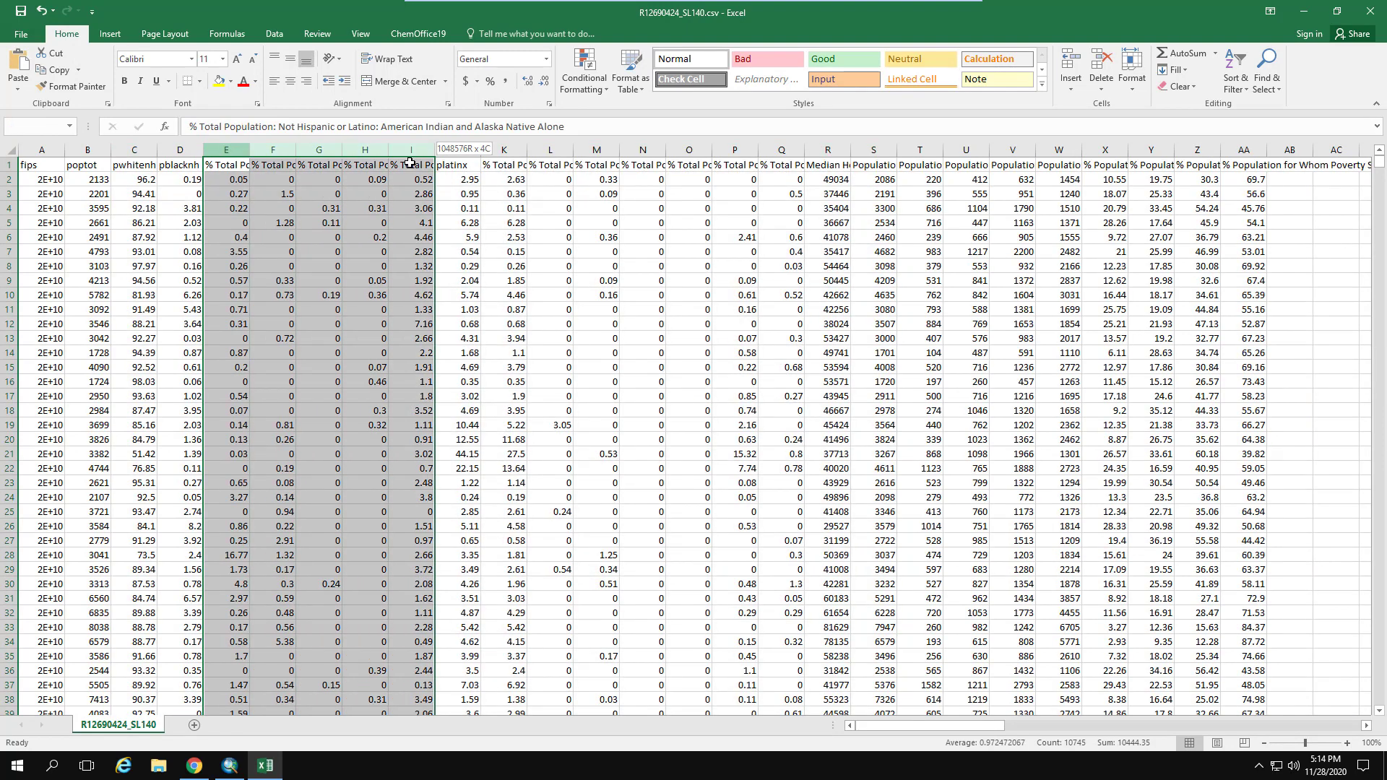
right_click(310, 190)
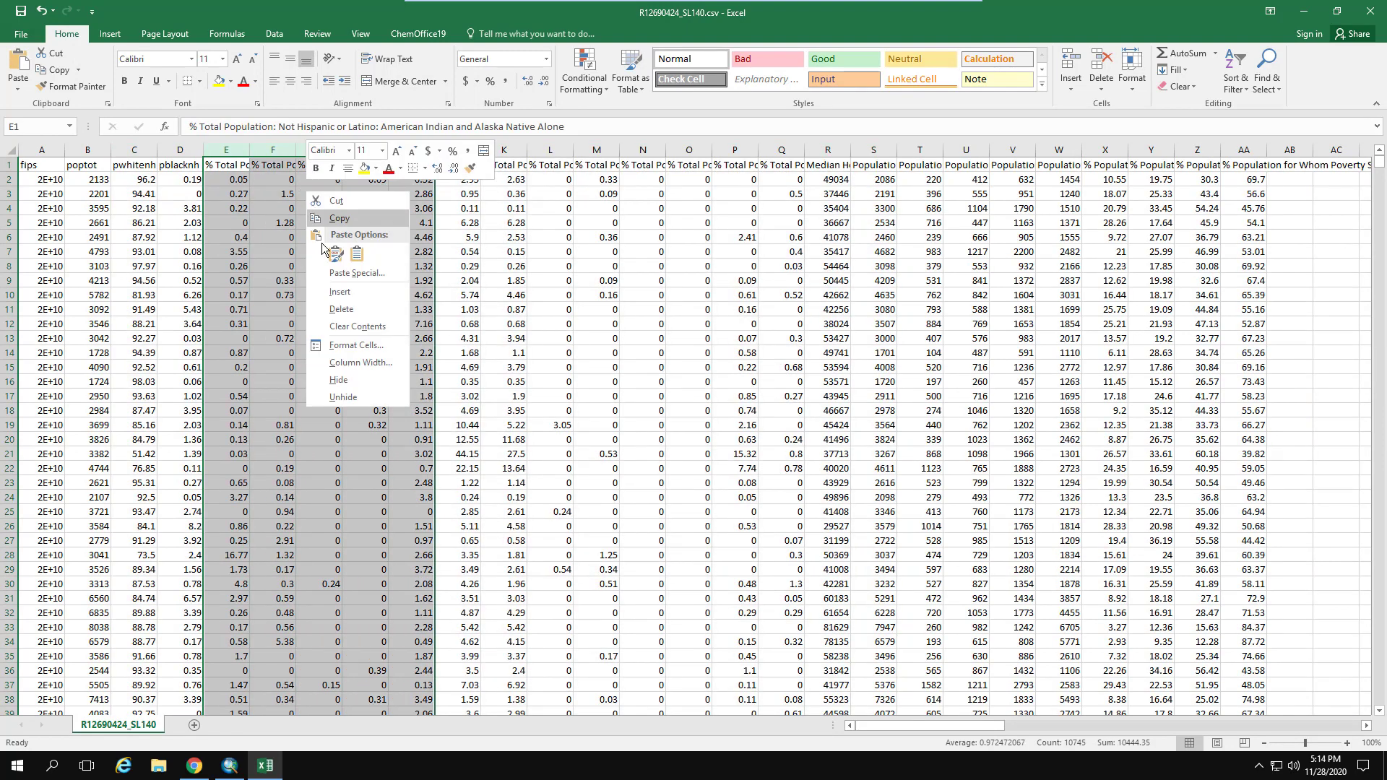
click(341, 310)
Delete the Hispanic or Latino race percentage columns F through L and rename the Median Household Income header to mhi.
drag(263, 151, 547, 158)
right_click(386, 195)
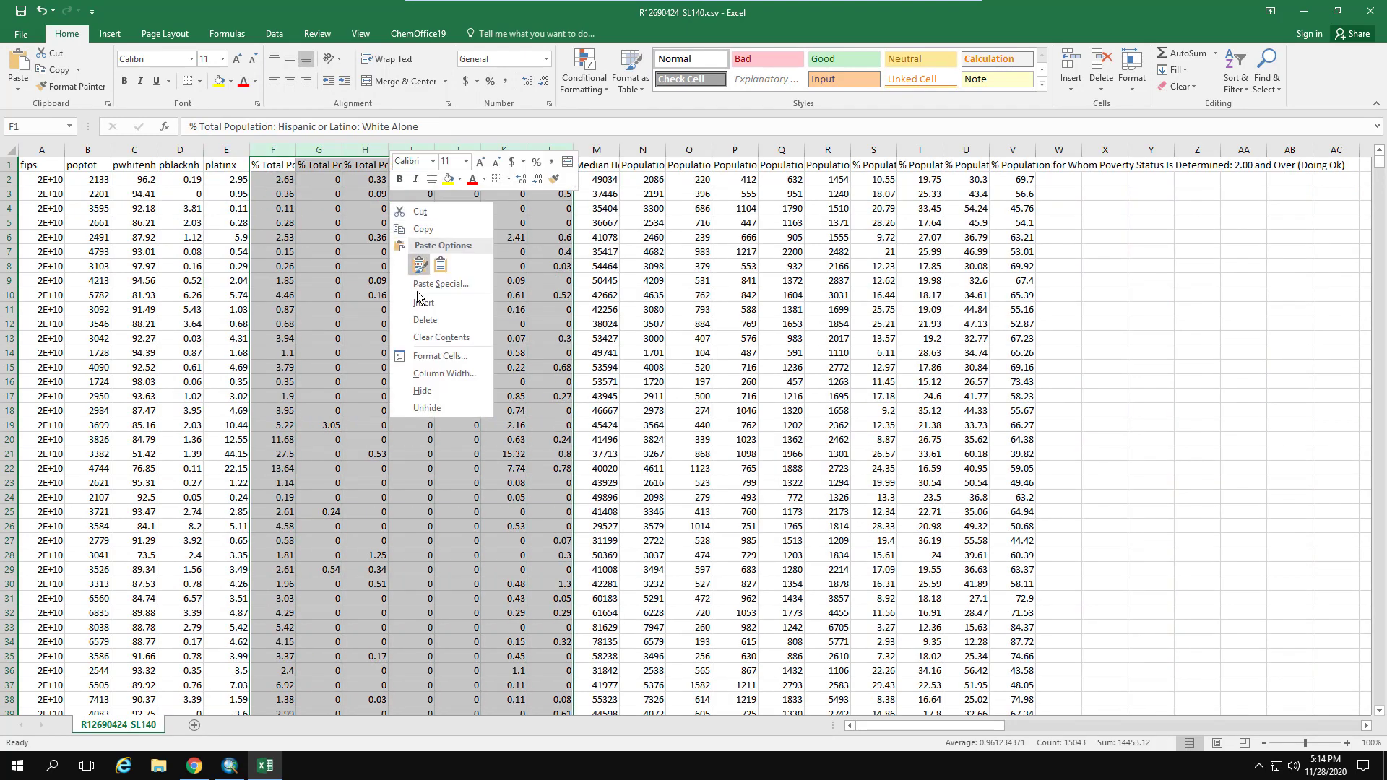
click(418, 316)
click(258, 164)
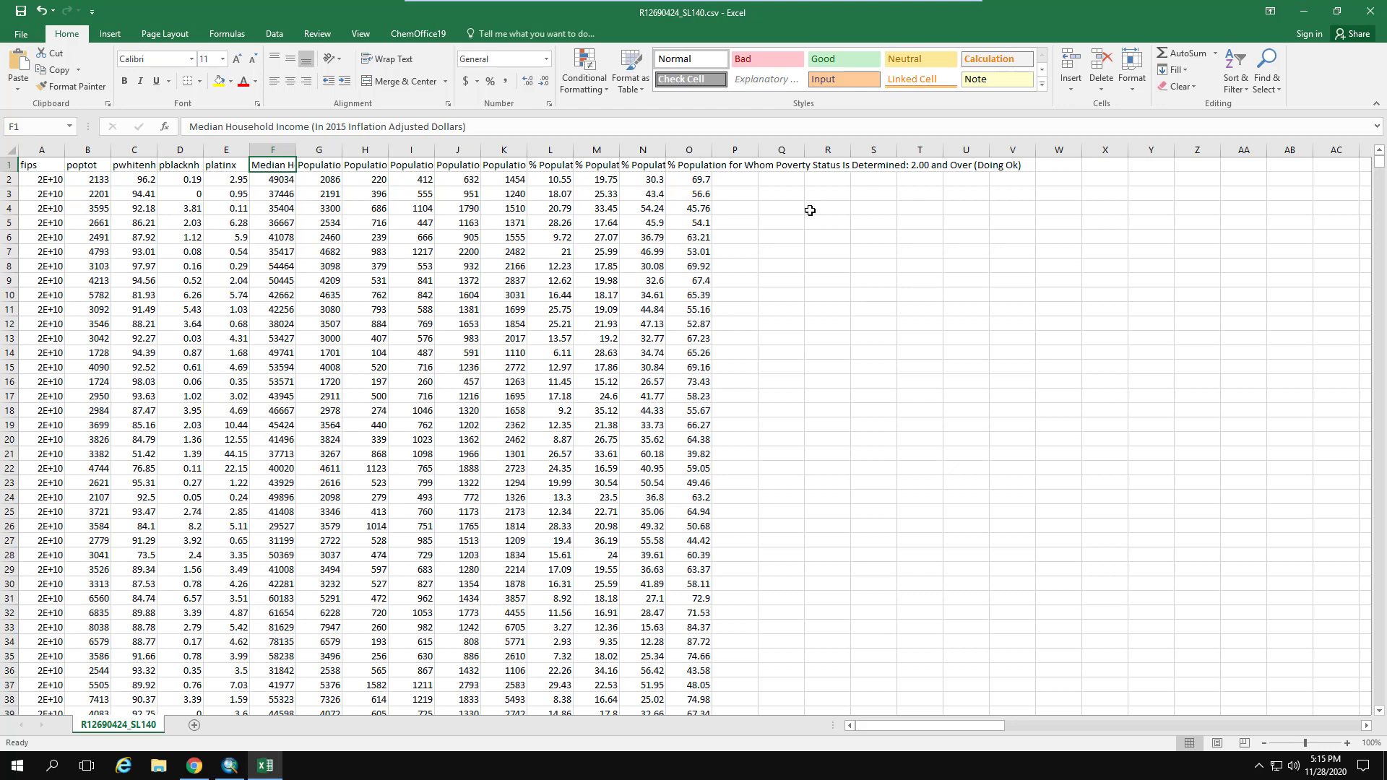
text(mhi)
key(Tab)
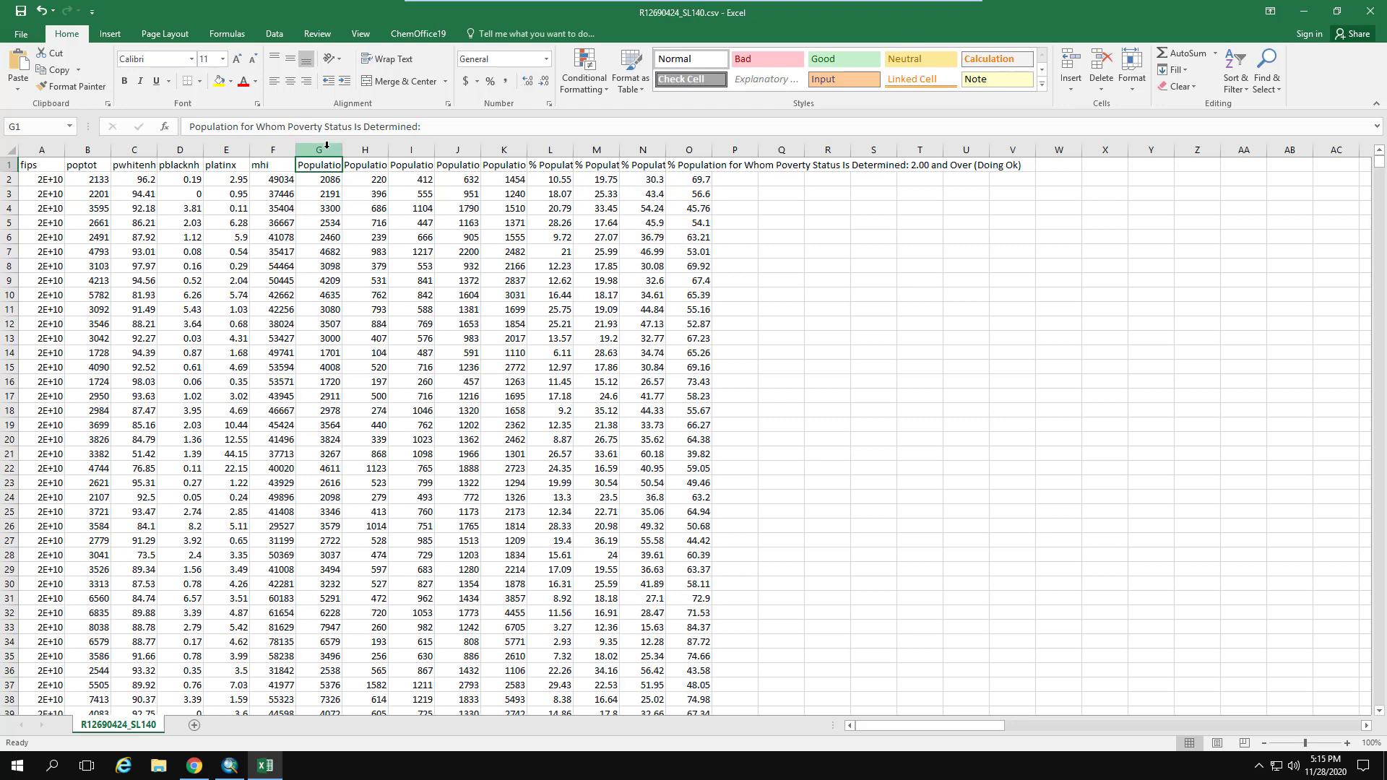
Delete the poverty count columns G through K and rename the percent Under 1.00 (Doing Poorly) header to ppov.
drag(344, 150, 520, 150)
right_click(409, 152)
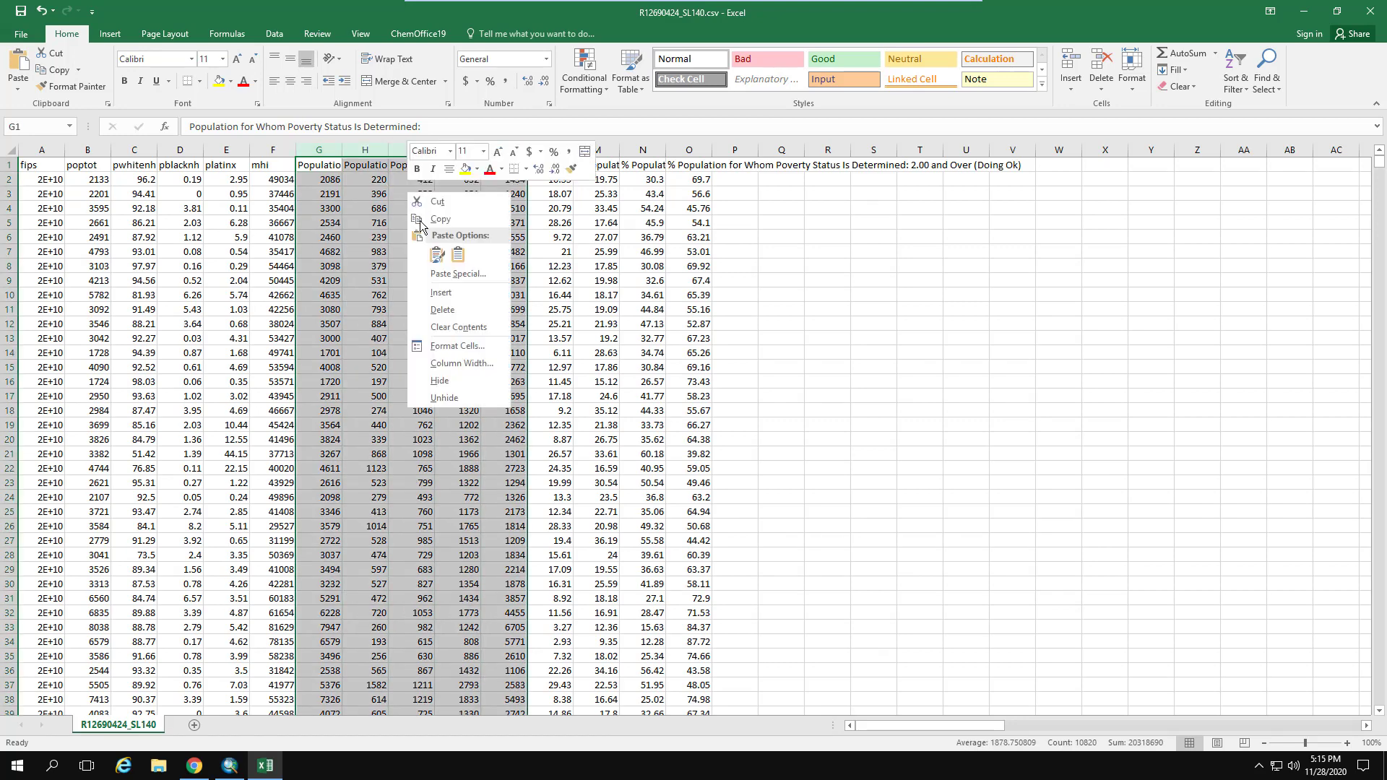
click(442, 311)
click(327, 166)
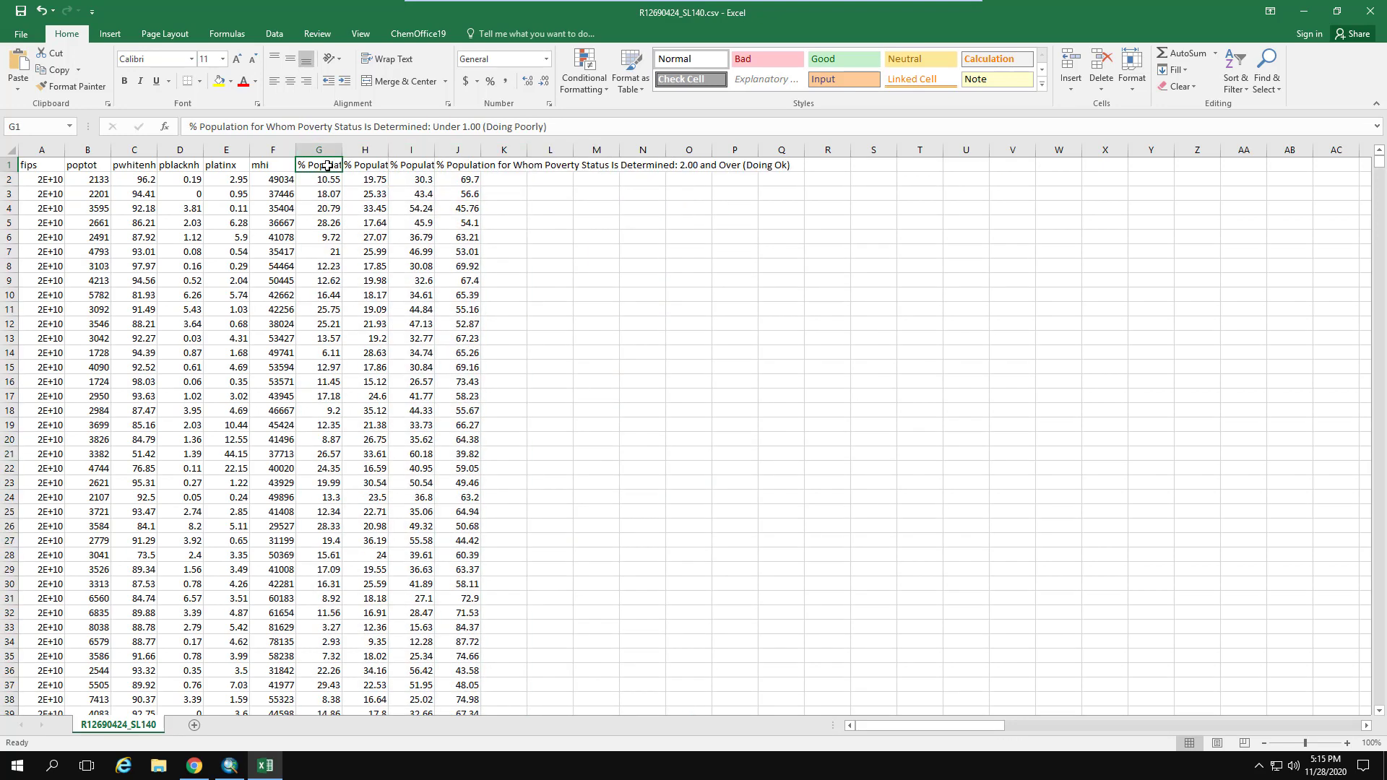
text(ppov)
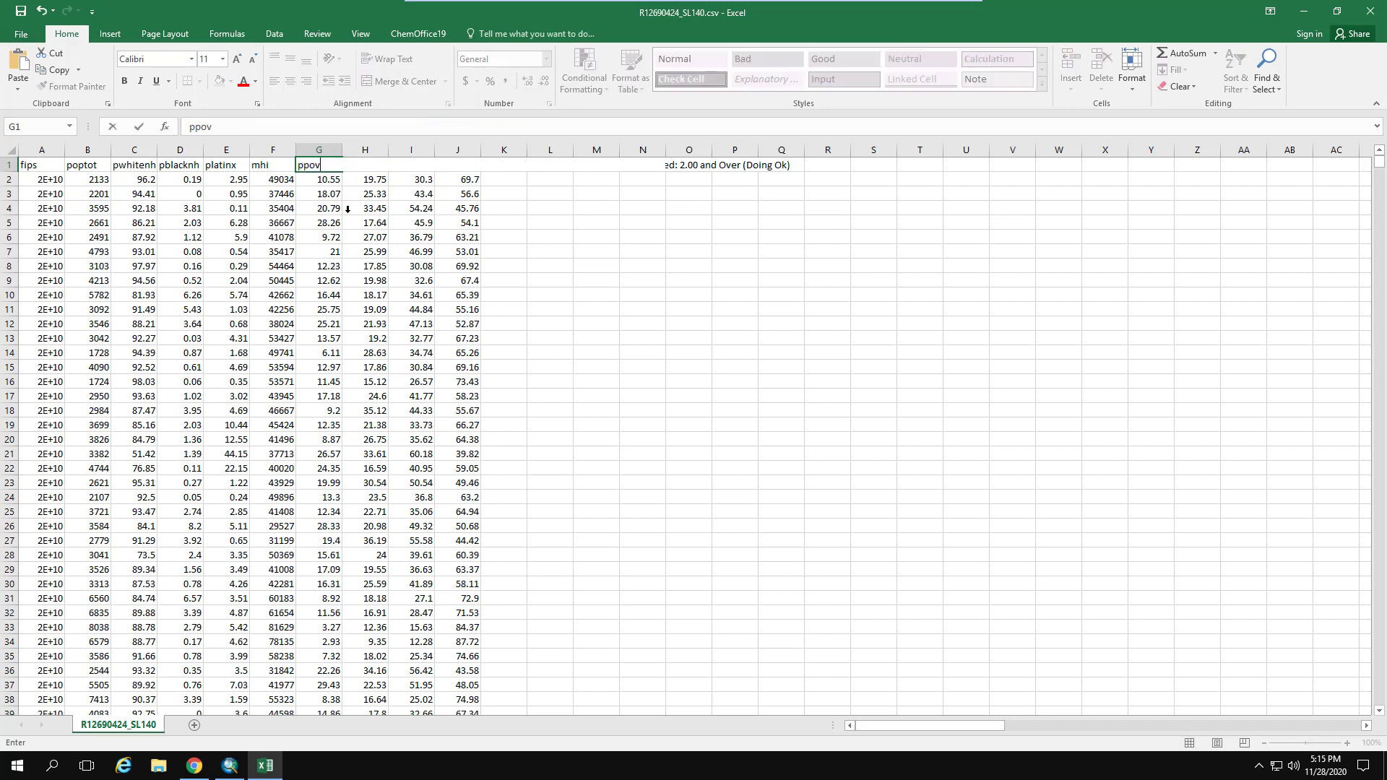
key(Tab)
Delete the remaining poverty percentage columns after ppov, selecting columns H through L.
drag(364, 148, 550, 150)
right_click(390, 216)
click(424, 335)
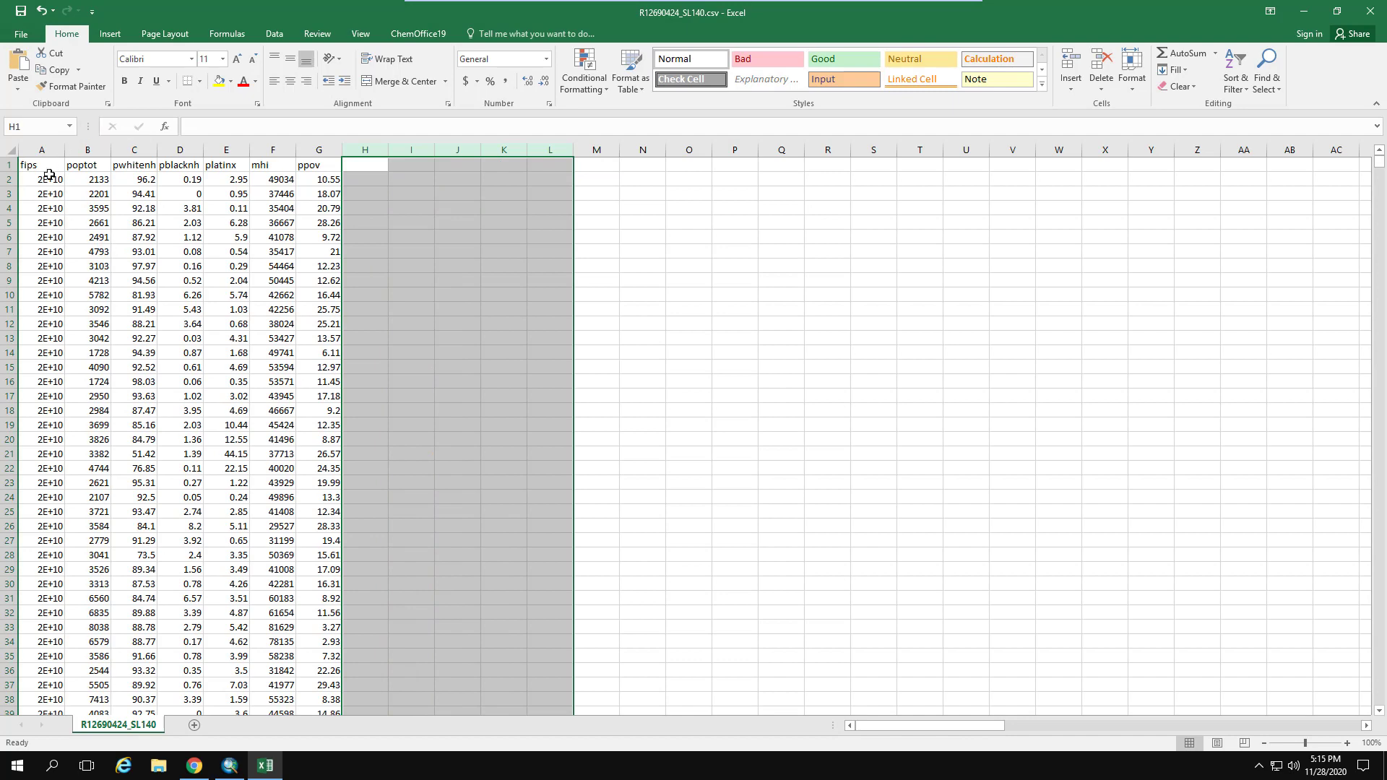
Widen the fips column to fit its full tract codes and rename the worksheet ACS1115.
double_click(63, 151)
click(105, 610)
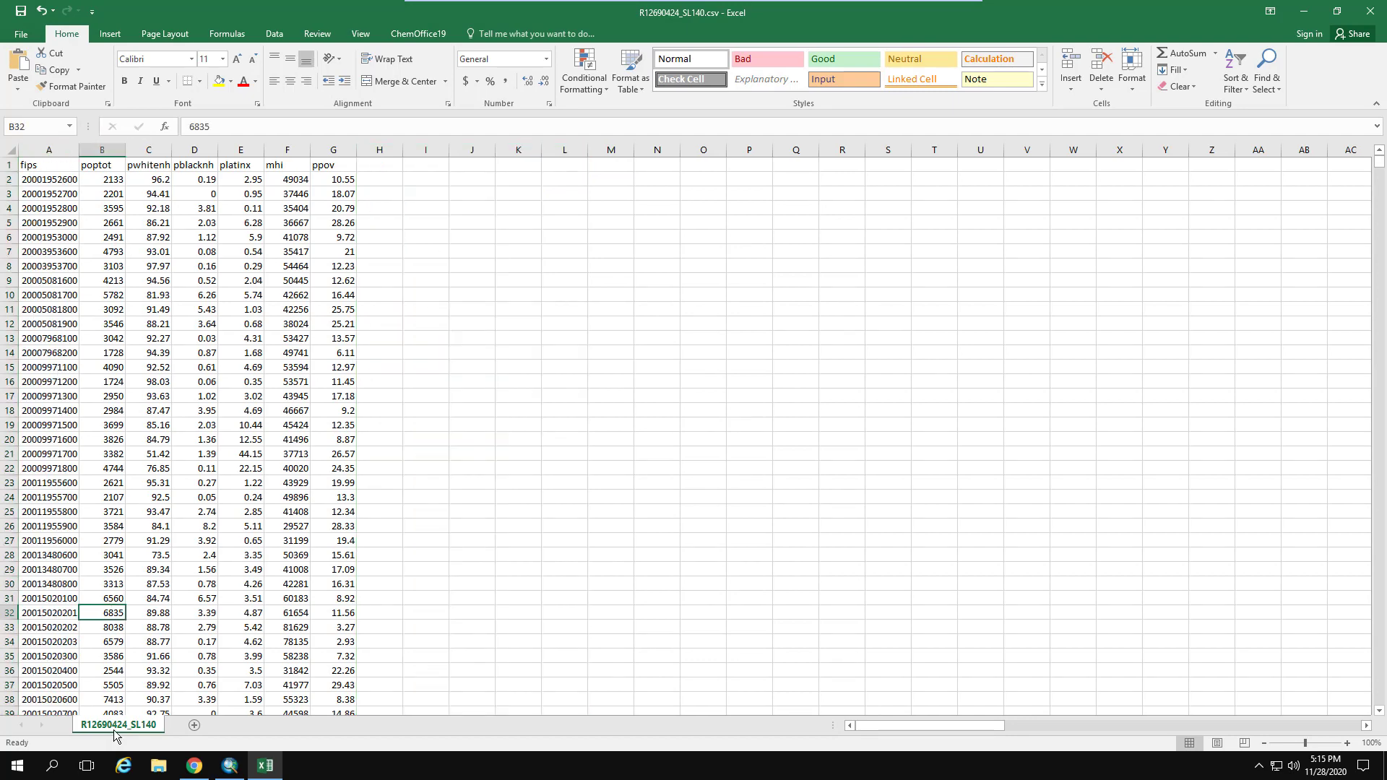
double_click(113, 730)
key(Left)
key(BackSpace)
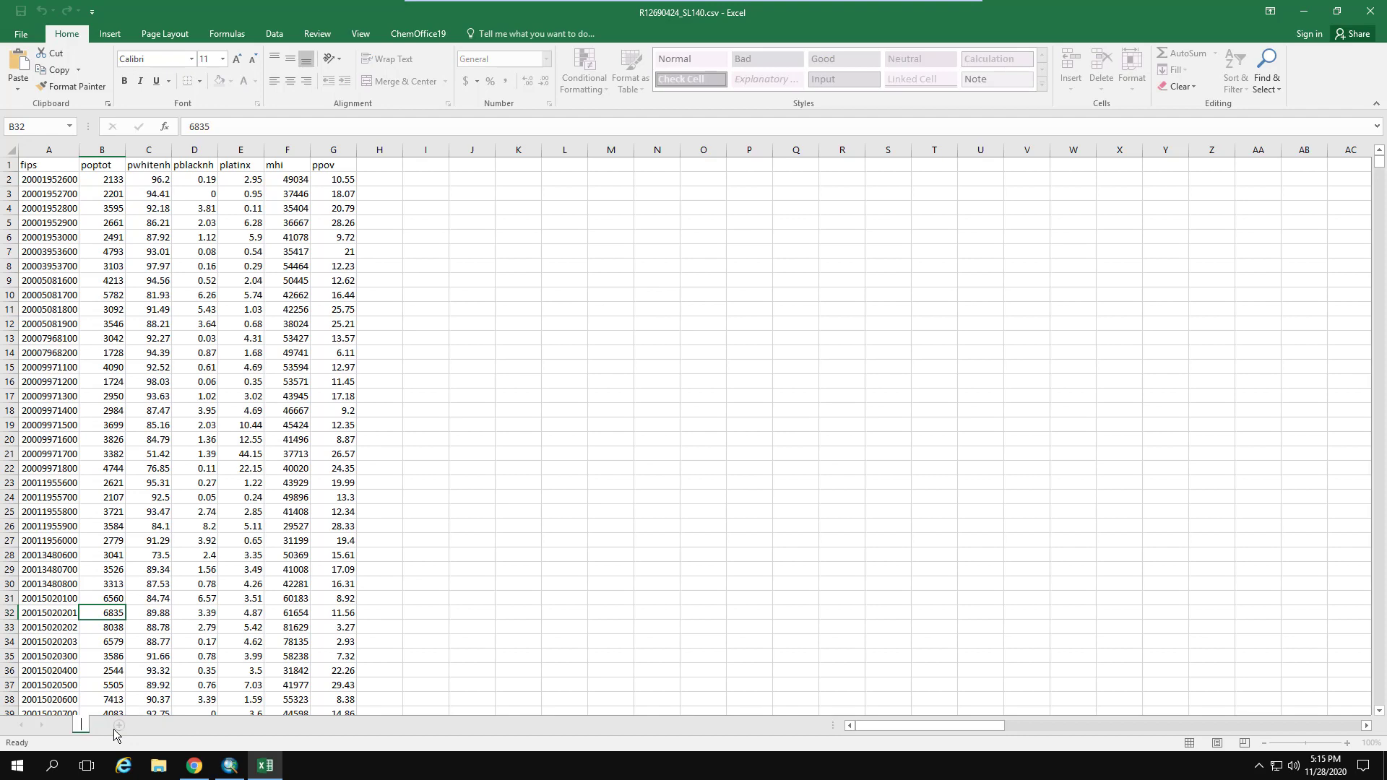
text(ACS1115)
key(Return)
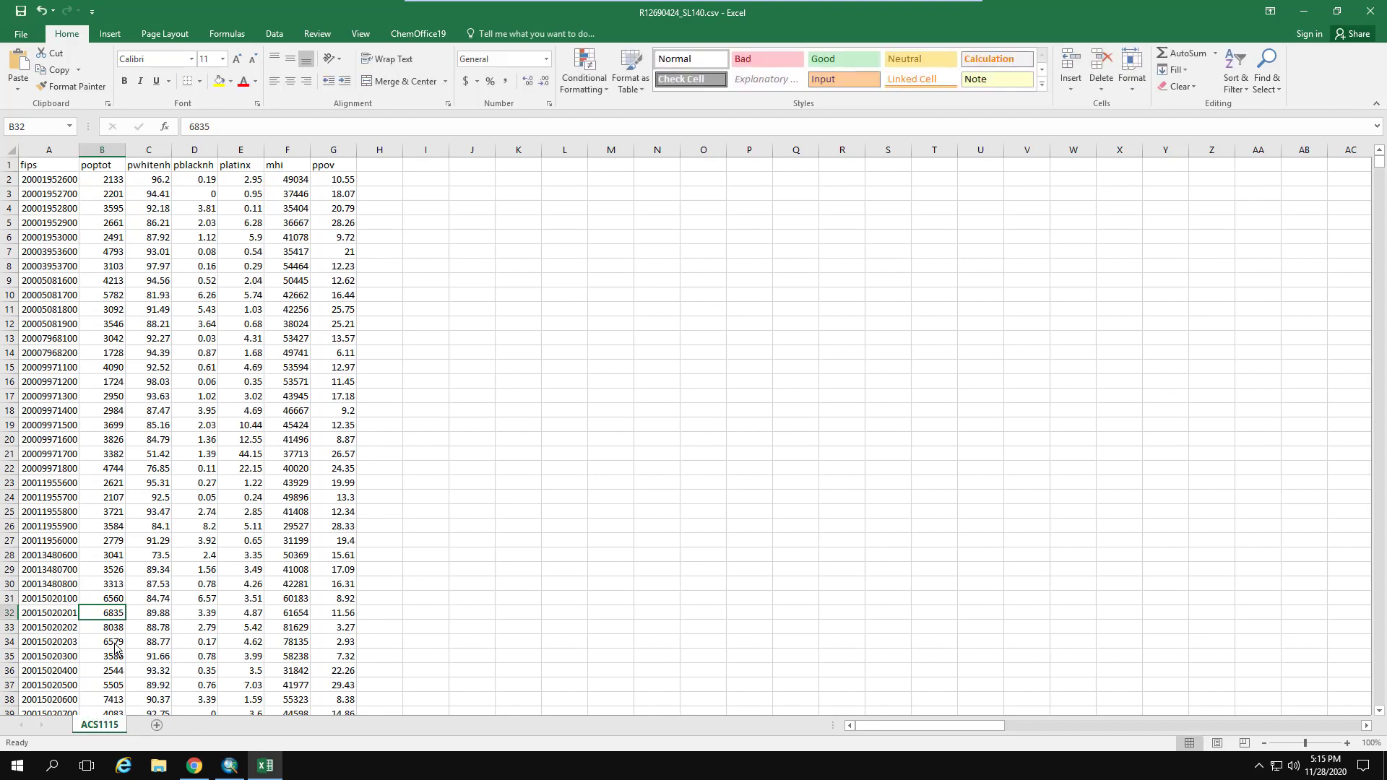
click(47, 206)
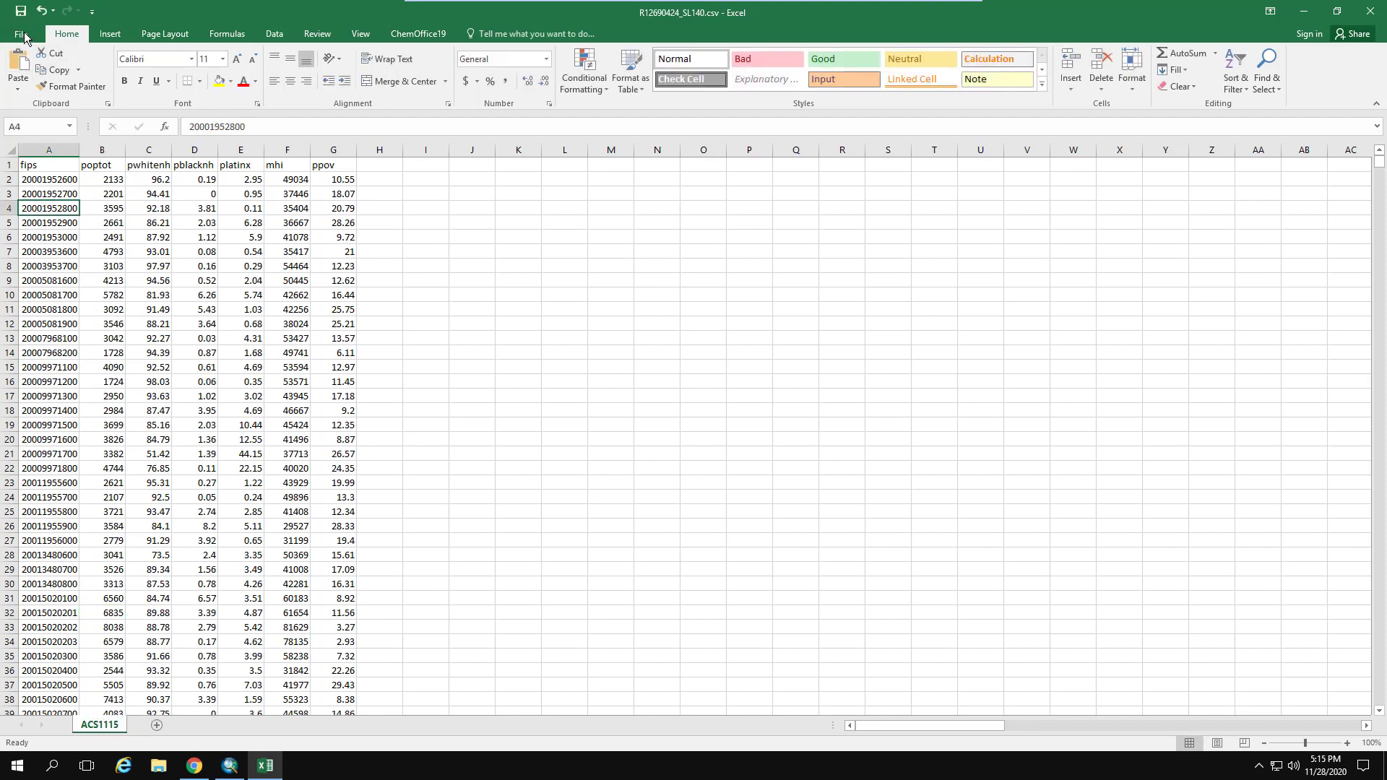
Save the cleaned table as a CSV file named ACS in the GIS_Proj2 folder, keeping the comma-delimited format.
click(22, 34)
click(48, 178)
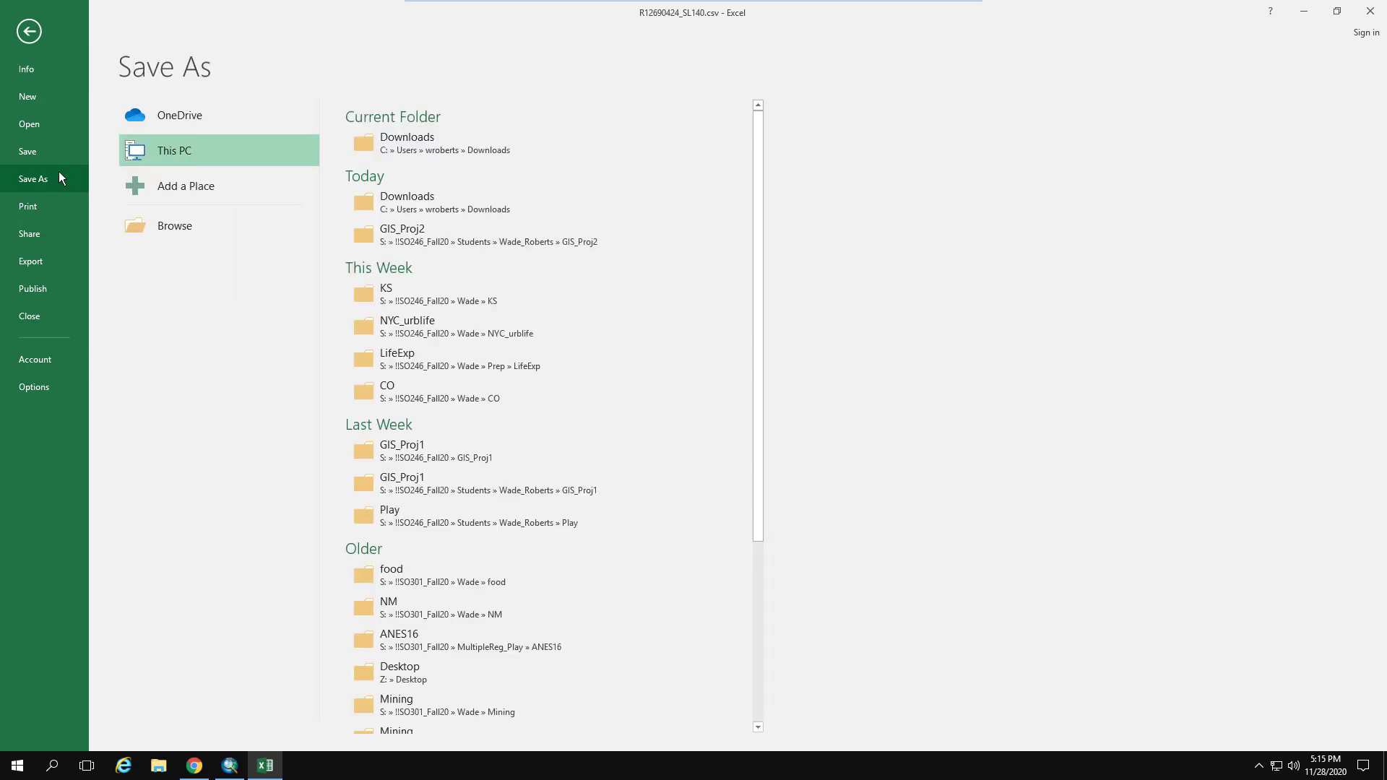
click(458, 236)
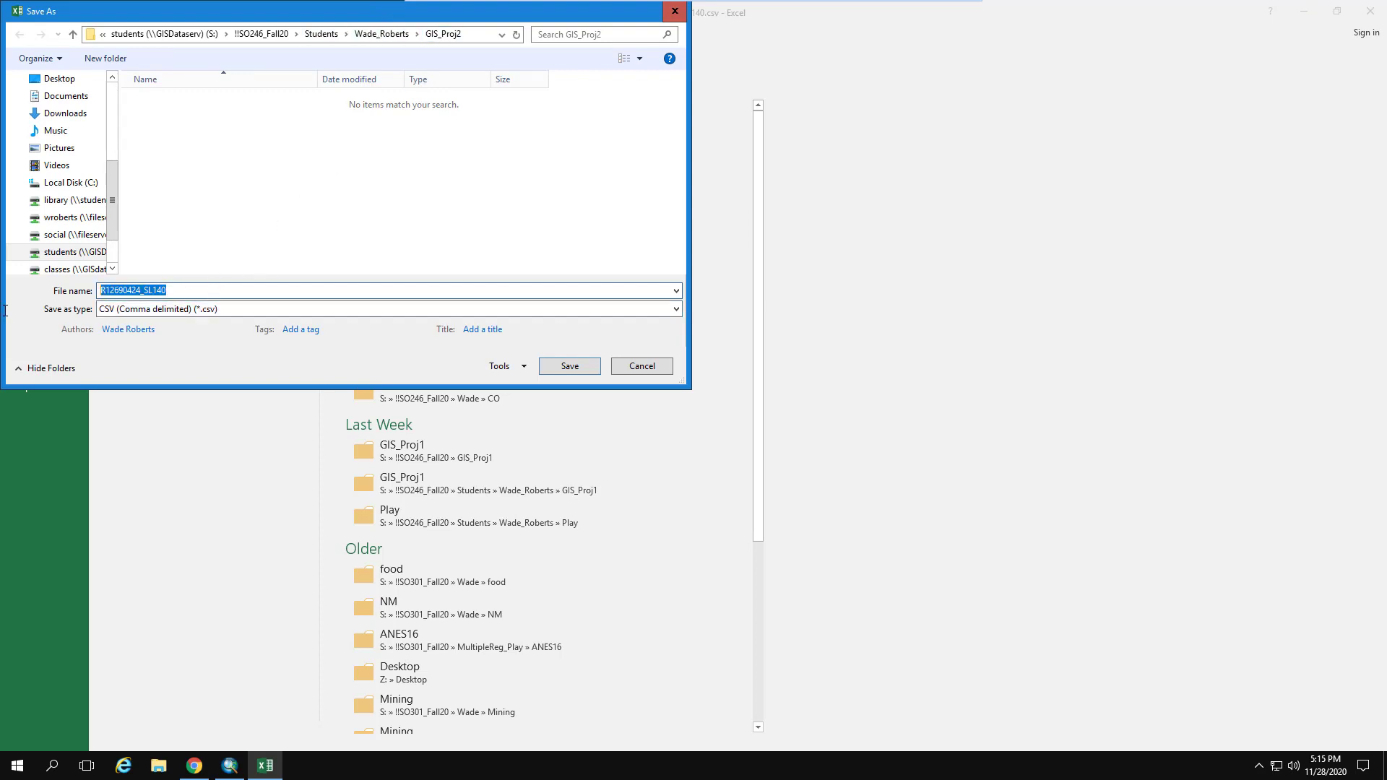
key(BackSpace)
text(ACS)
click(568, 367)
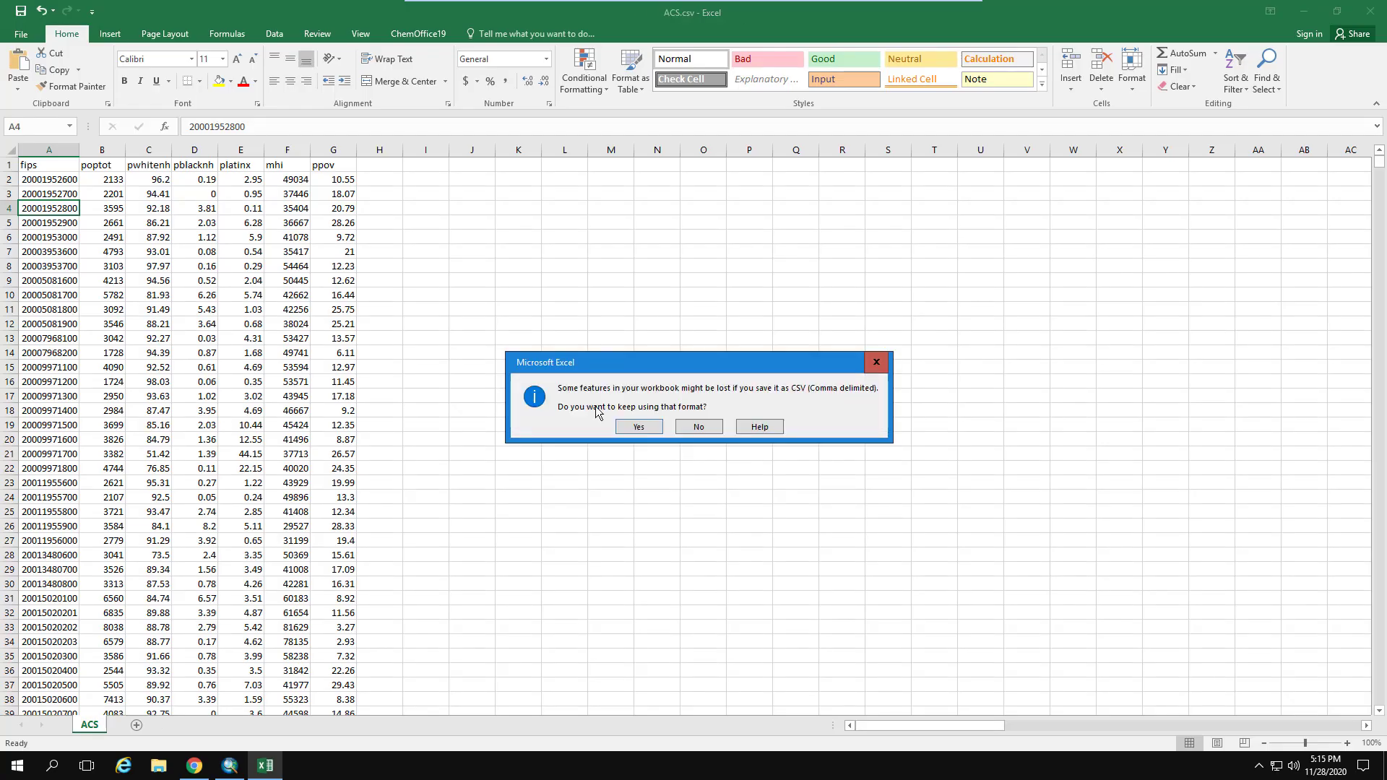
click(630, 426)
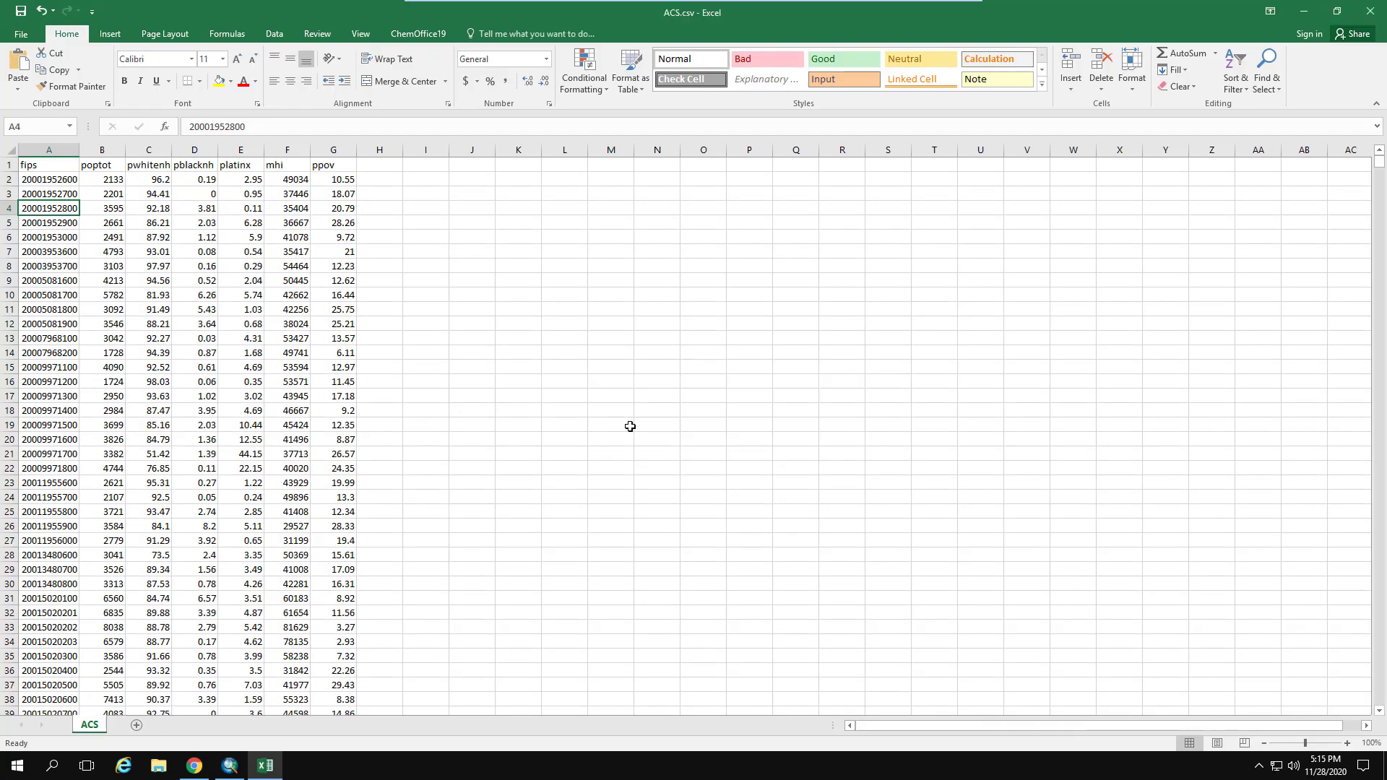
Close the ACS.csv workbook without saving again and close both Social Explorer pages in the browser.
click(1382, 16)
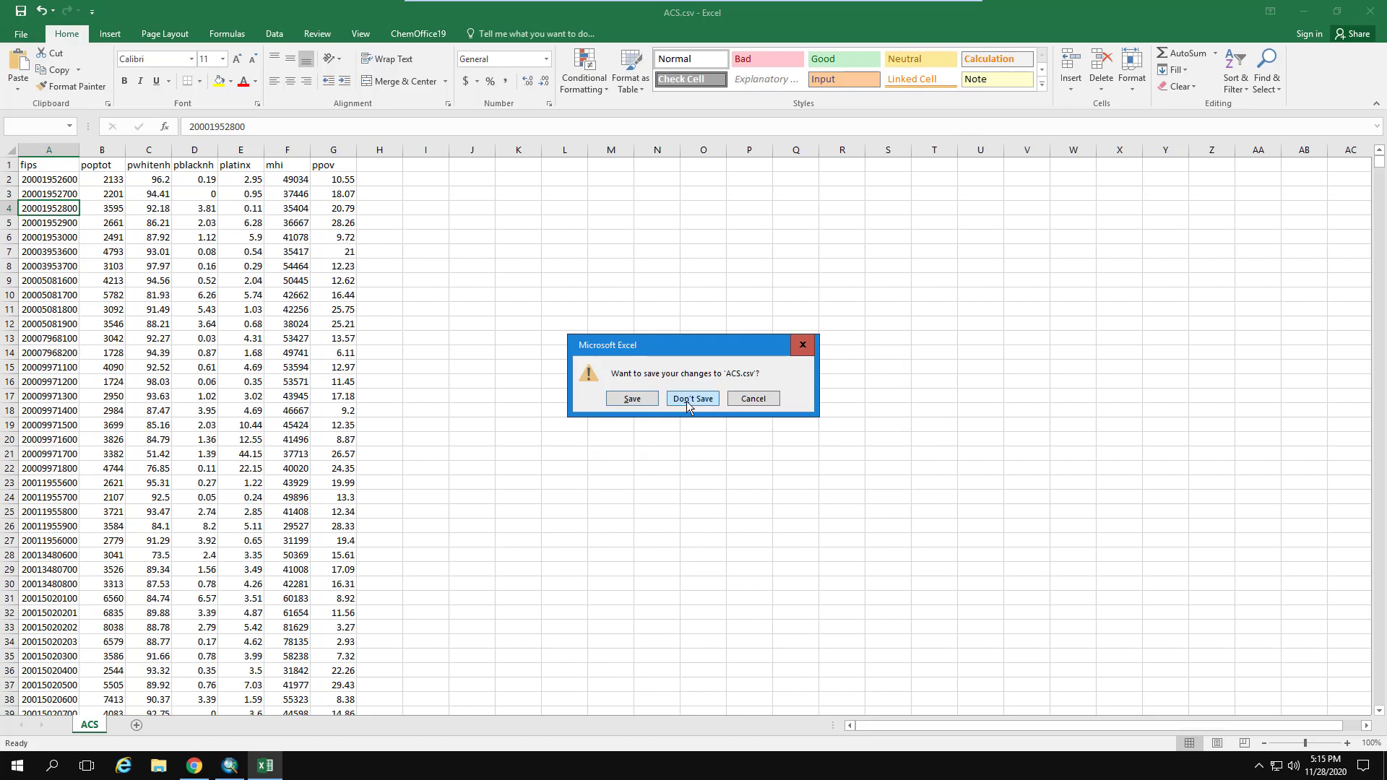
click(687, 402)
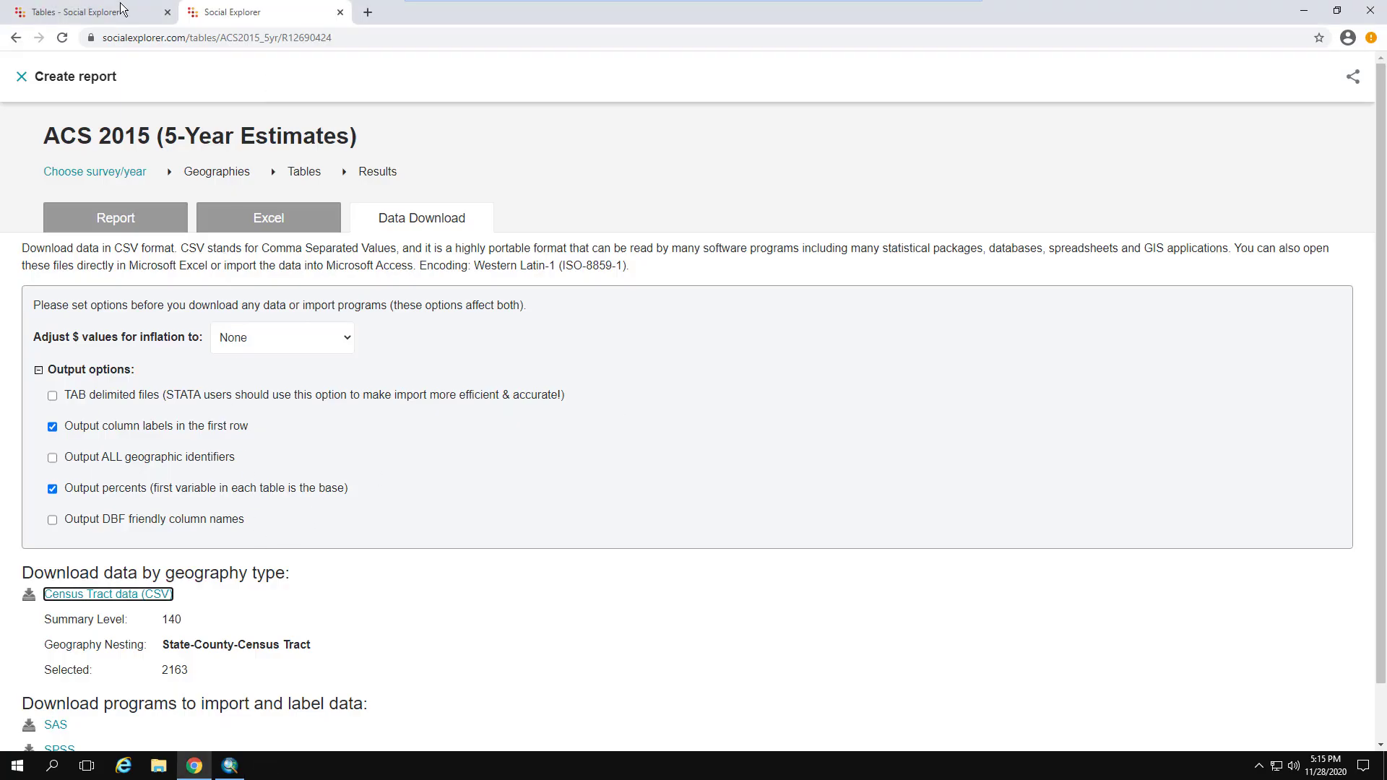
click(339, 12)
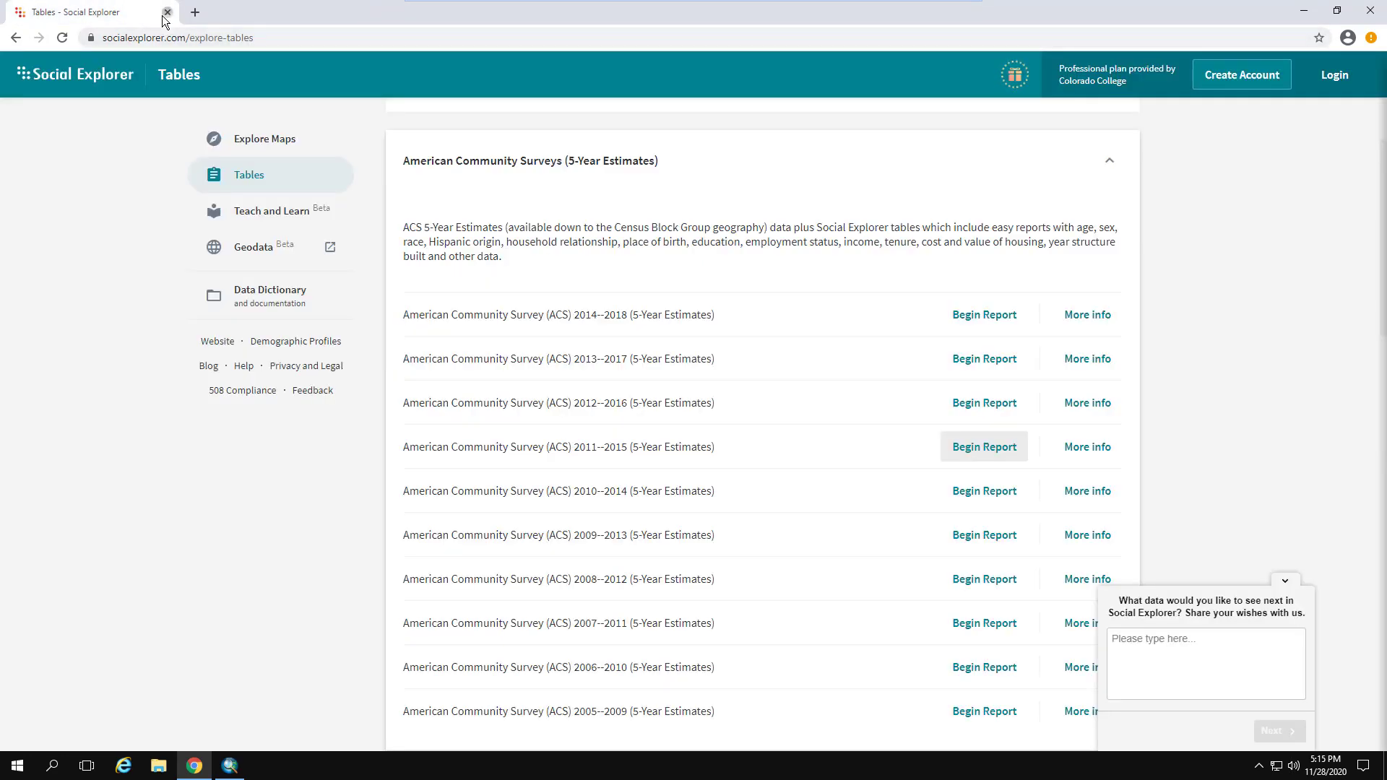
click(167, 13)
Reopen Chrome, search Google for "cdc life expectanc small area" and open the CDC's NVSS small-area life expectancy page.
click(196, 767)
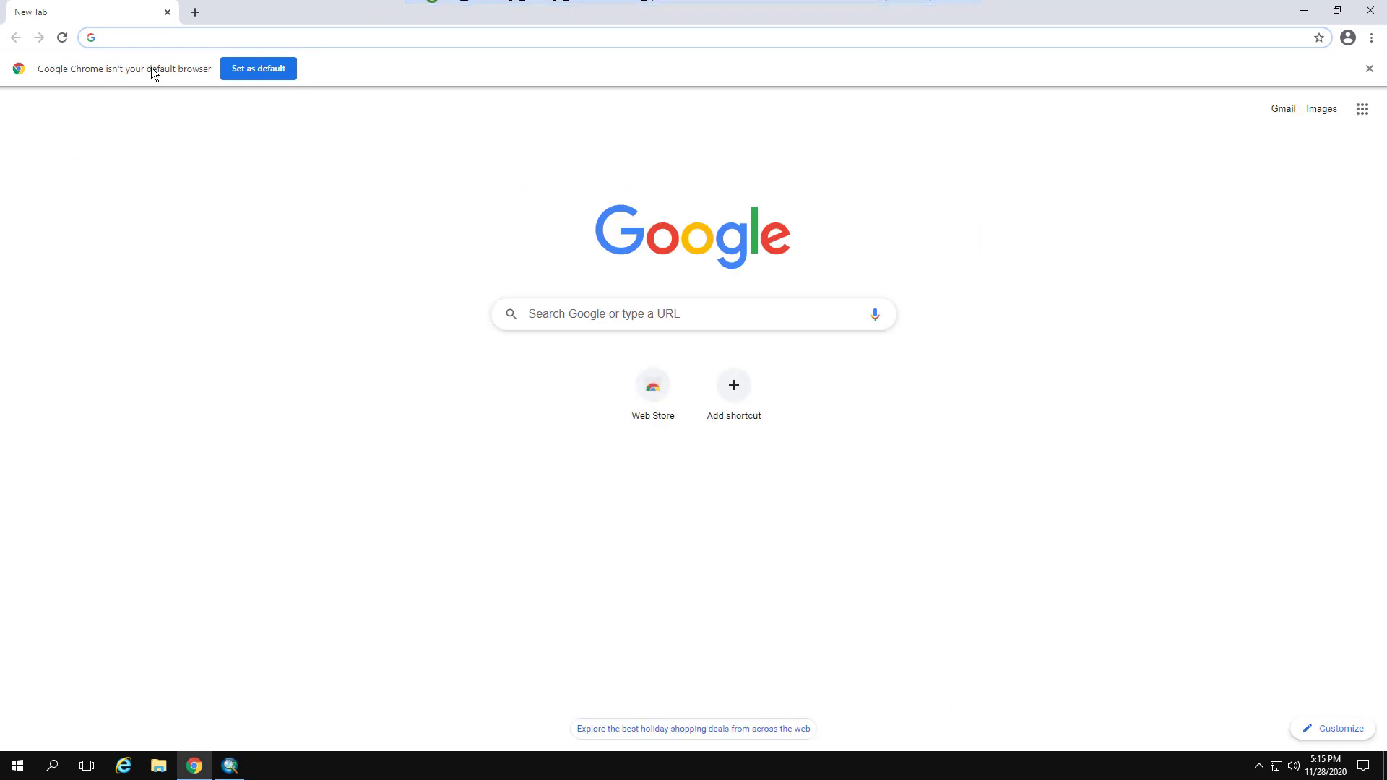
click(163, 33)
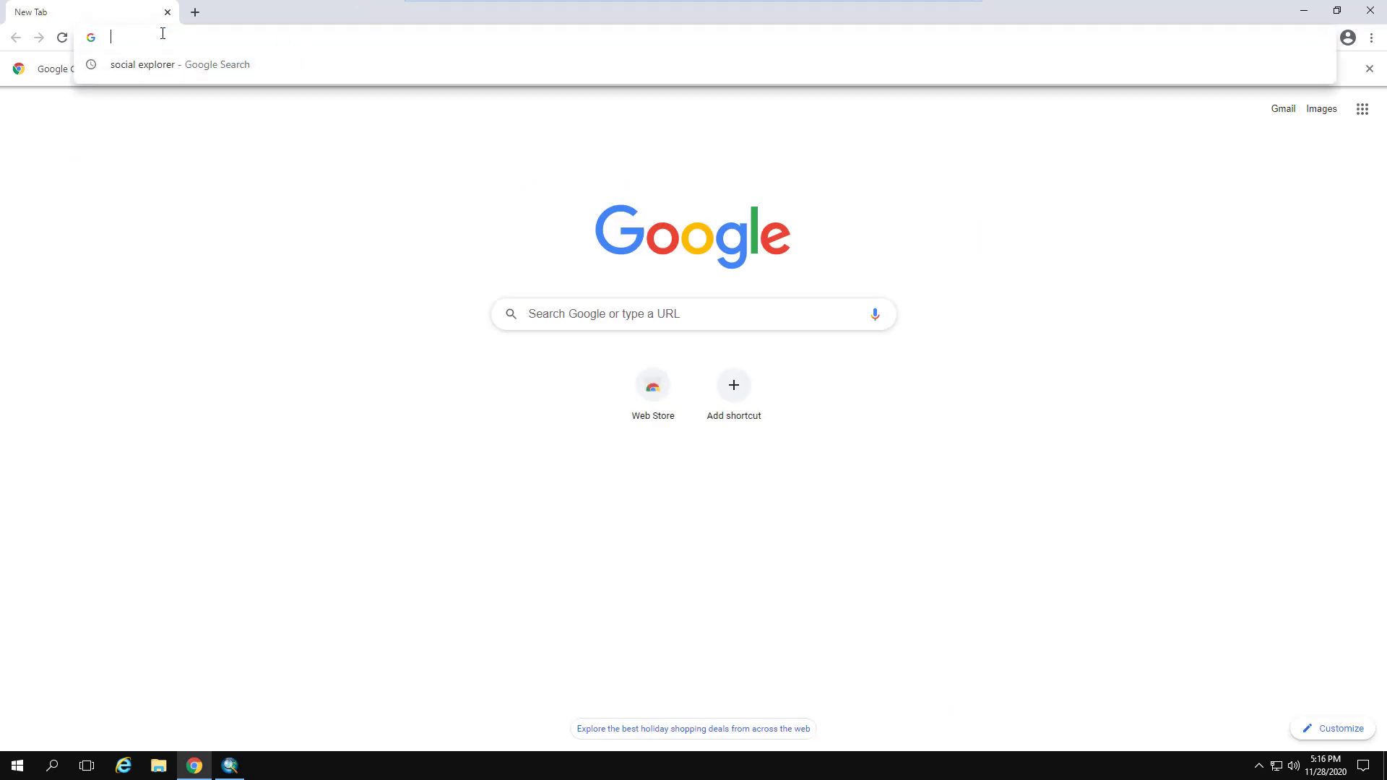
text(cd)
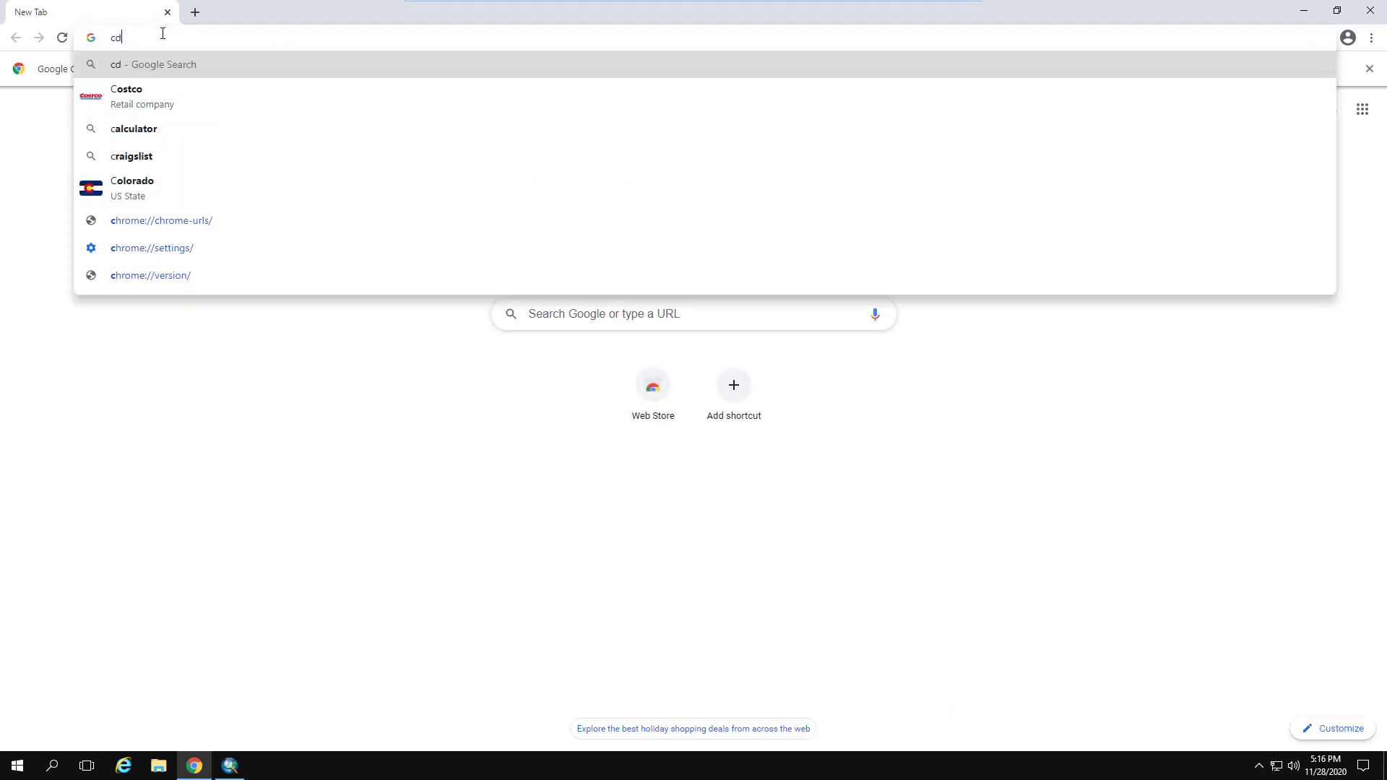
text(c life expectanc)
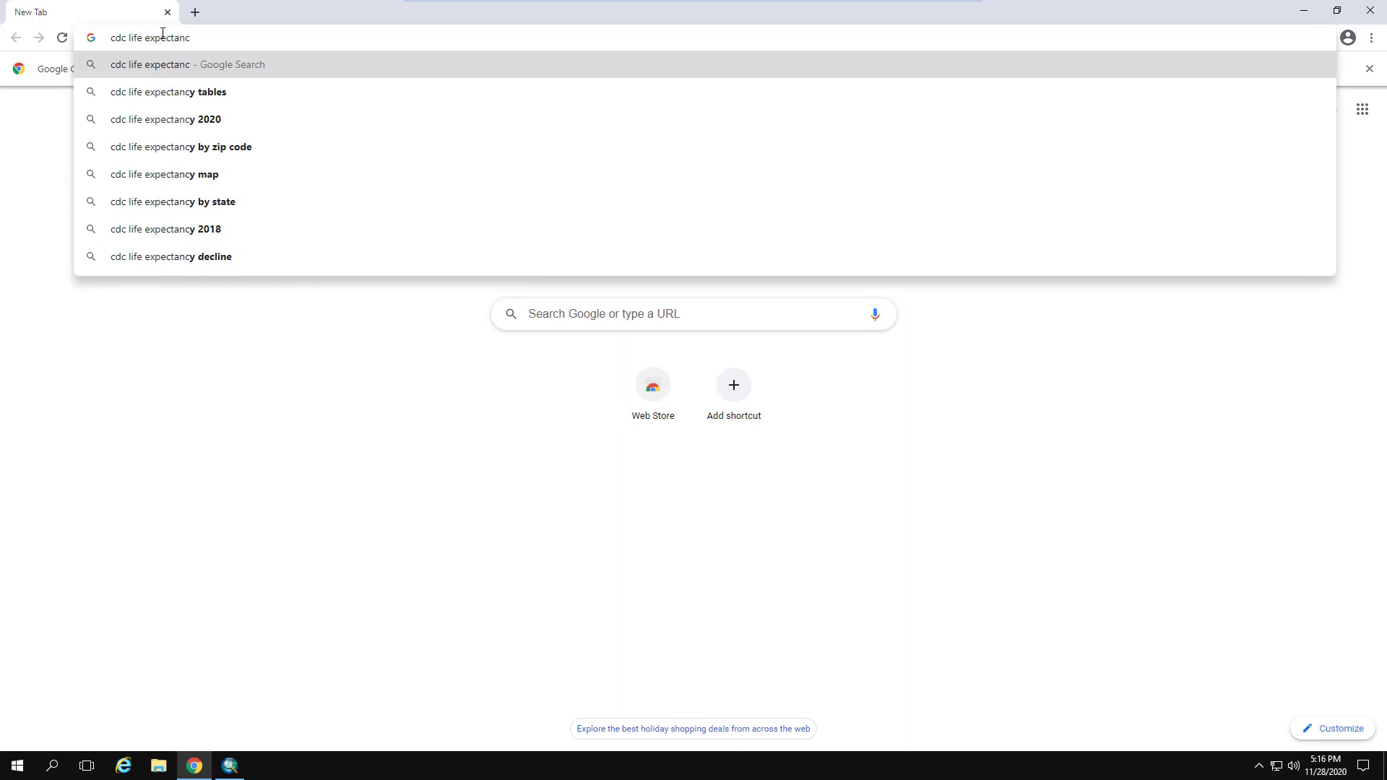
text( small area)
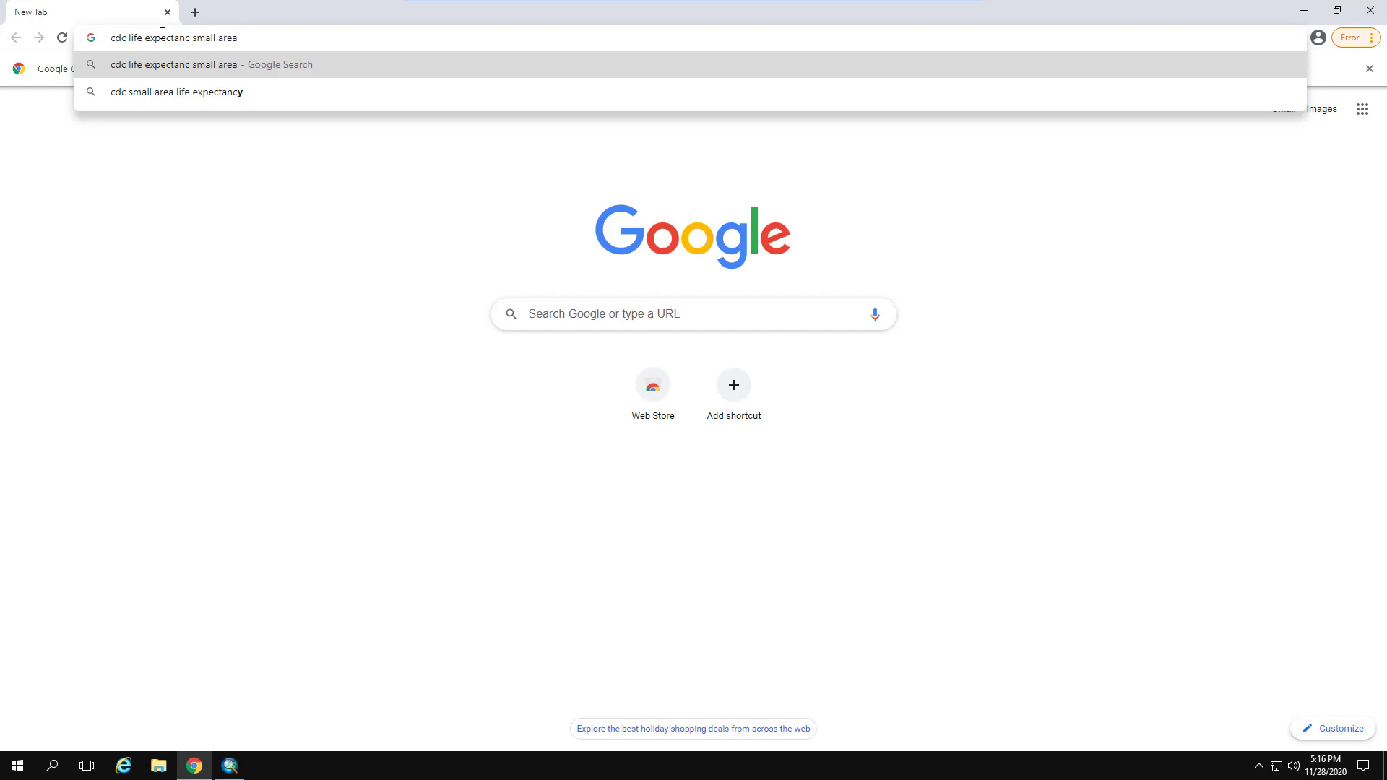
key(Return)
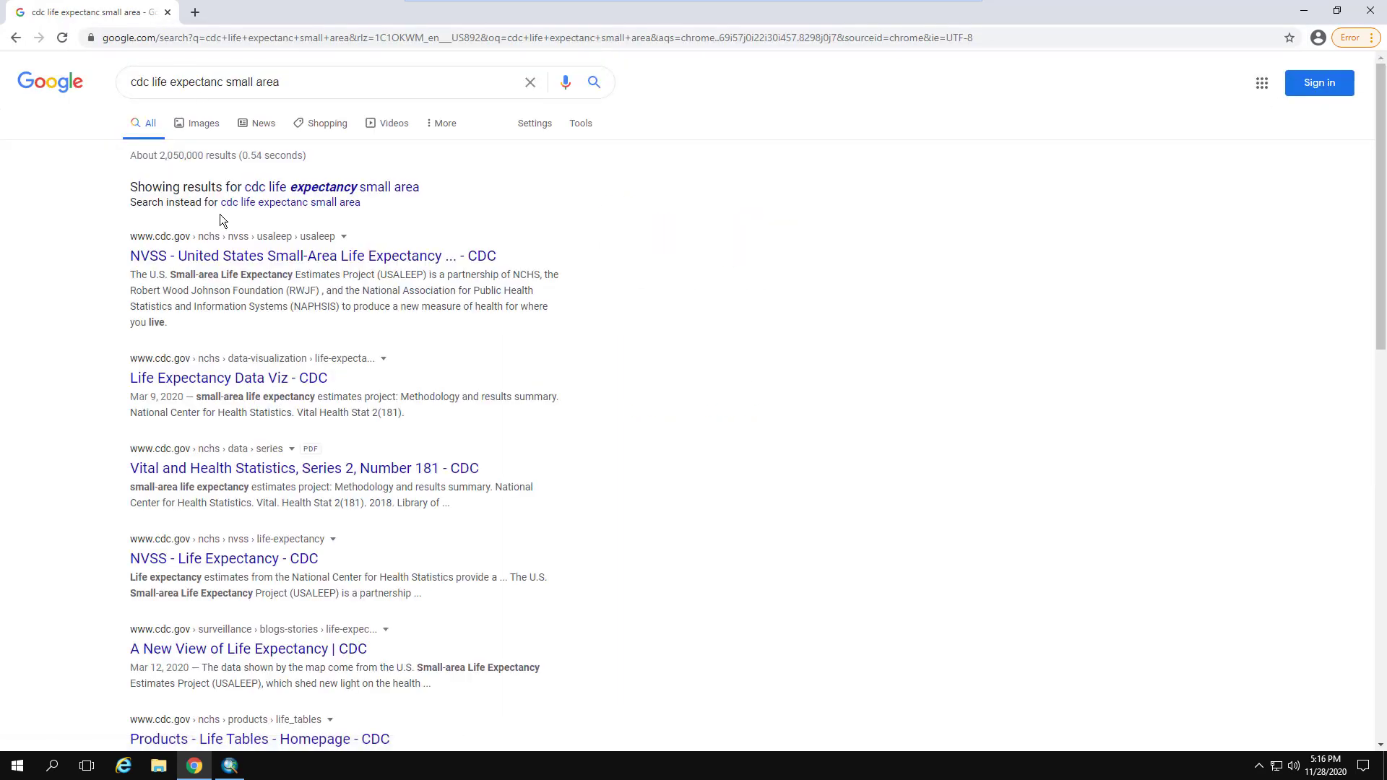
click(262, 258)
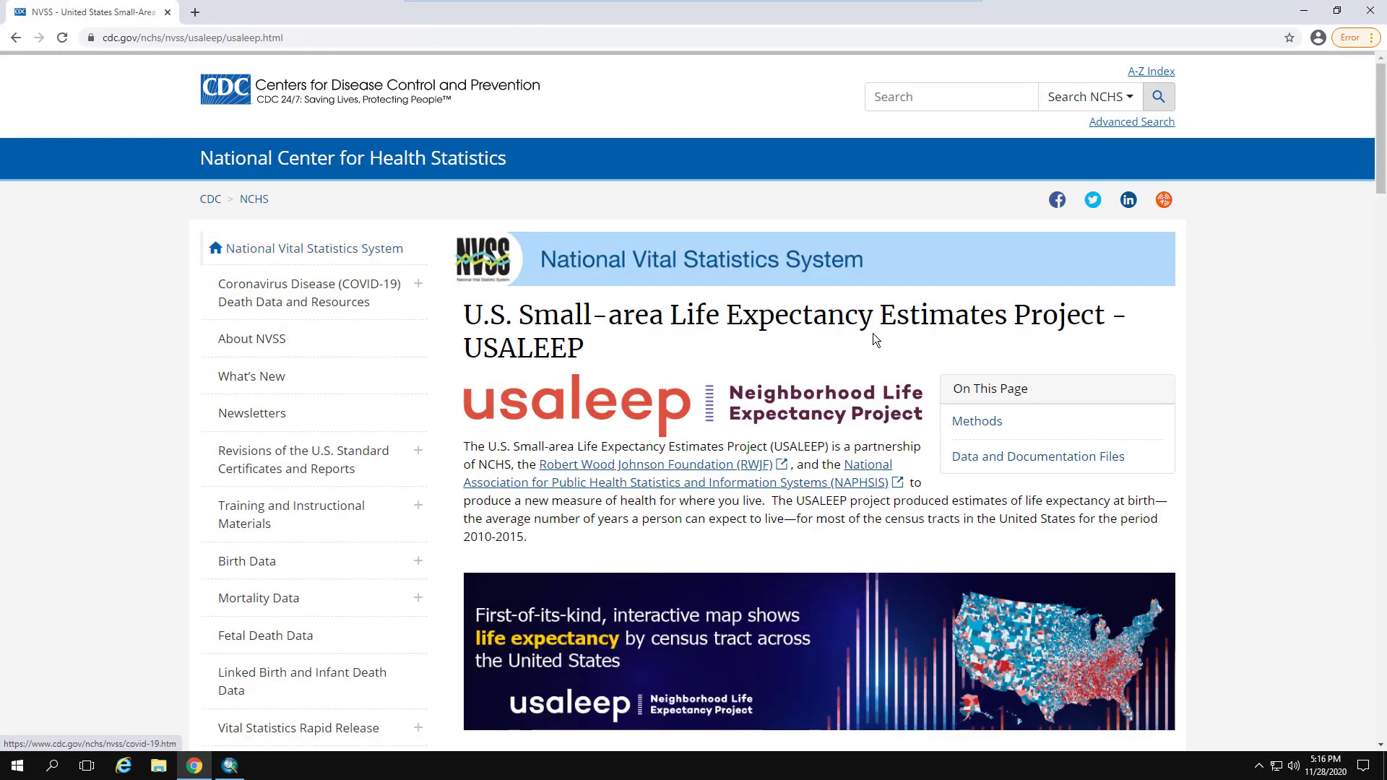
Examine the USALEEP project description, methods and documentation notes down to the table of data files.
scroll(388, 193, down, 1)
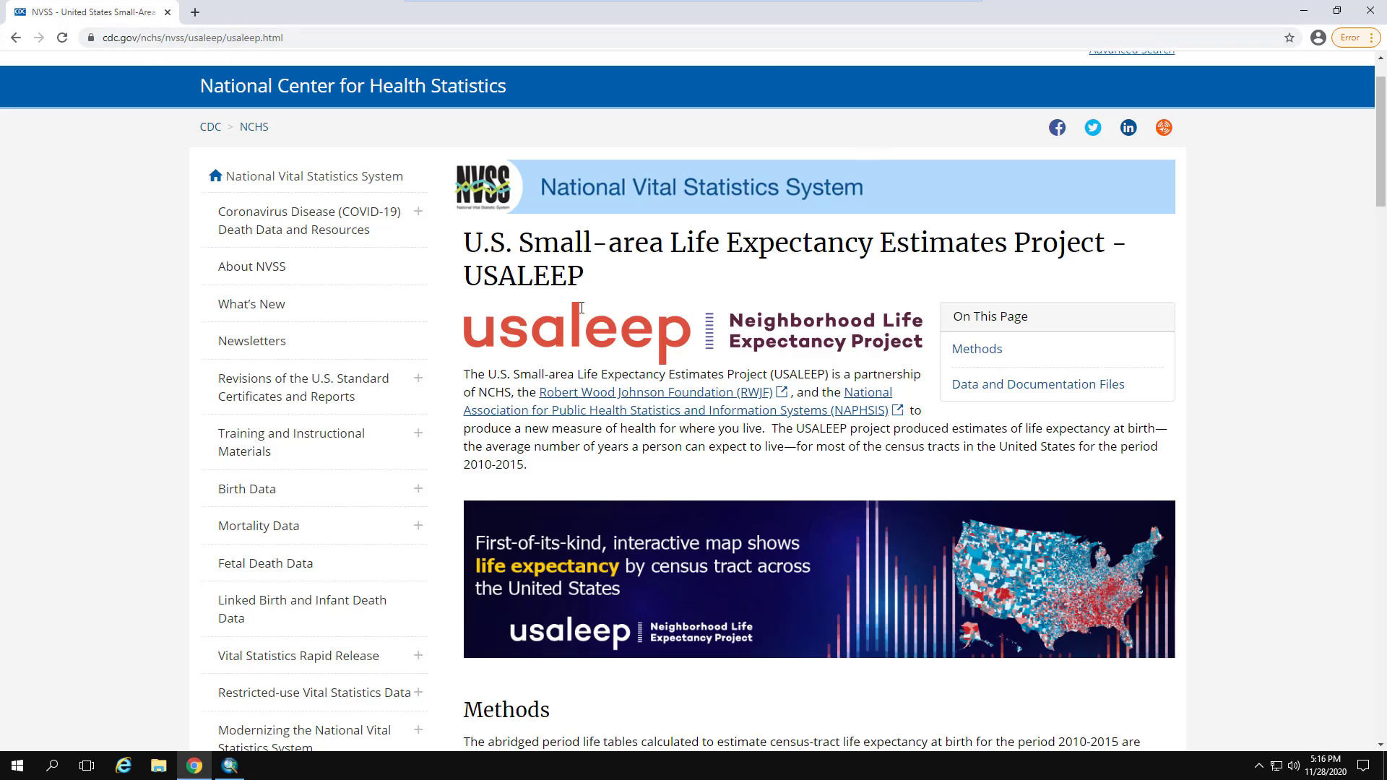
scroll(846, 327, down, 1)
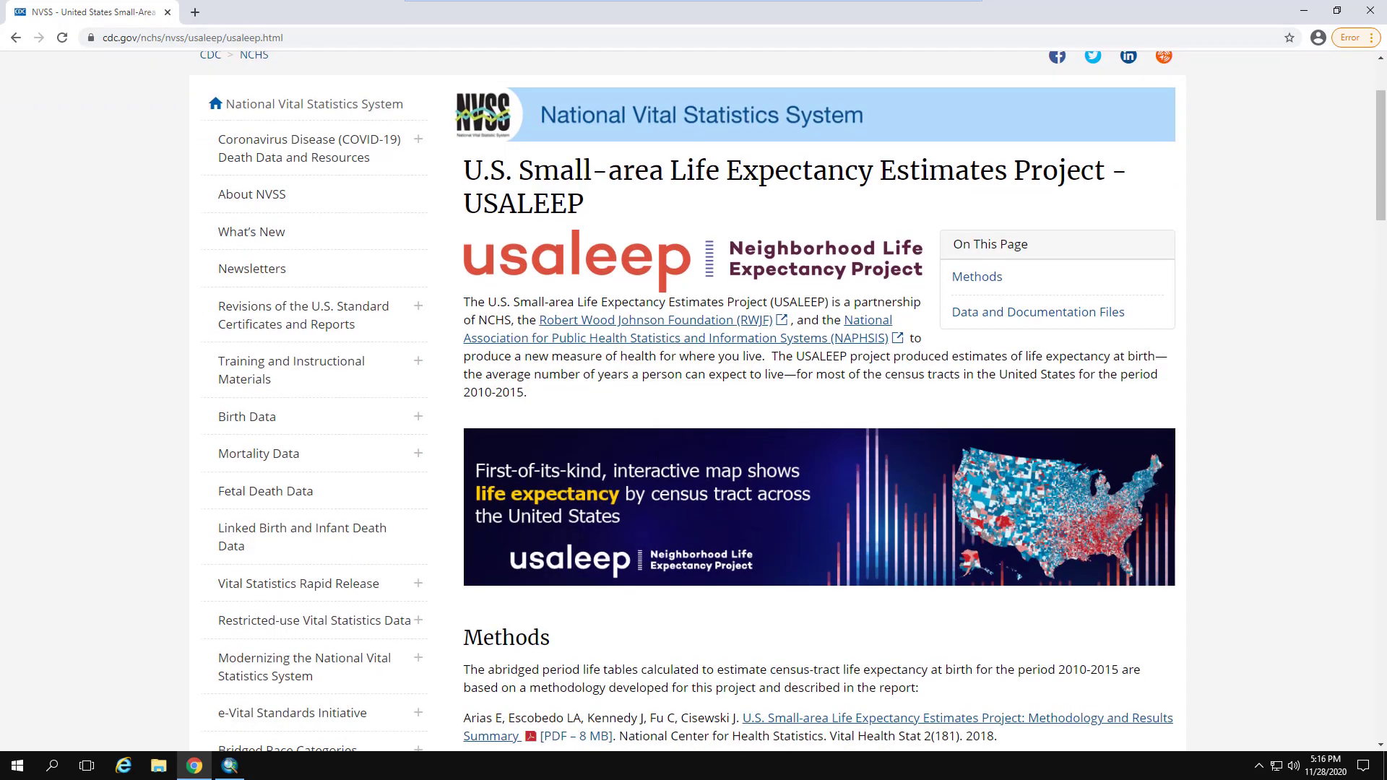
scroll(736, 396, down, 2)
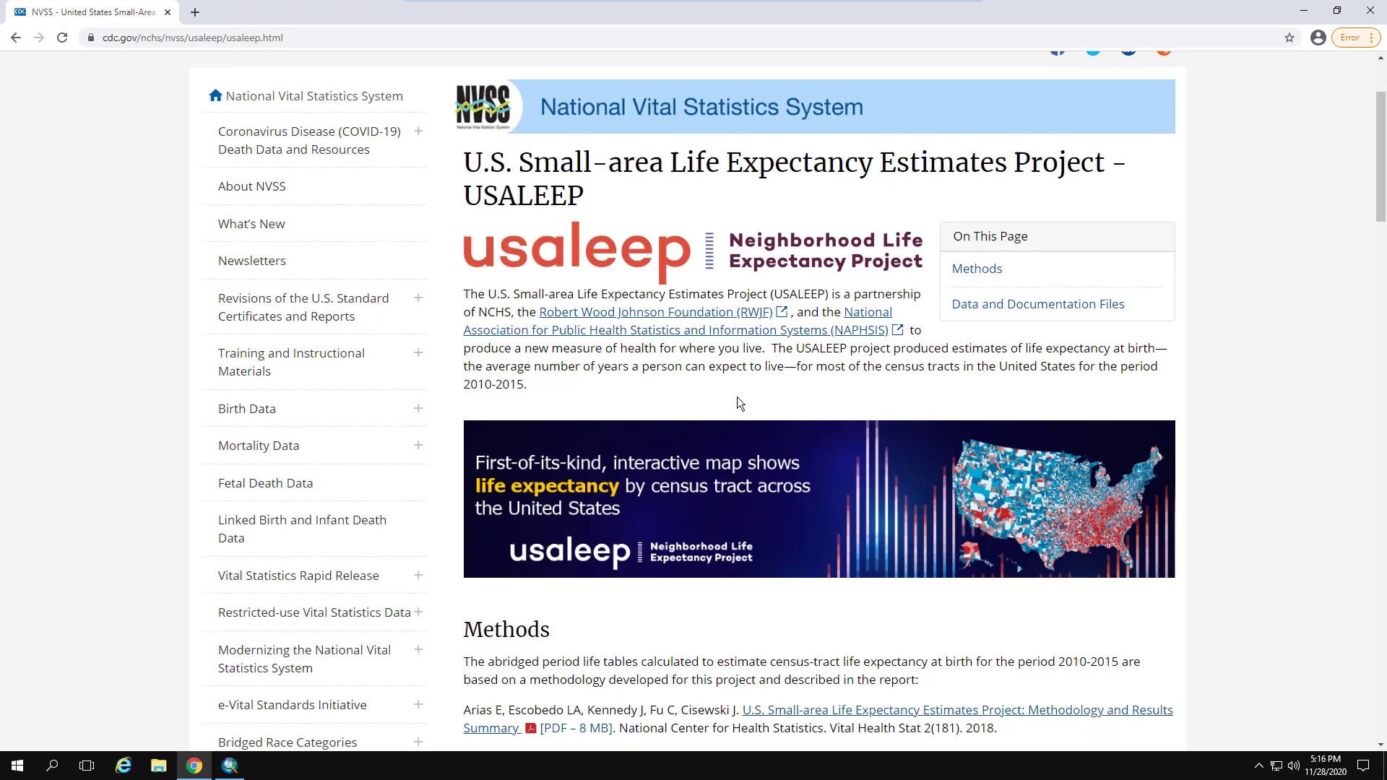
scroll(944, 266, down, 3)
scroll(926, 267, down, 7)
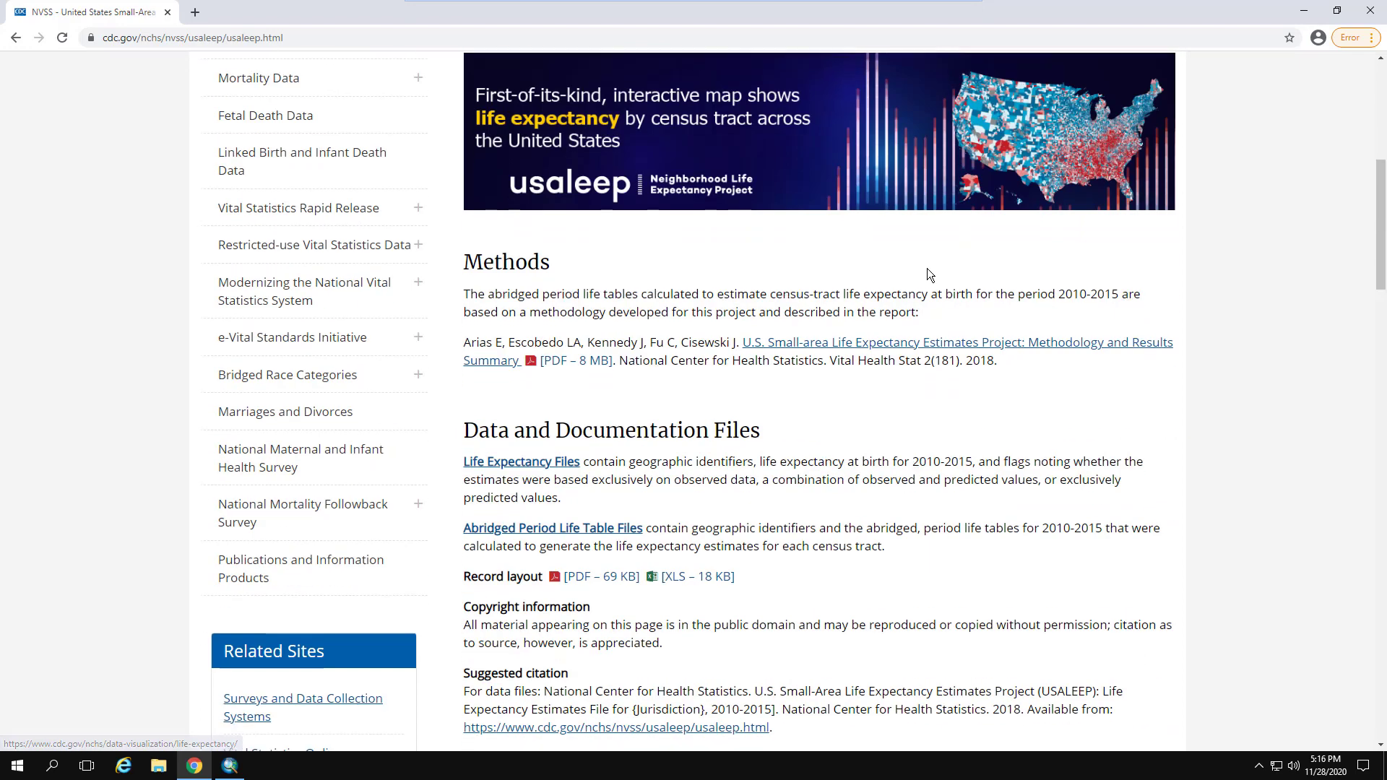
scroll(926, 267, down, 3)
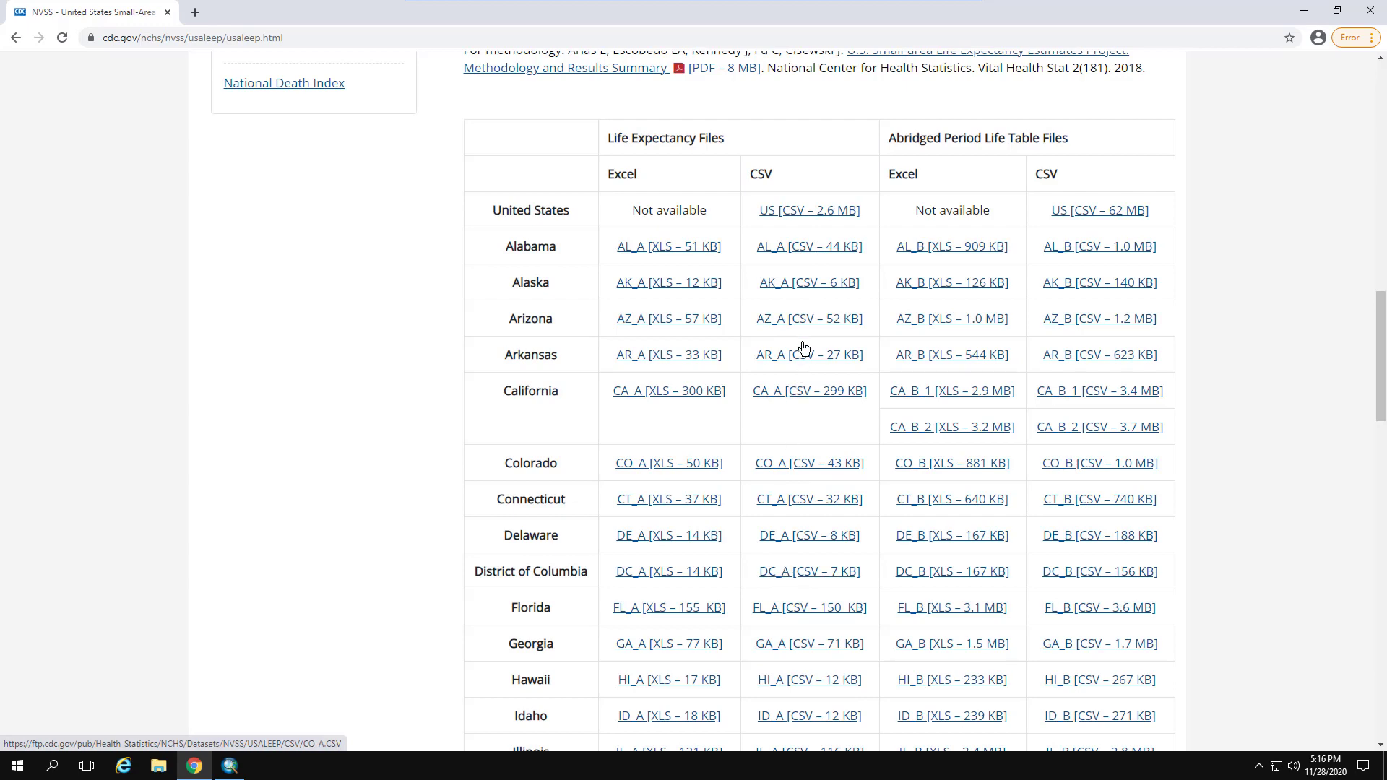
Look through the state-by-state table of Life Expectancy Files, including the Kansas and Missouri Excel and CSV entries.
scroll(803, 339, down, 1)
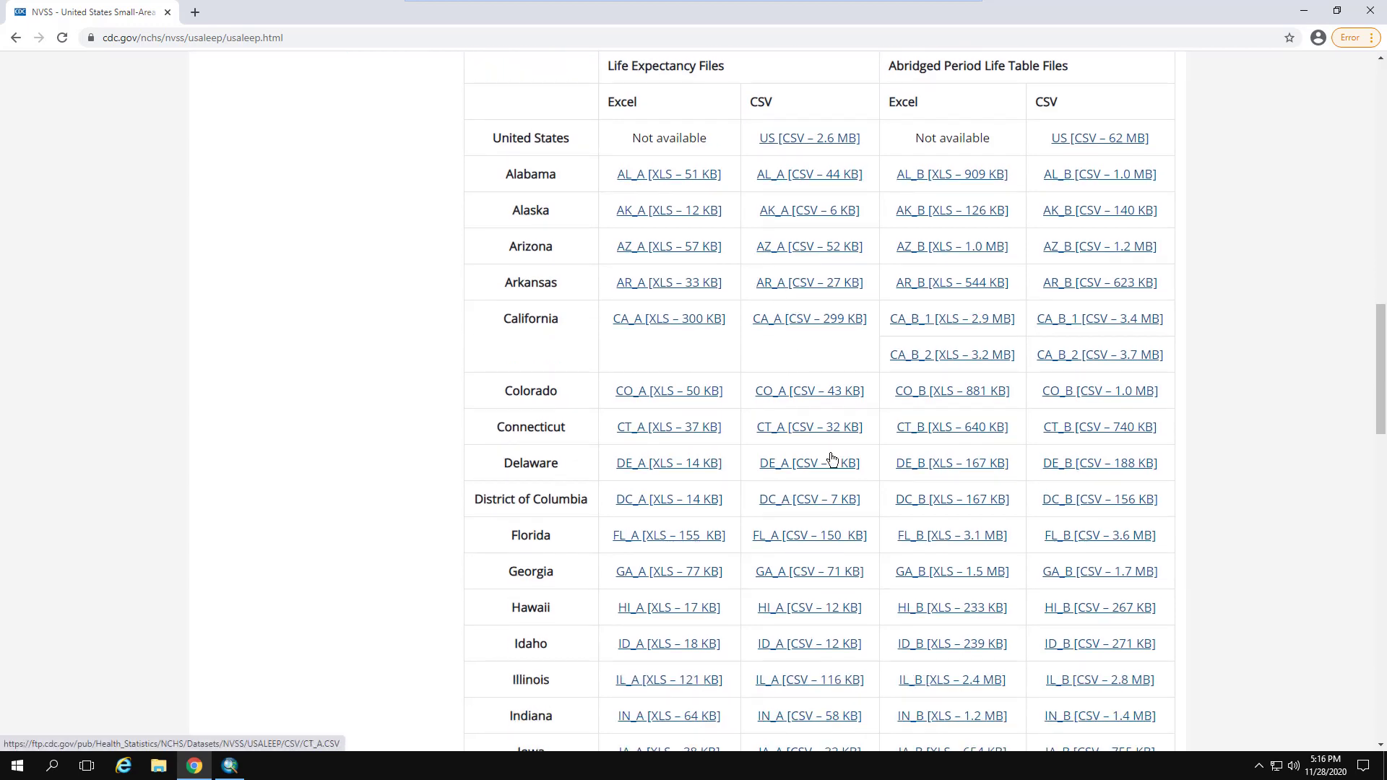
scroll(831, 435, down, 3)
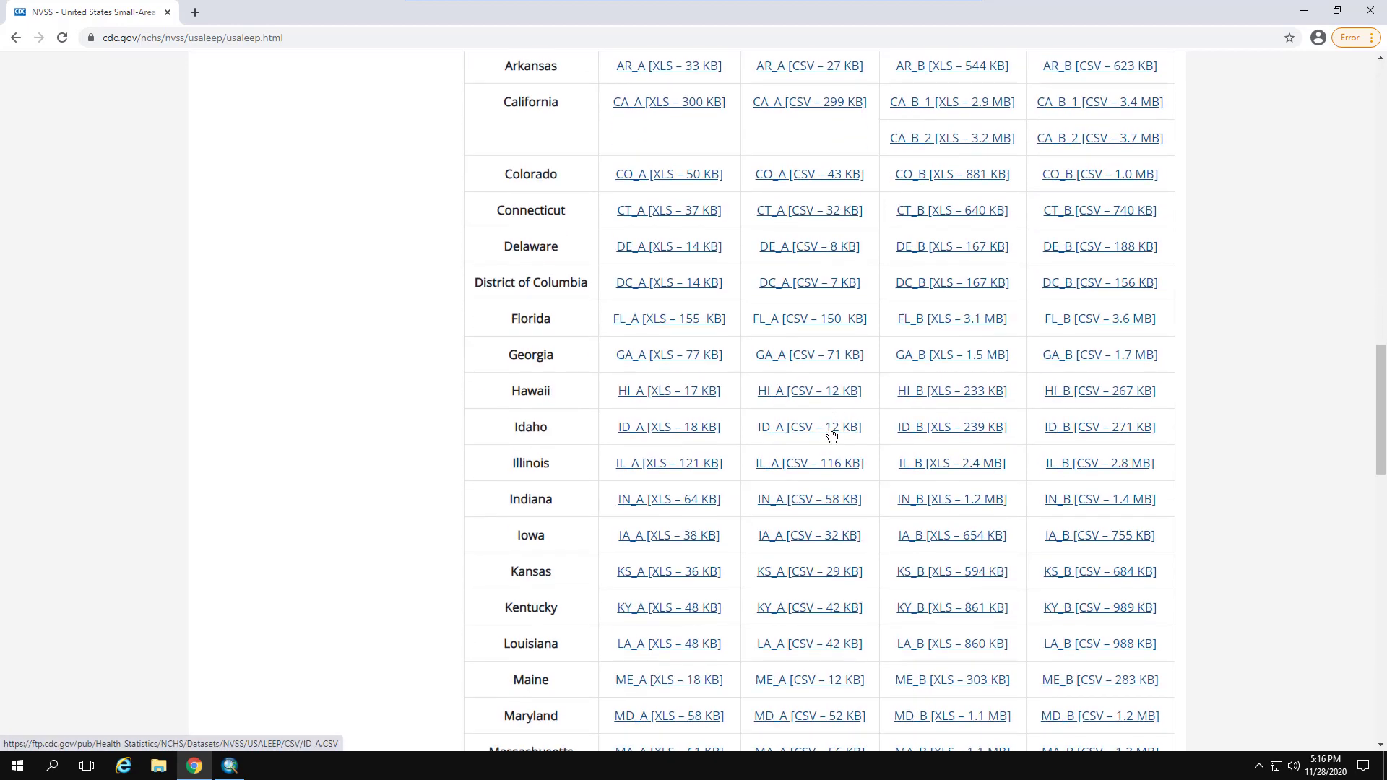
scroll(831, 434, down, 1)
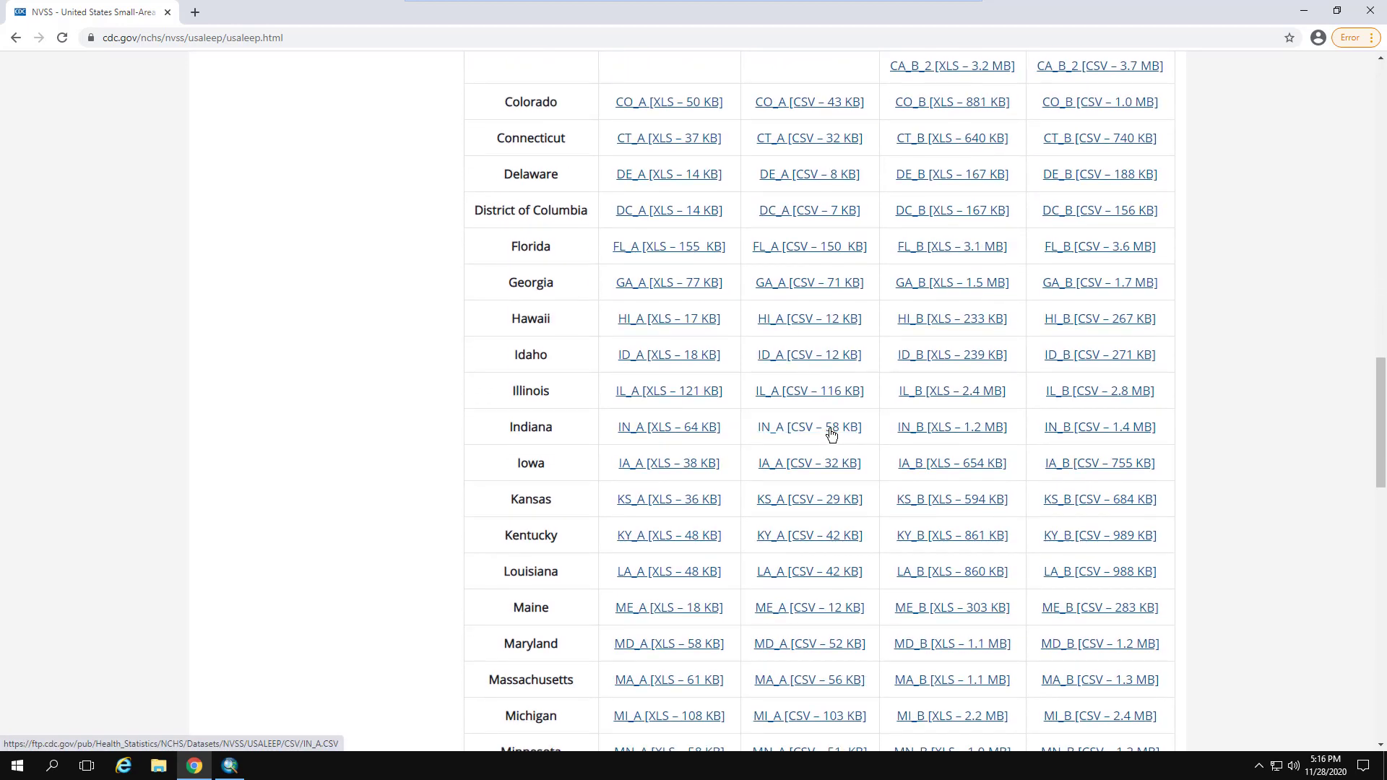
scroll(830, 434, down, 5)
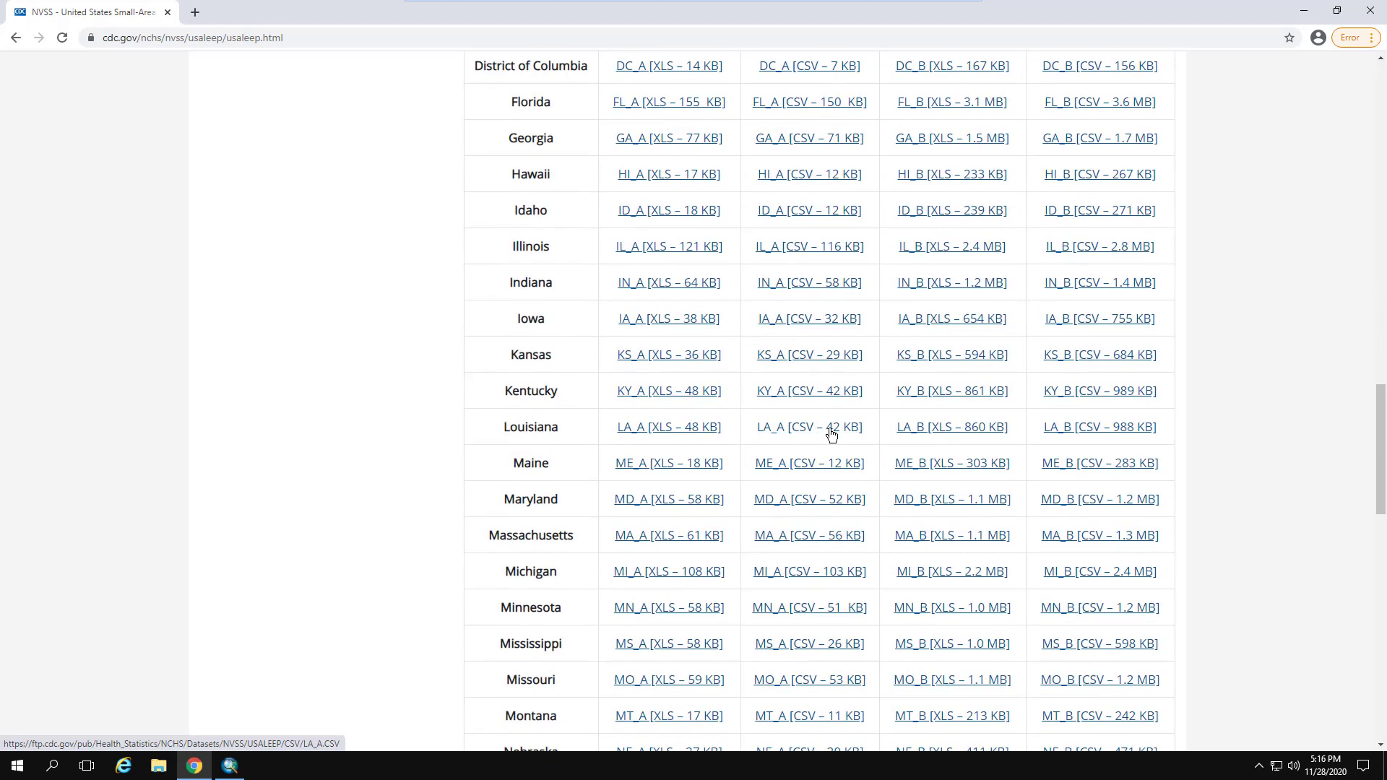
scroll(831, 434, down, 2)
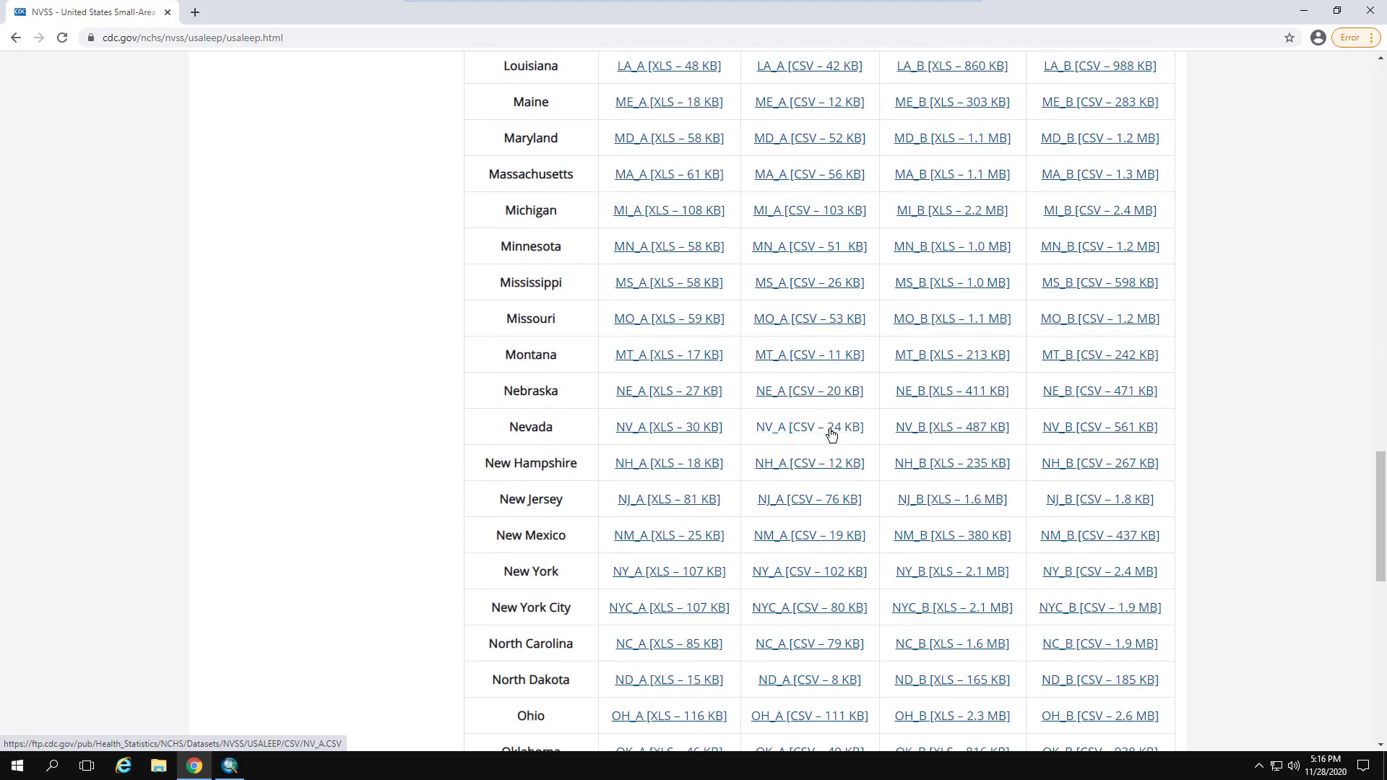
scroll(830, 434, down, 1)
scroll(830, 434, down, 2)
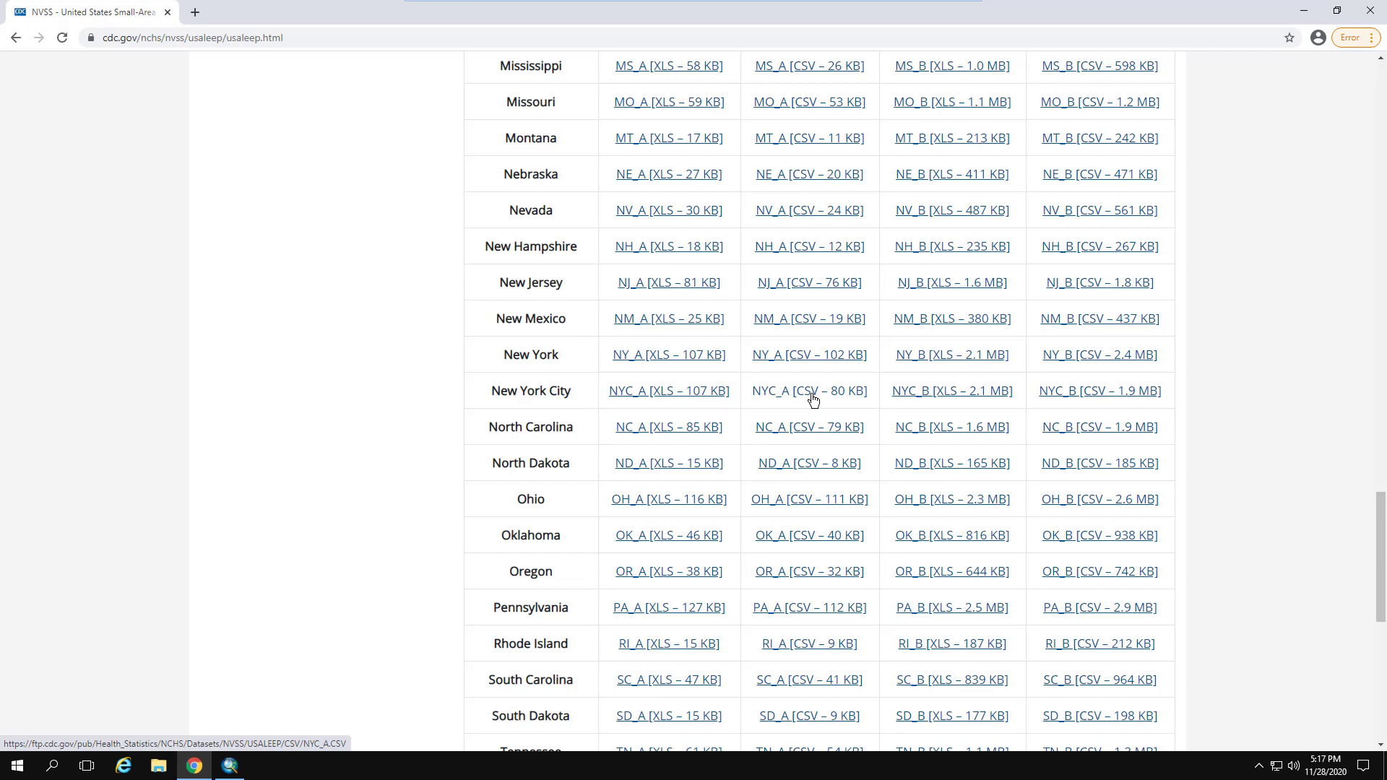
scroll(813, 399, down, 5)
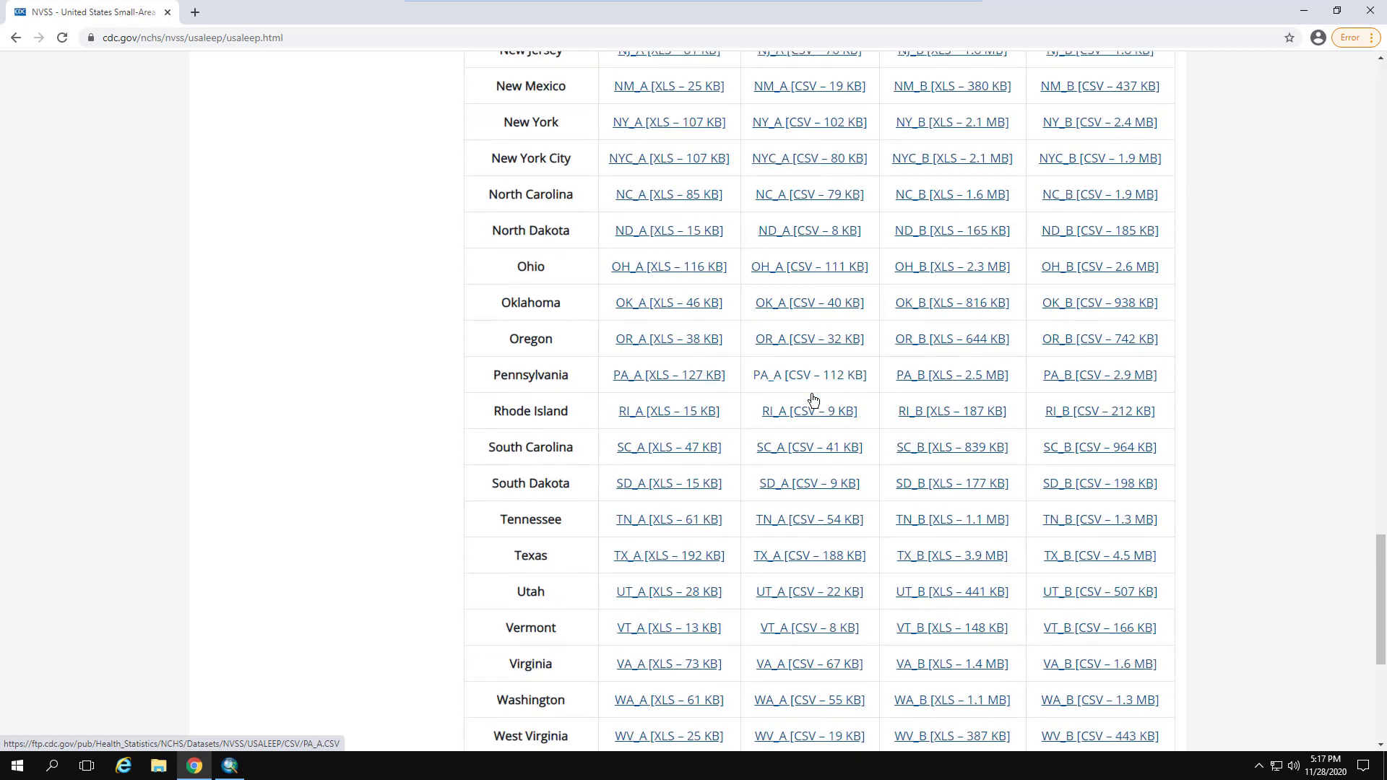
scroll(812, 399, up, 1)
scroll(812, 399, up, 17)
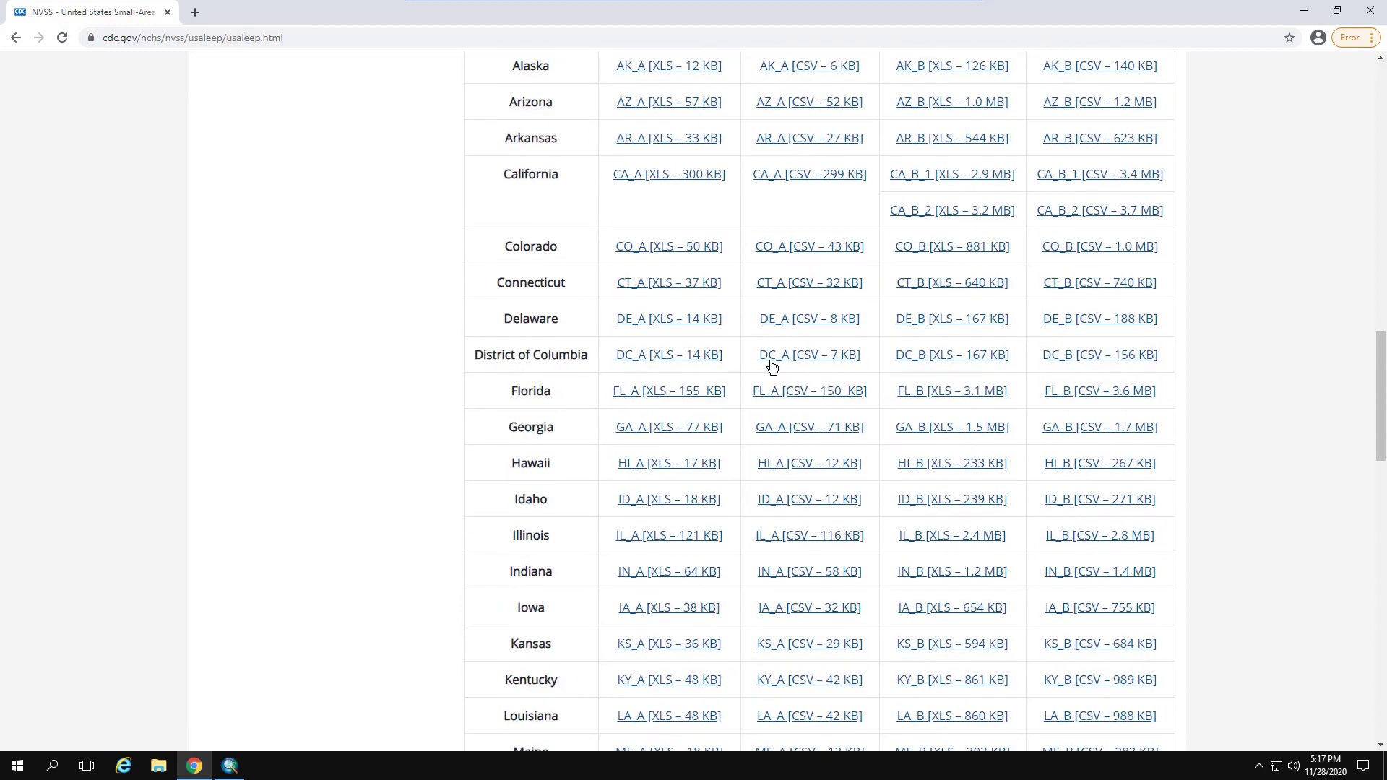
scroll(805, 393, down, 2)
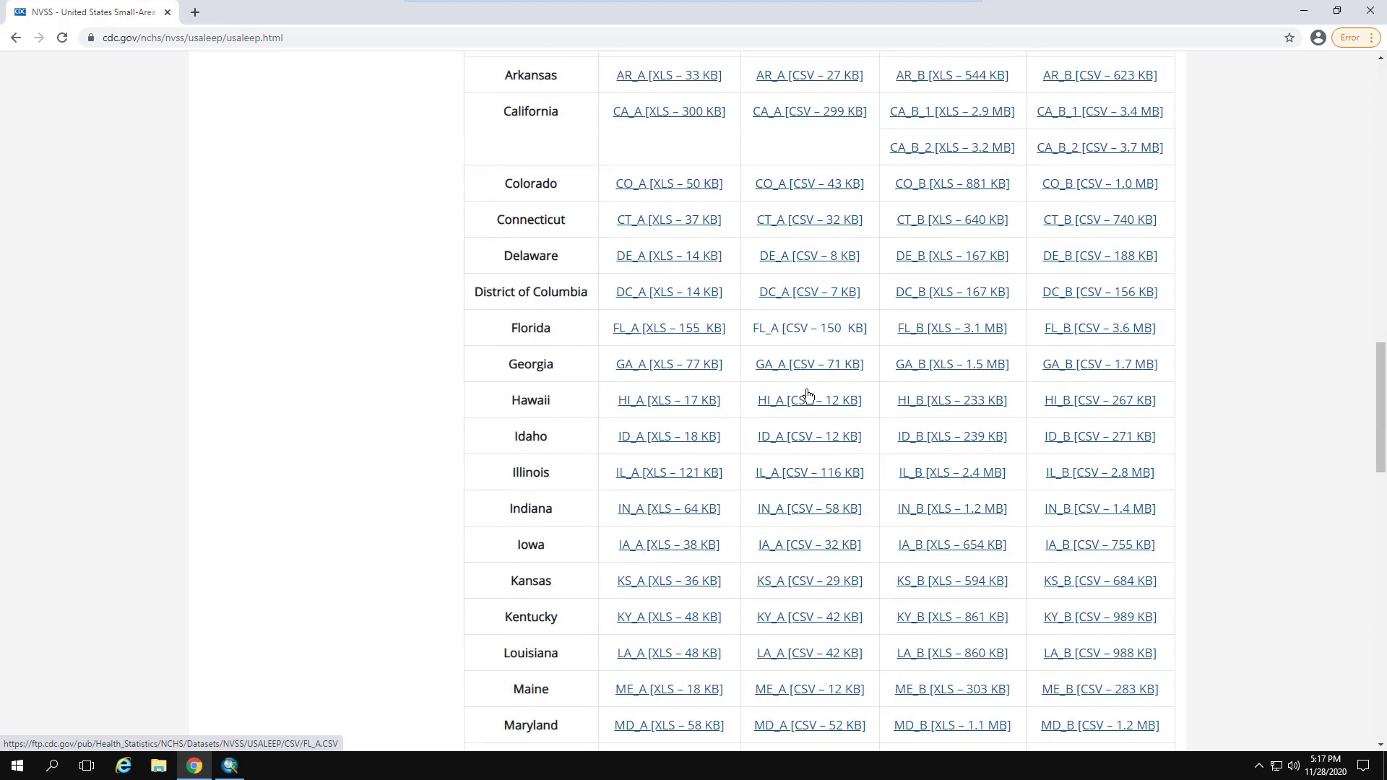
scroll(801, 386, down, 3)
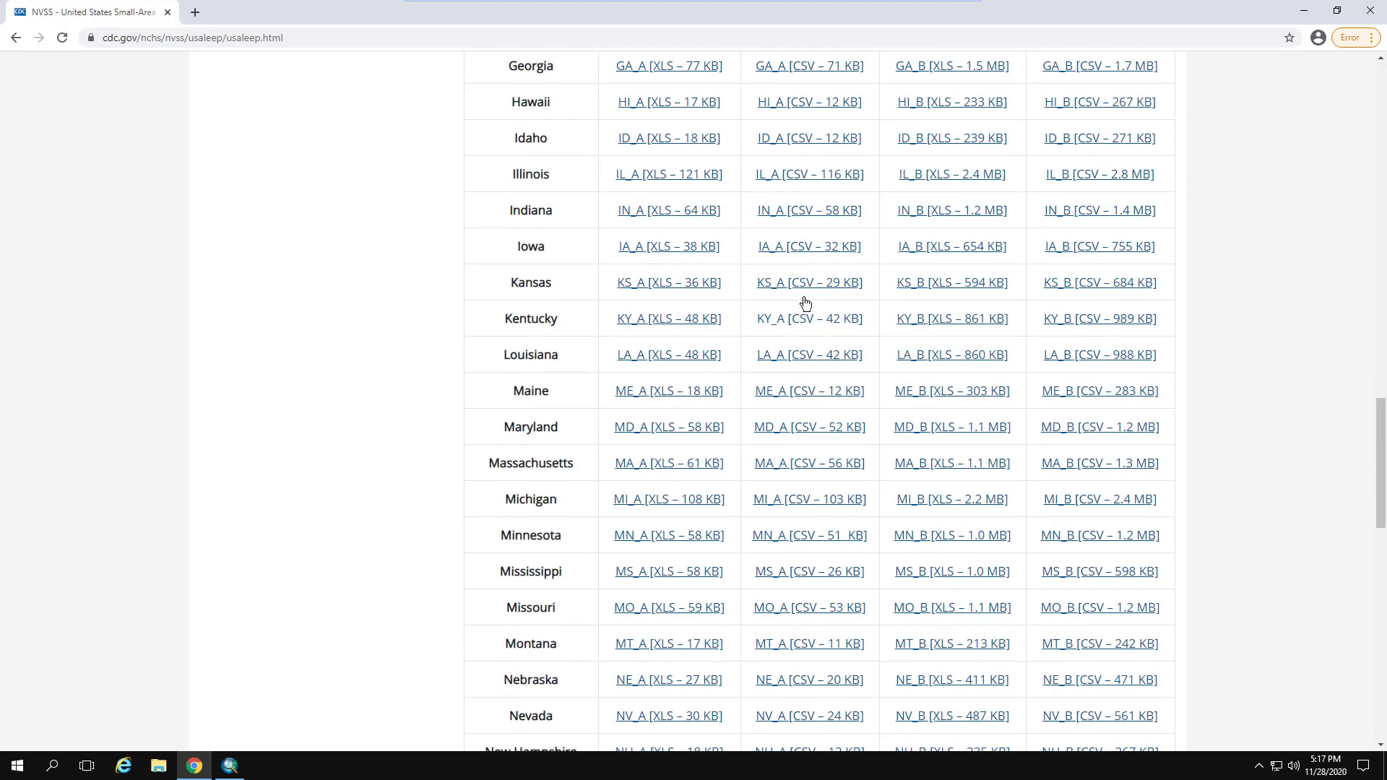
scroll(822, 405, up, 12)
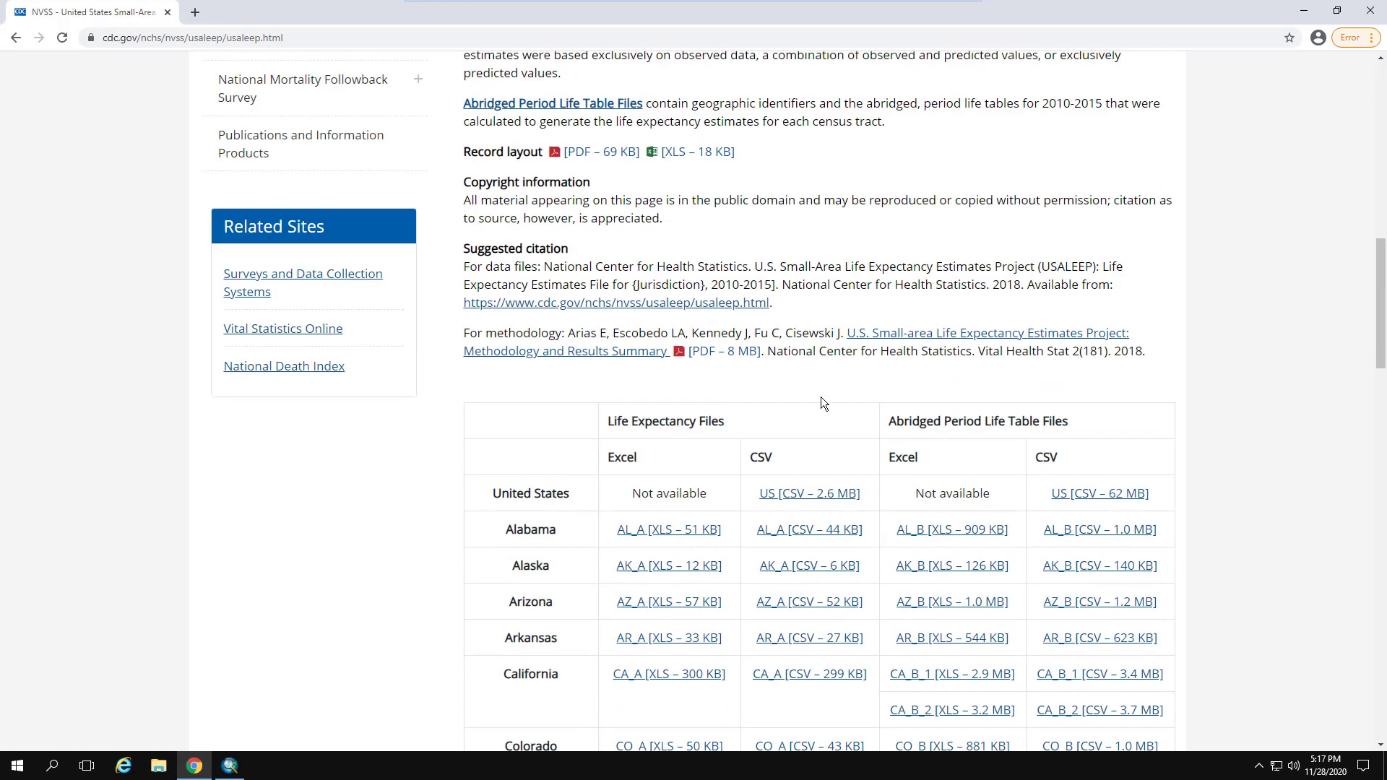
scroll(796, 538, down, 10)
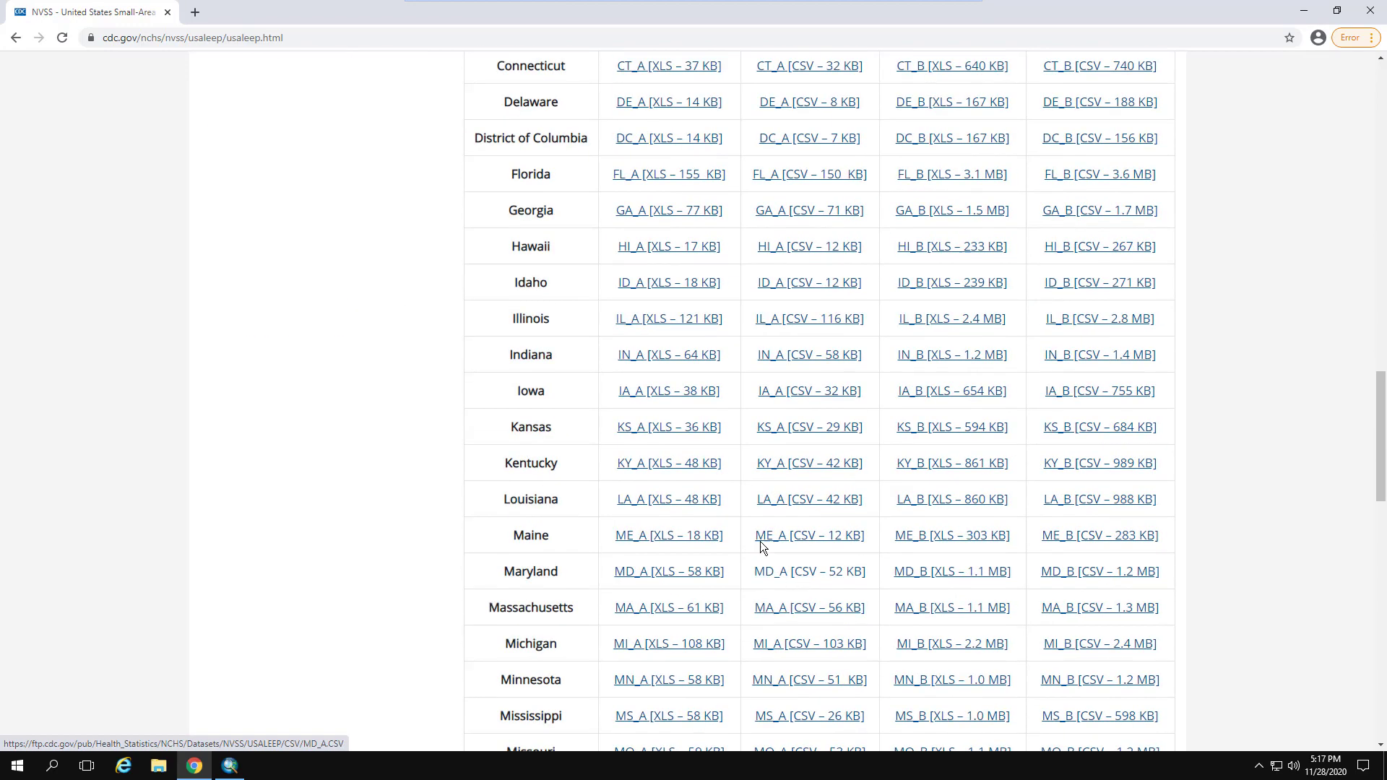
Download the Kansas KS_A and Missouri MO_A life expectancy files in CSV format.
click(778, 432)
scroll(776, 441, down, 1)
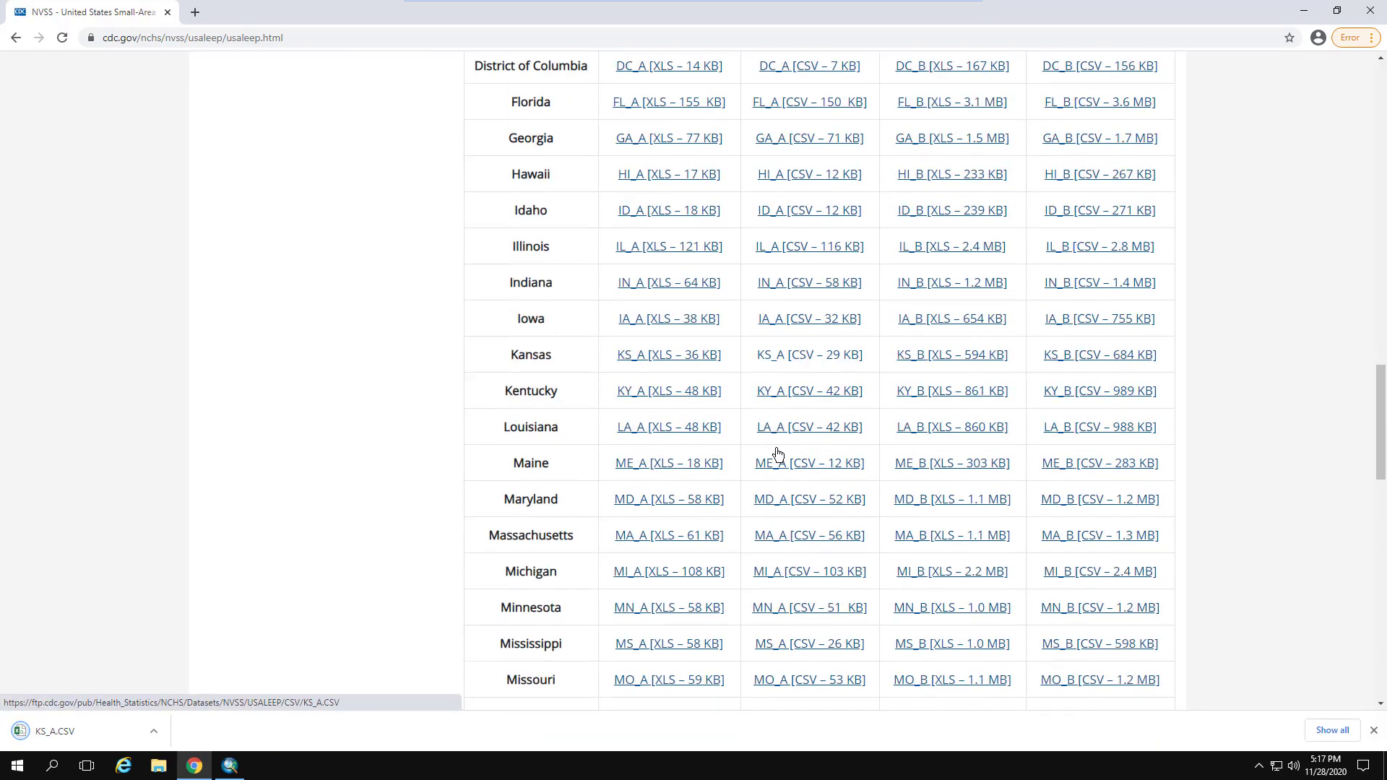
scroll(796, 647, down, 2)
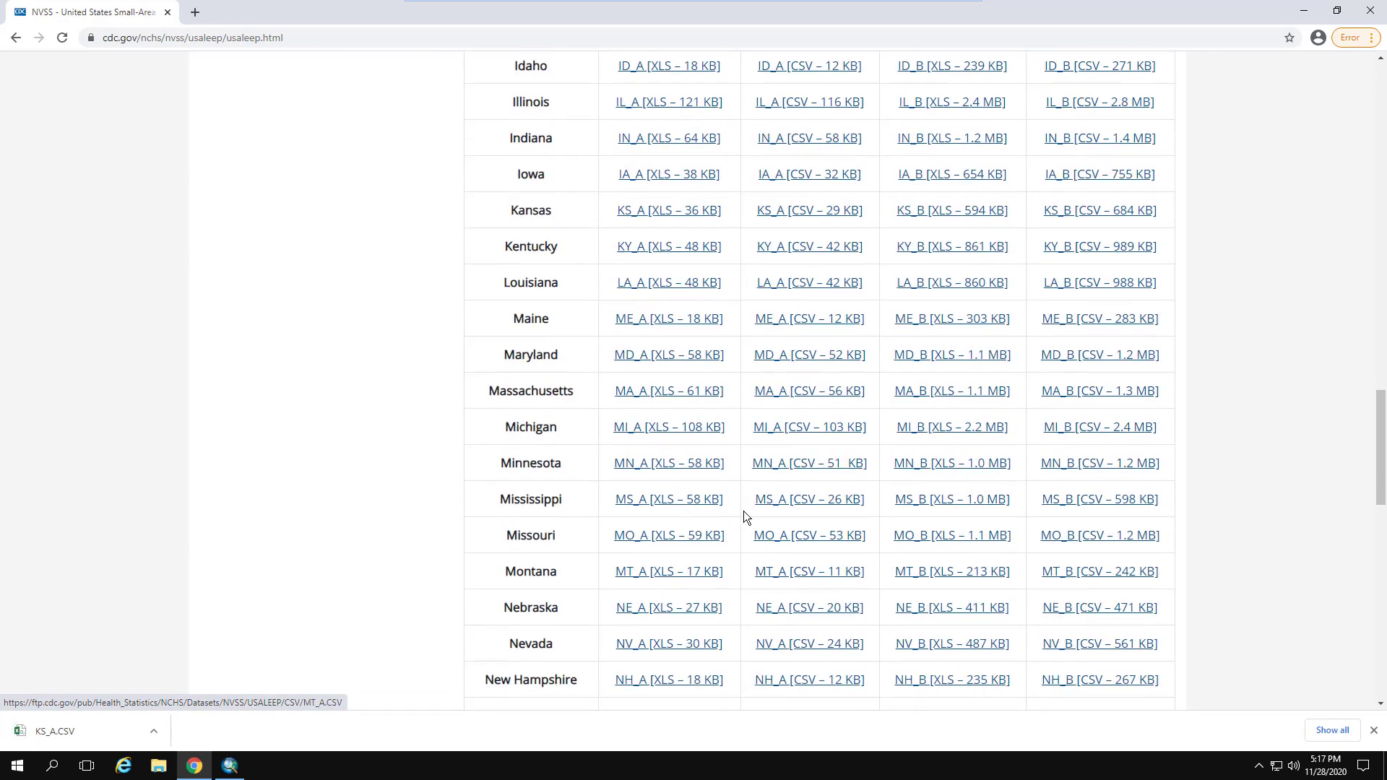
click(804, 537)
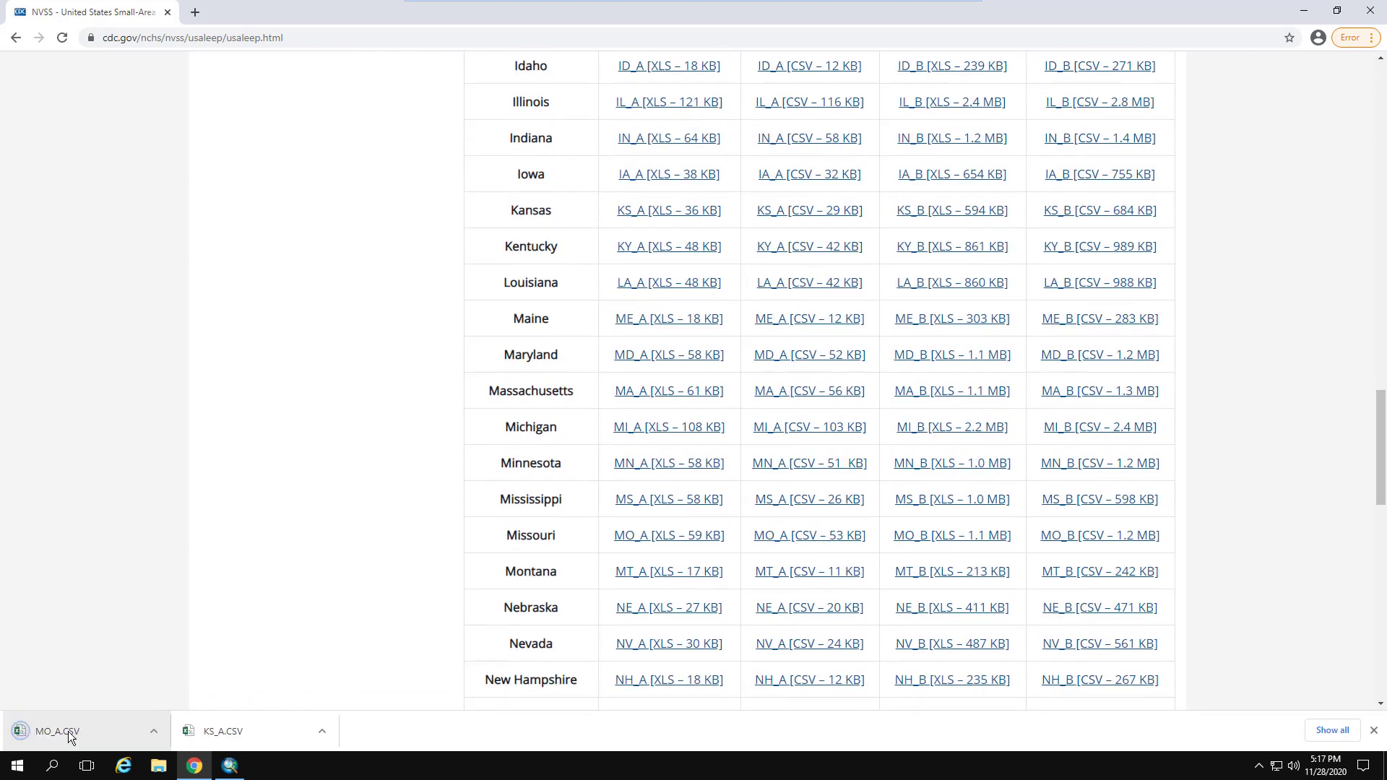
Open the downloaded KS_A.CSV in Excel and copy all its data rows without the header, A2 to G724.
click(234, 734)
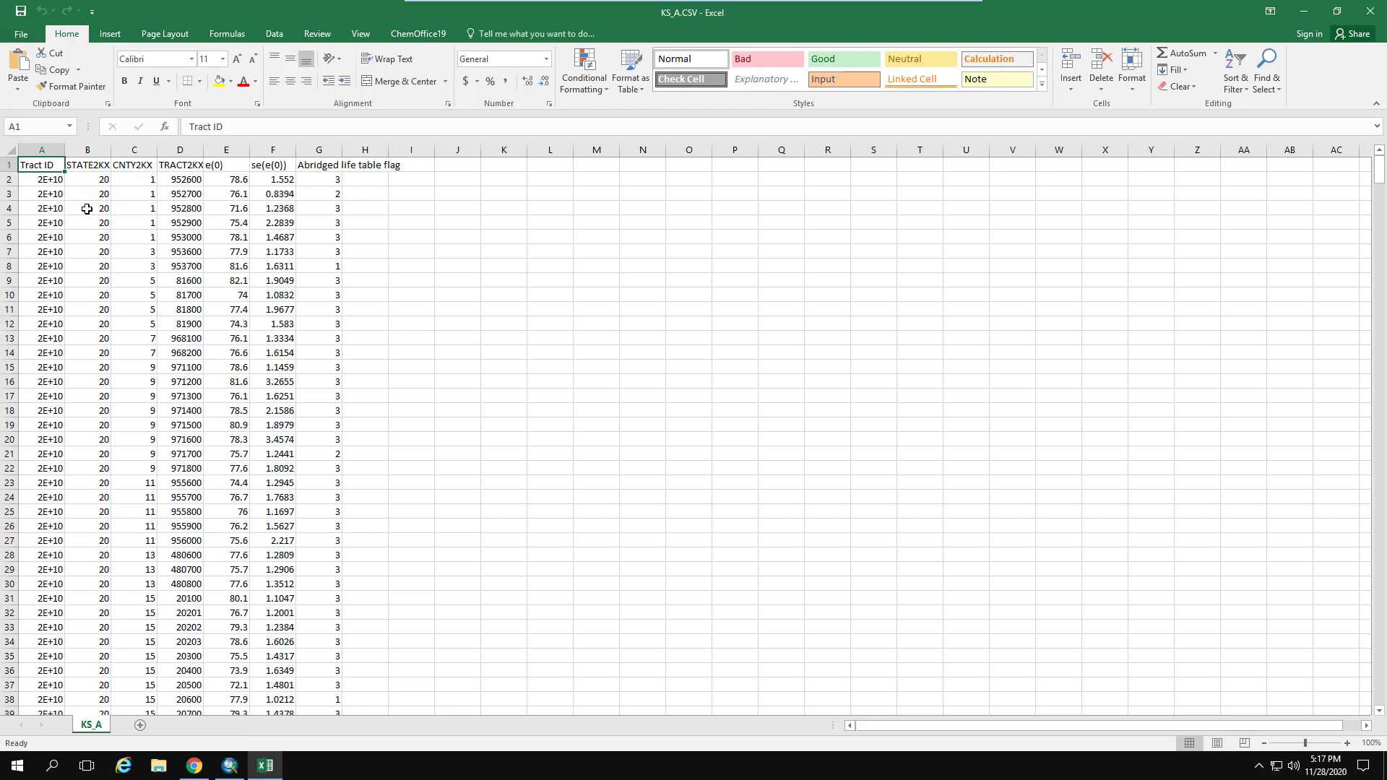
click(37, 179)
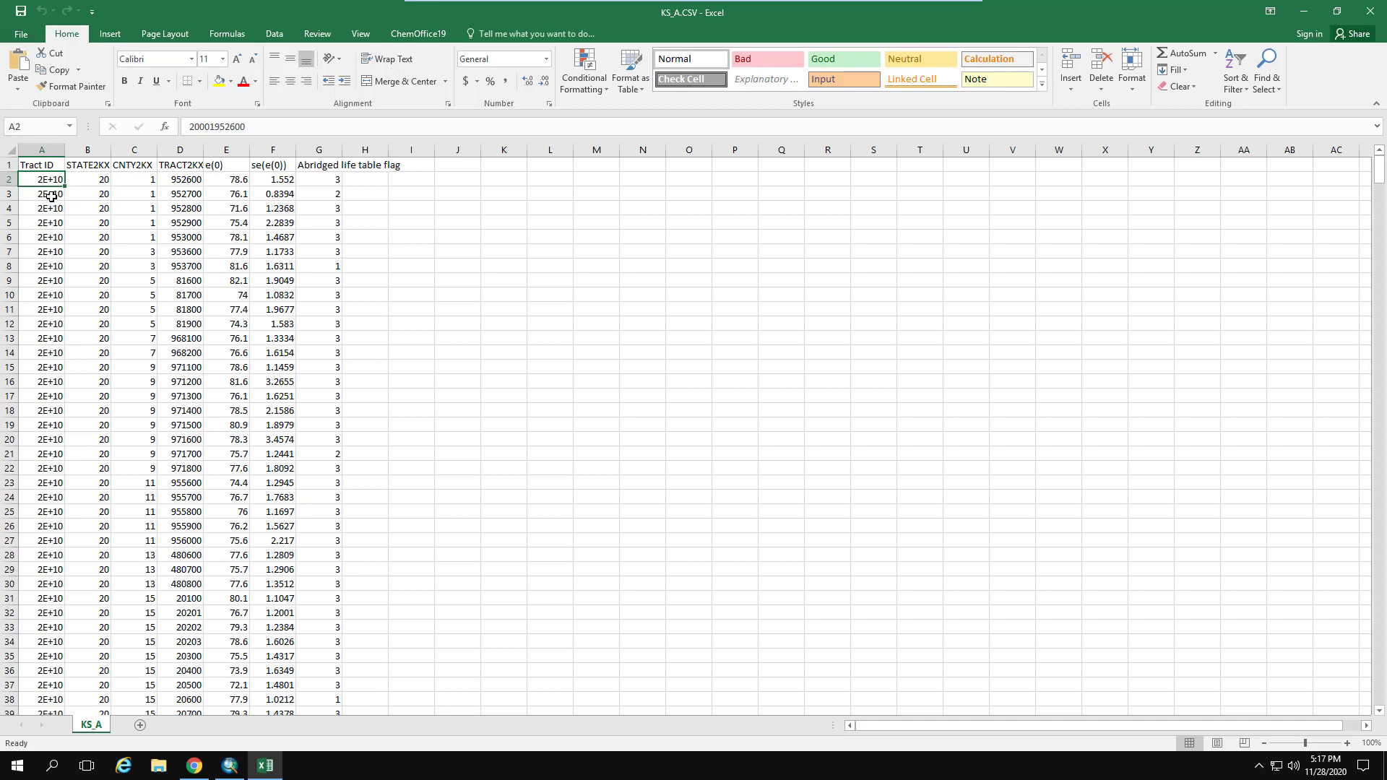
drag(1379, 173, 1383, 715)
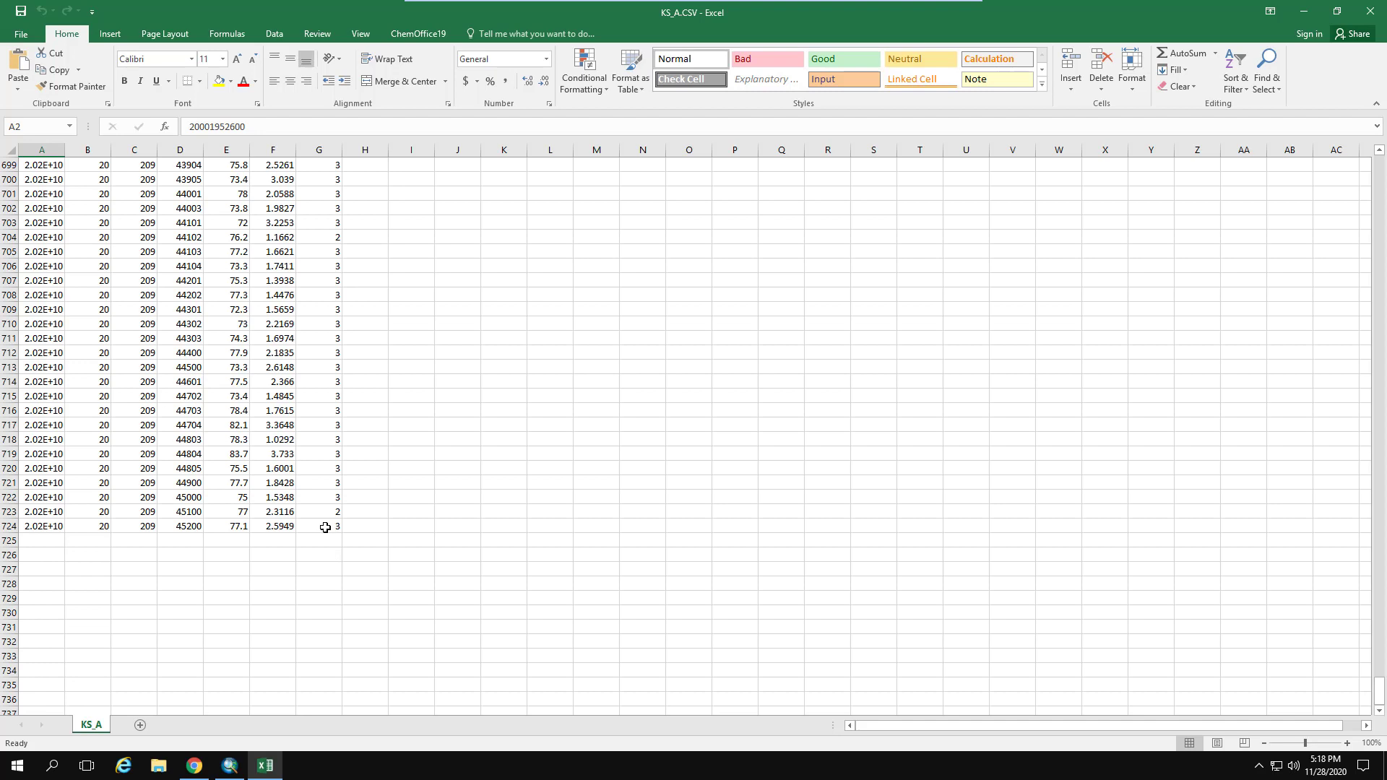
shift+click(325, 527)
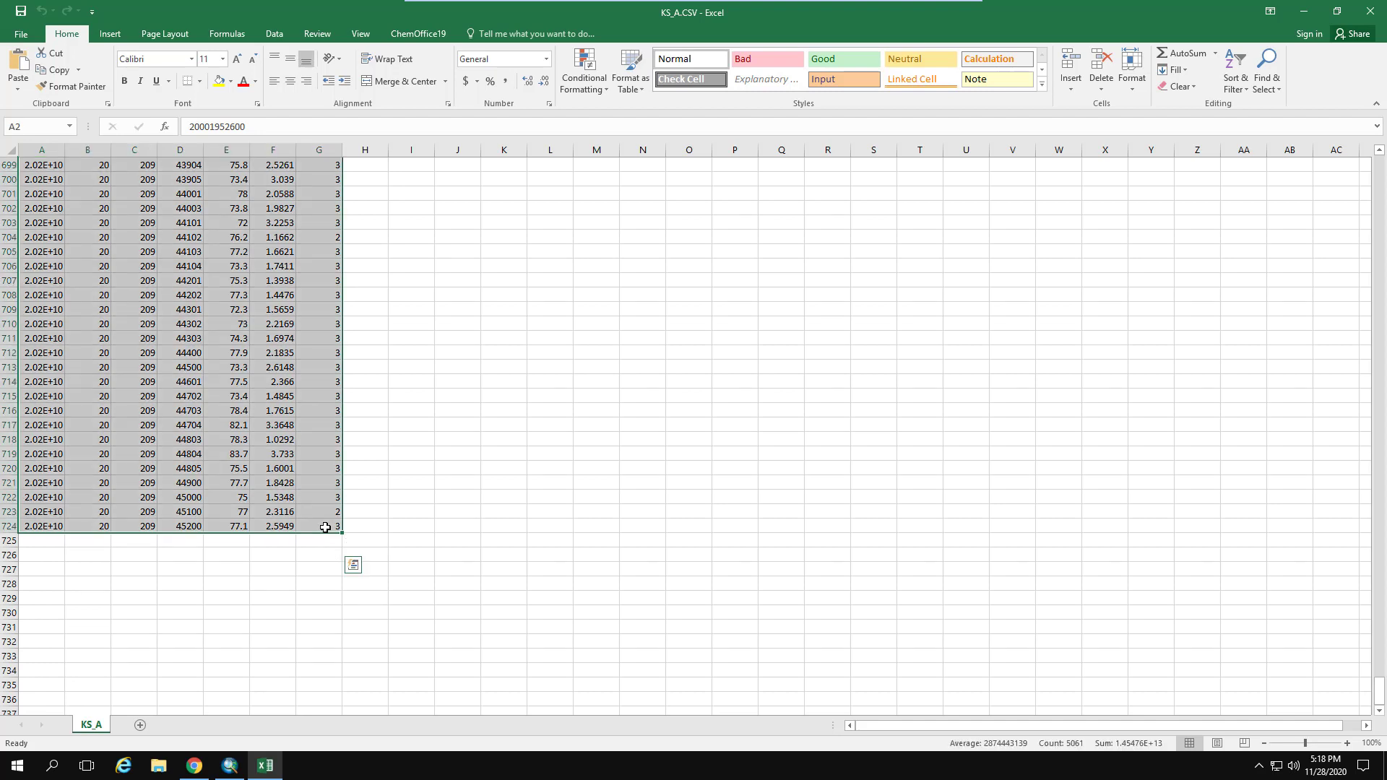
right_click(171, 338)
click(206, 365)
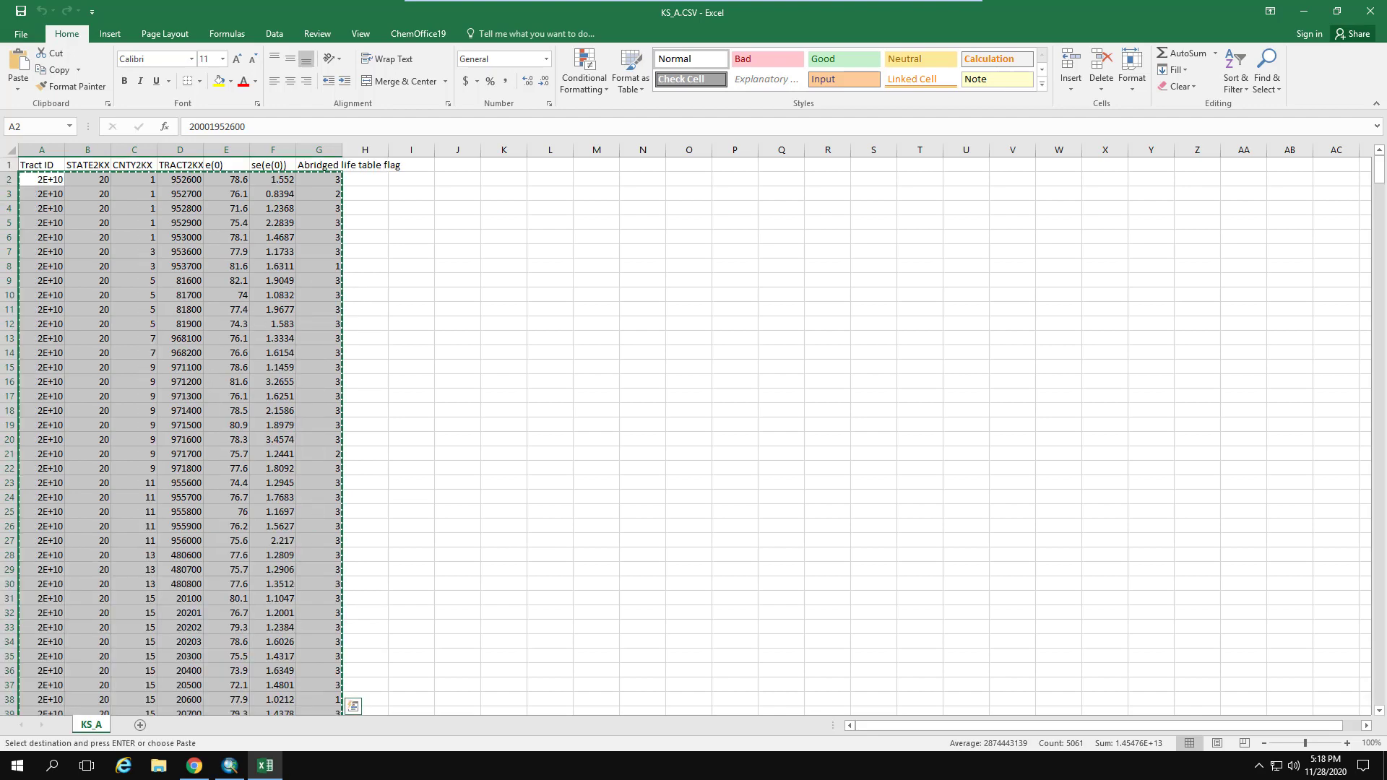
Open the downloaded MO_A.CSV, paste the Kansas rows below the Missouri data at A1320, and widen column A to fit the tract IDs.
click(194, 766)
click(77, 732)
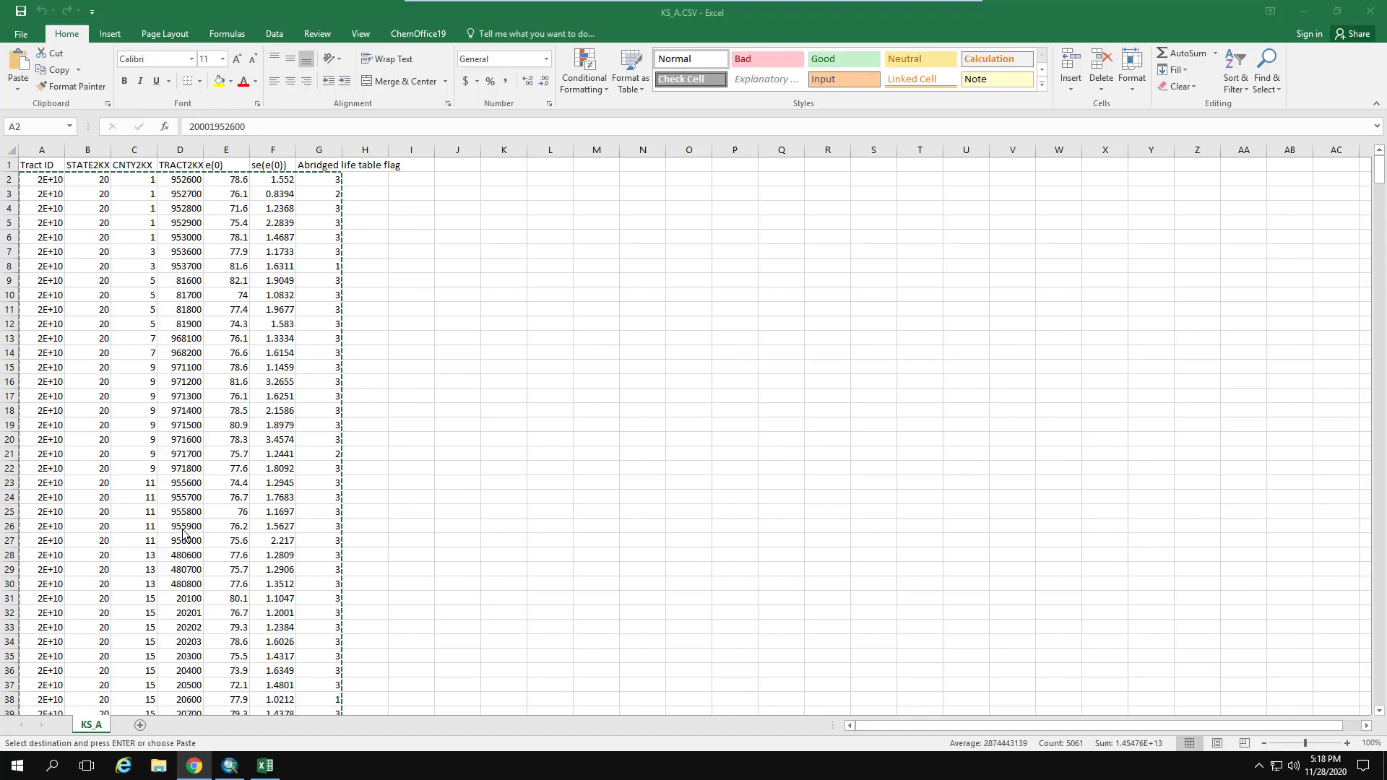
scroll(260, 450, down, 20)
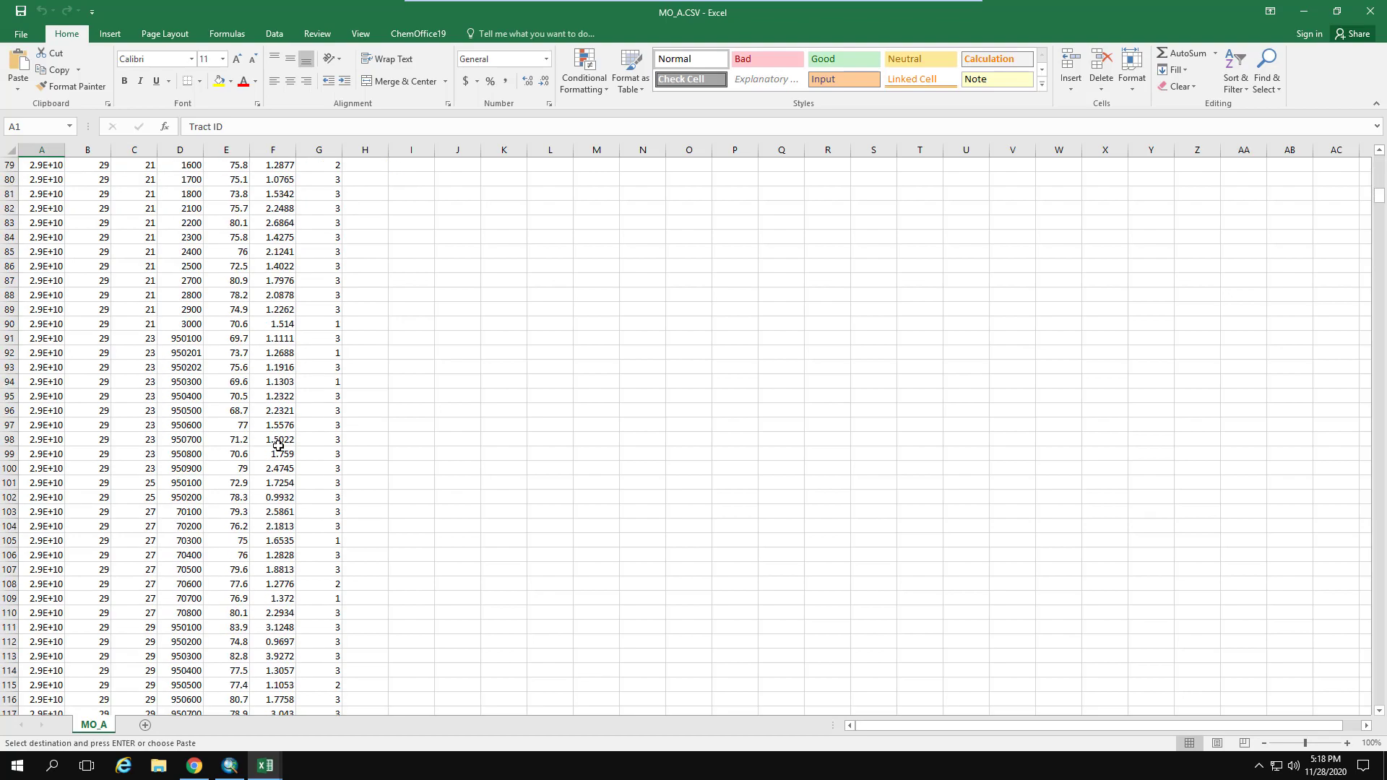
scroll(276, 469, down, 20)
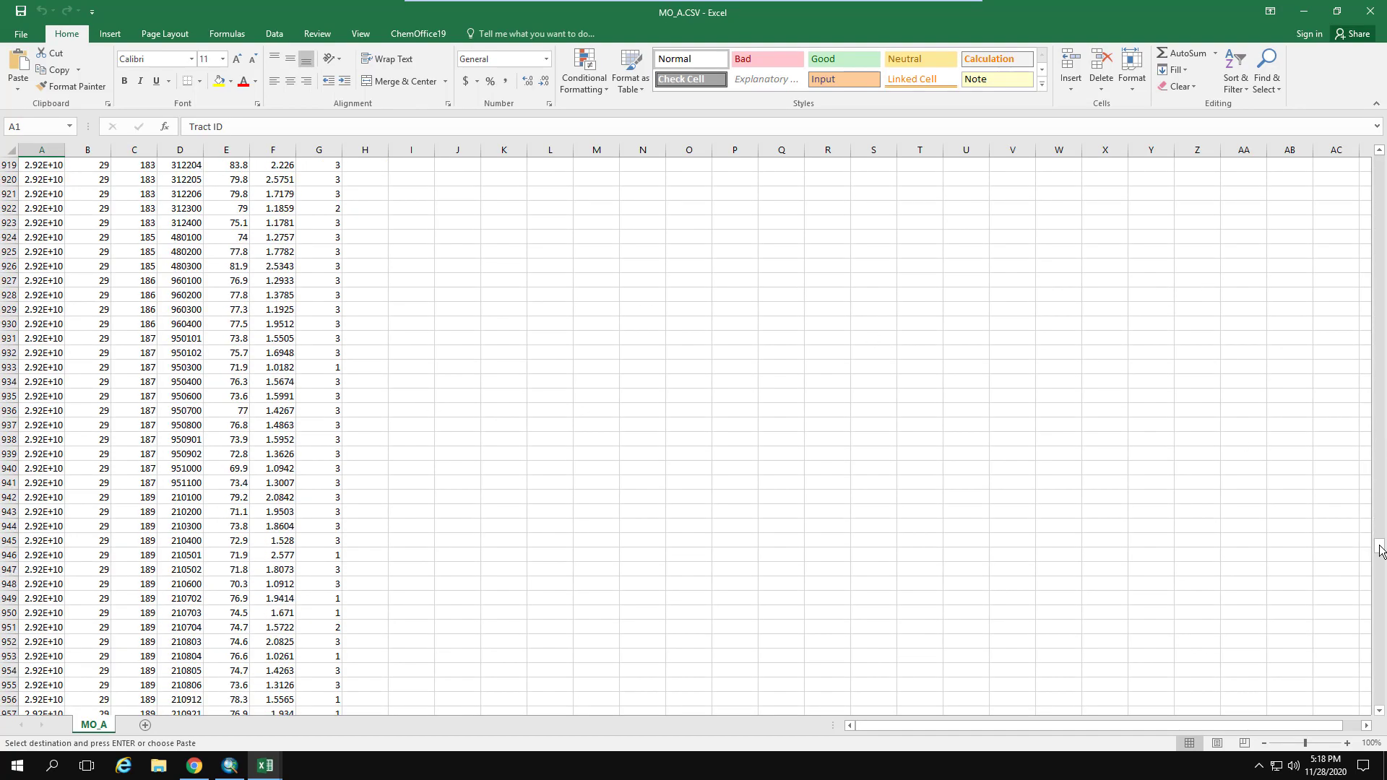
drag(1380, 552, 1385, 704)
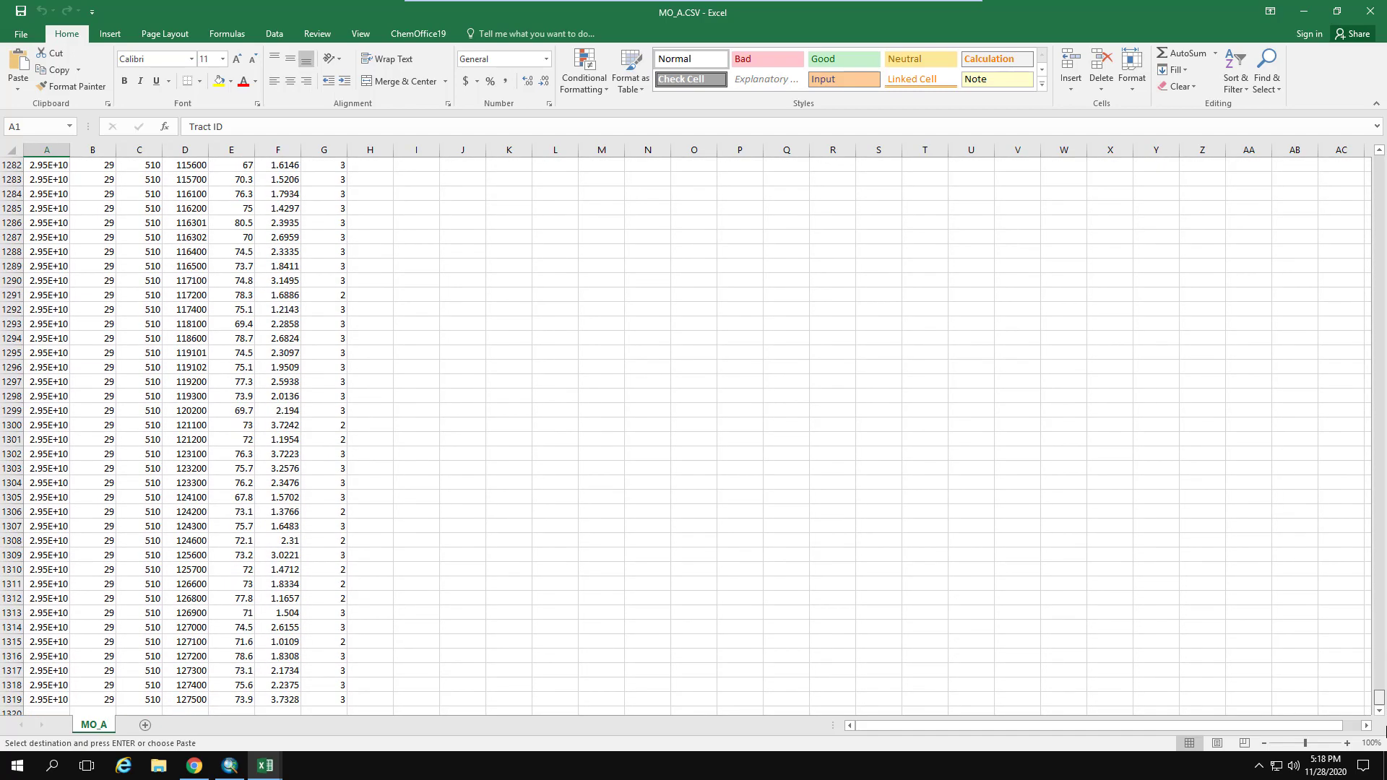
scroll(43, 505, down, 6)
click(41, 452)
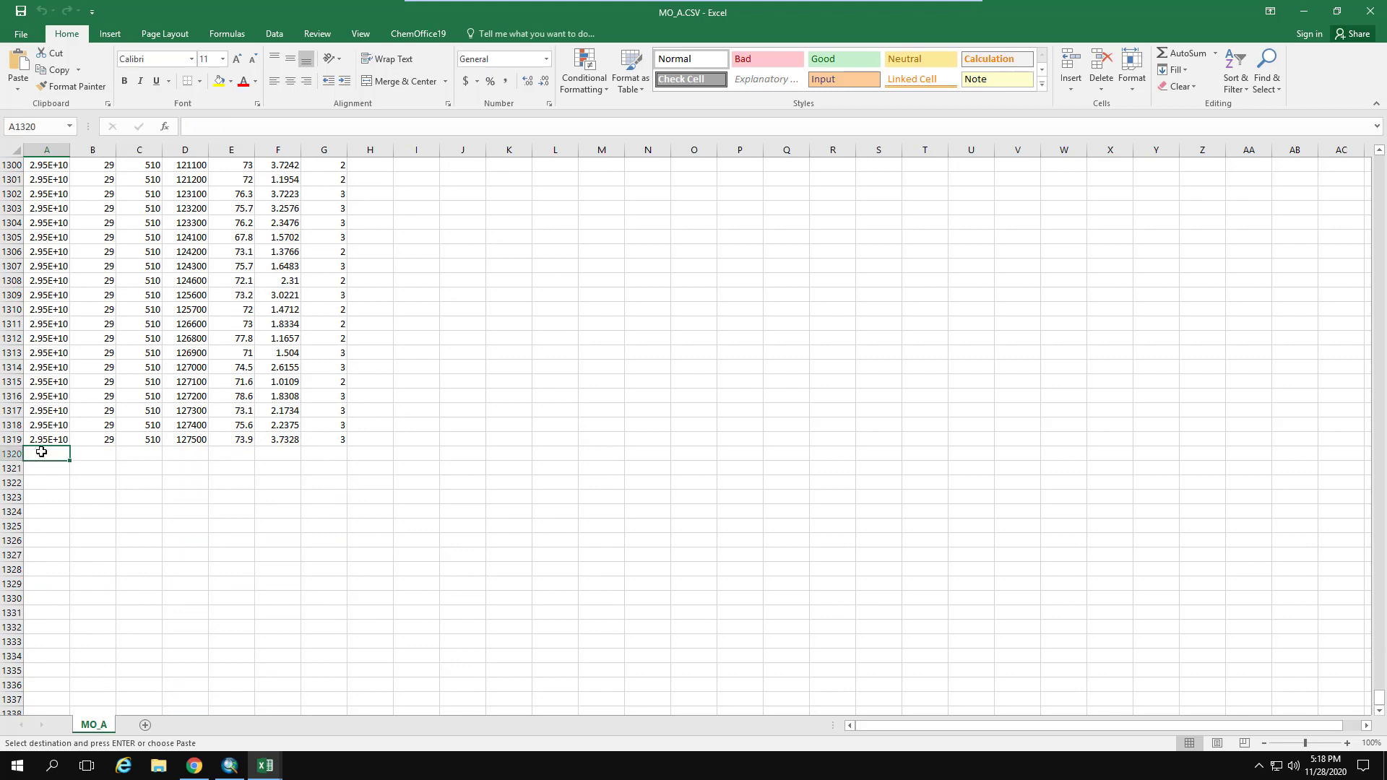
right_click(53, 454)
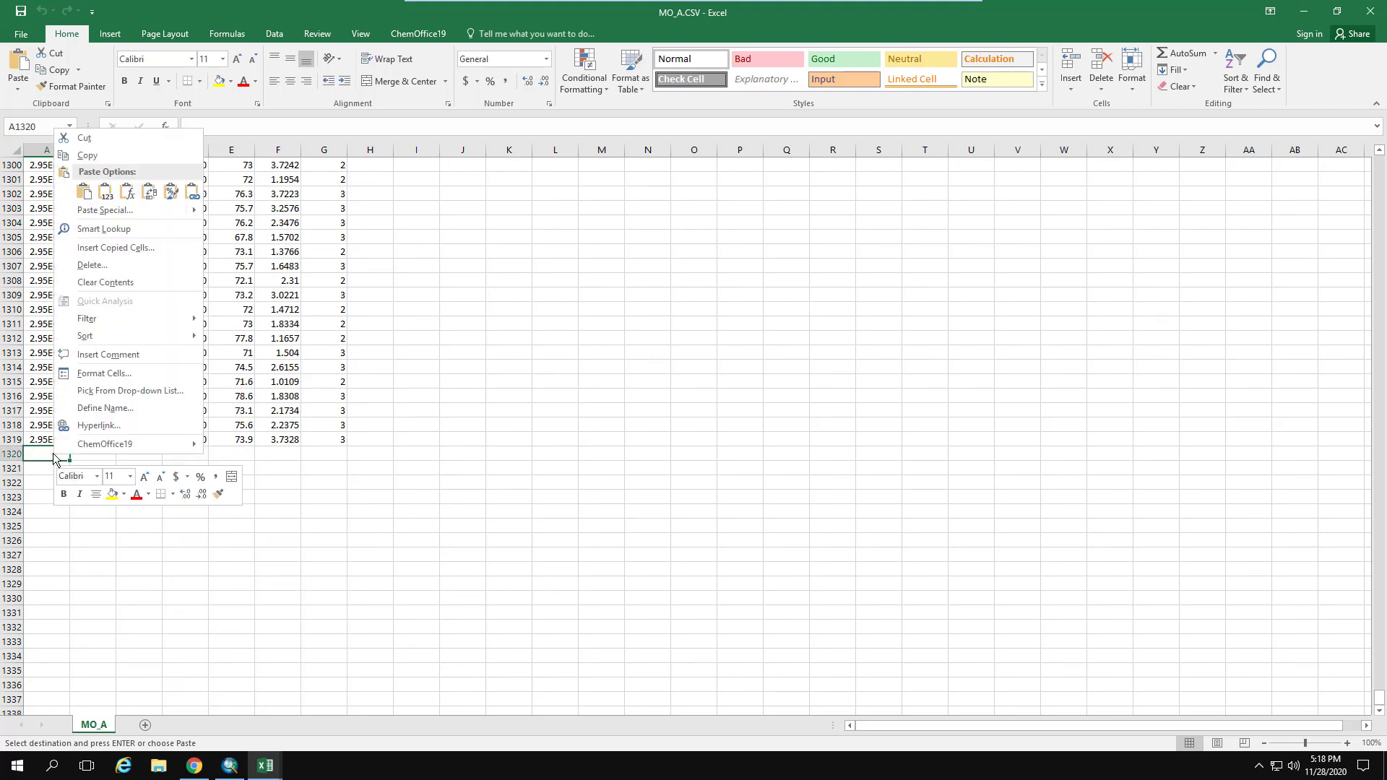
click(94, 208)
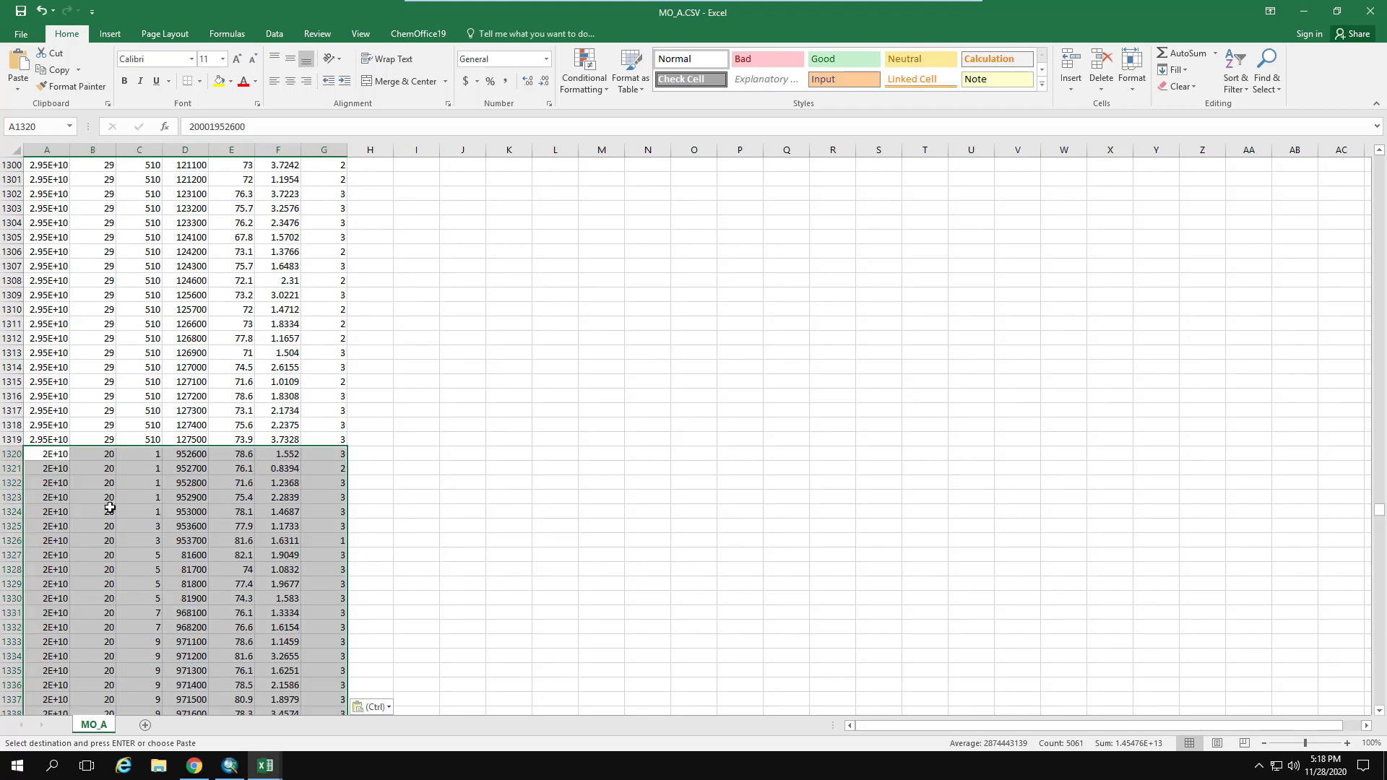
double_click(71, 147)
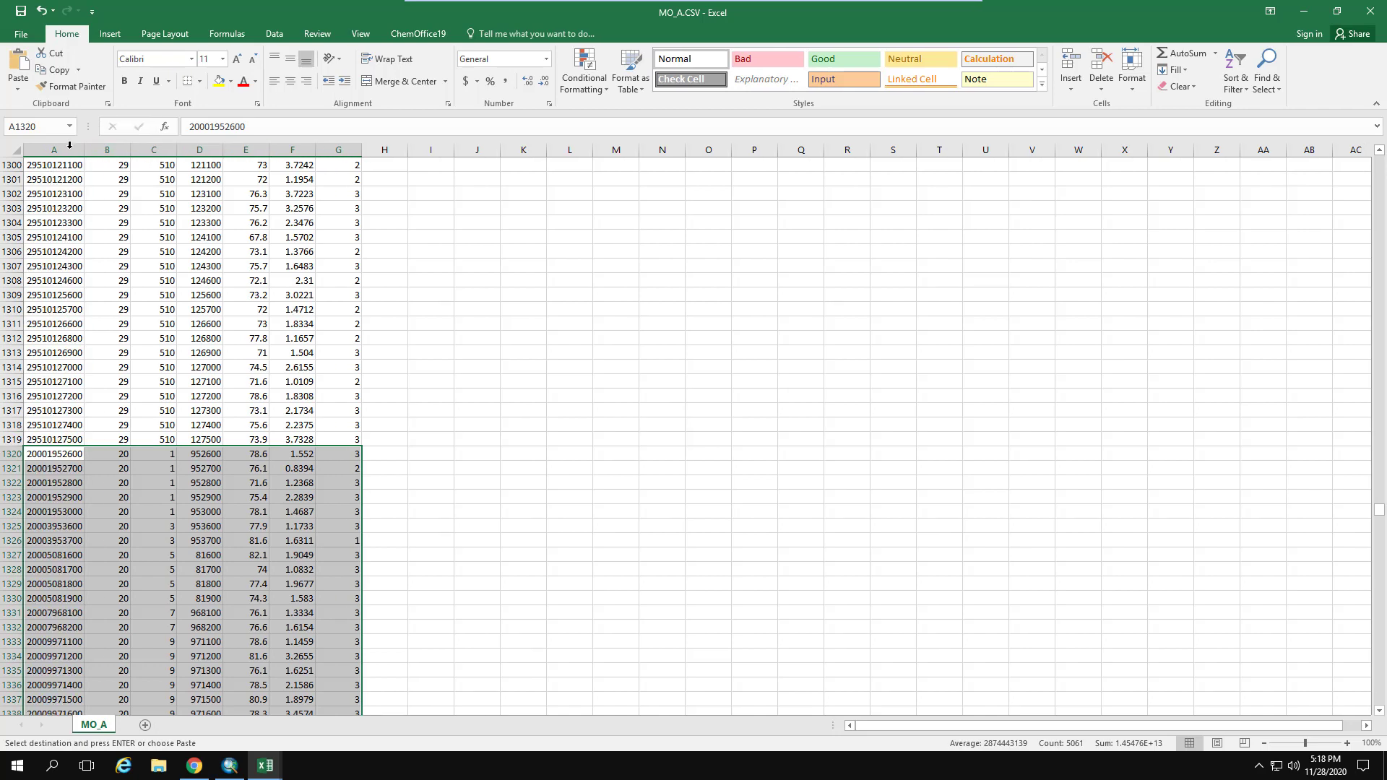
click(40, 440)
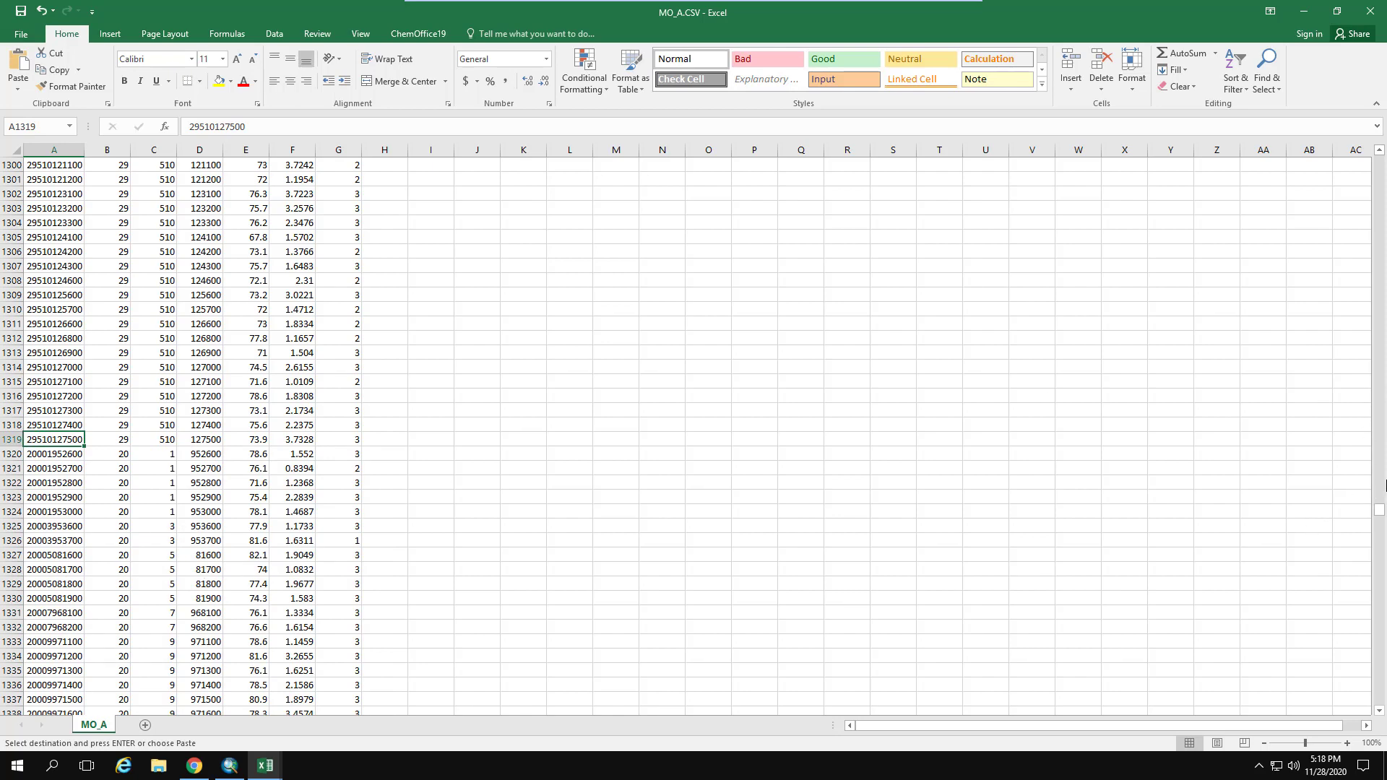
Rename the Tract ID header to fips and delete the STATE2KX, CNTY2KX and TRACT2KX columns.
drag(1380, 518, 1363, 163)
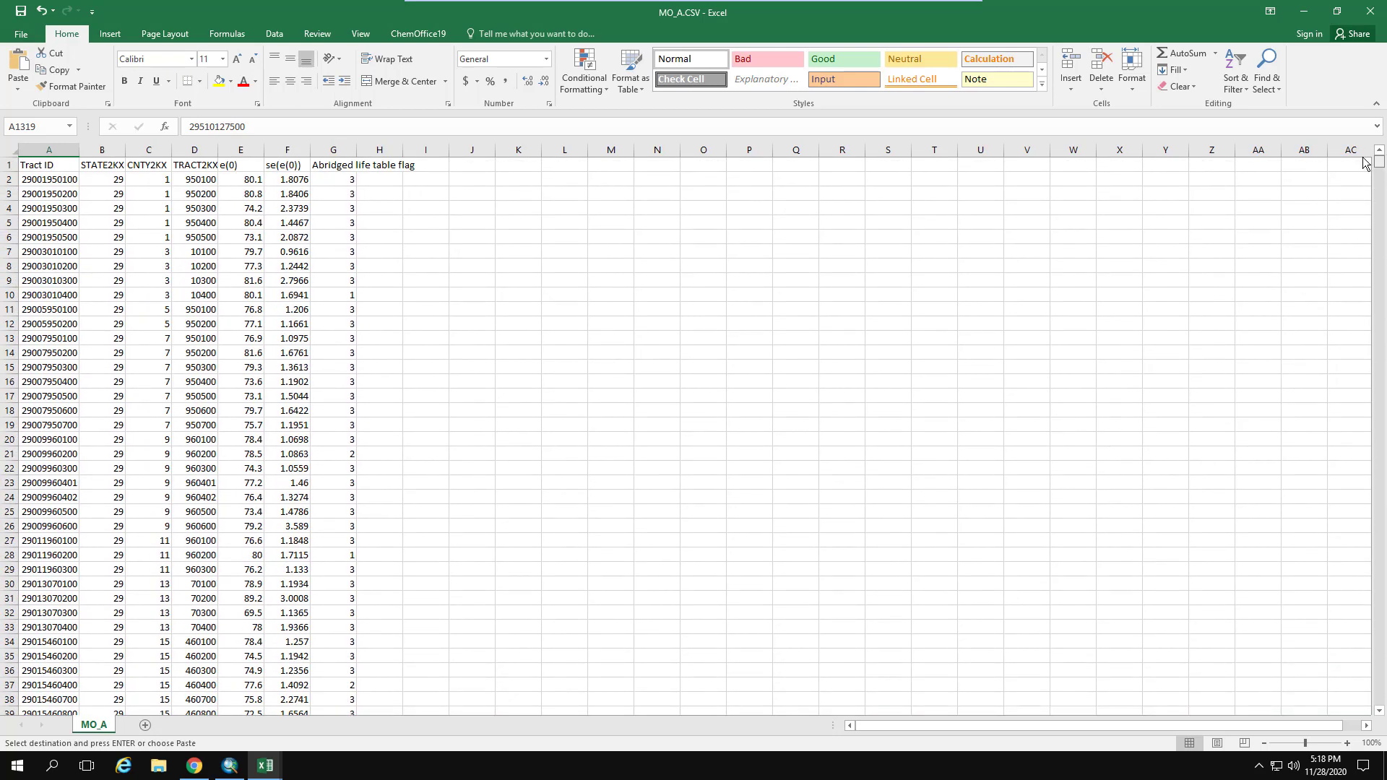
click(49, 166)
text(fips)
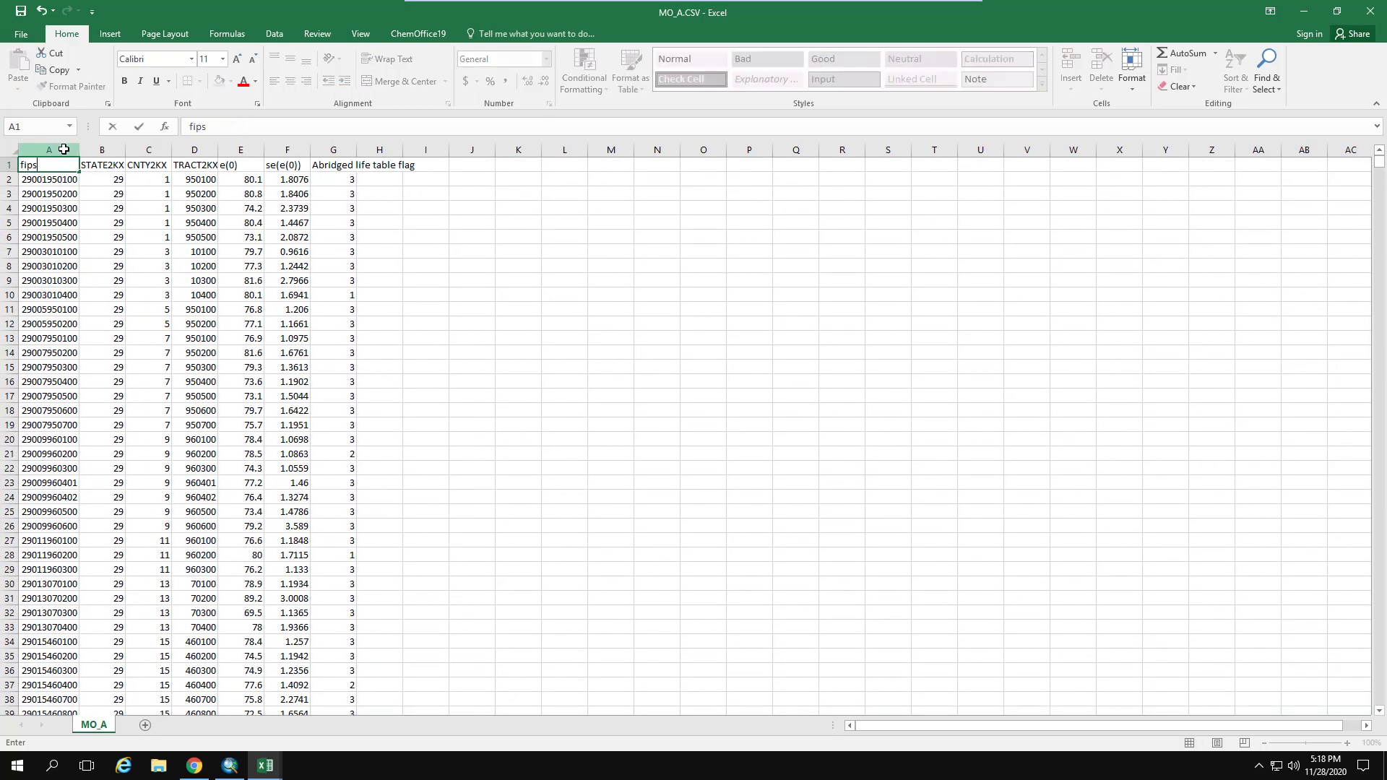
key(Tab)
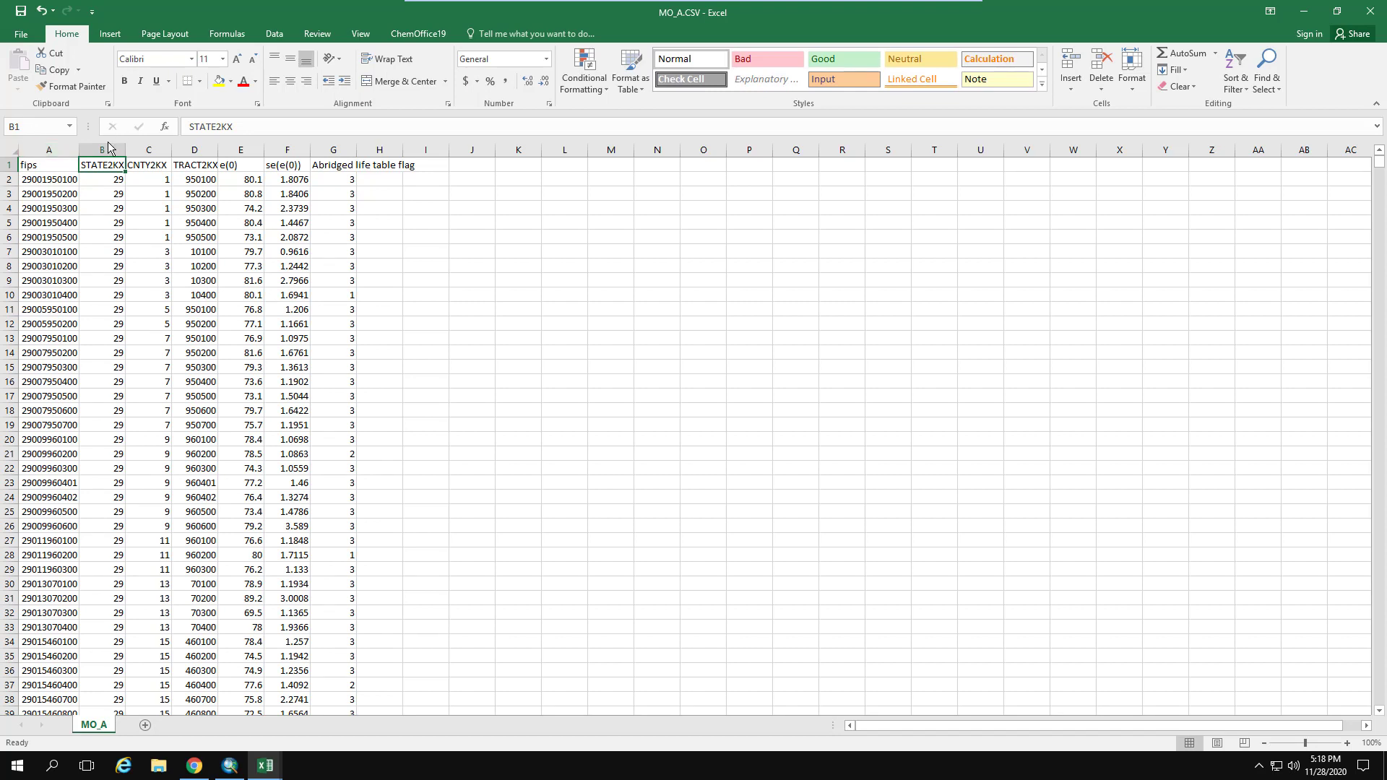
drag(103, 147, 193, 148)
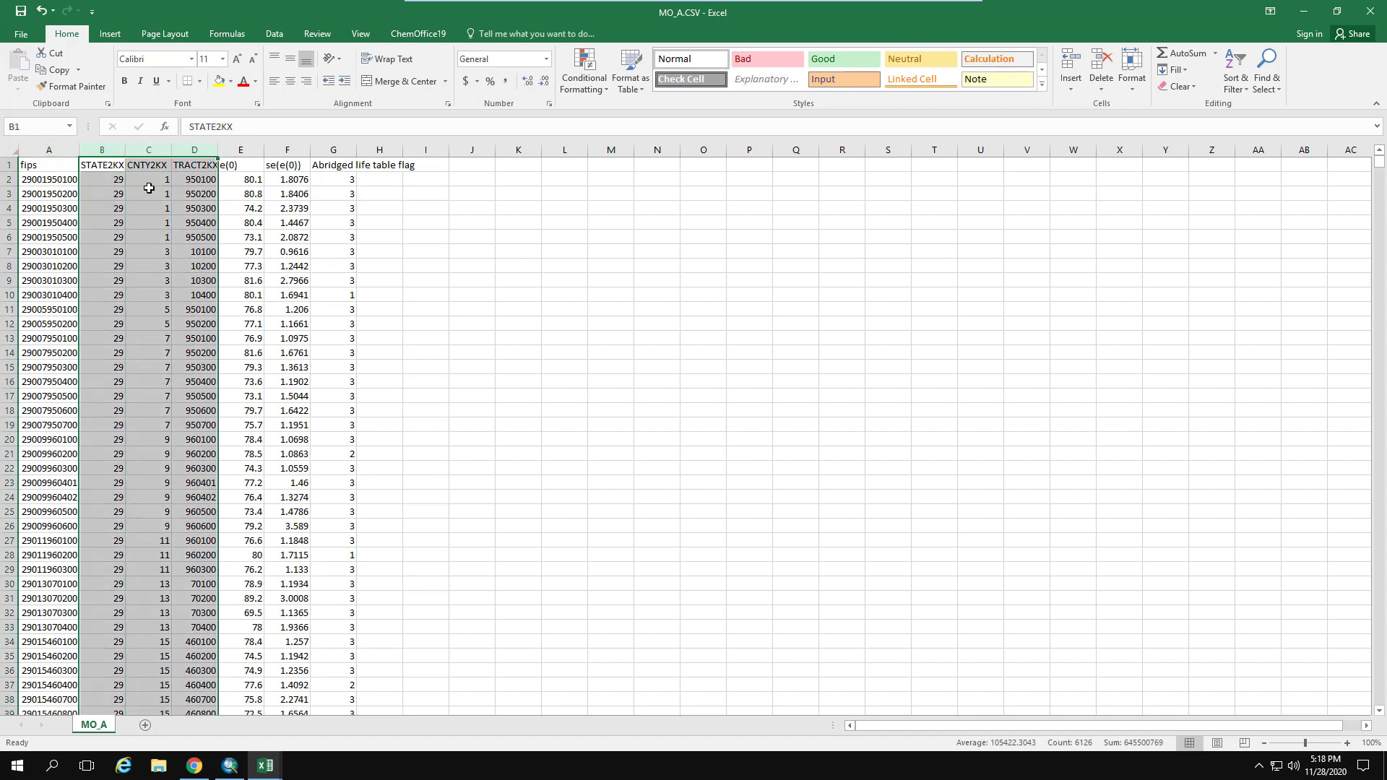
right_click(151, 186)
click(185, 306)
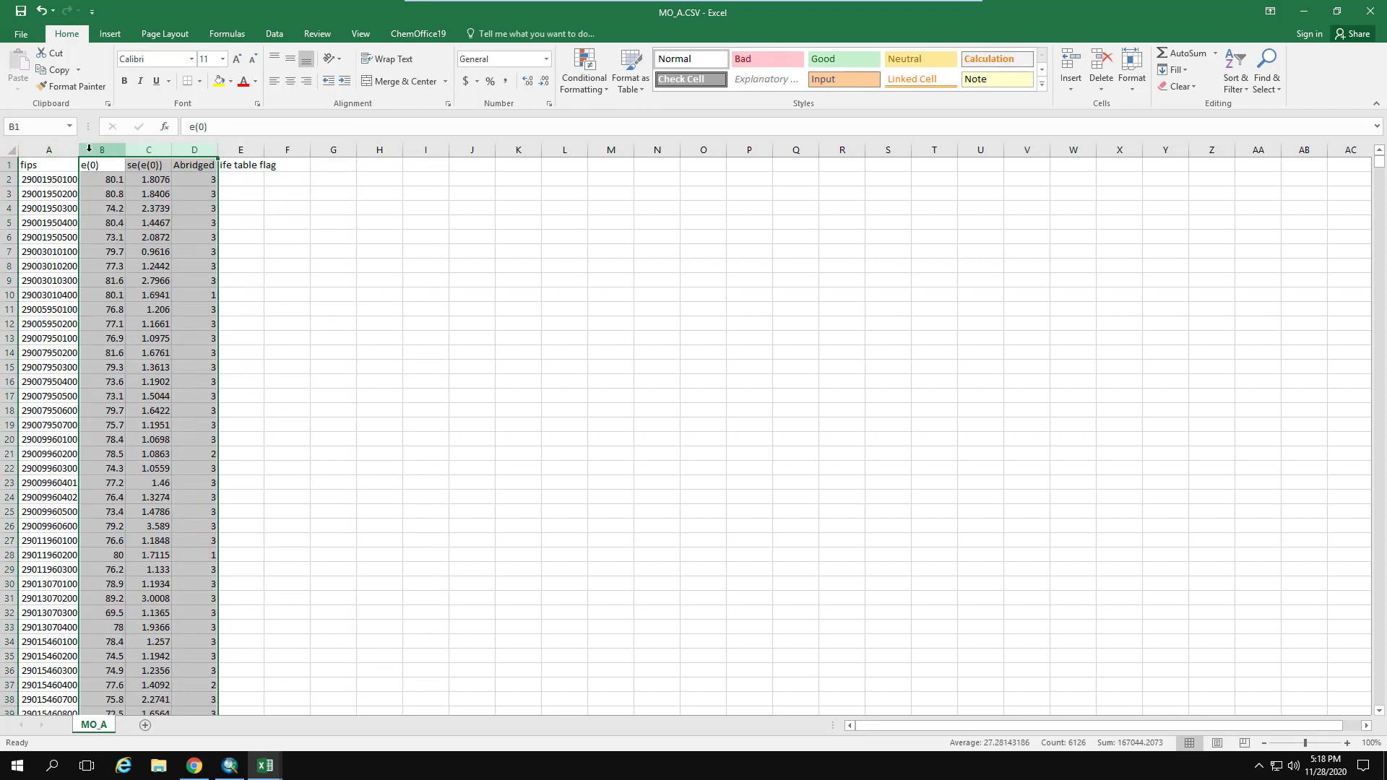
Rename the e(0) header to expect and delete the se(e(0)) and Abridged life table flag columns.
click(94, 166)
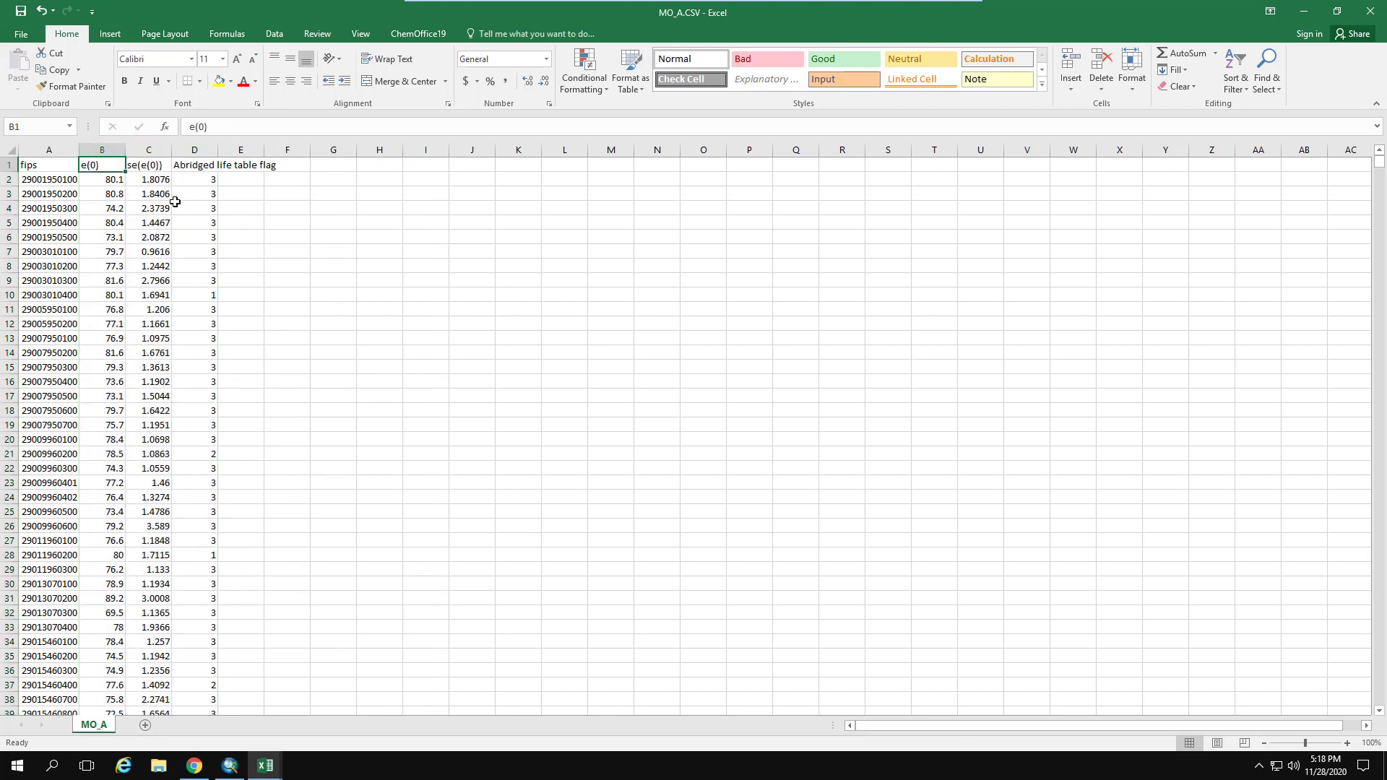
text(expect)
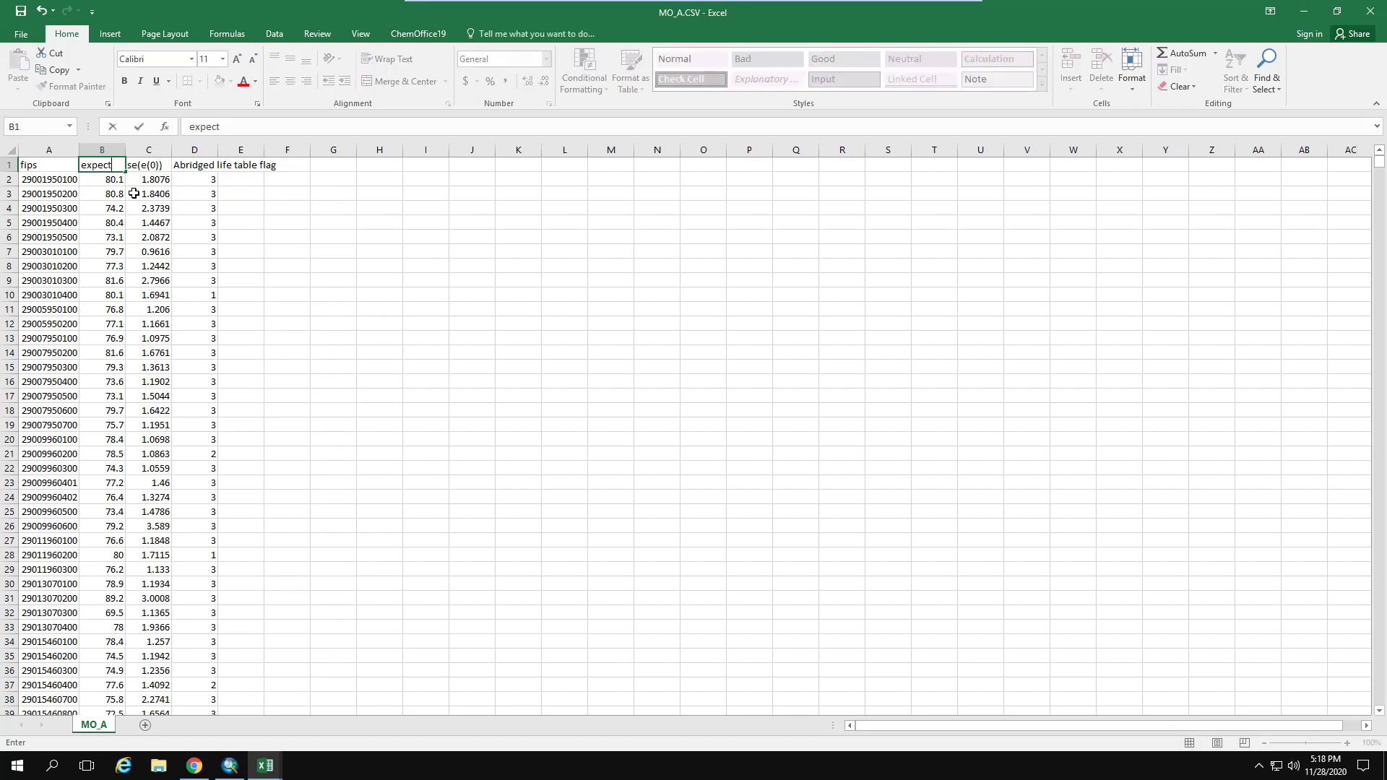
key(Tab)
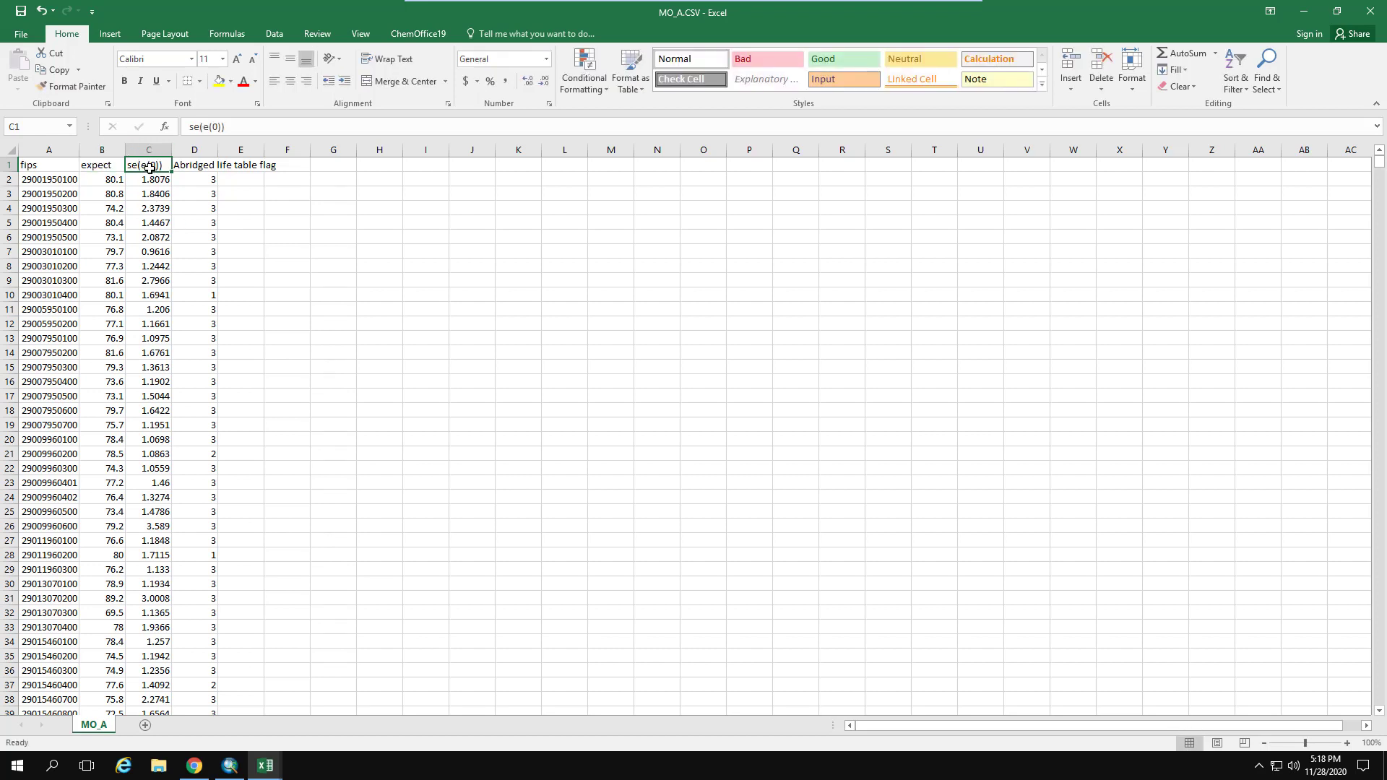
click(114, 180)
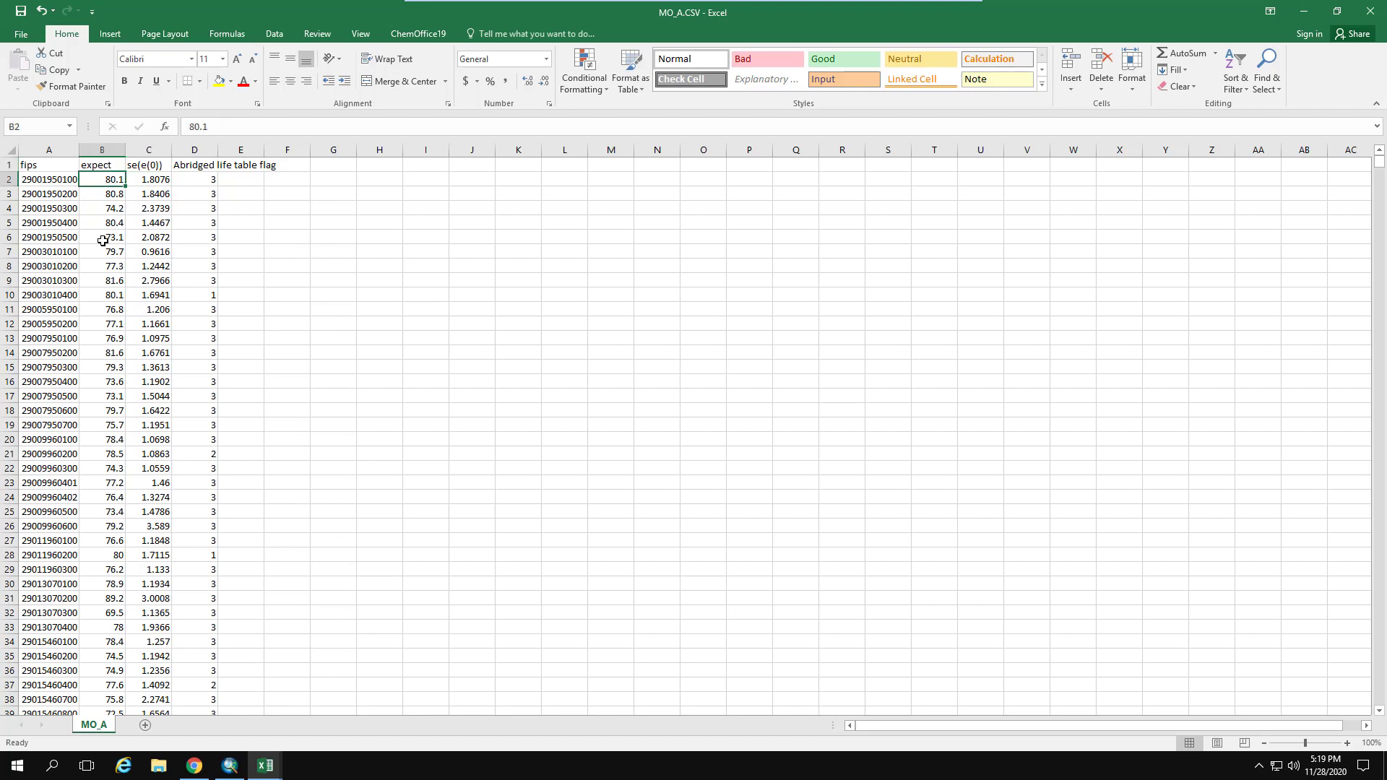
click(145, 181)
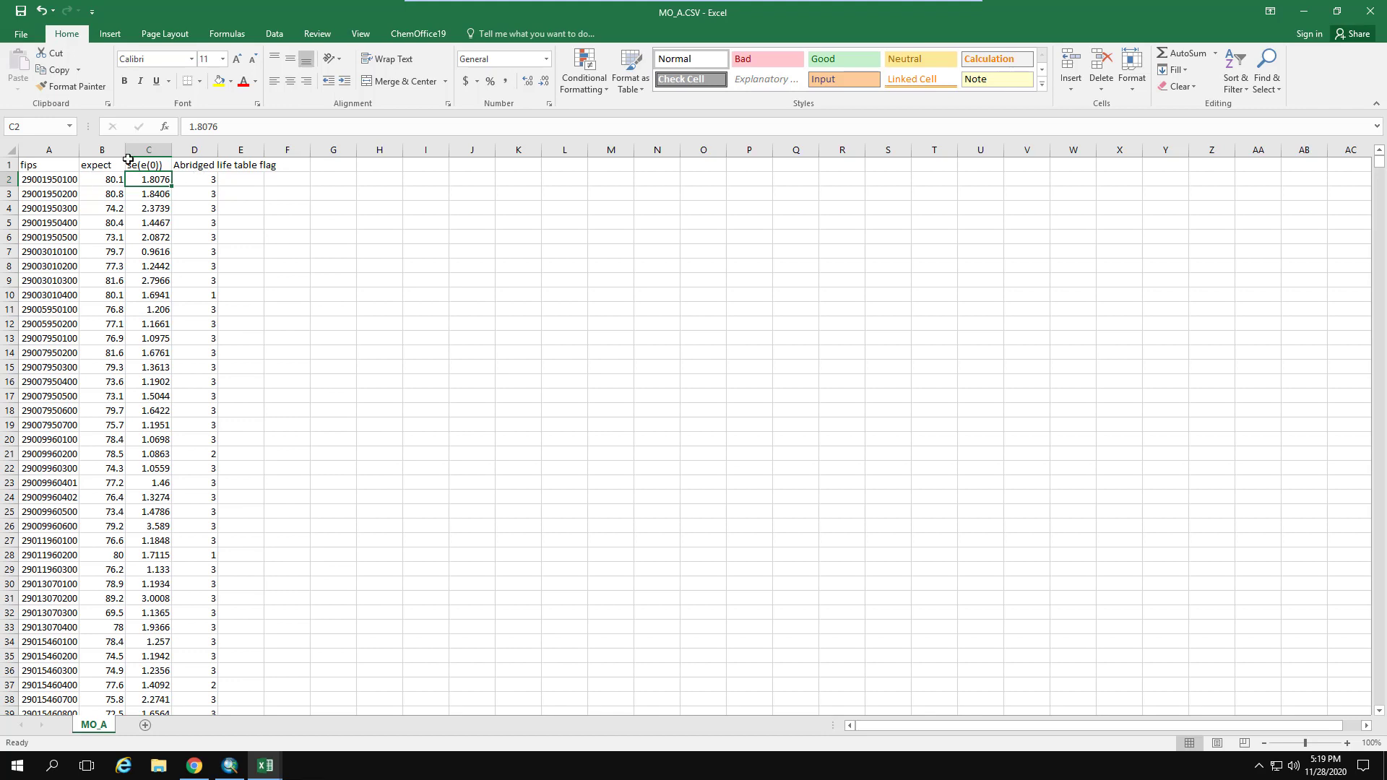
drag(155, 148, 224, 149)
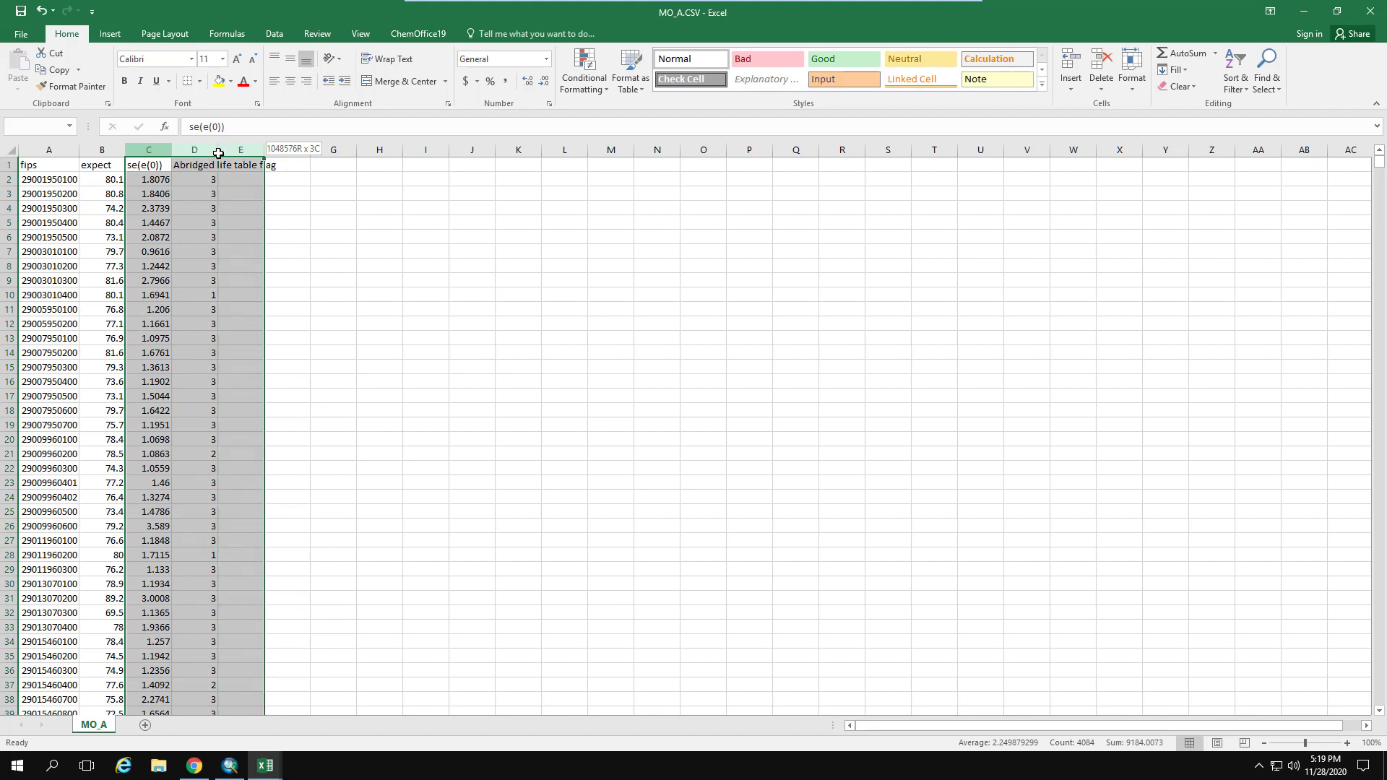
right_click(167, 193)
click(203, 312)
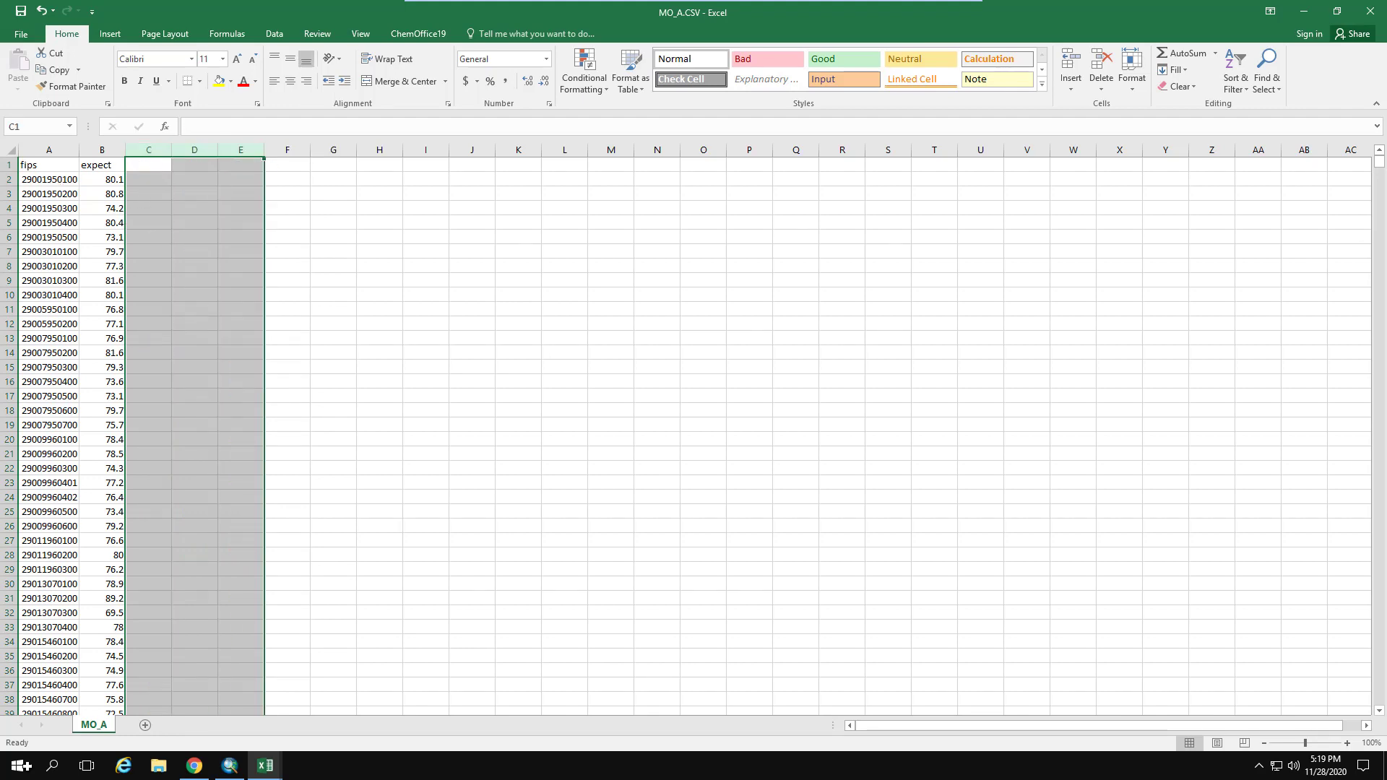
Rename the MO_A worksheet as KSMO.
double_click(88, 726)
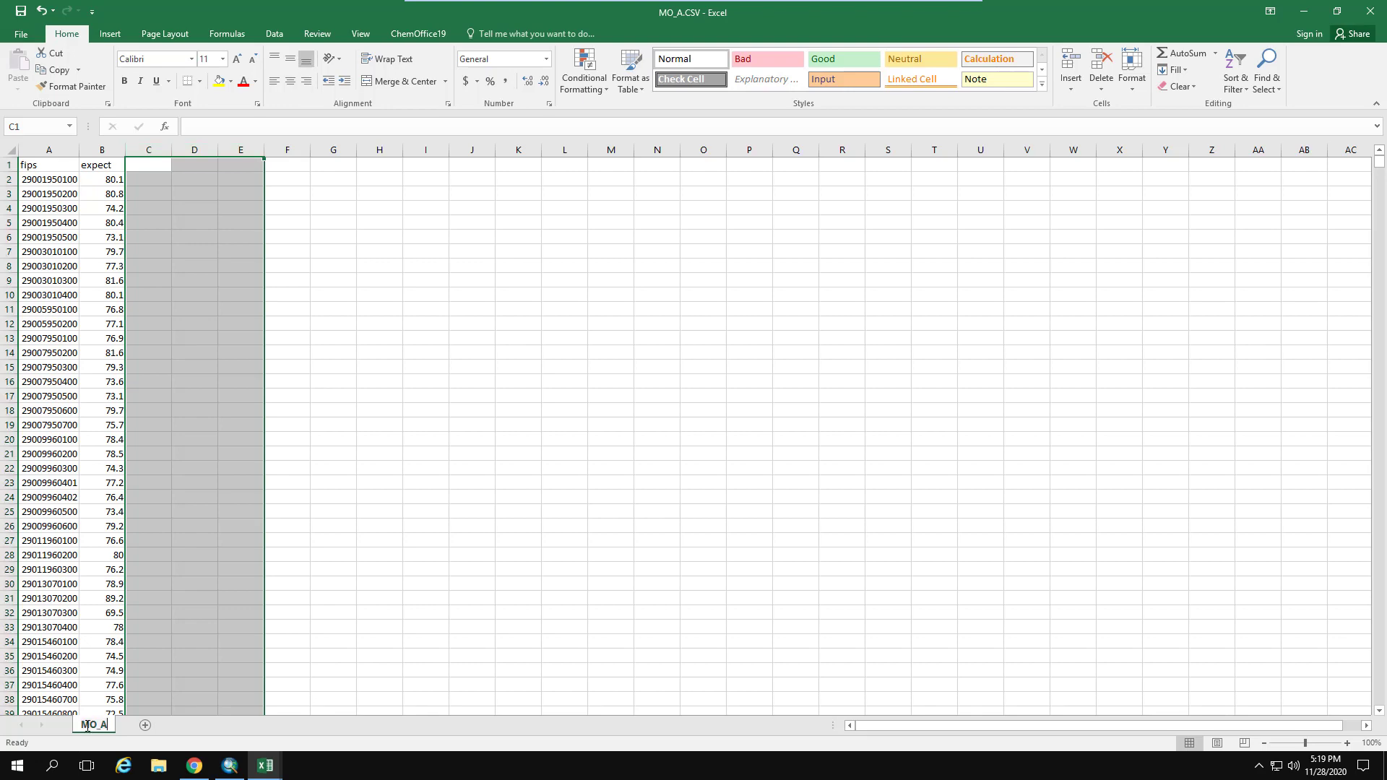
key(BackSpace)
text(KSMO)
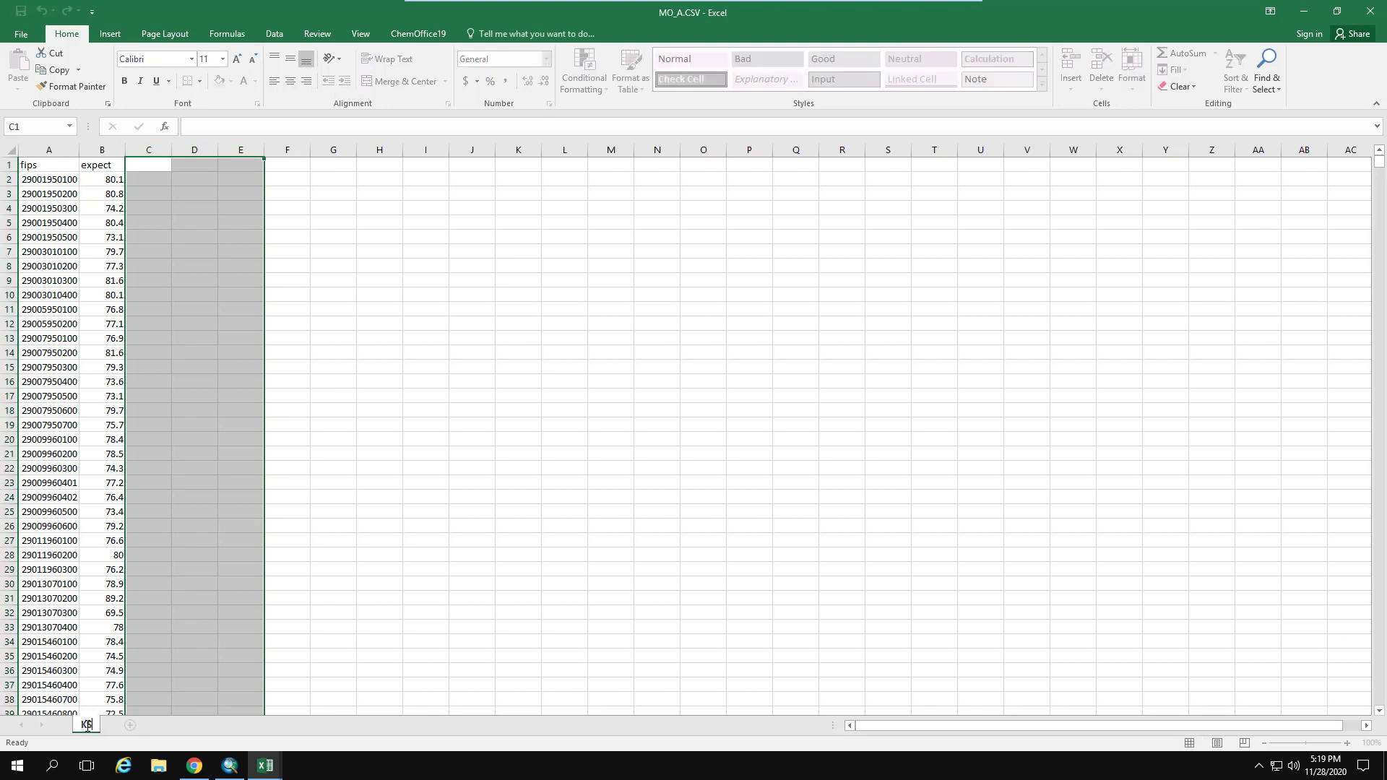
click(49, 259)
Try to save the workbook in the GIS_Proj2 folder as a comma-delimited CSV named expect.
click(20, 36)
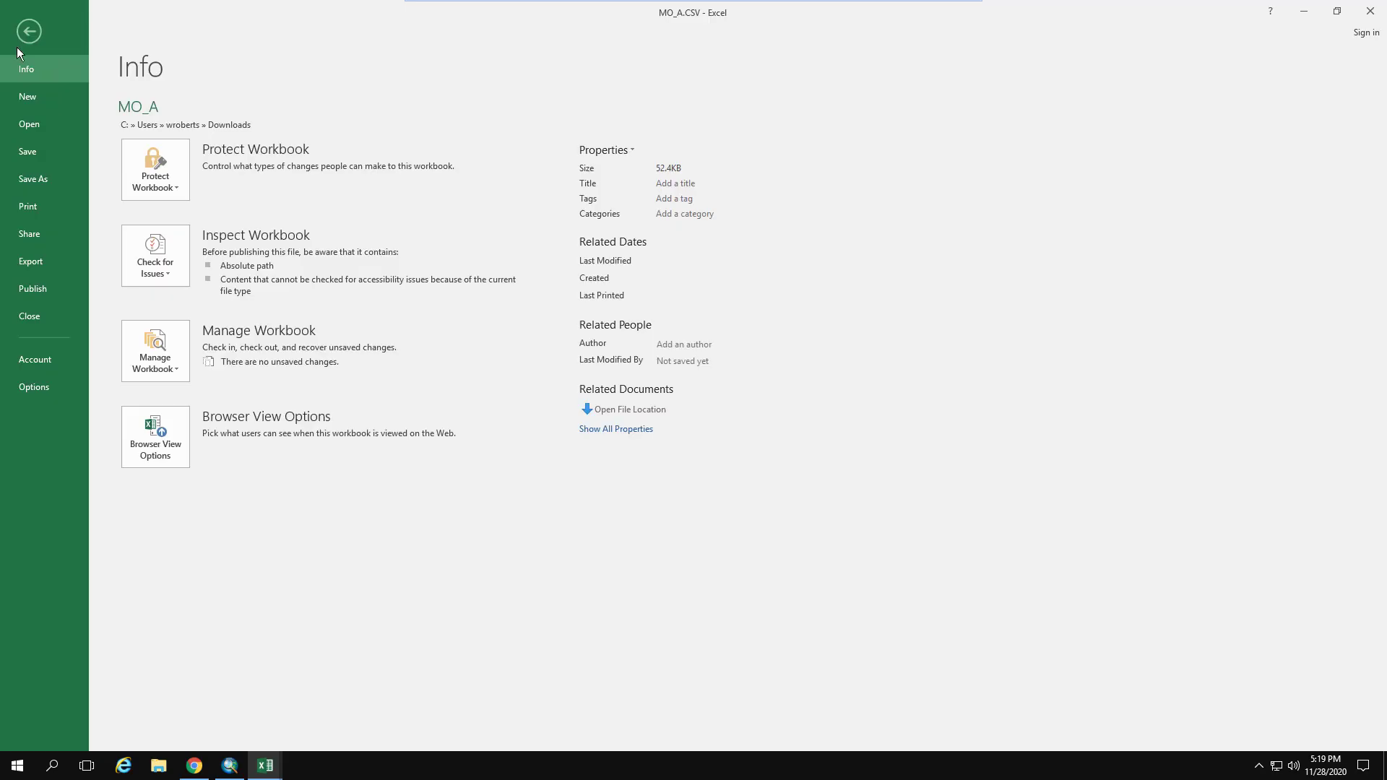
click(30, 181)
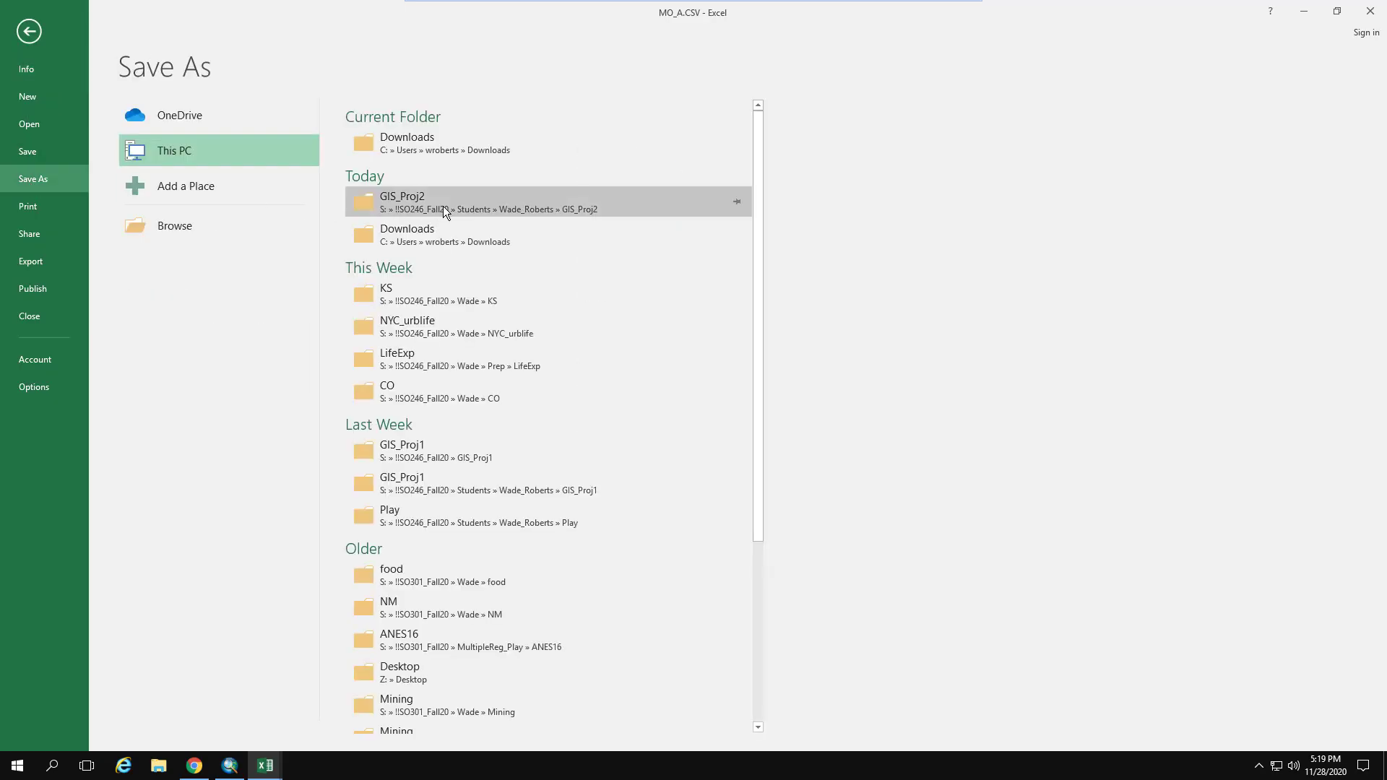
click(443, 205)
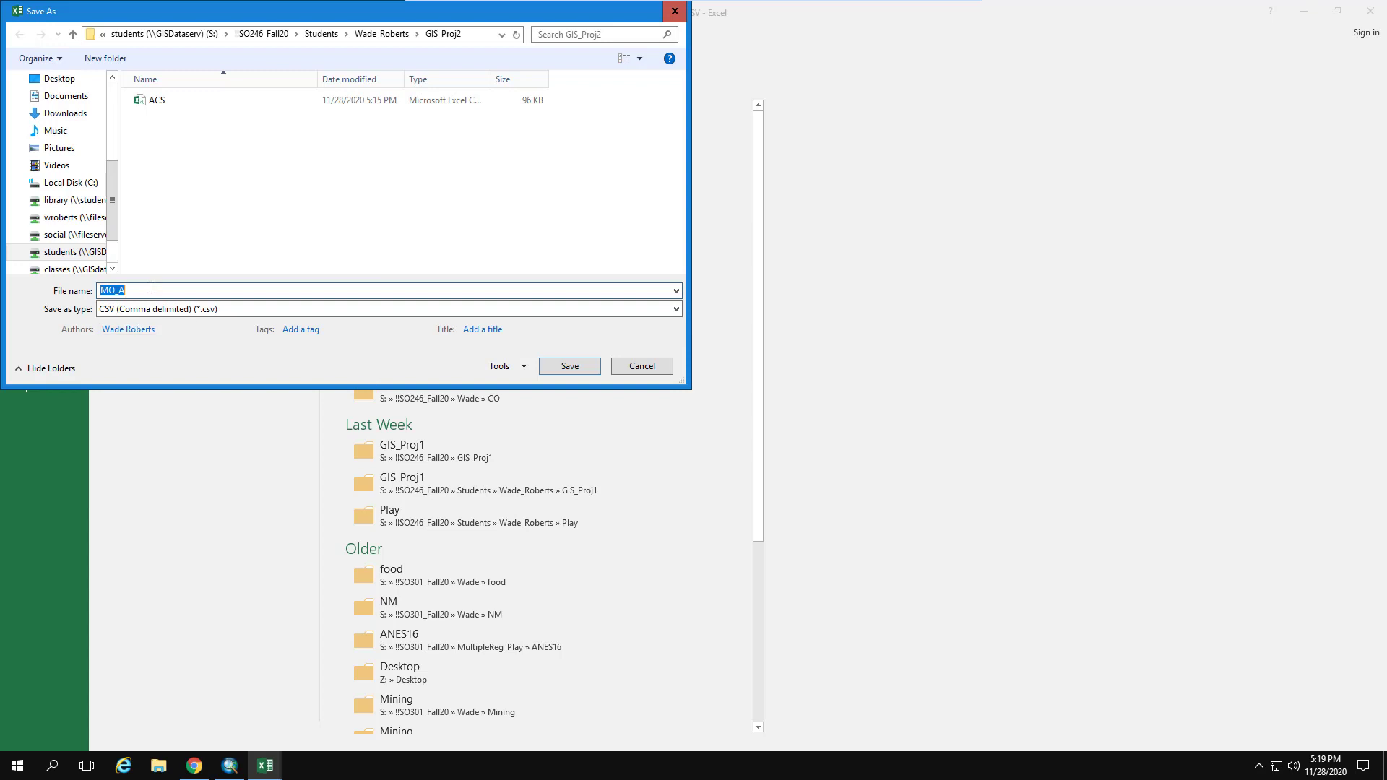
text(expect)
click(570, 366)
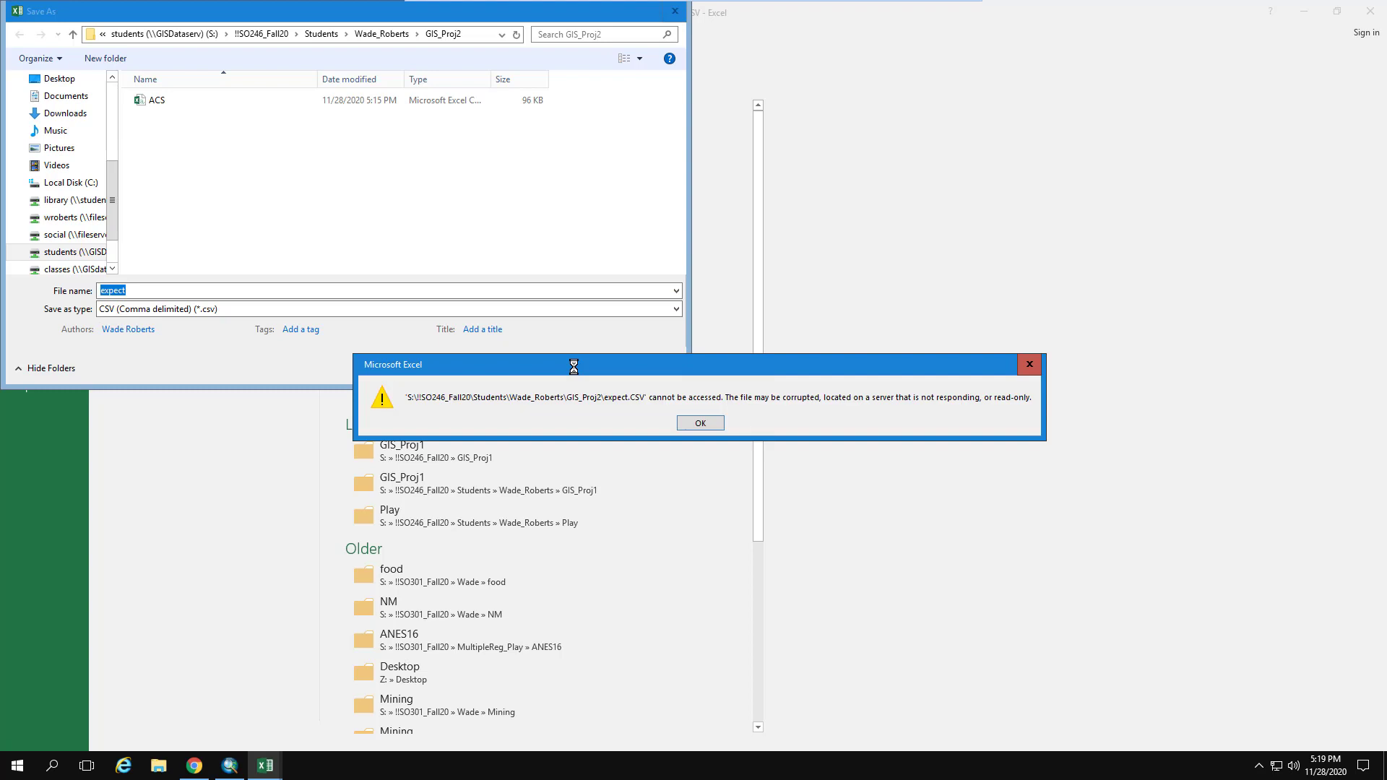
click(700, 424)
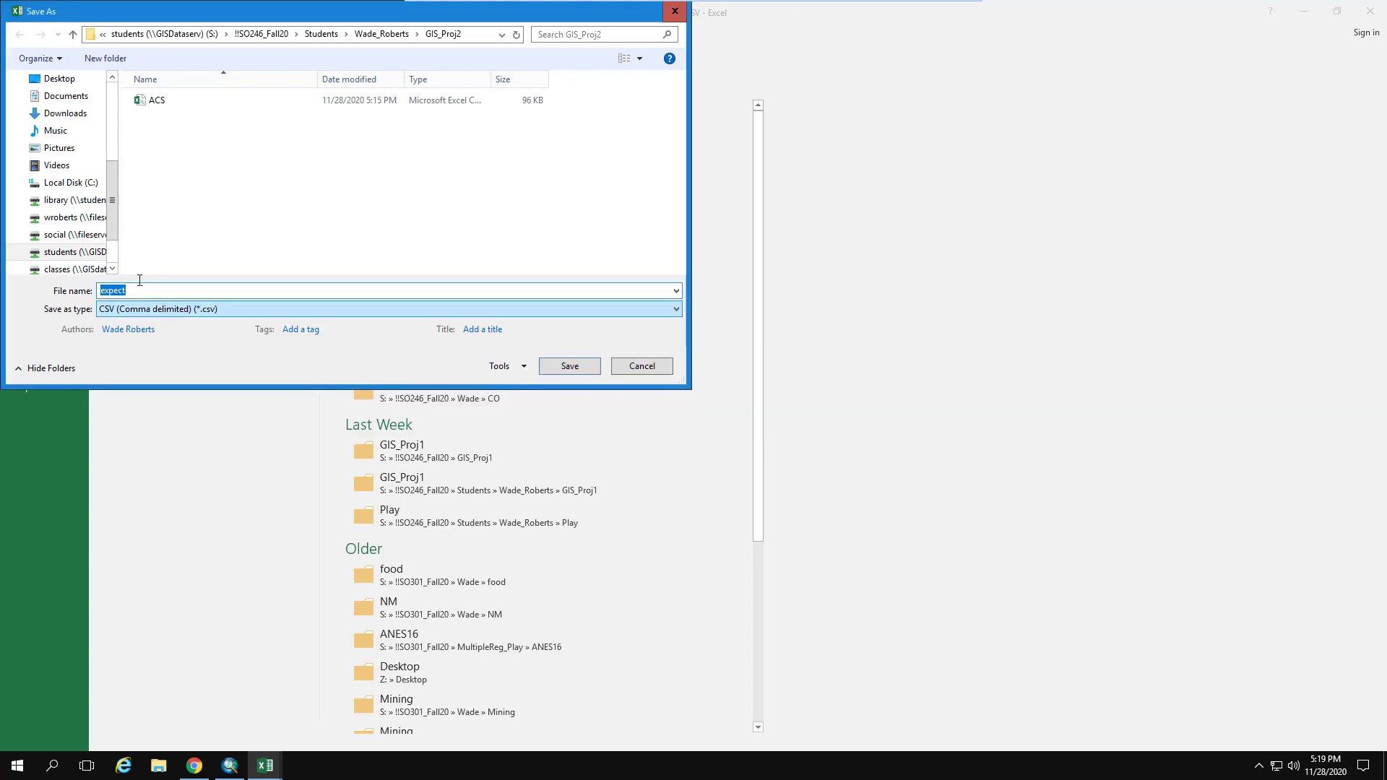
Reopen the GIS_Proj2 folder from its parent, rename the file life, and try to save the CSV again.
click(392, 36)
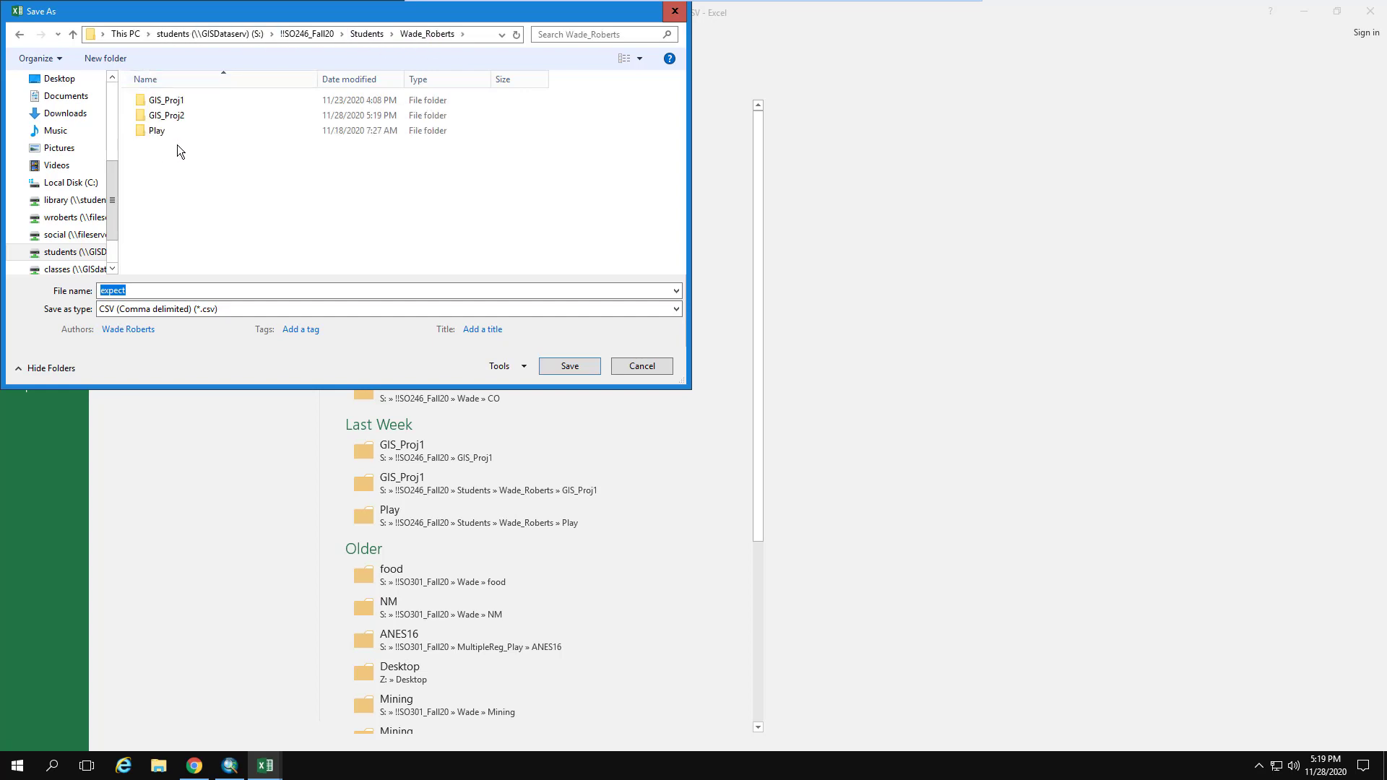
double_click(163, 115)
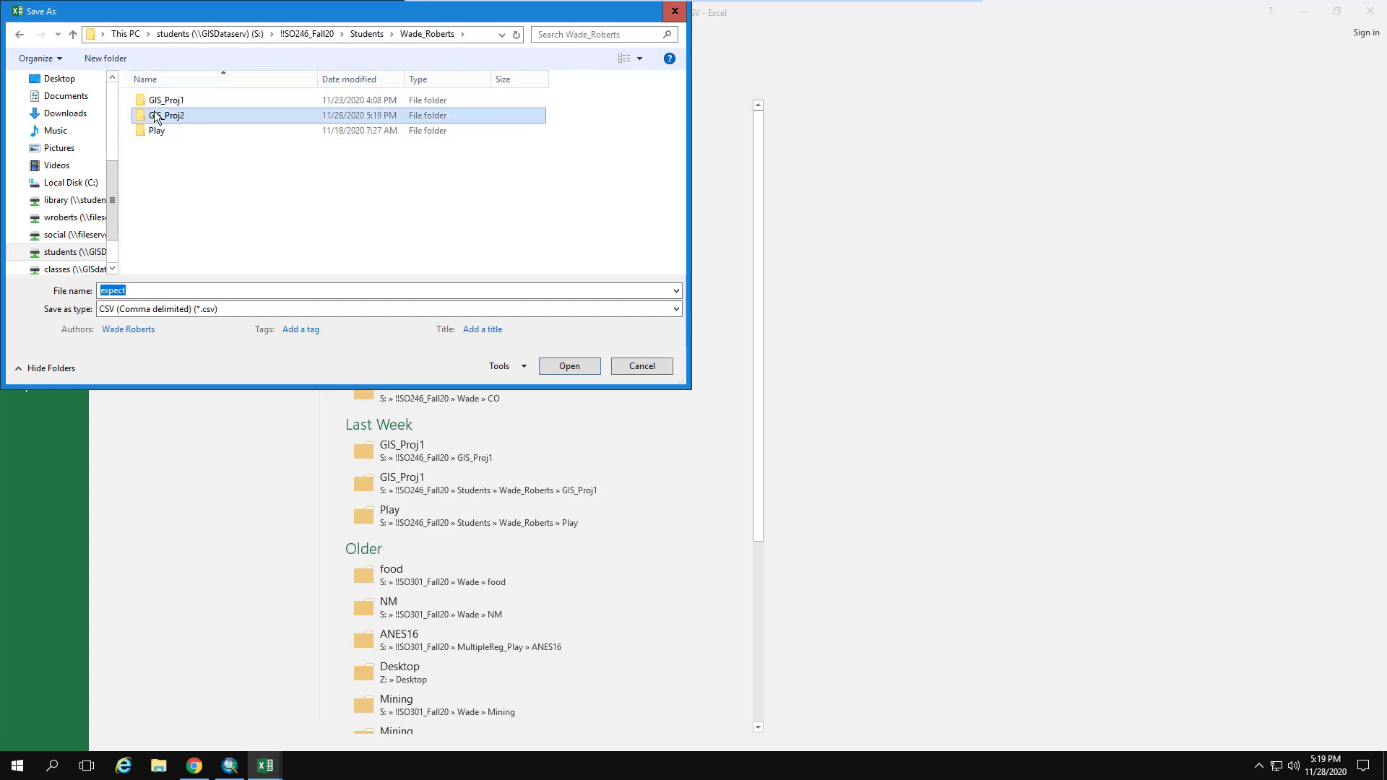
double_click(140, 291)
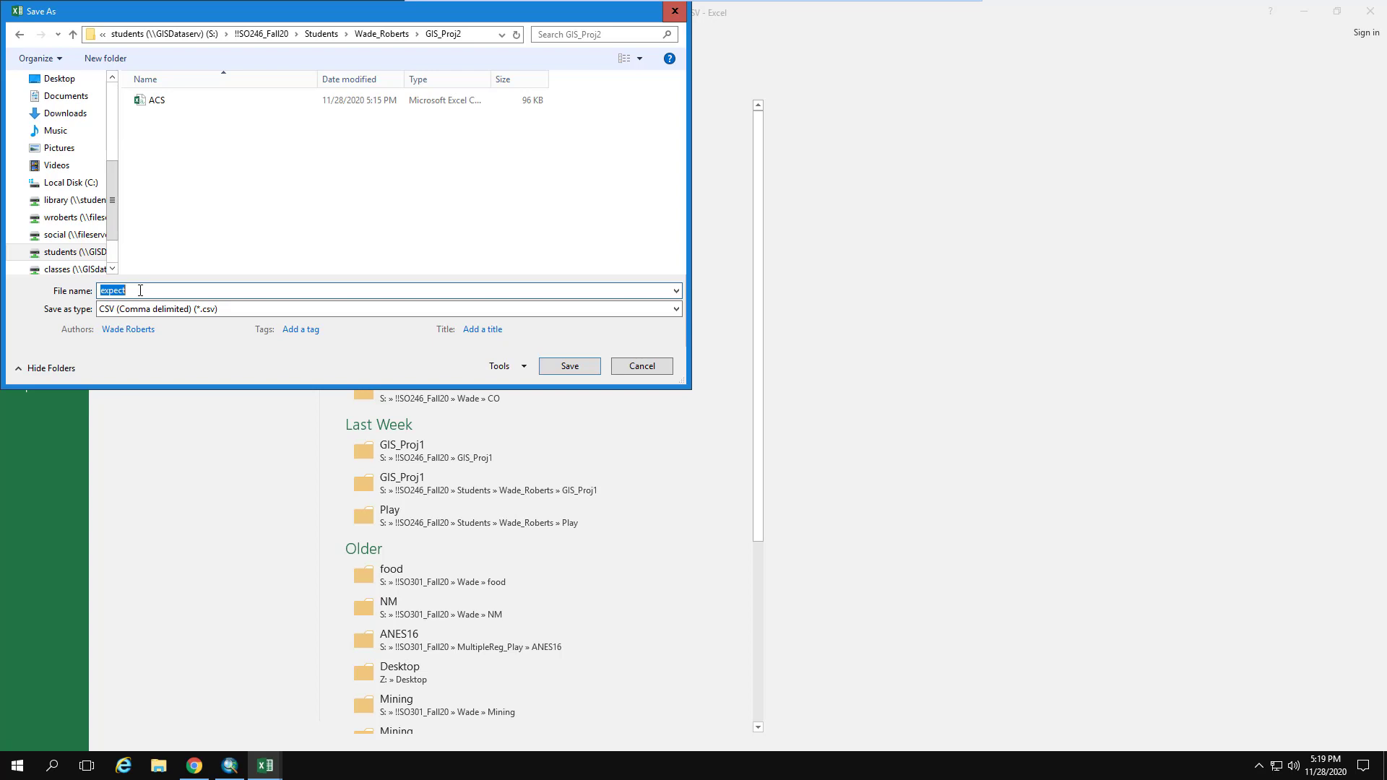
text(life)
click(569, 366)
click(690, 429)
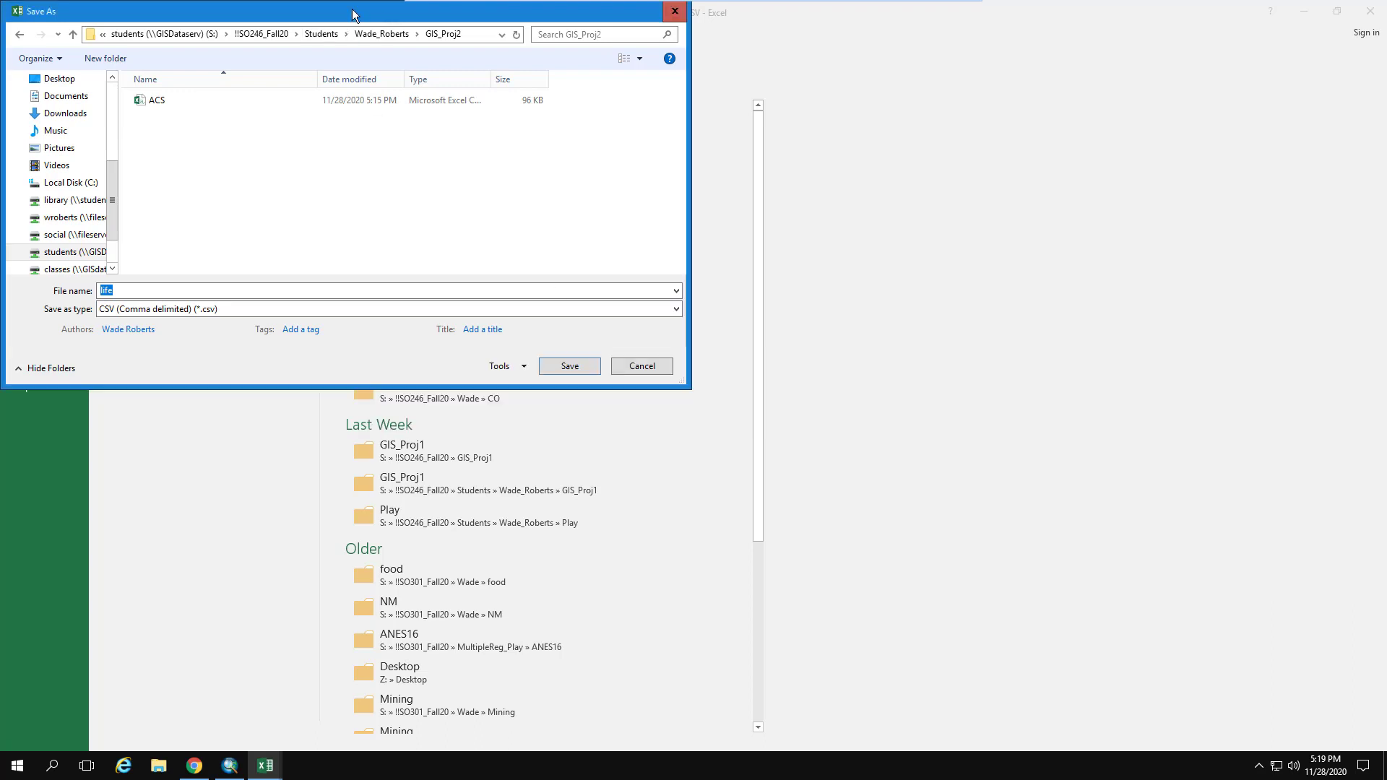
Browse from the students (S:) drive through !!SO246_Fall20 to the personal GIS_Proj2 folder and save life there, keeping the CSV format.
drag(354, 14, 669, 77)
click(389, 315)
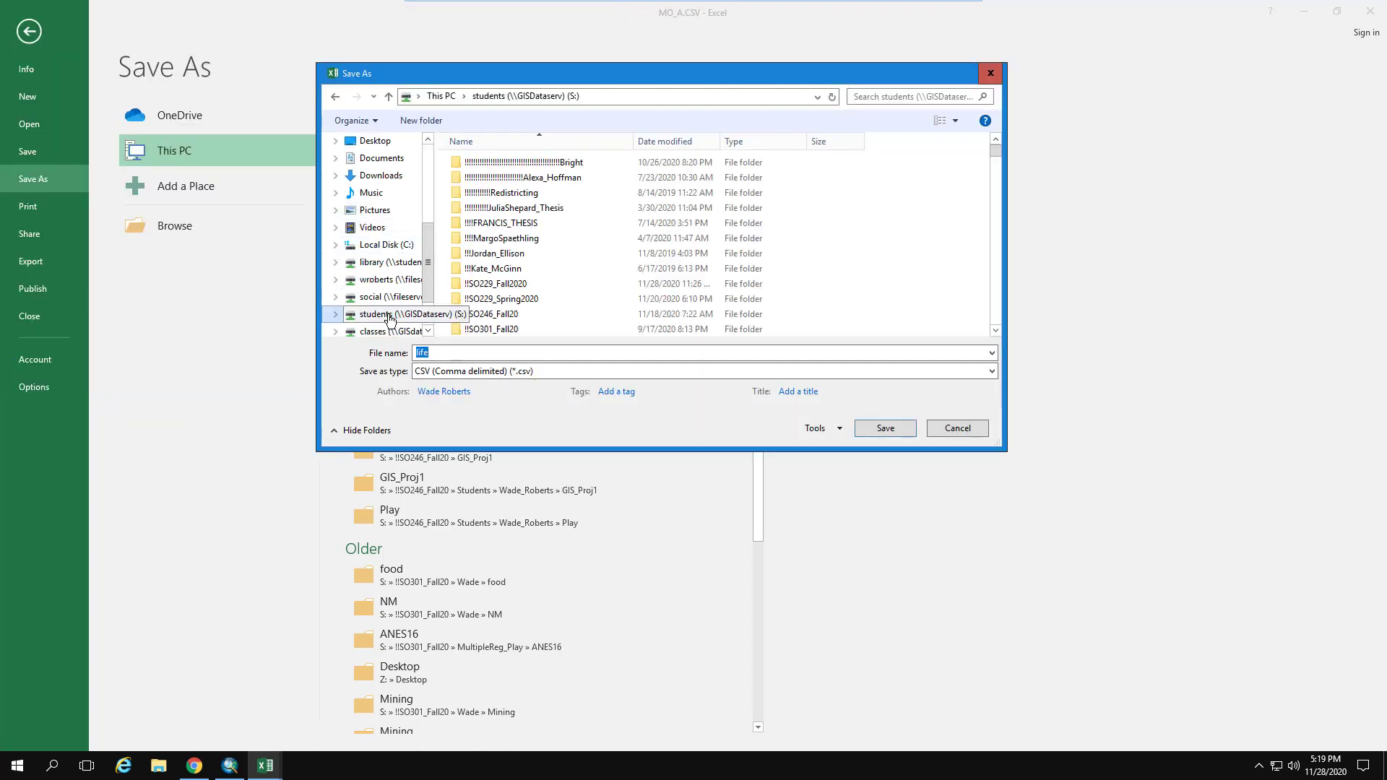
double_click(497, 313)
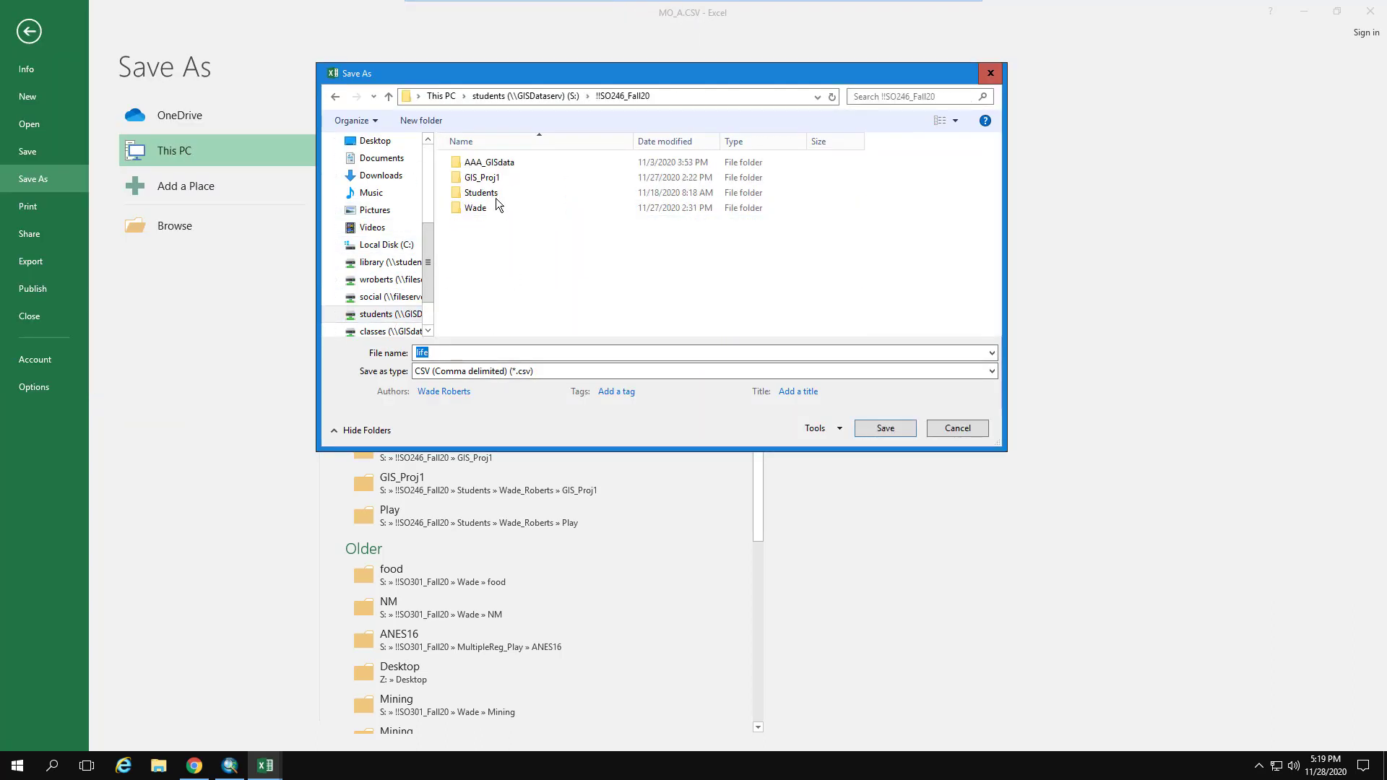
double_click(495, 192)
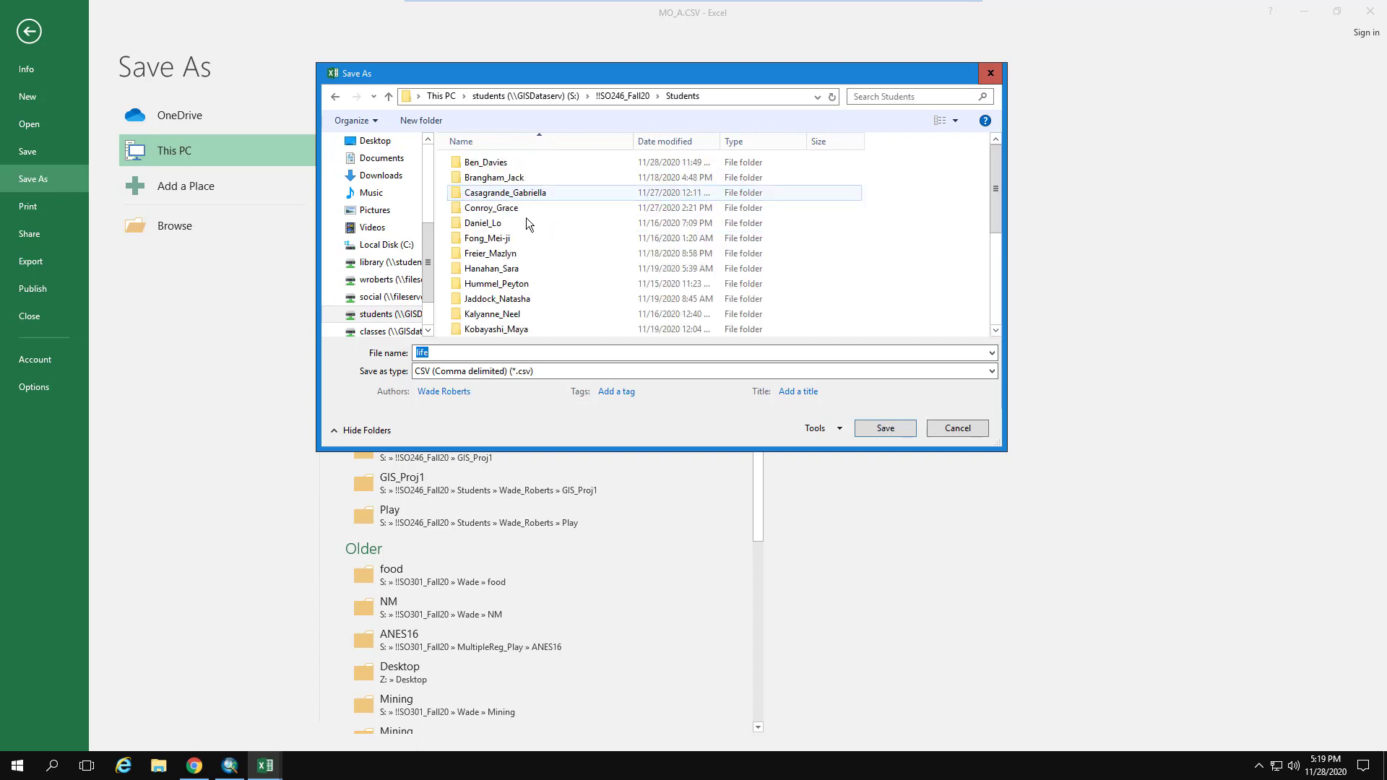
scroll(528, 223, down, 8)
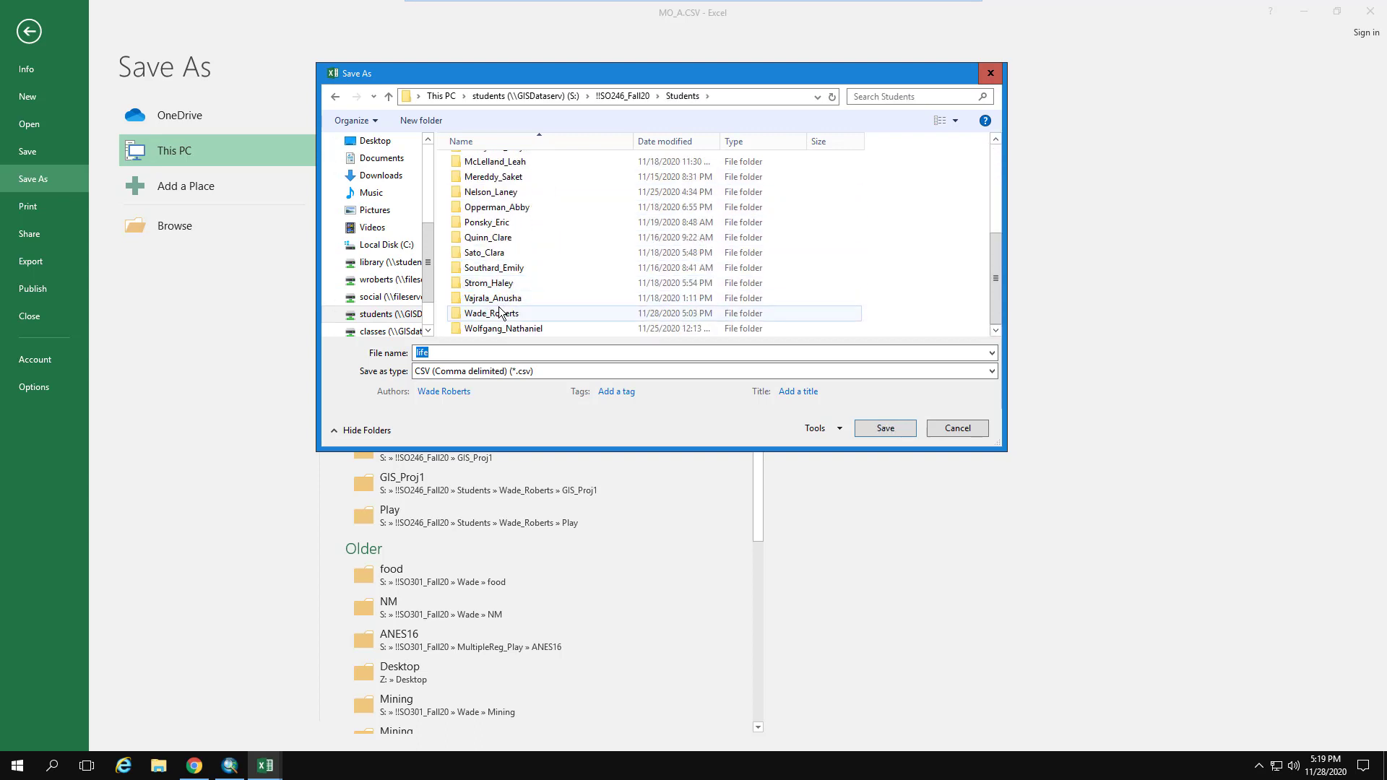
double_click(504, 313)
double_click(498, 177)
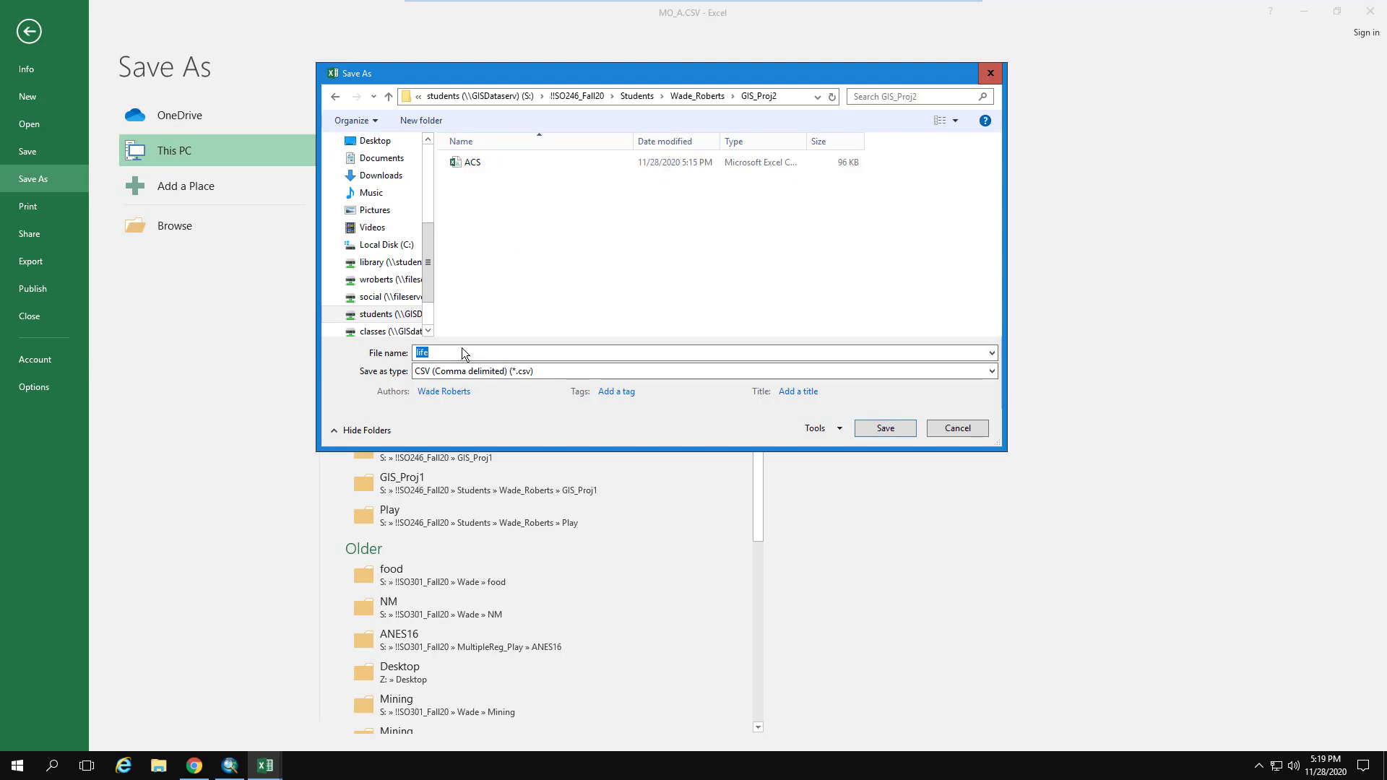
click(887, 426)
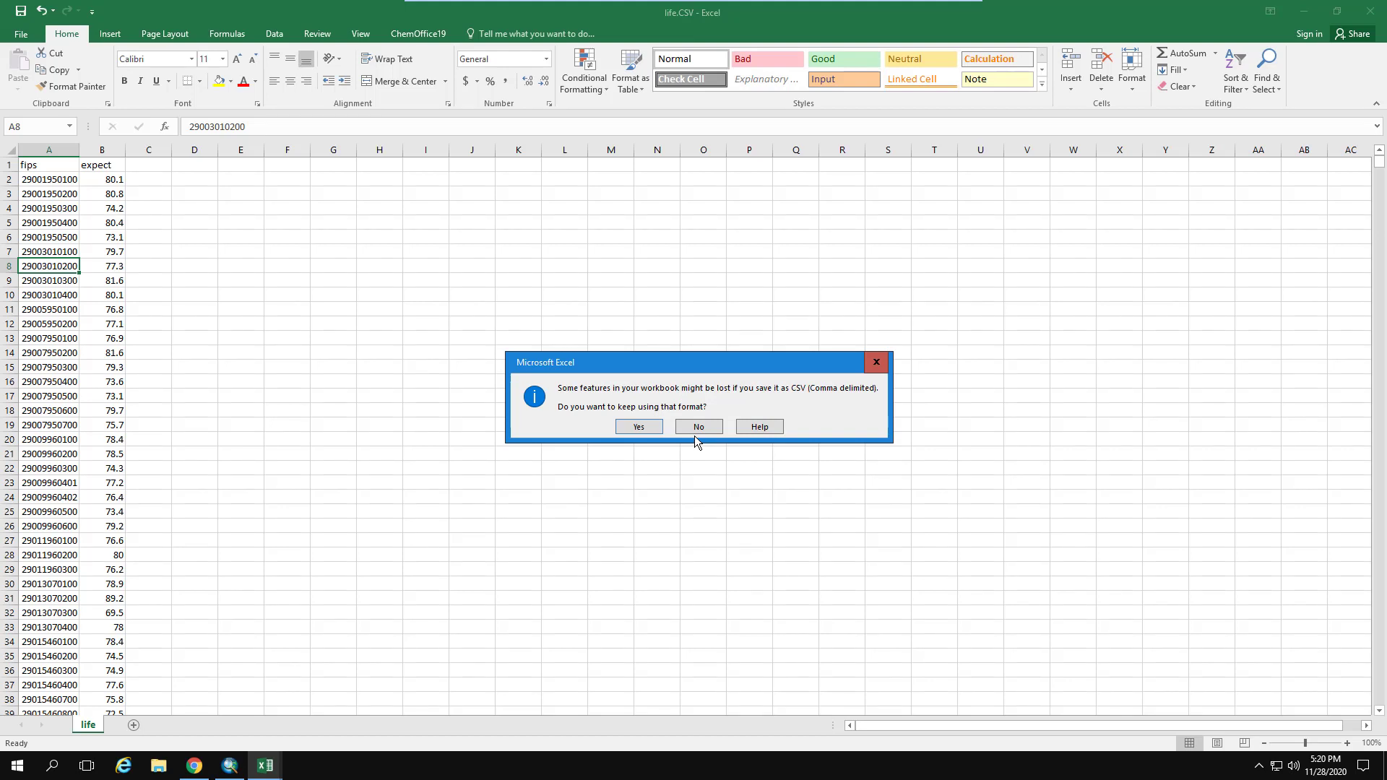
click(636, 427)
Close life.CSV without saving again, and close KS_A.CSV and the browser to return to ArcMap.
click(1376, 15)
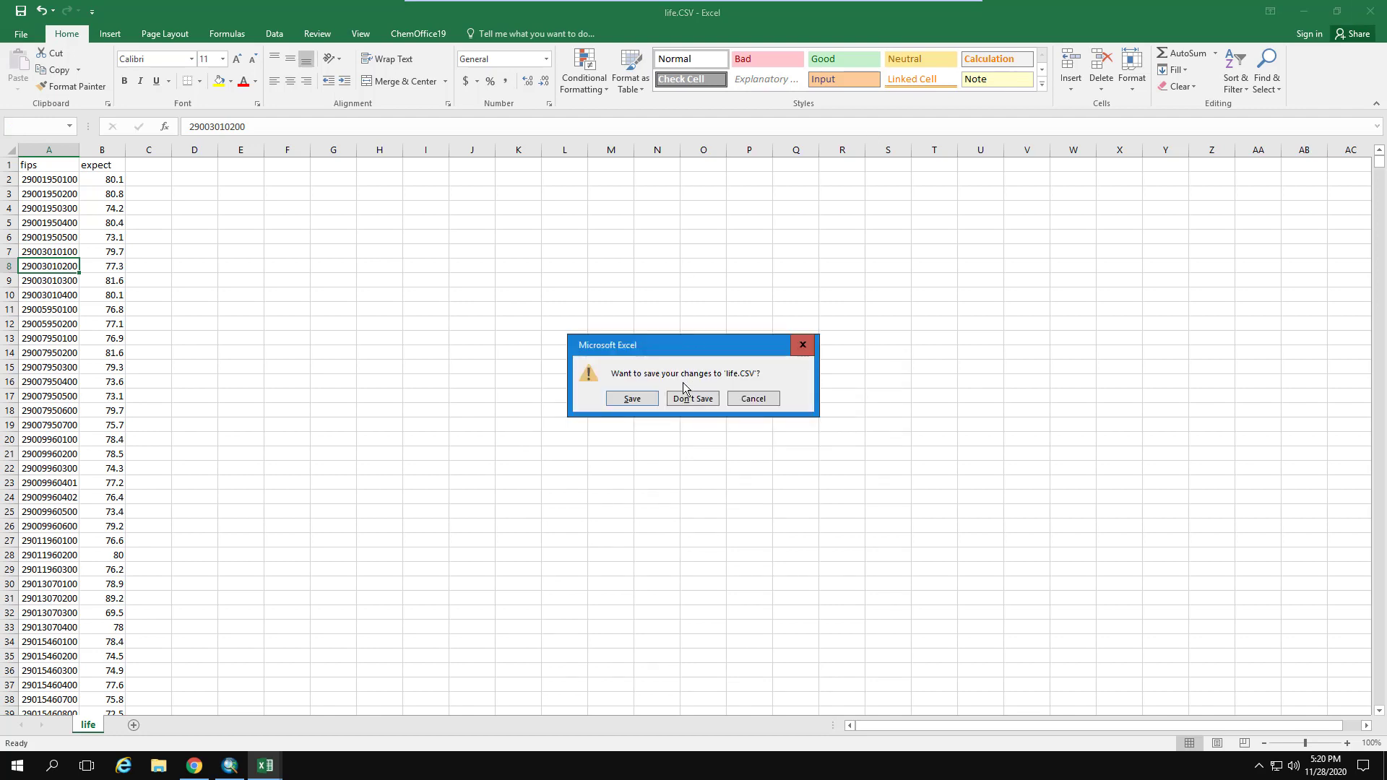
click(684, 400)
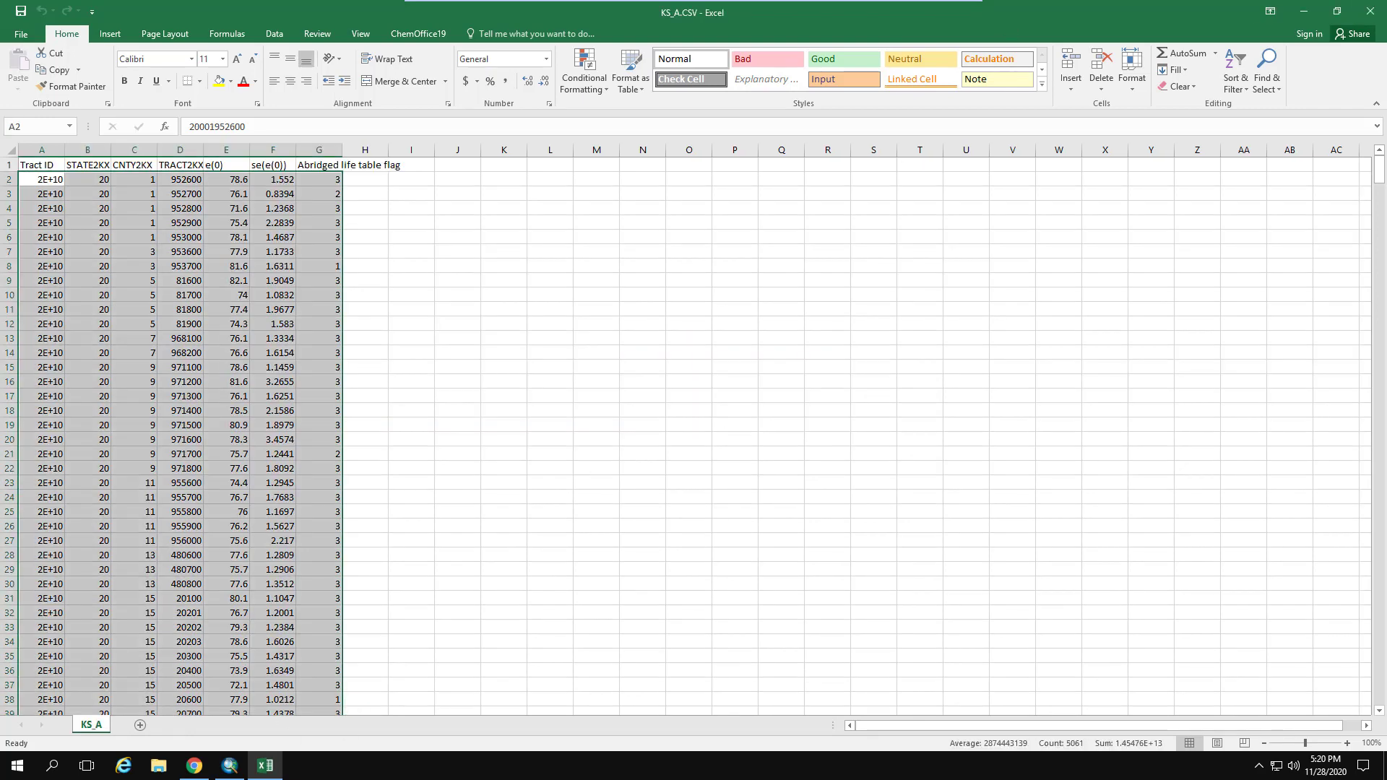
click(1370, 11)
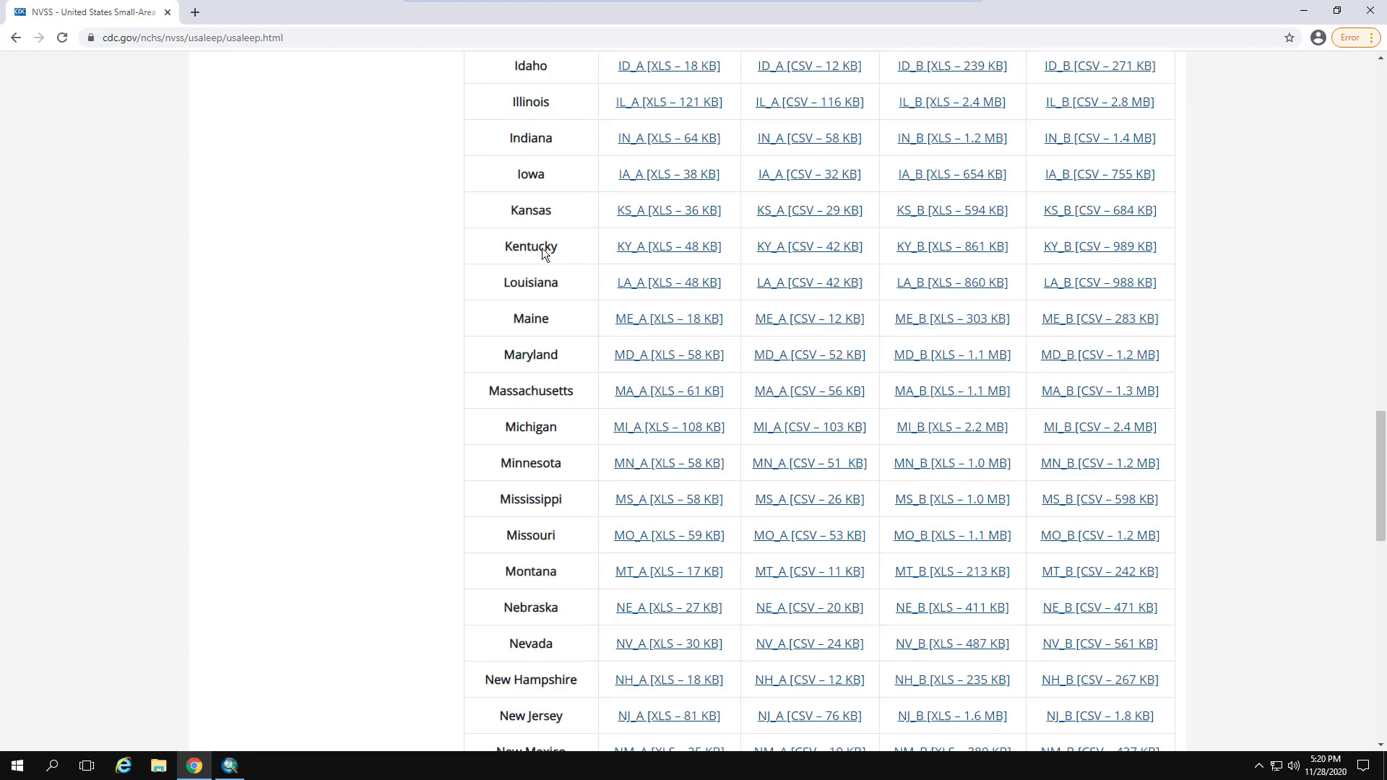
click(1370, 11)
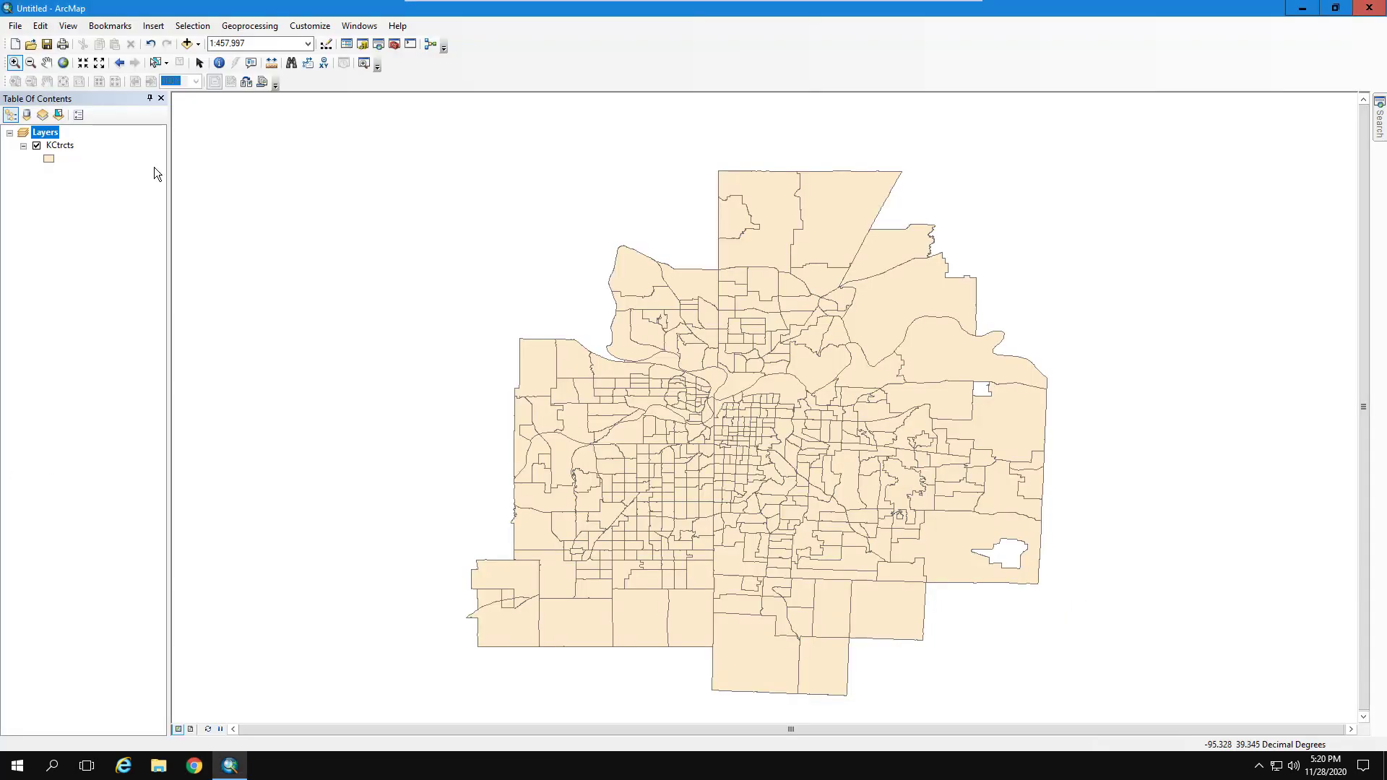
Add the ACS.csv and life.CSV tables from the personal GIS_Proj2 folder to the map.
click(186, 43)
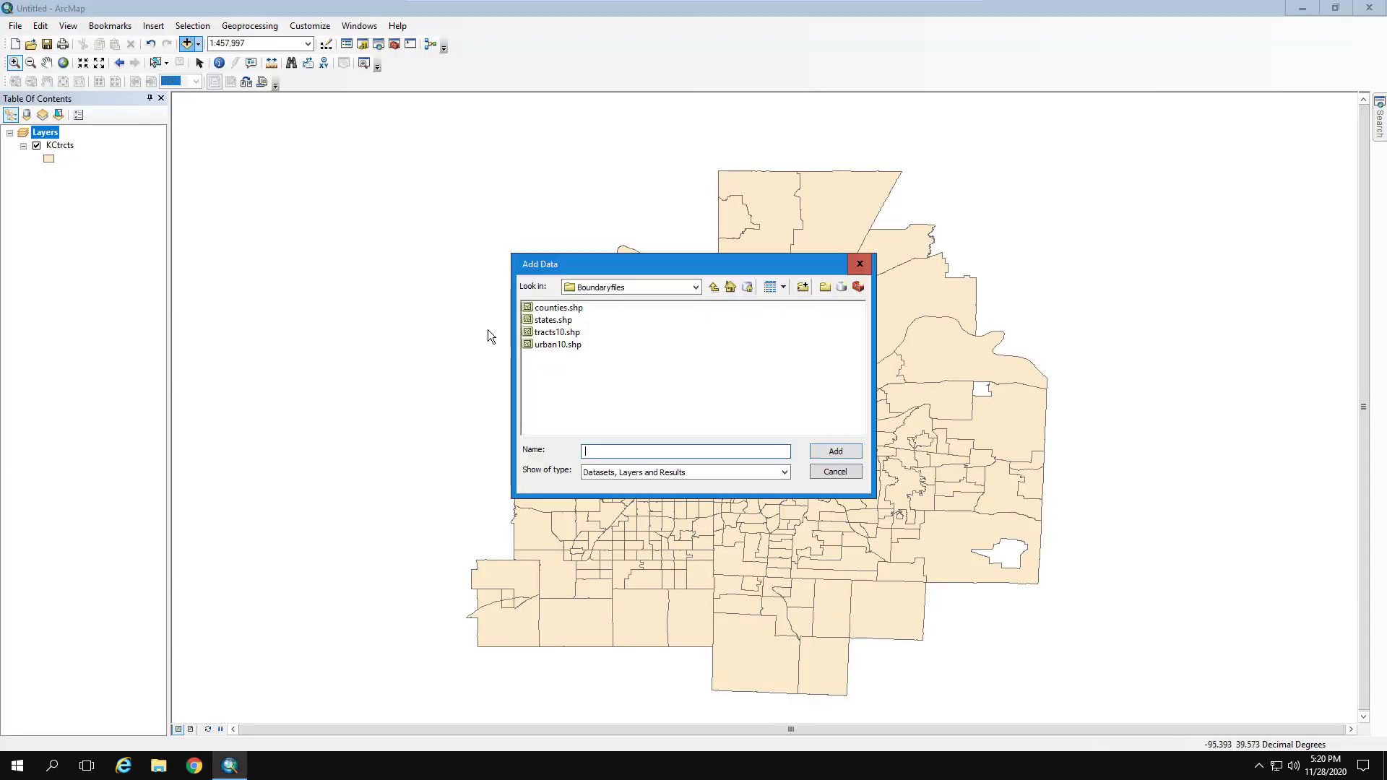
click(713, 287)
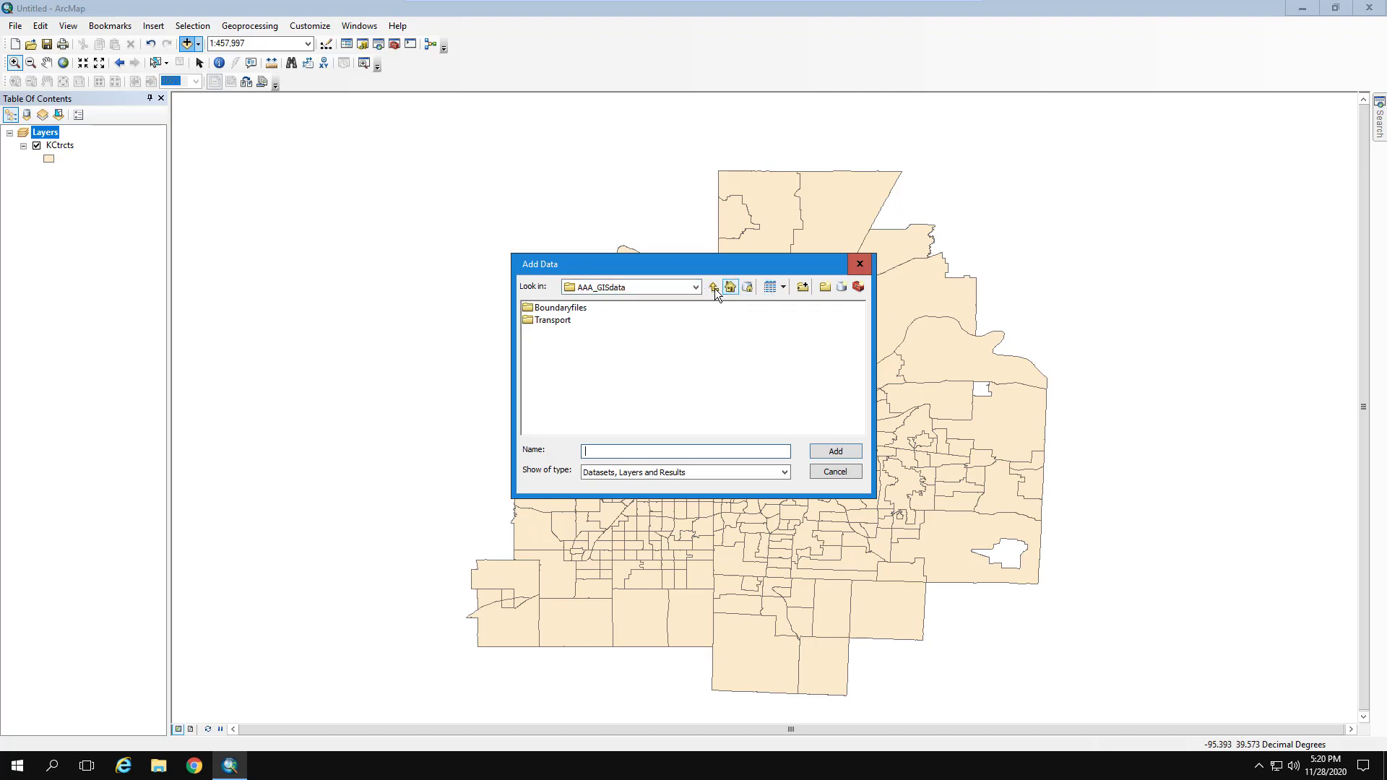
click(713, 288)
double_click(554, 333)
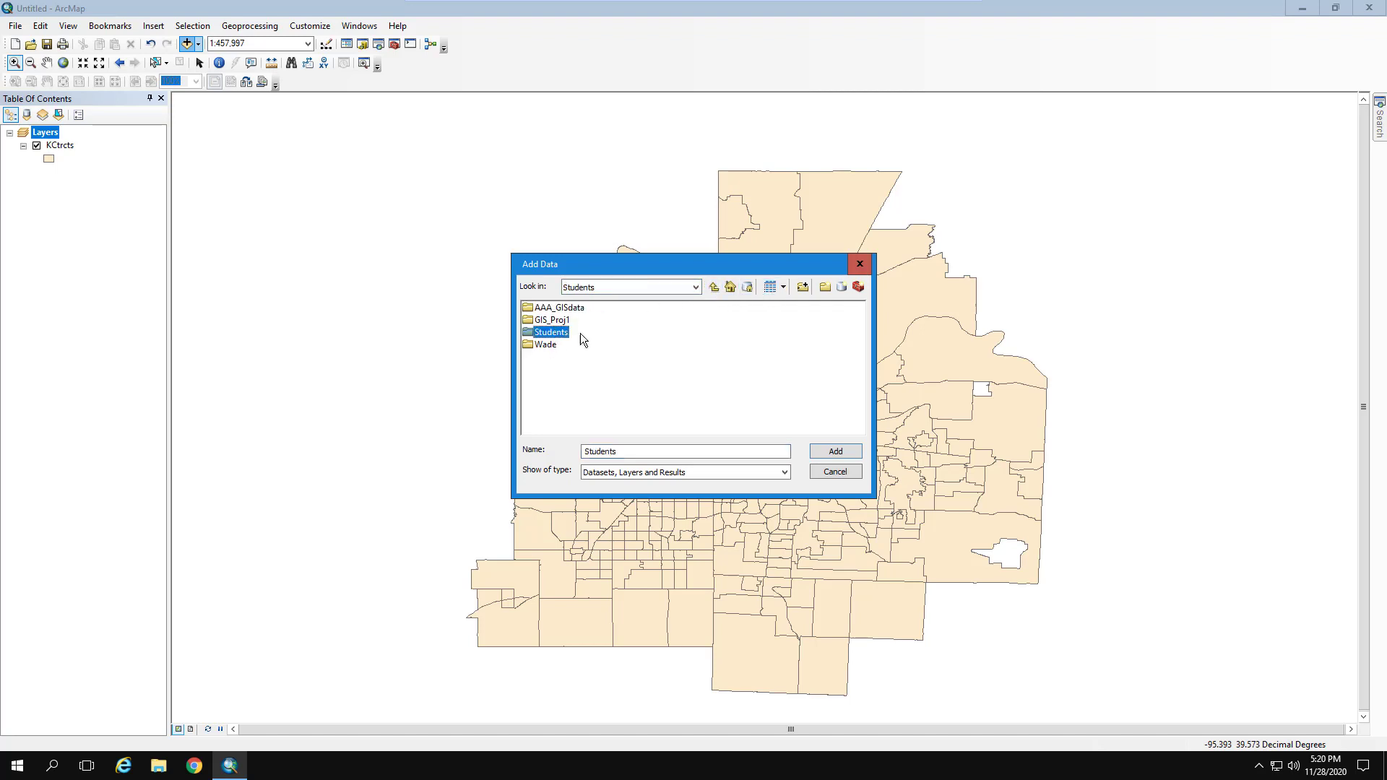
double_click(765, 357)
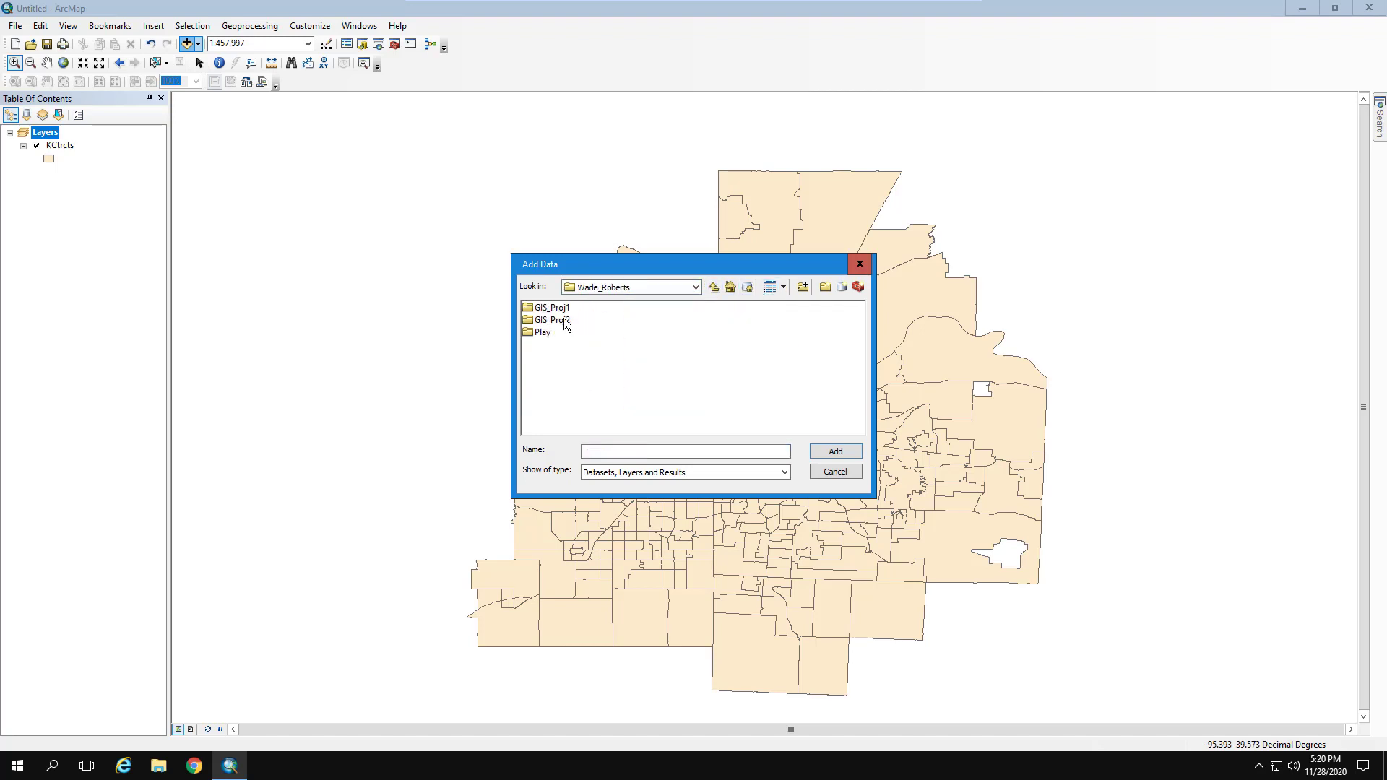
double_click(553, 319)
click(554, 308)
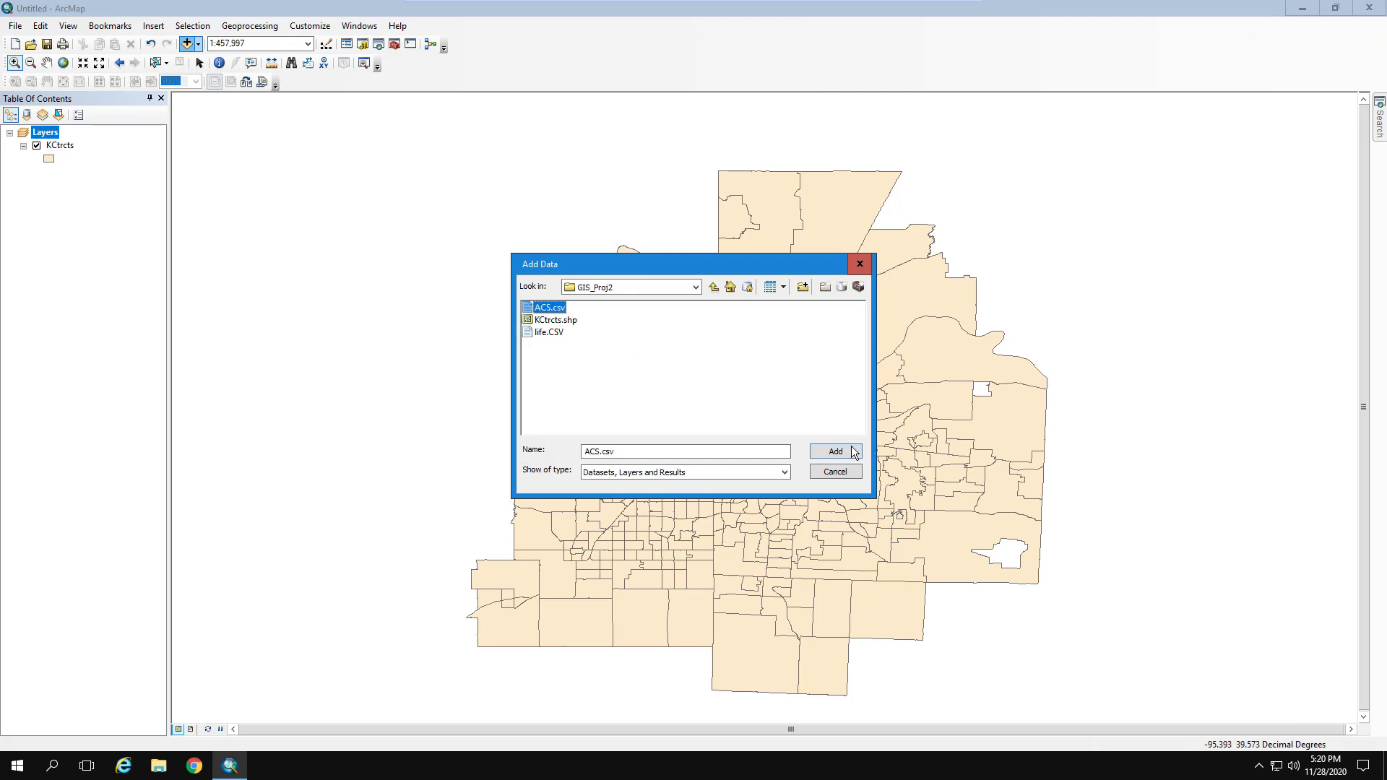
click(835, 451)
click(186, 44)
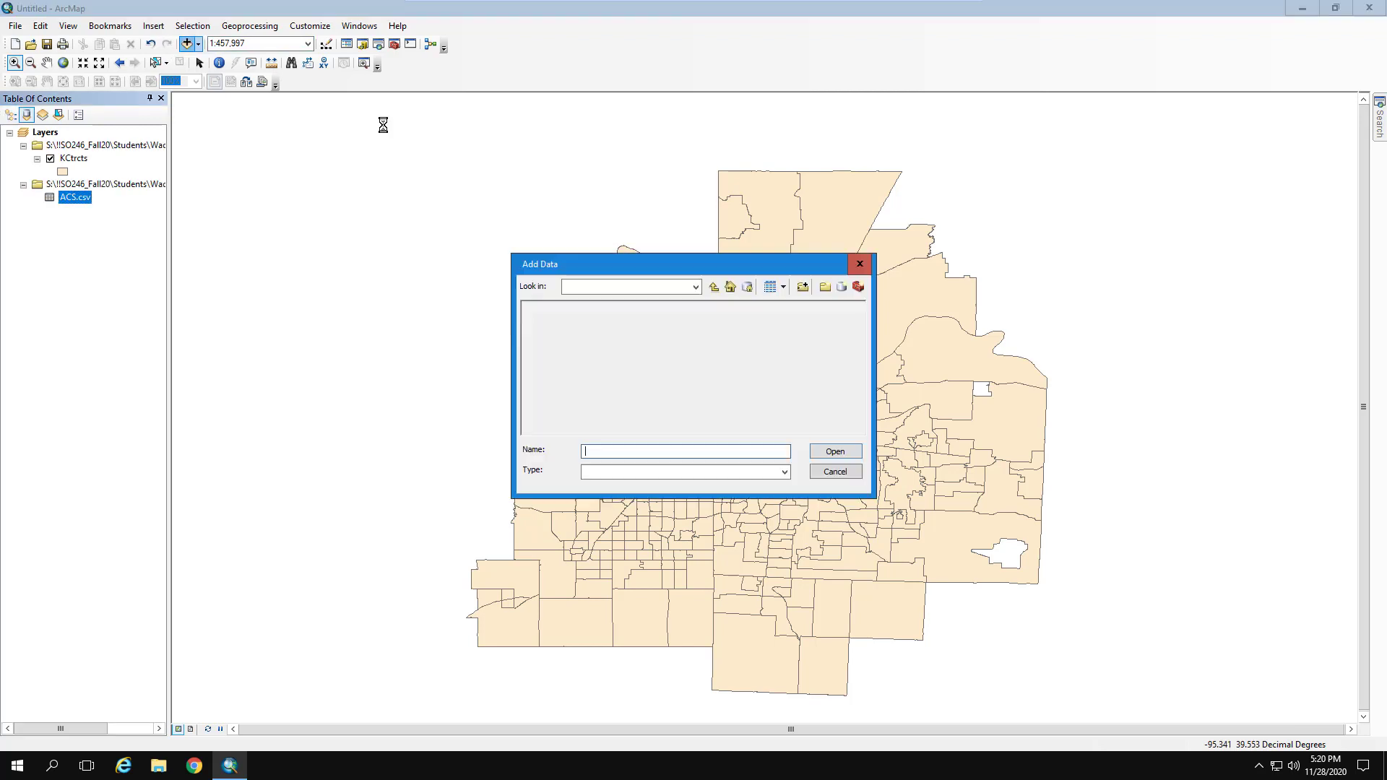
click(834, 452)
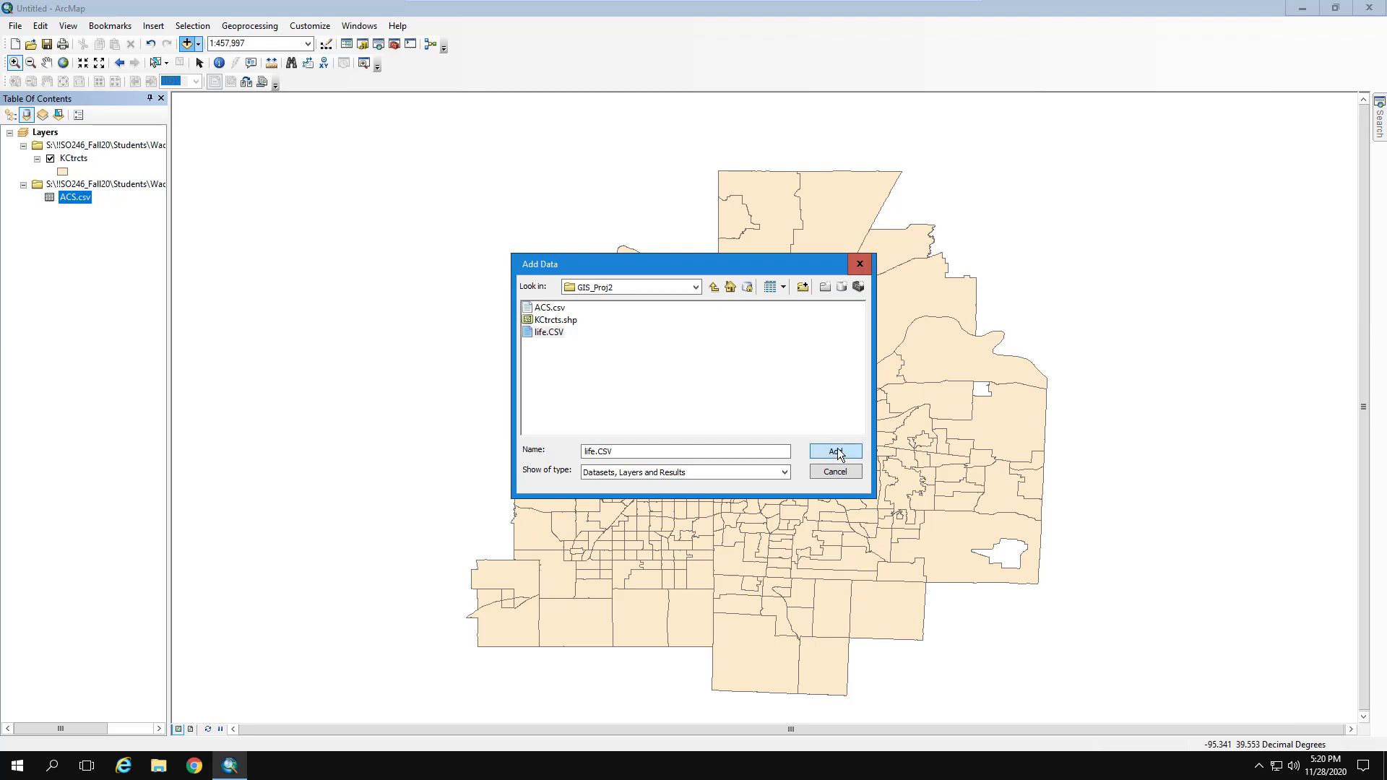
Join the ACS.csv table to the KCtrcts layer based on the layer's fips2 field, keeping all records.
right_click(70, 158)
mouse_move(123, 215)
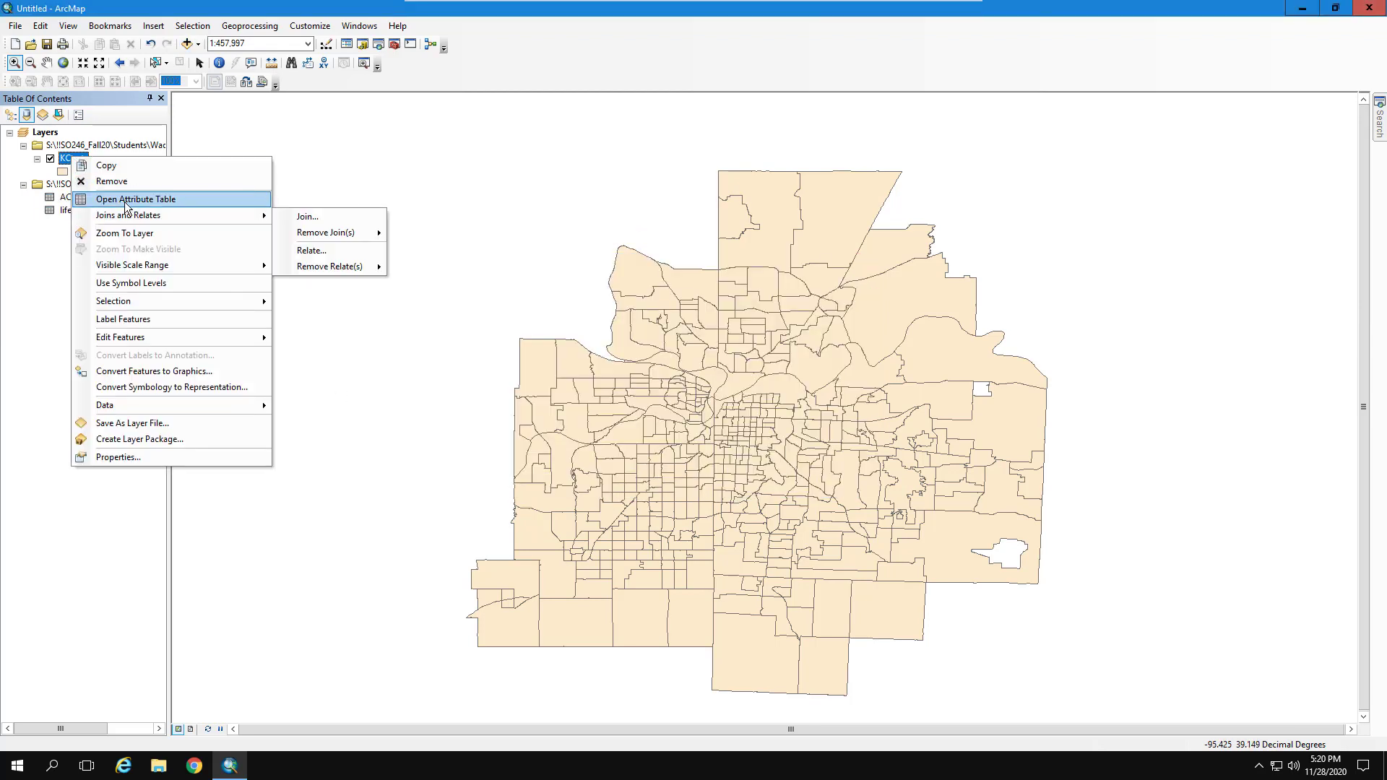
click(307, 218)
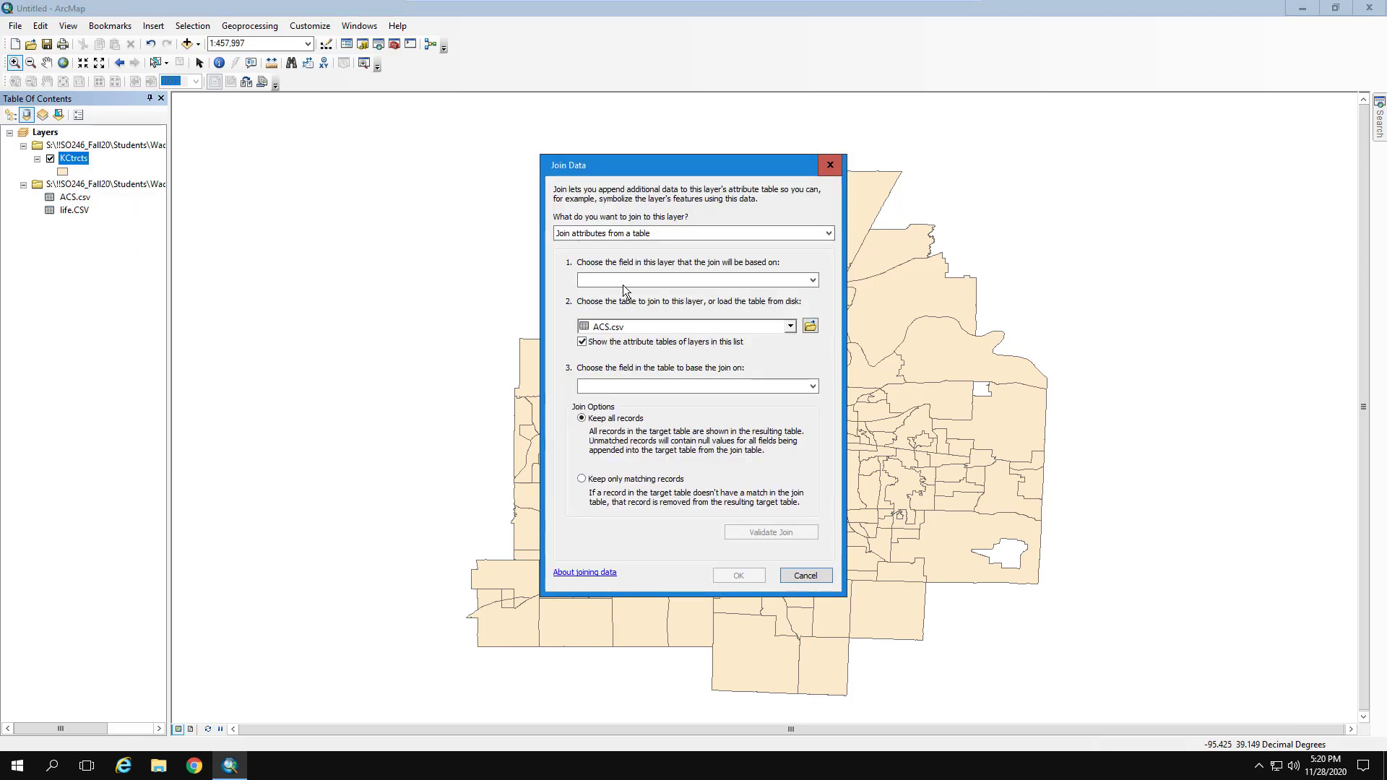
click(634, 281)
scroll(658, 433, down, 5)
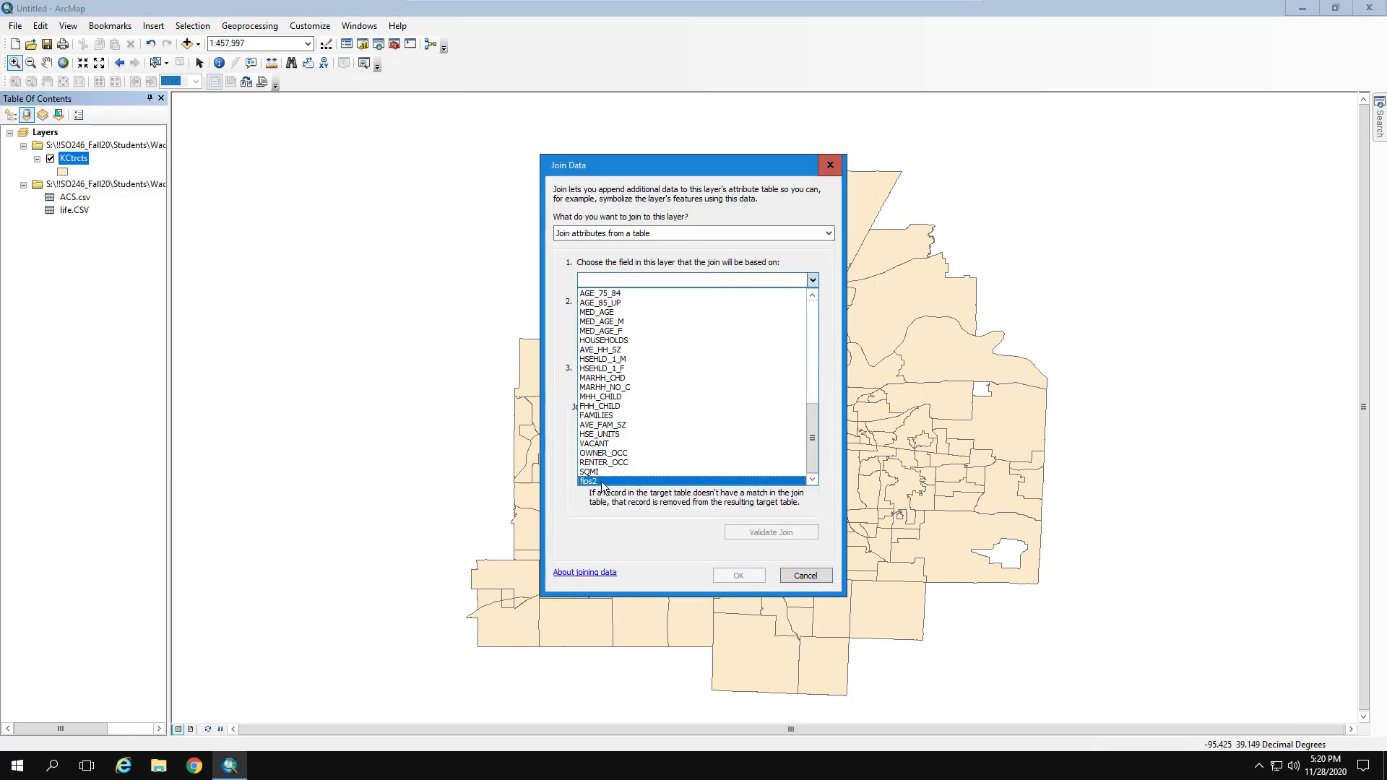
click(652, 480)
click(738, 575)
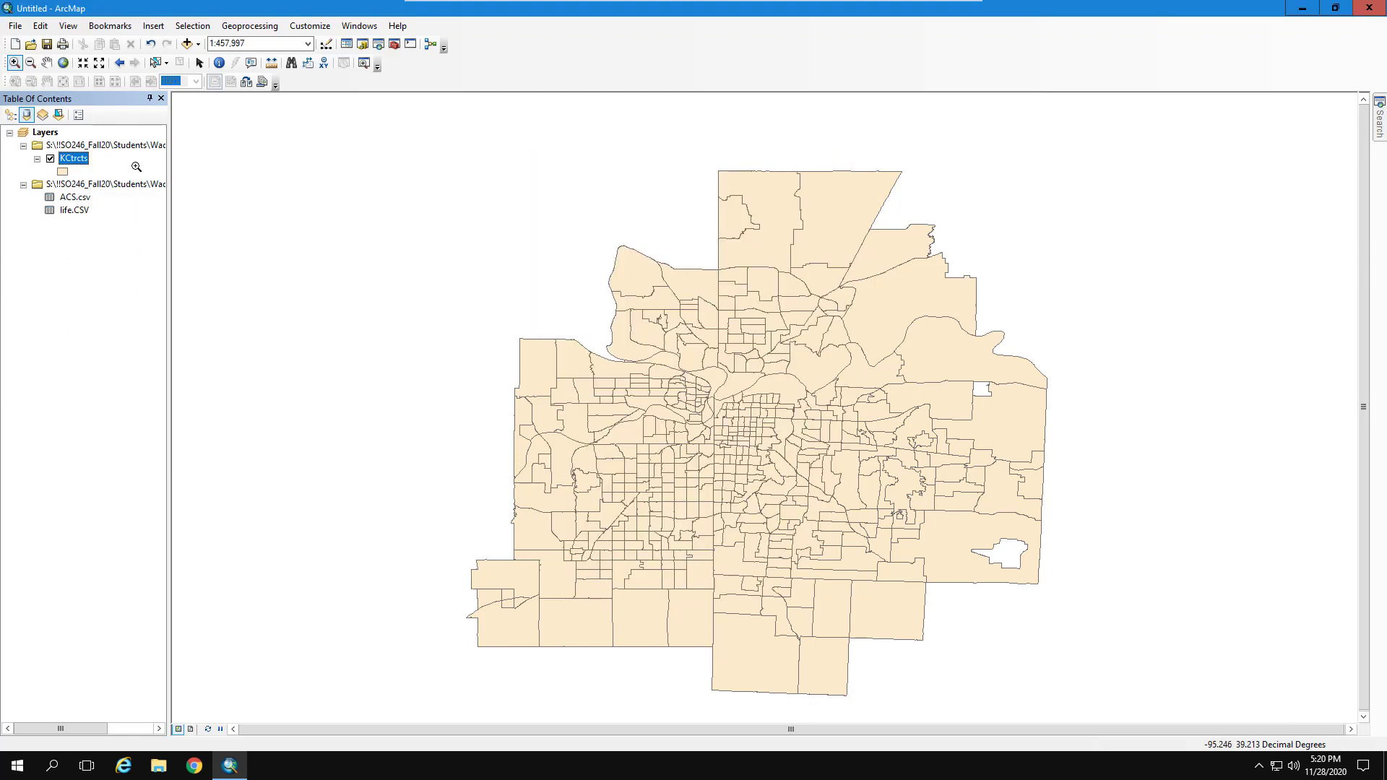
Join the life.CSV table to the KCtrcts layer, matching fips2 to the table's fips field and keeping all records.
right_click(79, 161)
mouse_move(200, 216)
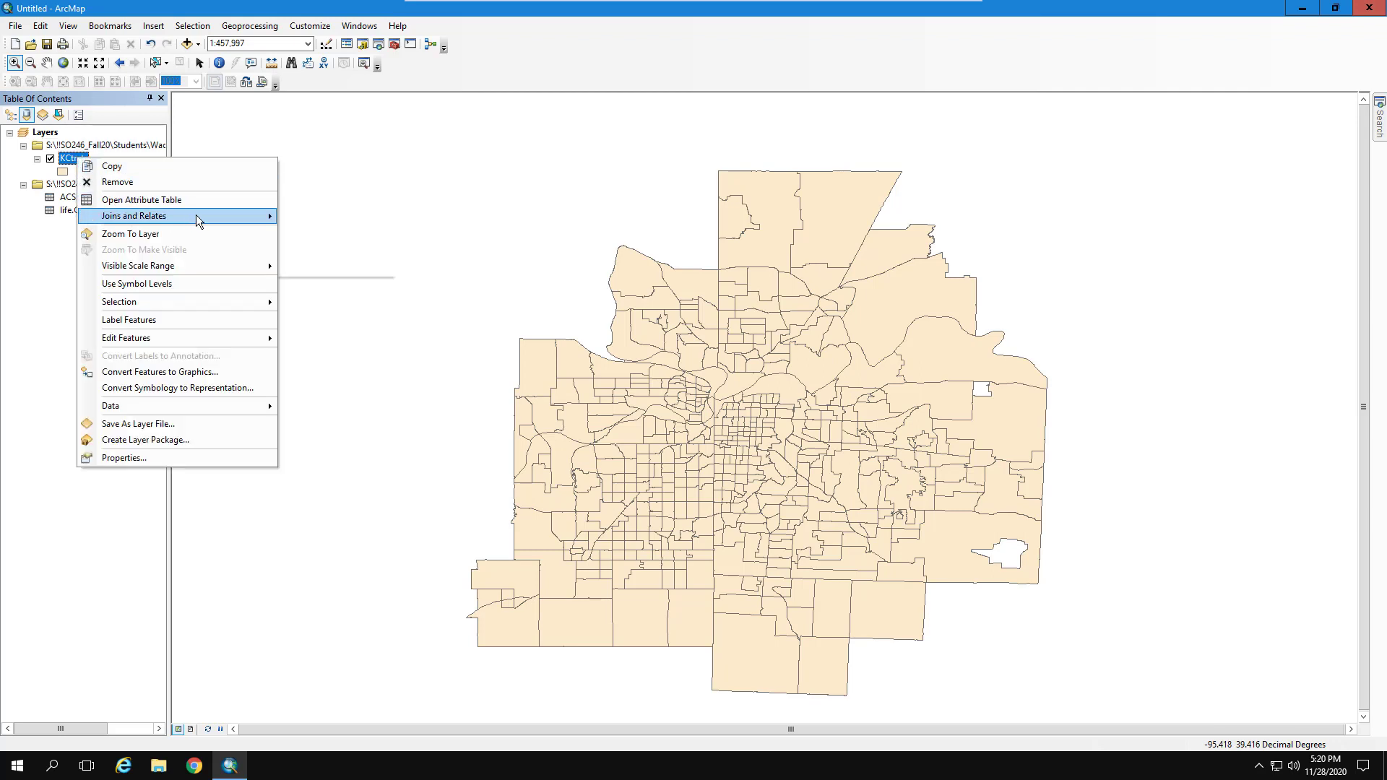
click(311, 218)
click(686, 280)
scroll(661, 374, down, 3)
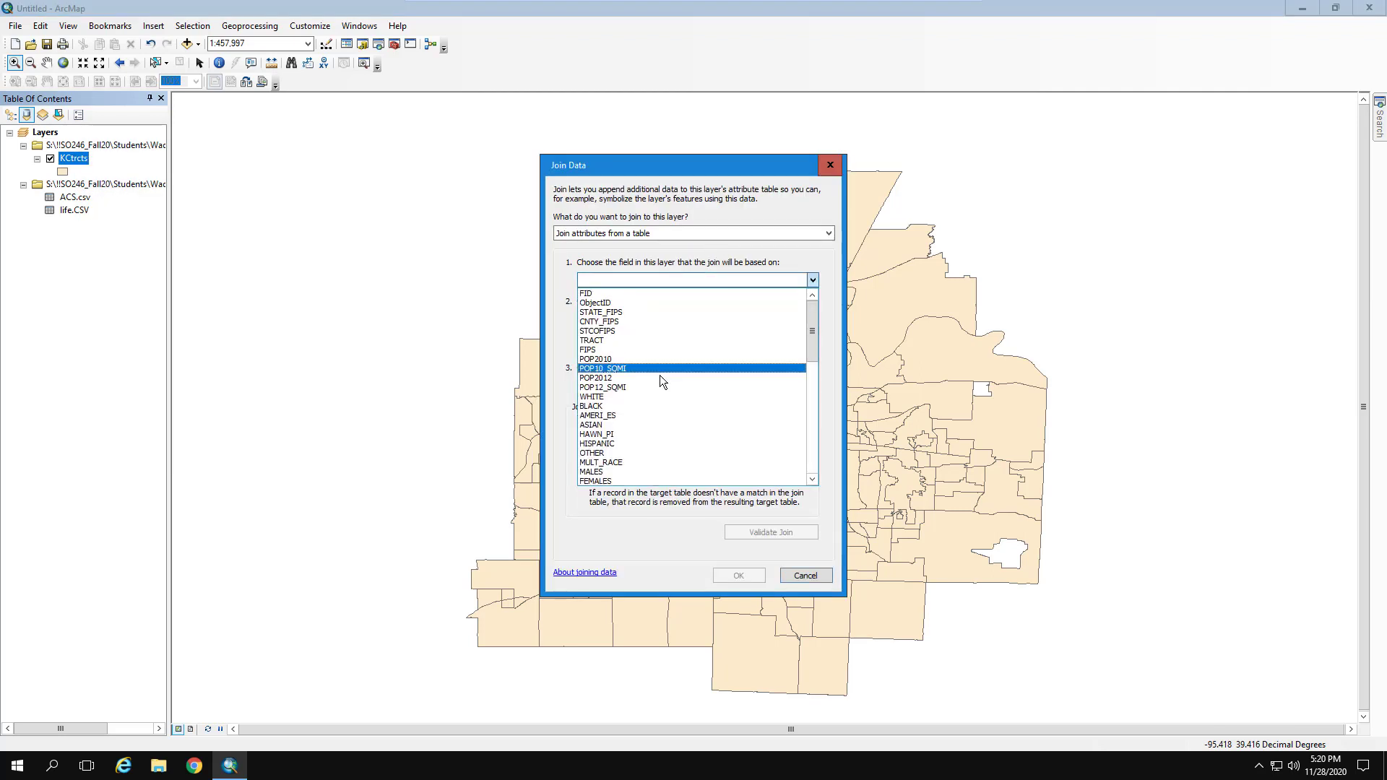
scroll(665, 379, down, 3)
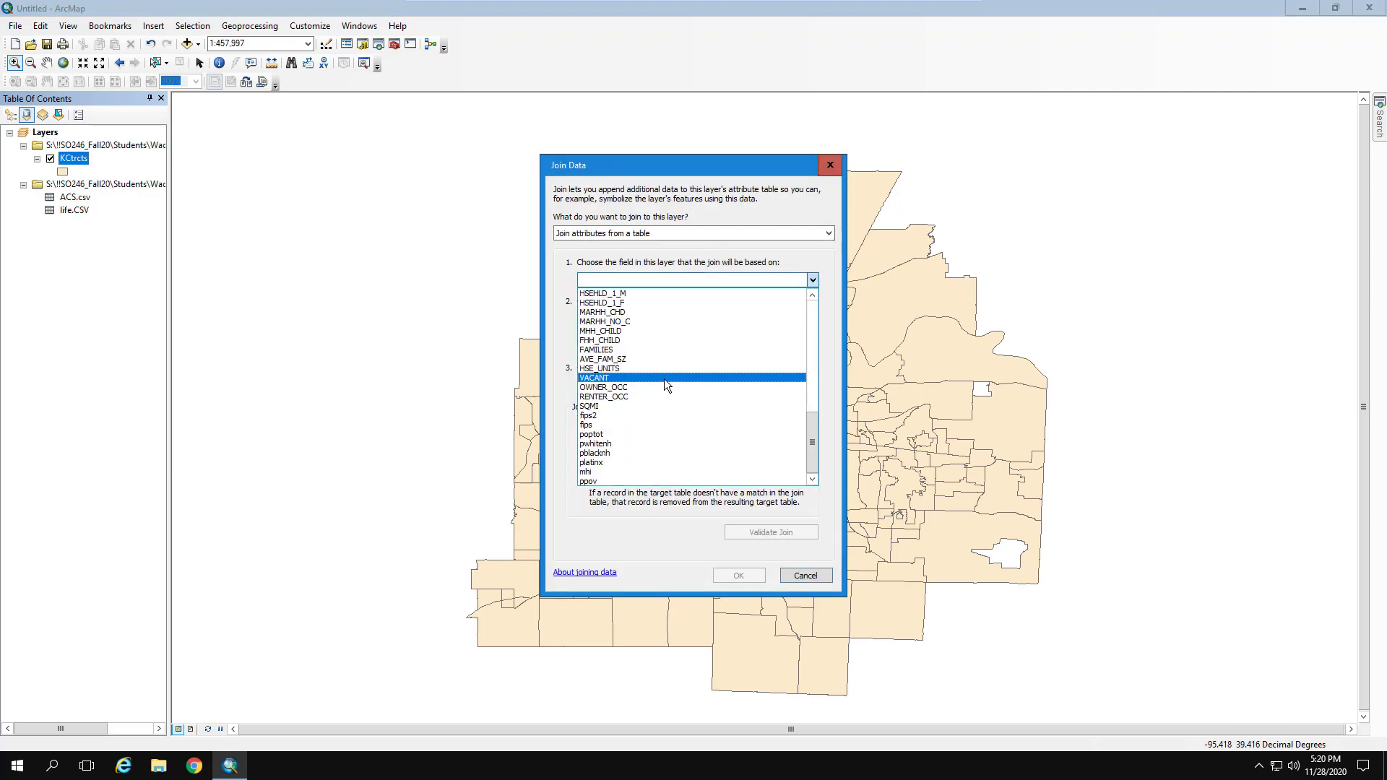
click(617, 414)
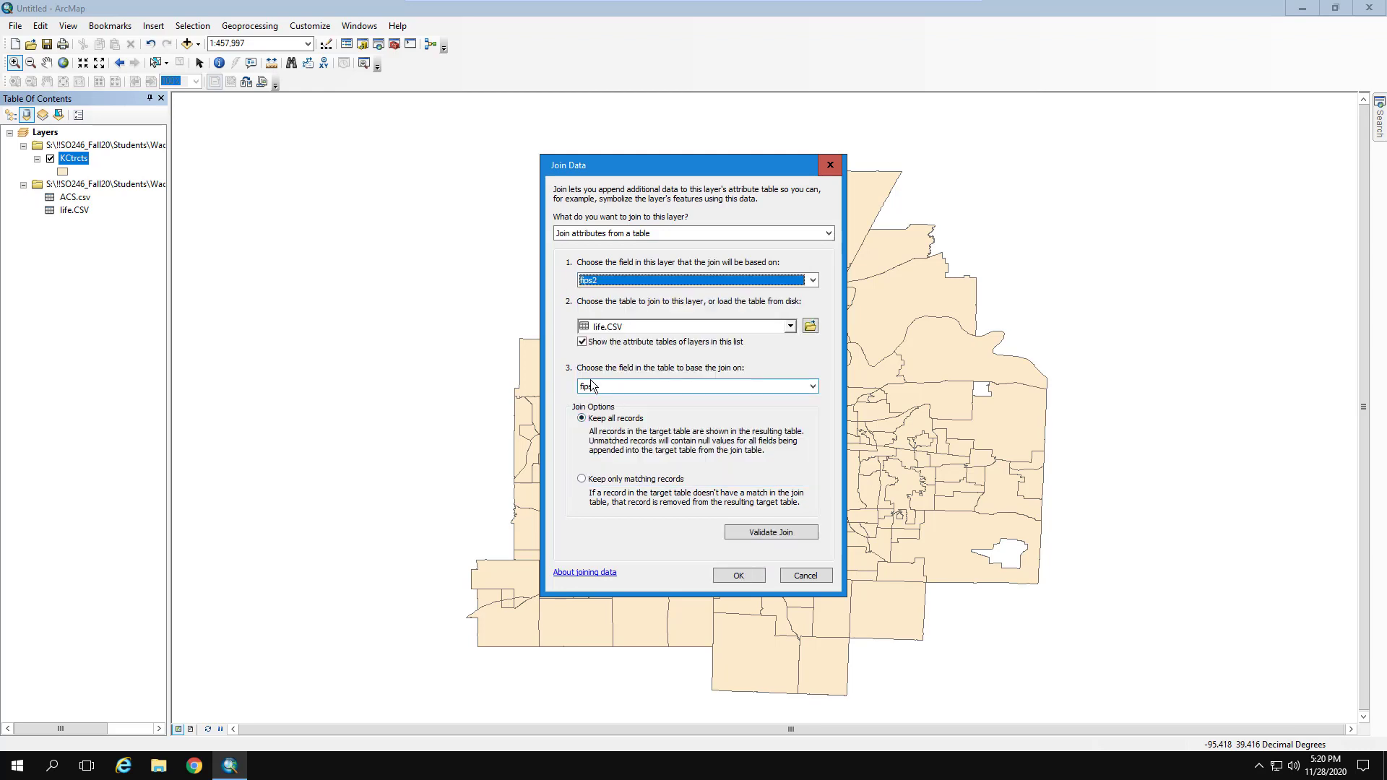
click(731, 573)
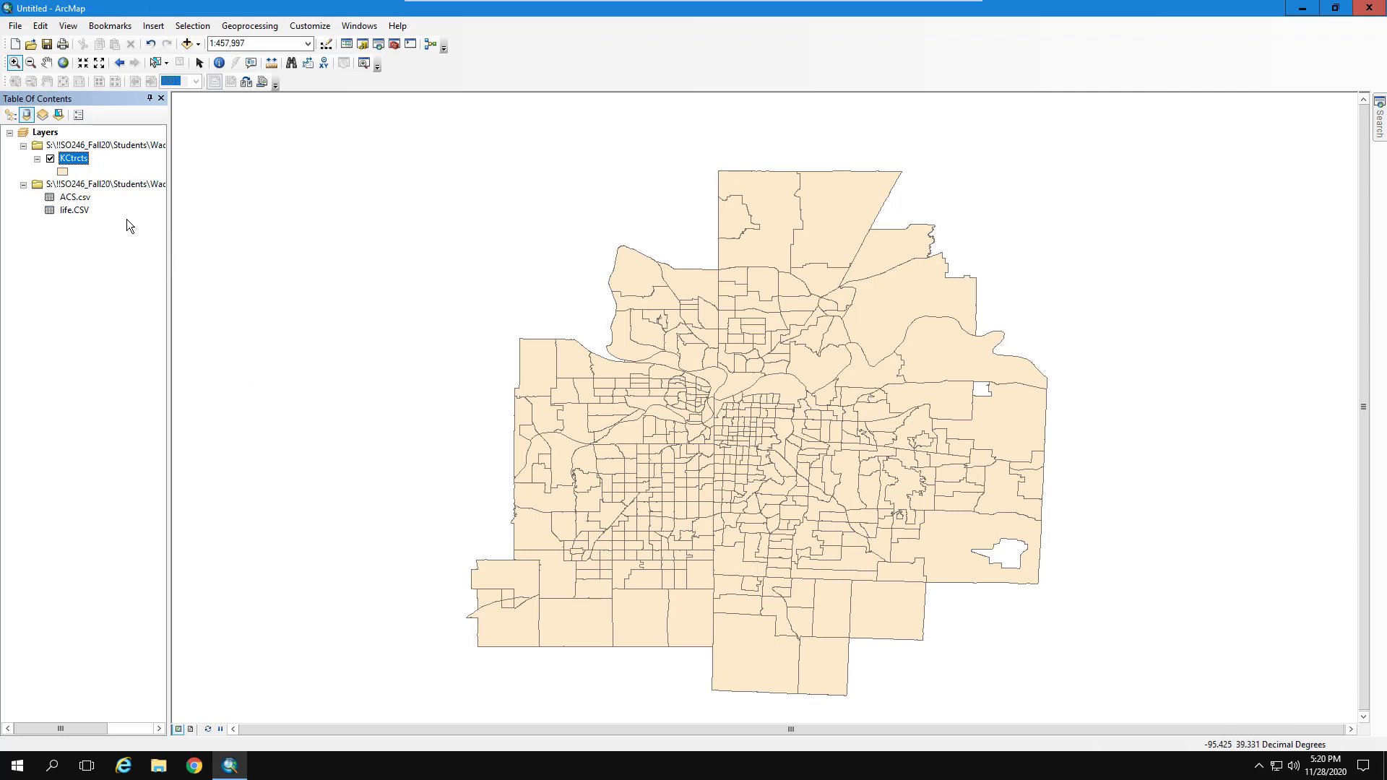
Save the joined KCtrcts layer as the layer file KCtrcts.lyr in the GIS_Proj2 folder.
right_click(85, 164)
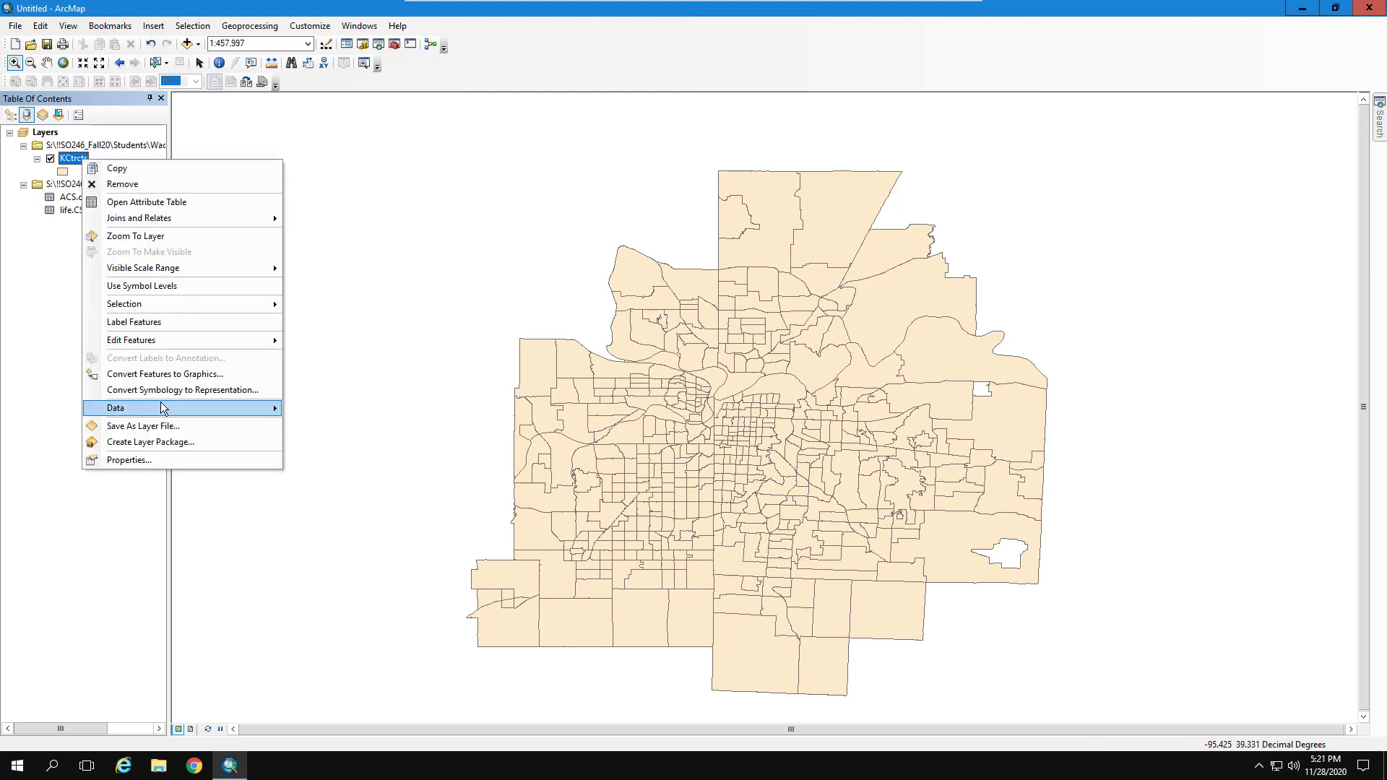
click(171, 428)
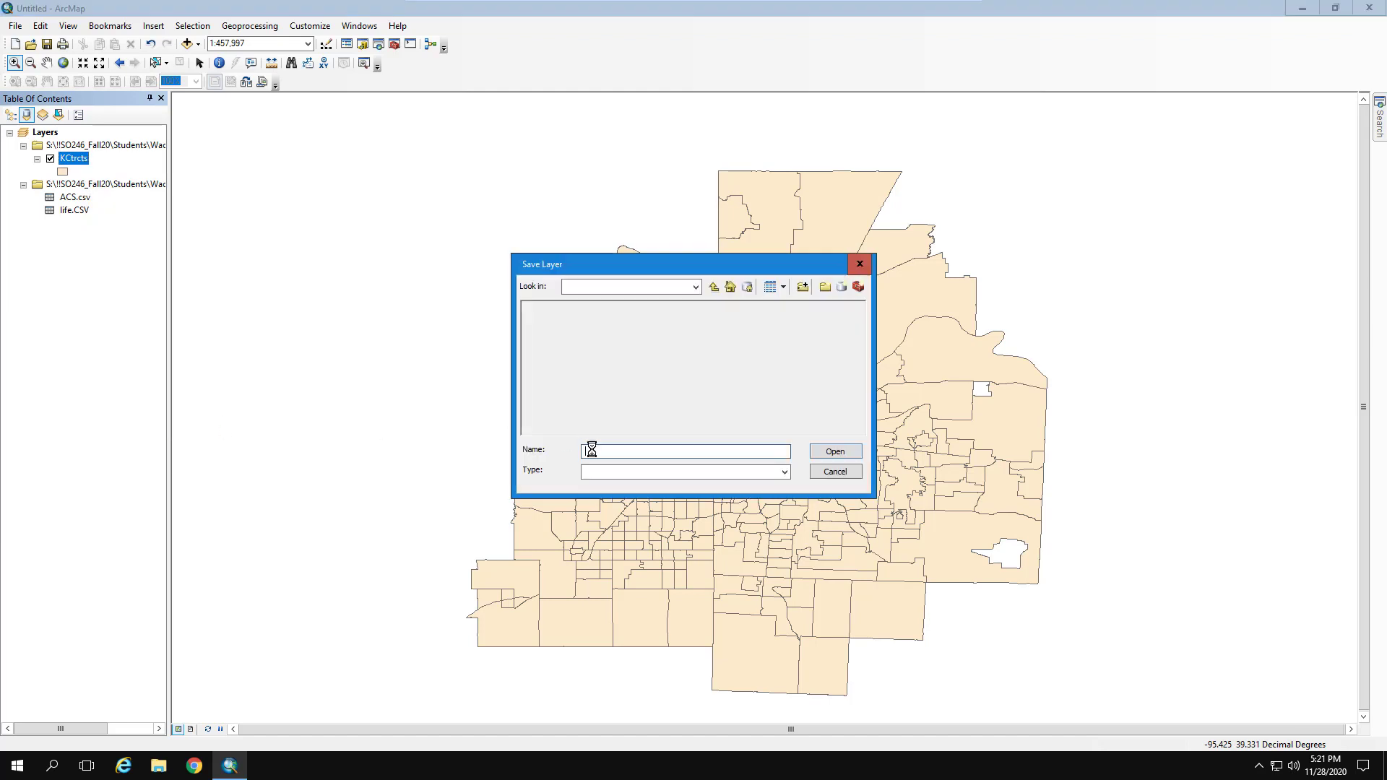
click(694, 288)
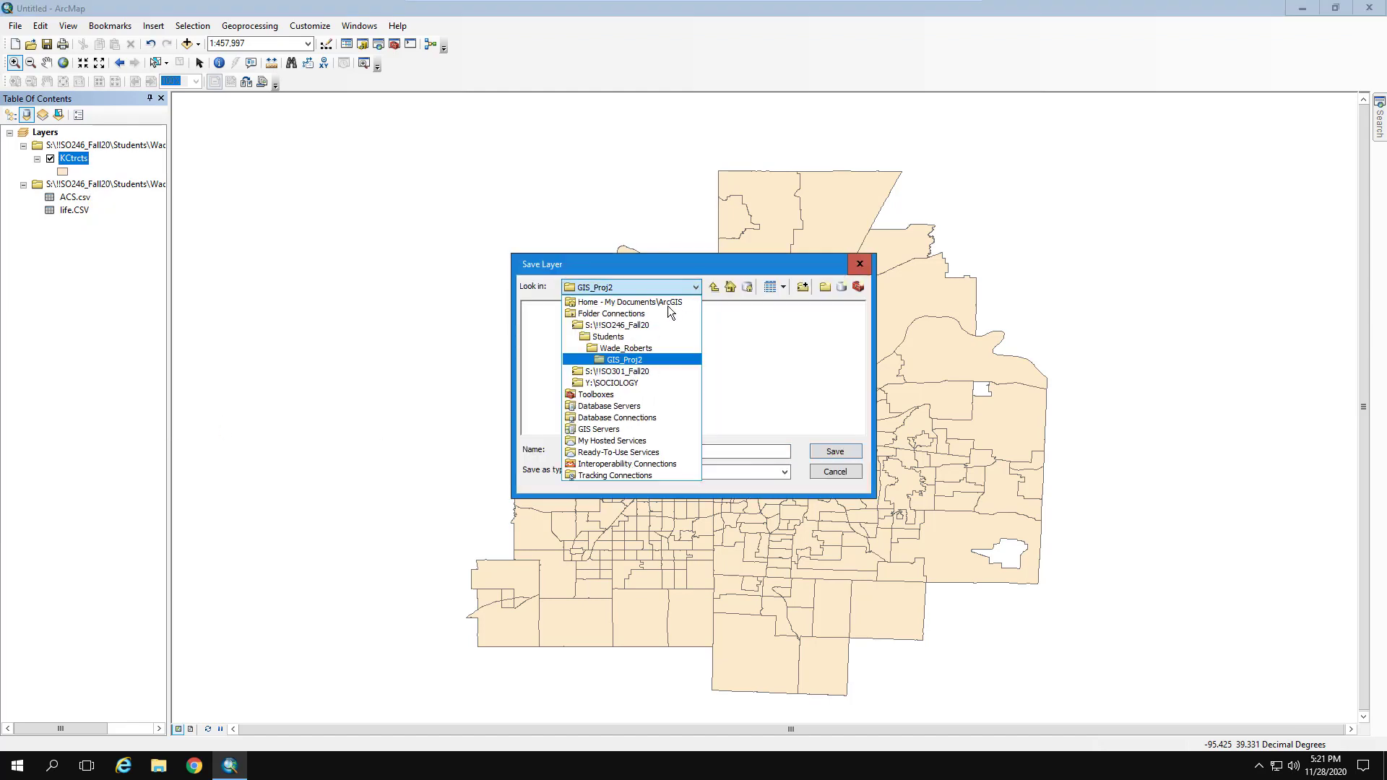
click(639, 361)
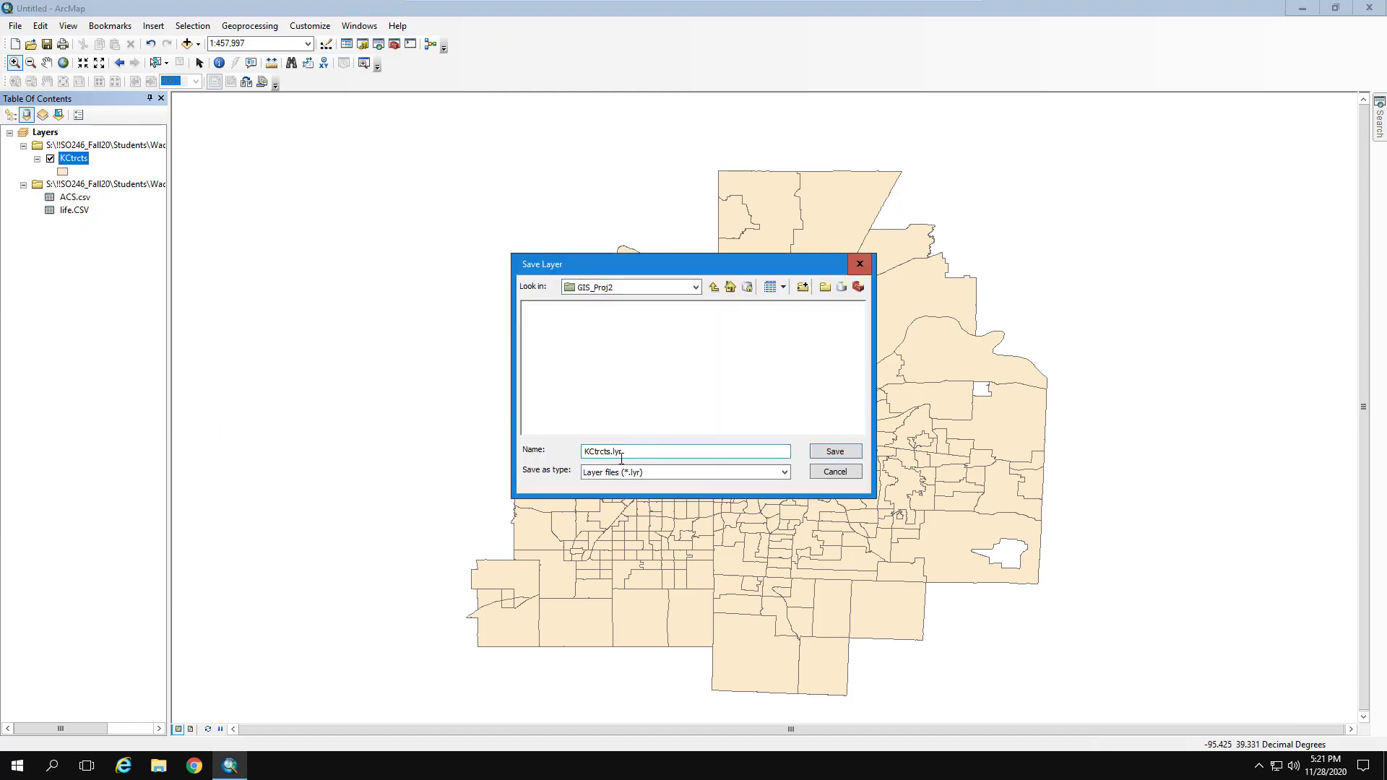
click(834, 453)
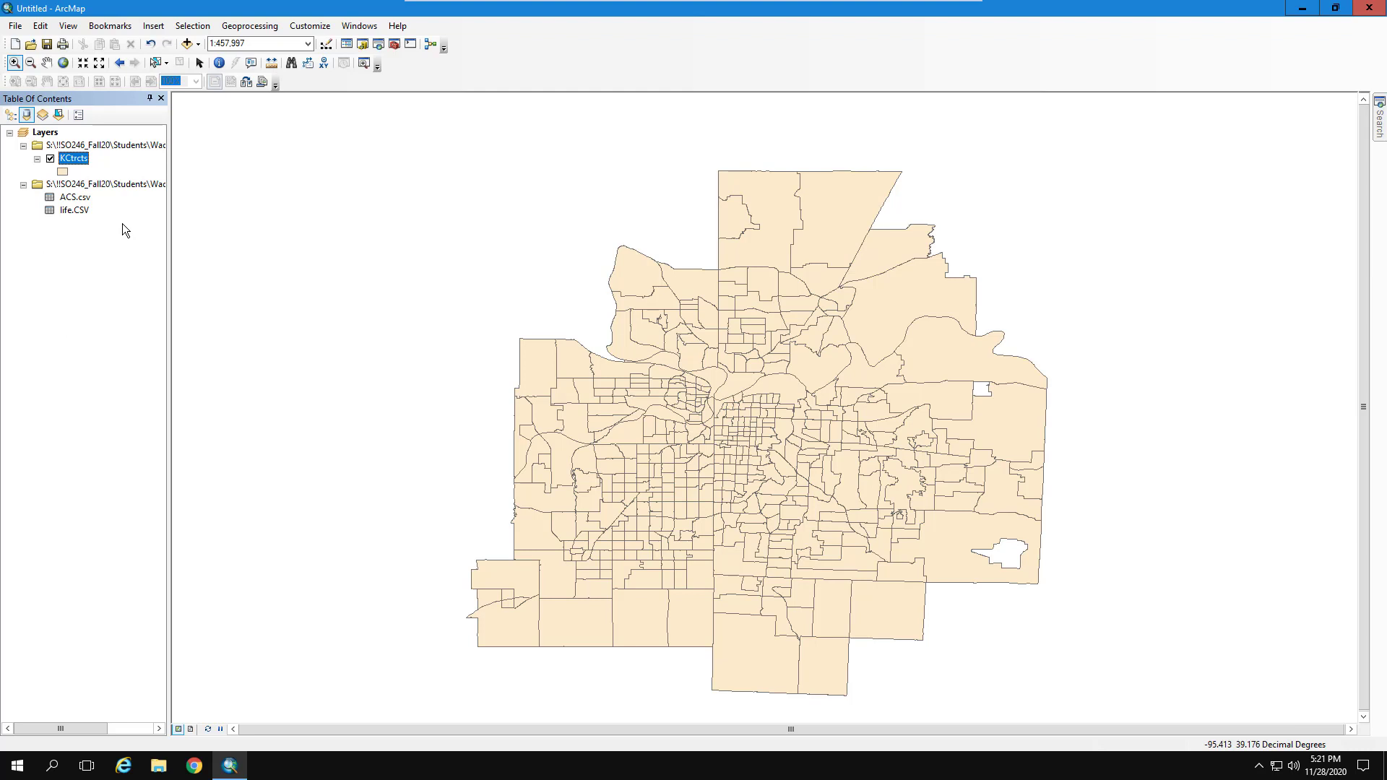
Export all KCtrcts features to the shapefile finaldata.shp in GIS_Proj2, without adding the exported data to the map.
right_click(82, 164)
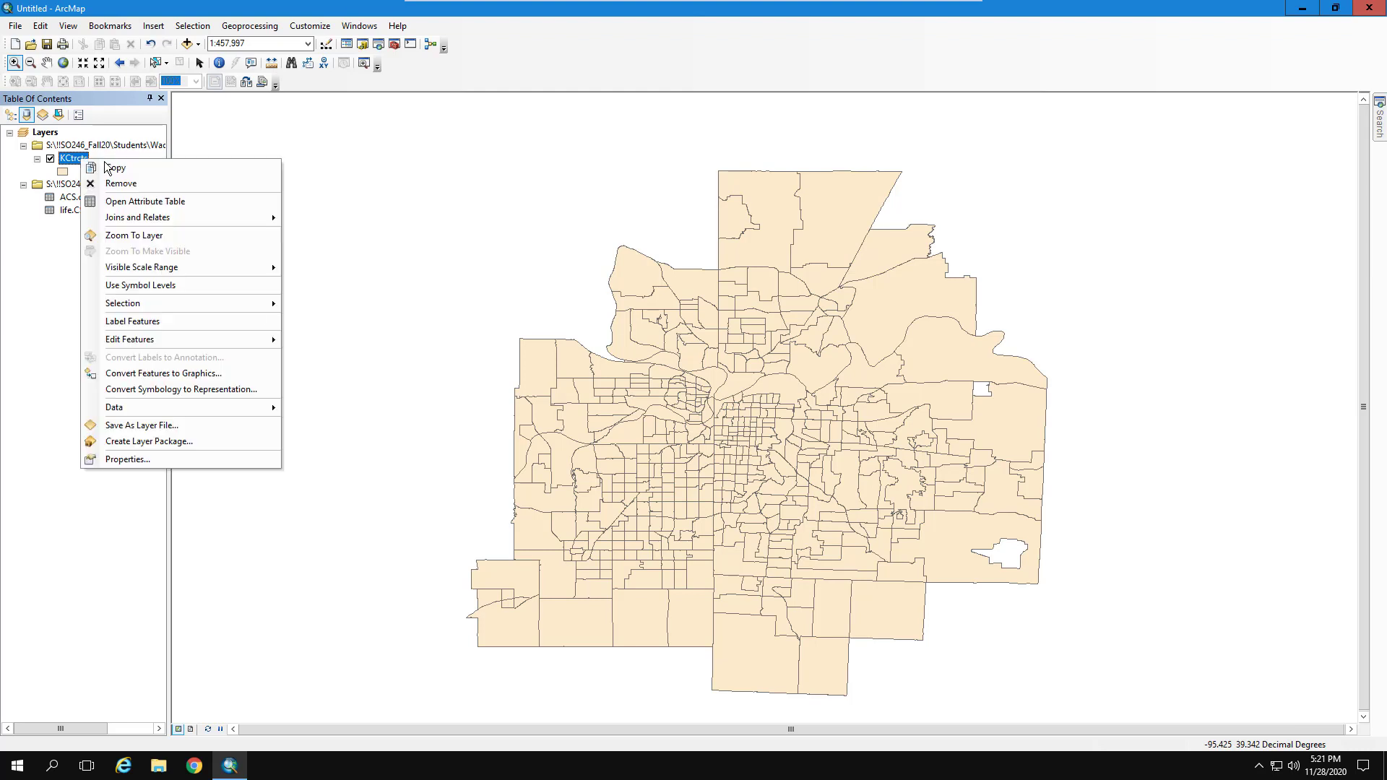
mouse_move(159, 413)
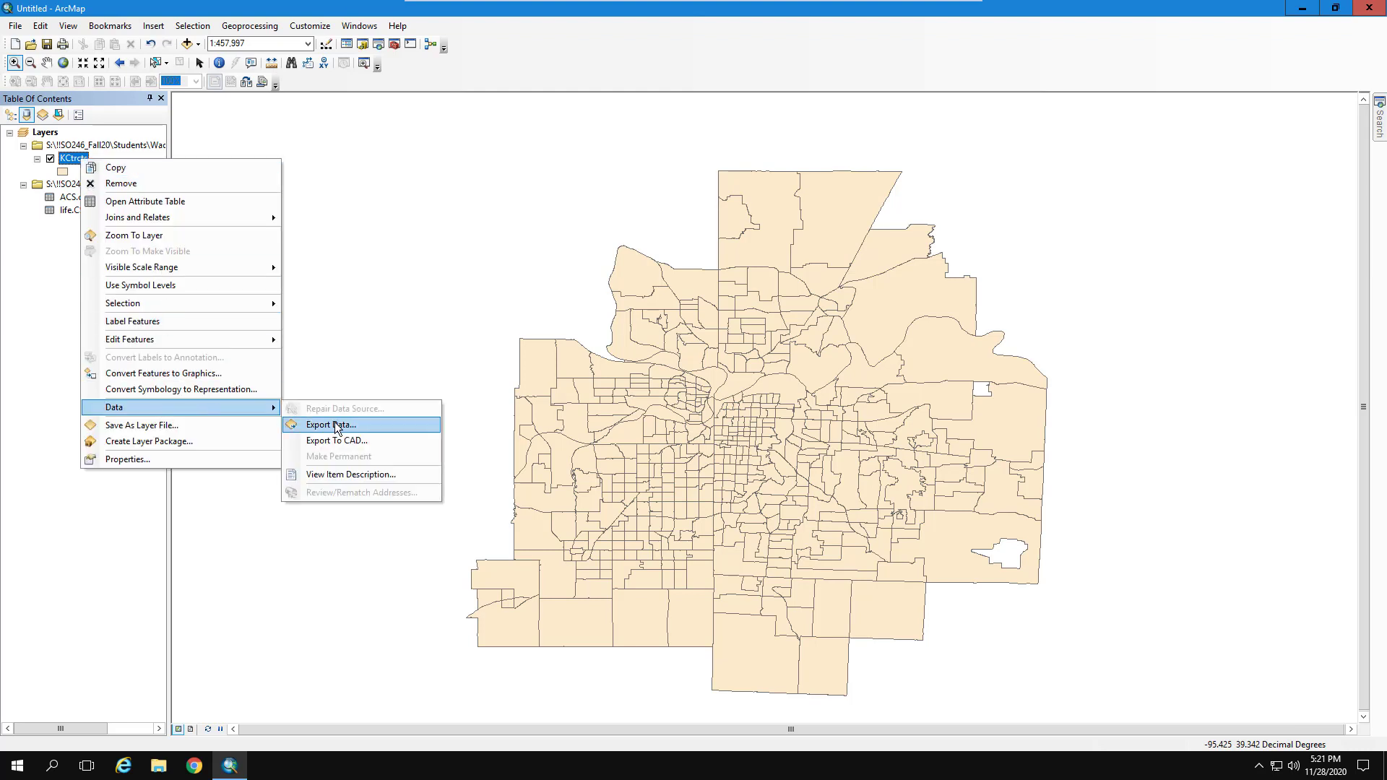
click(334, 423)
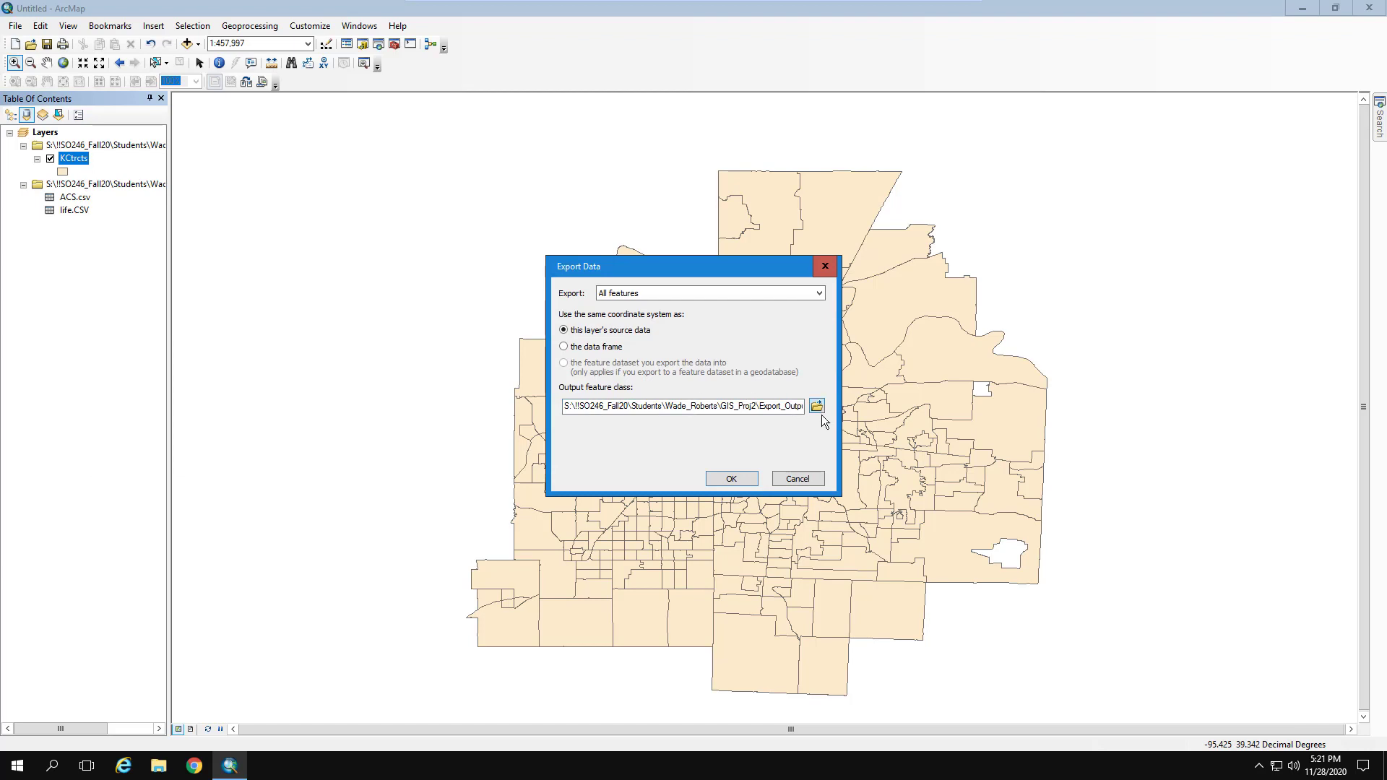
click(822, 406)
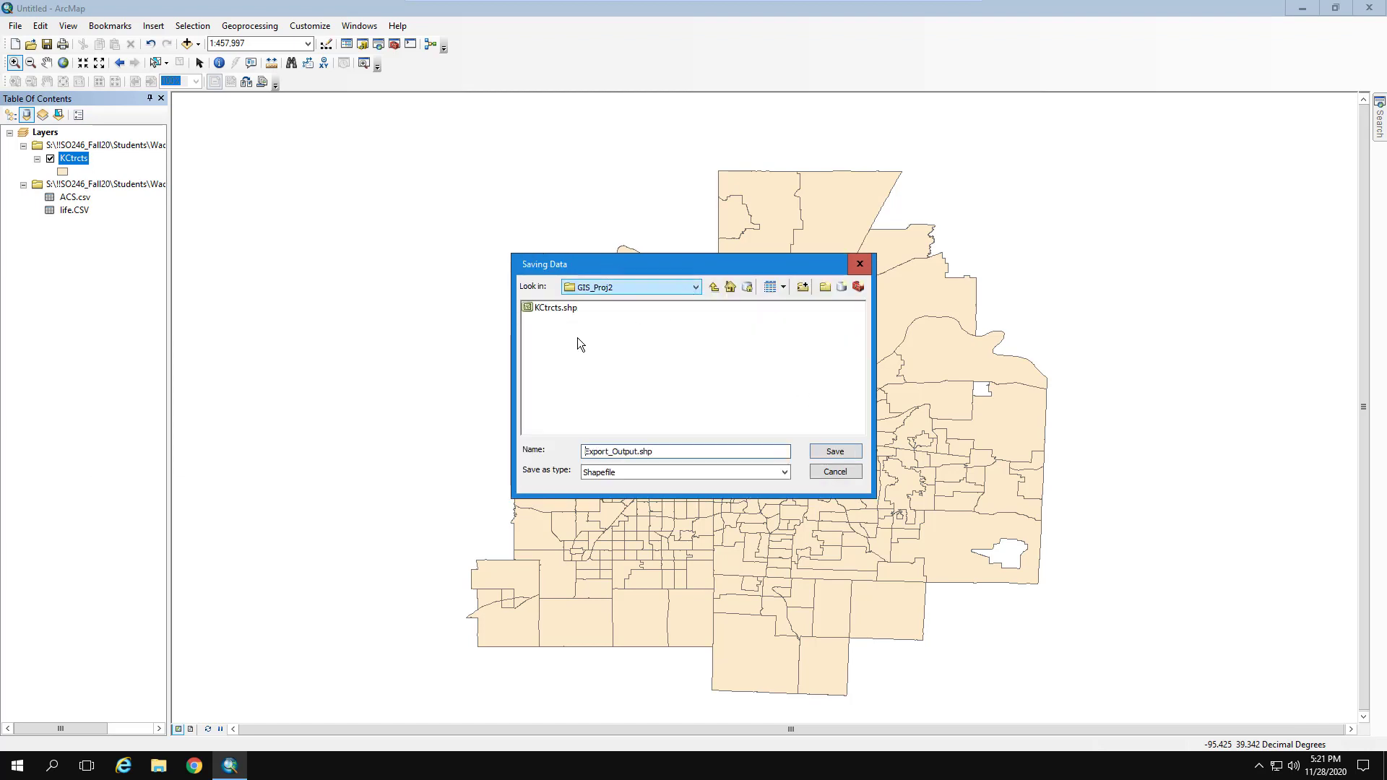
click(556, 308)
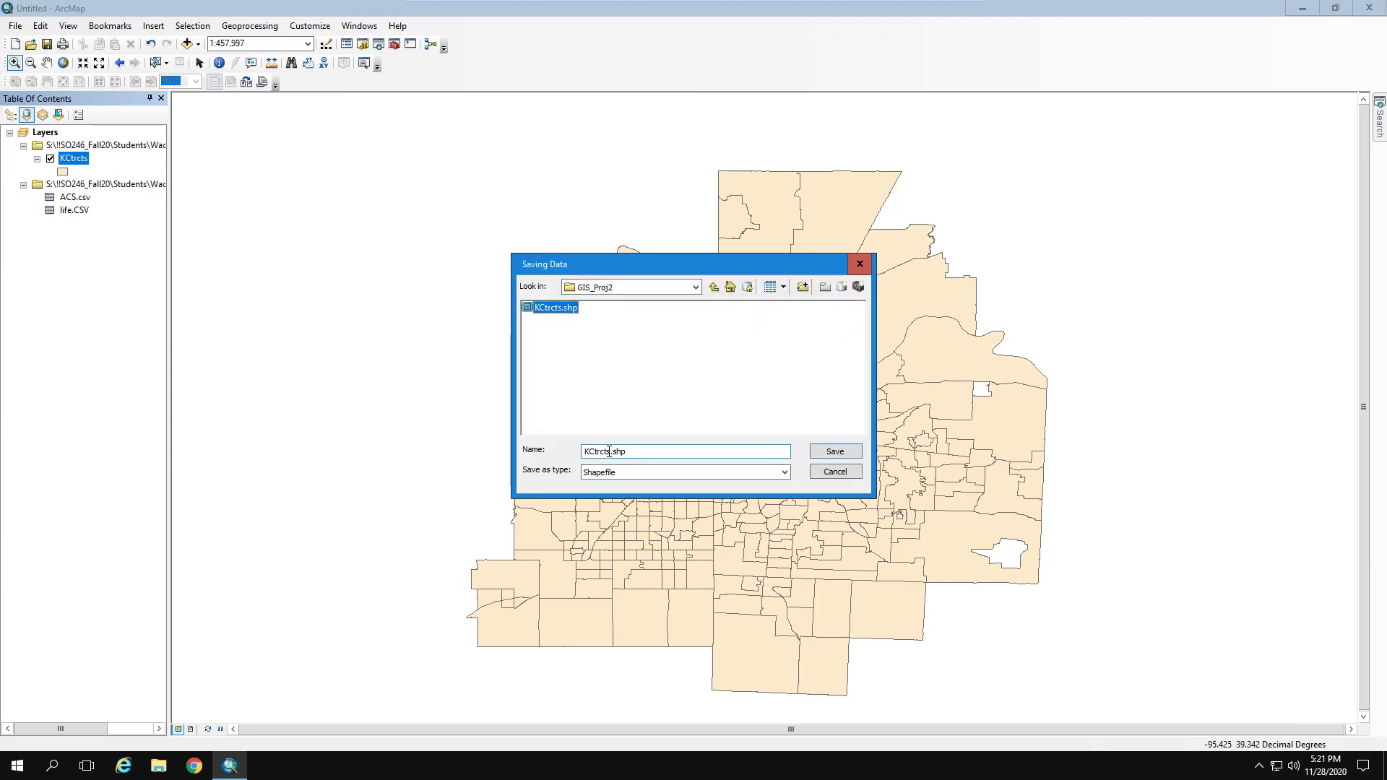
drag(609, 452, 582, 452)
key(BackSpace)
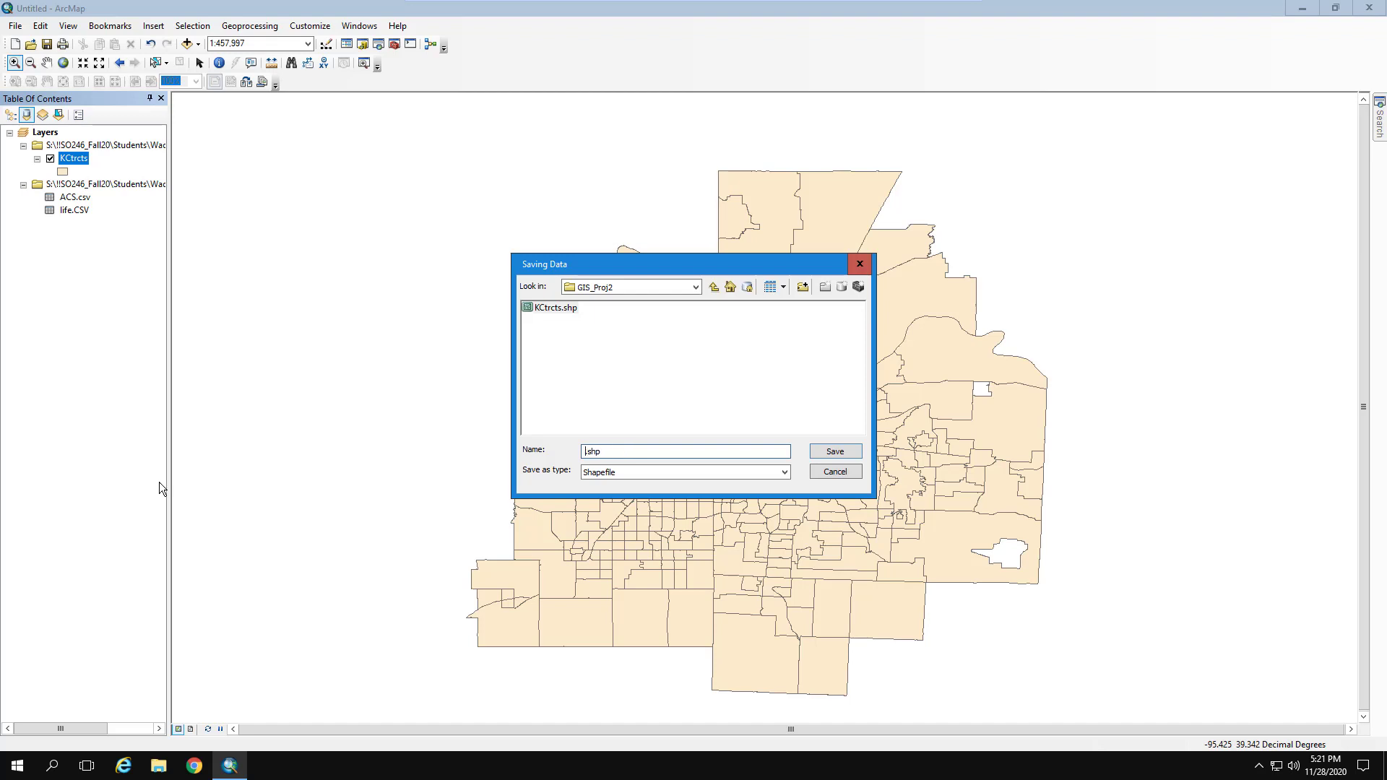
text(finaldata)
click(835, 450)
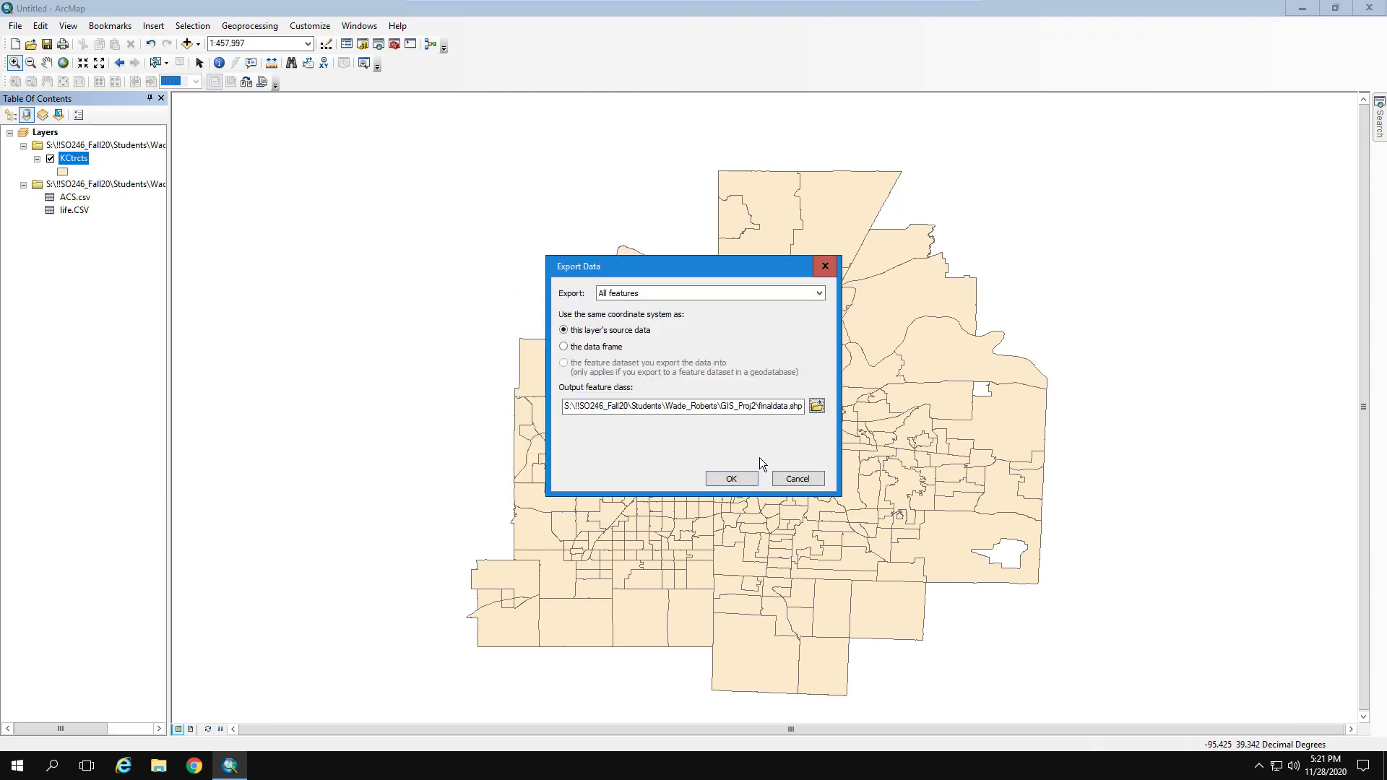
click(730, 481)
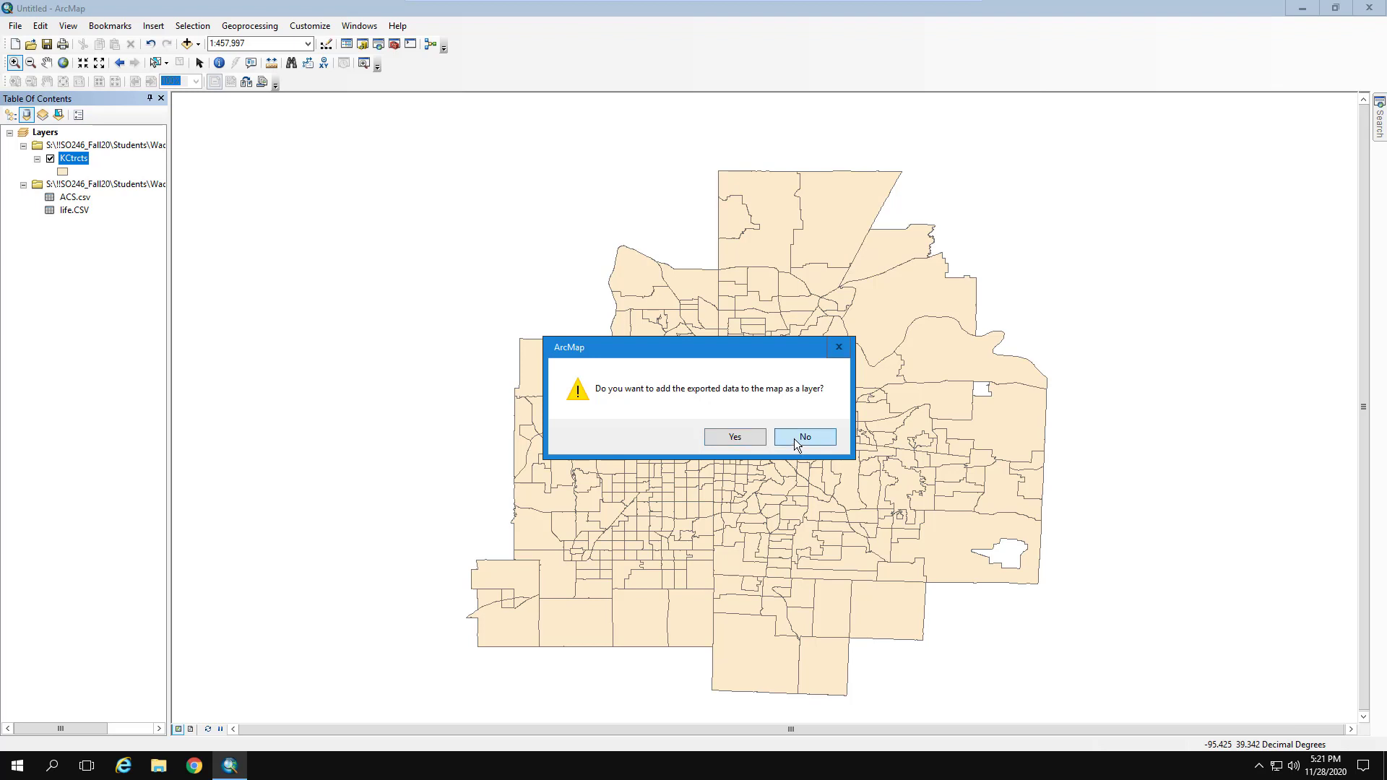
click(795, 439)
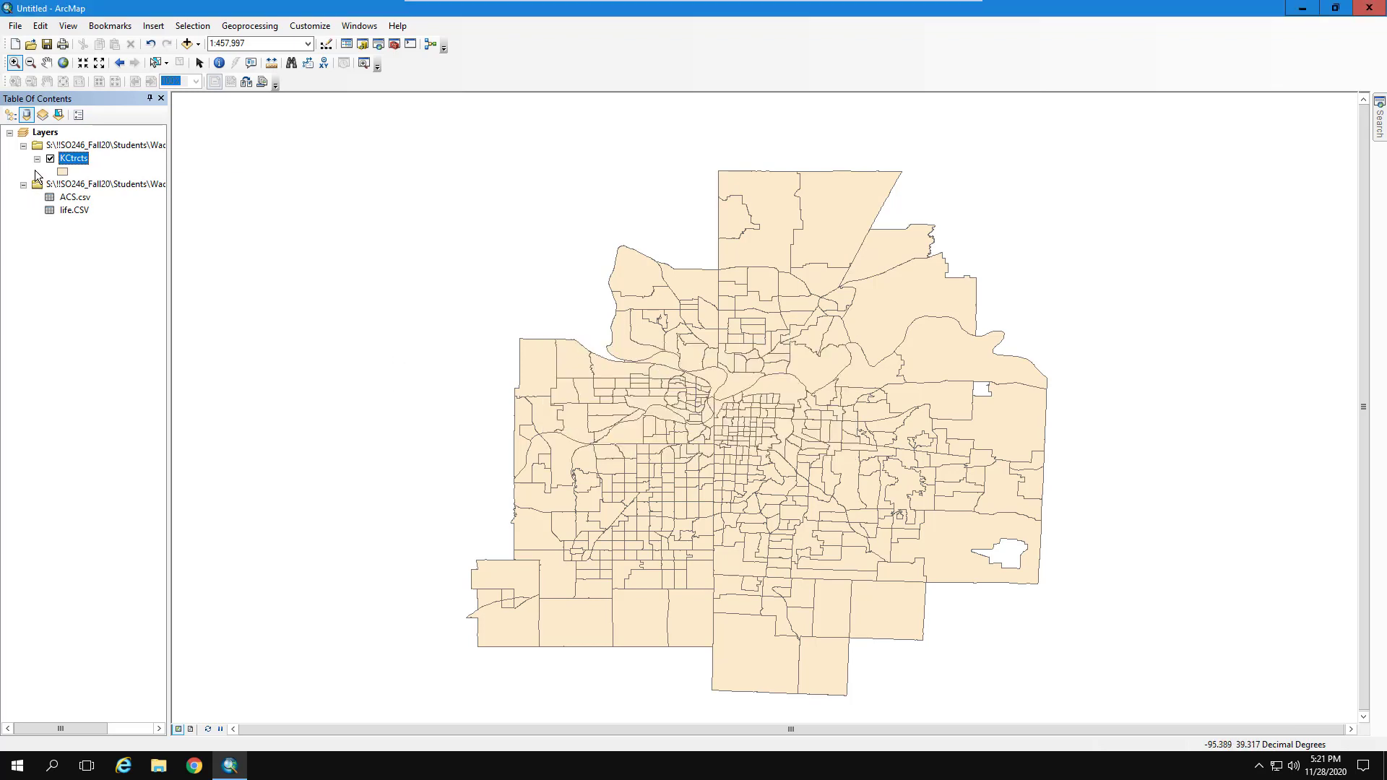
Remove the ACS.csv and life.CSV tables and the KCtrcts layer from the map.
right_click(66, 186)
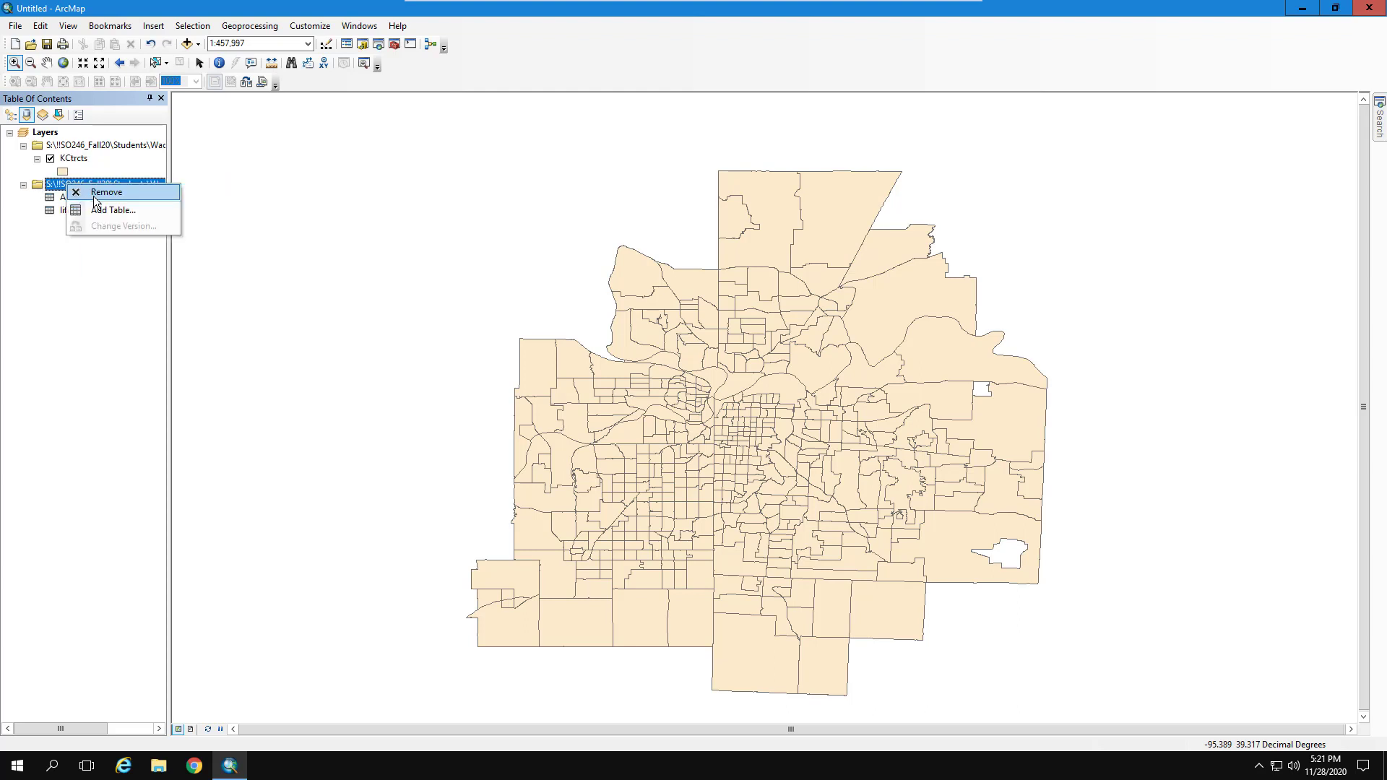
click(91, 193)
right_click(80, 161)
click(108, 181)
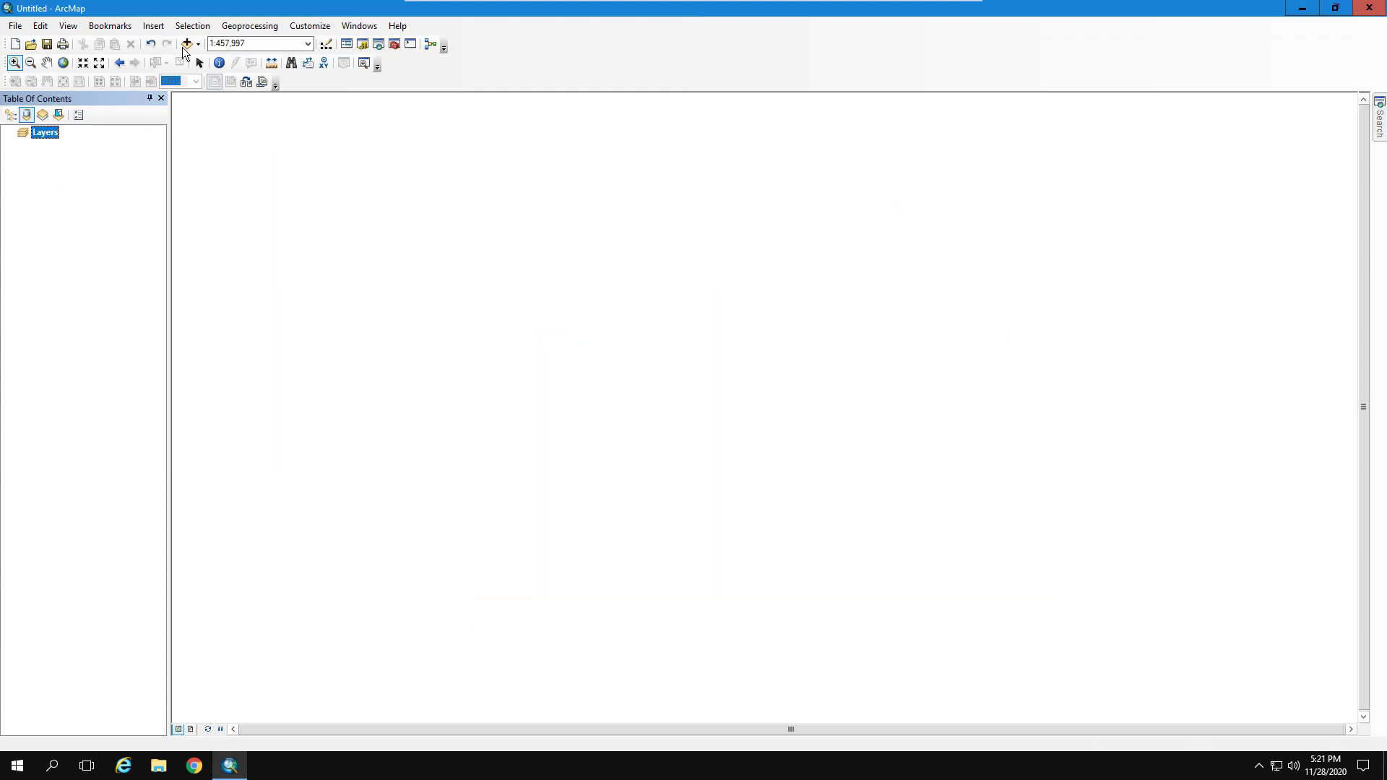
Add the saved layer file KCtrcts.lyr from the GIS_Proj2 folder to the empty map.
click(186, 43)
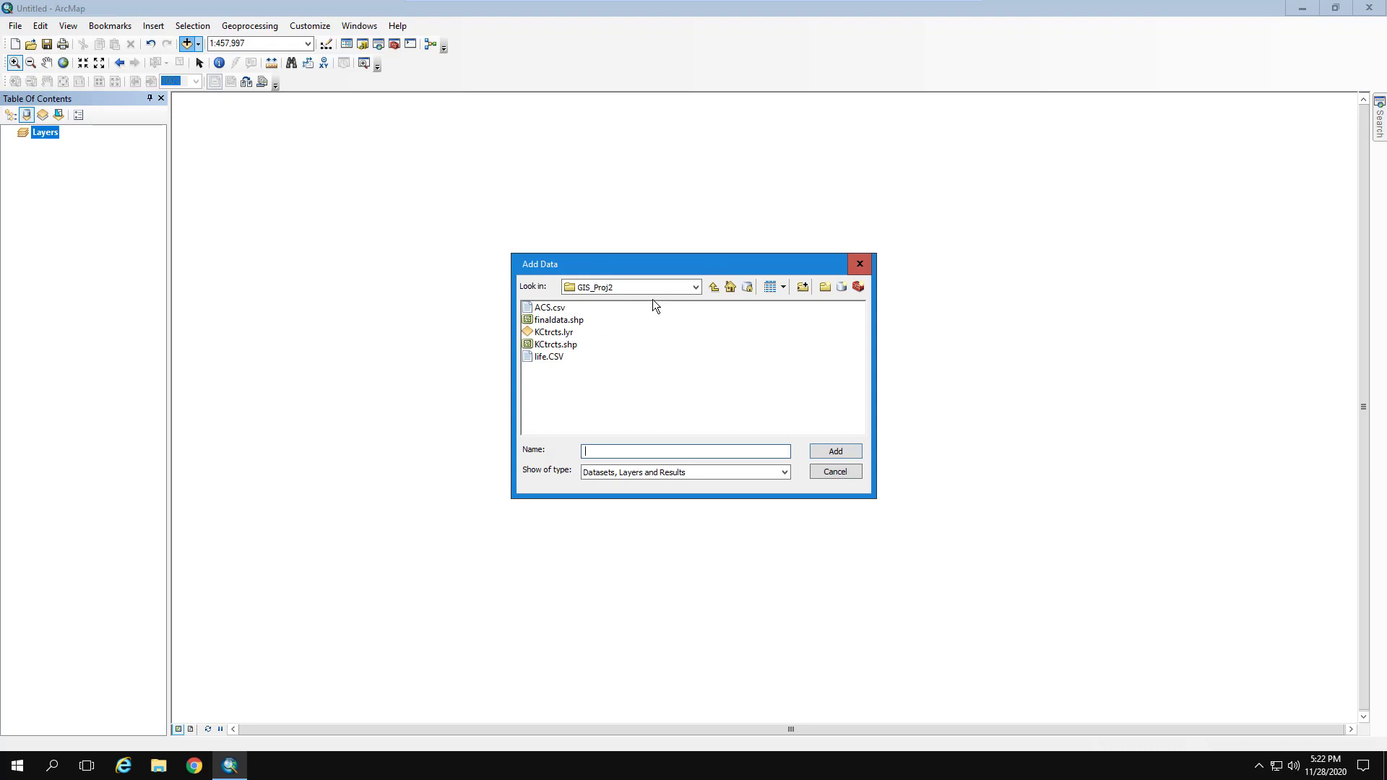
click(713, 288)
double_click(558, 321)
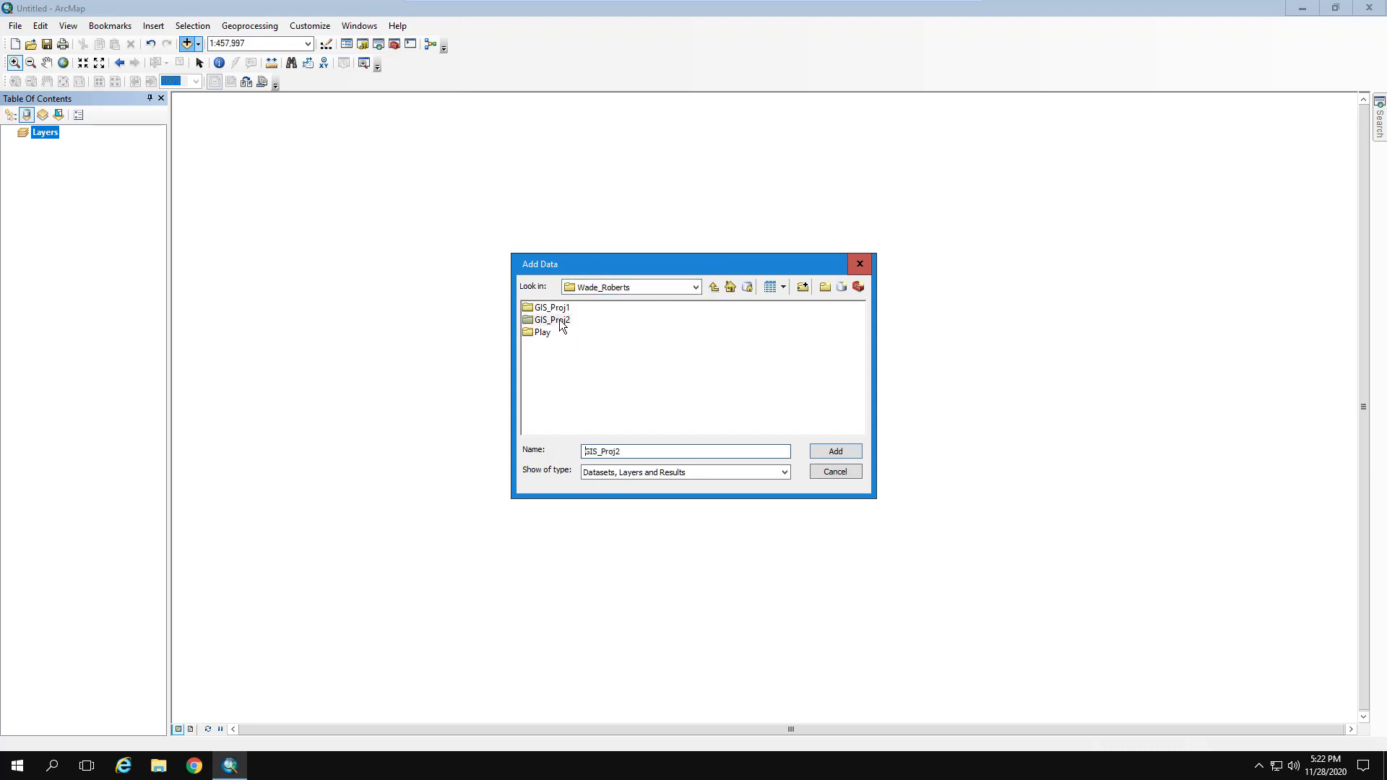
click(556, 334)
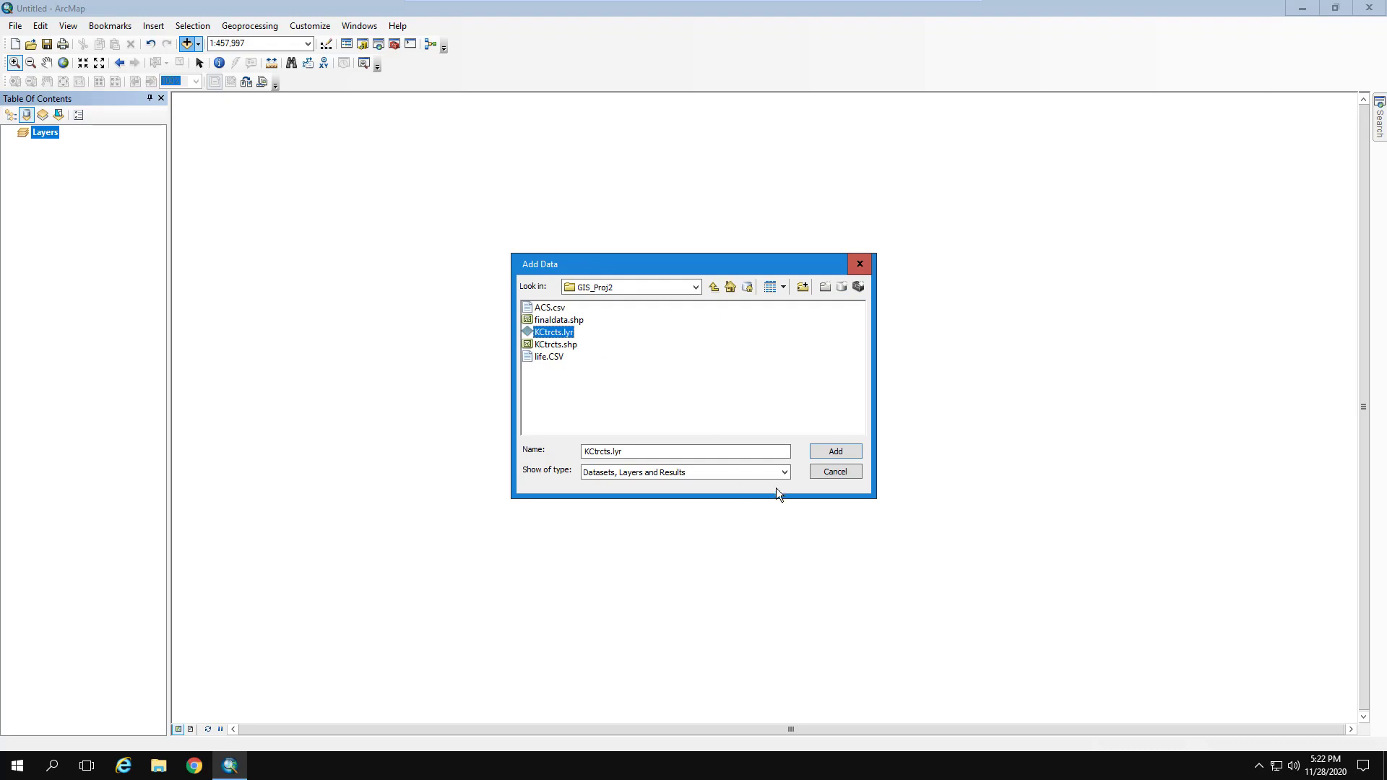
click(835, 450)
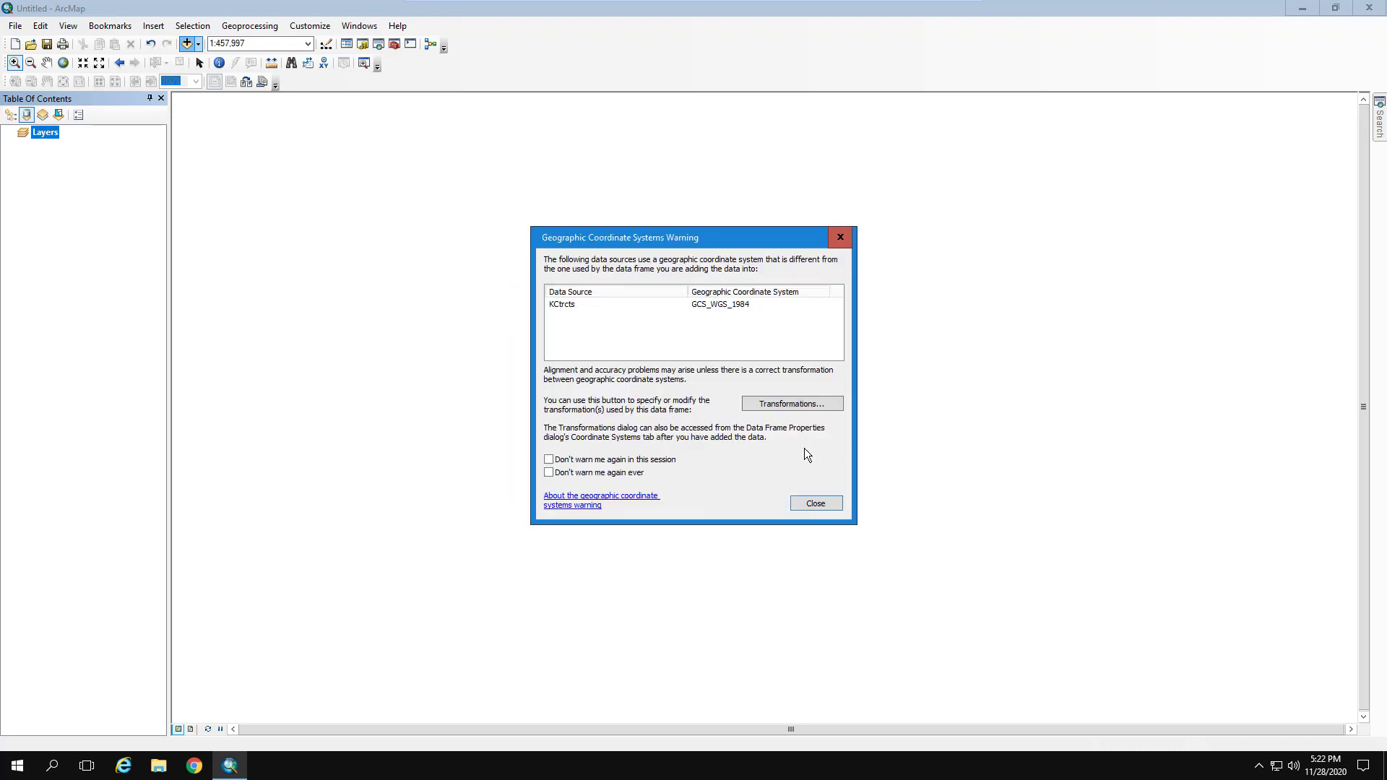
click(814, 503)
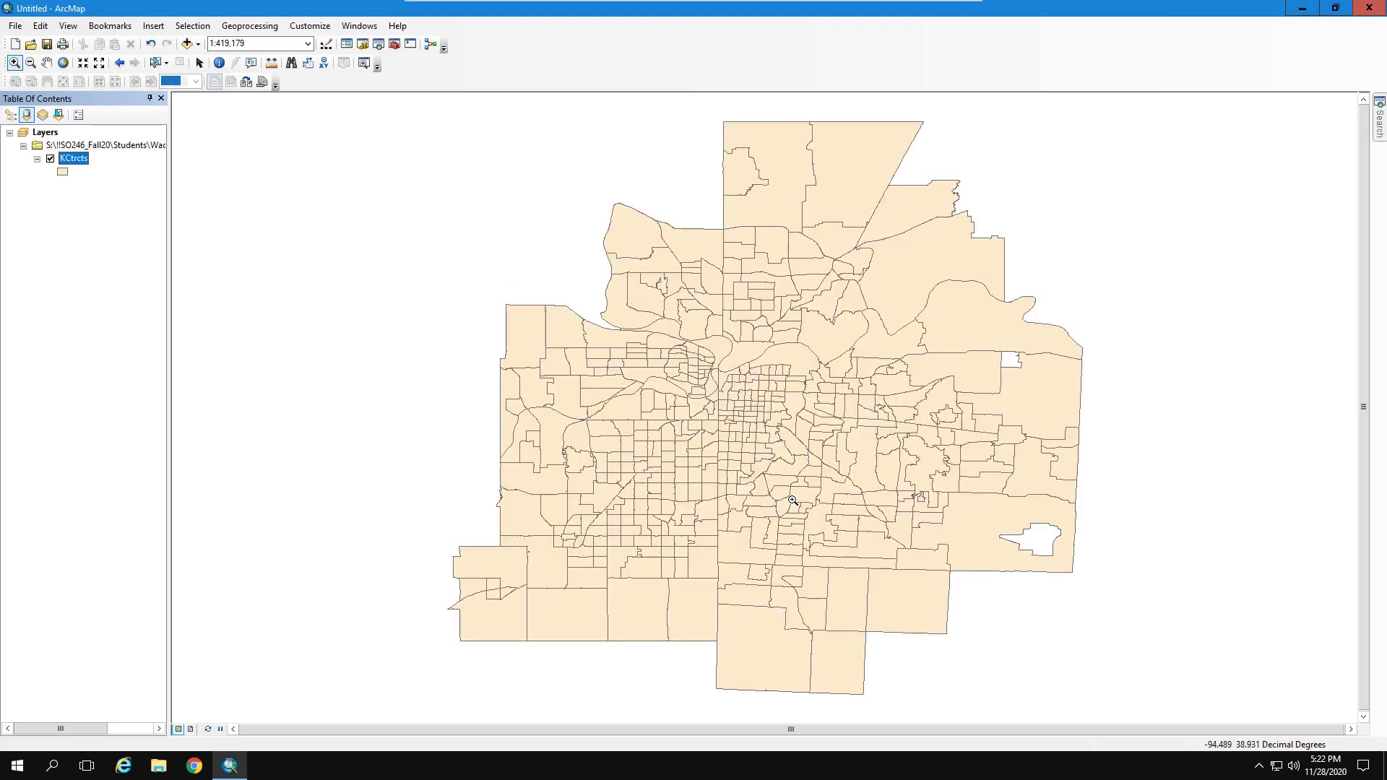
Symbolize the KCtrcts layer with graduated colors based on the expect field.
double_click(70, 158)
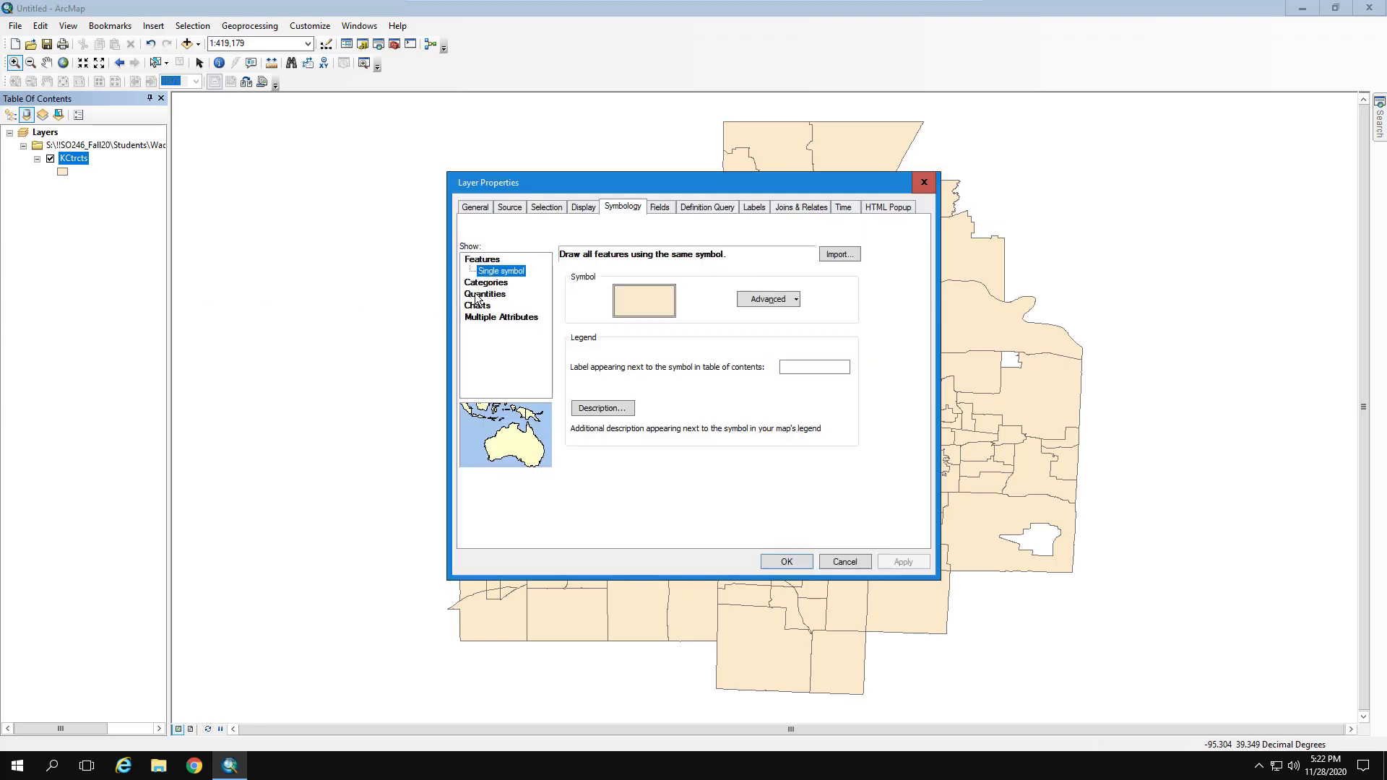
click(478, 295)
click(713, 283)
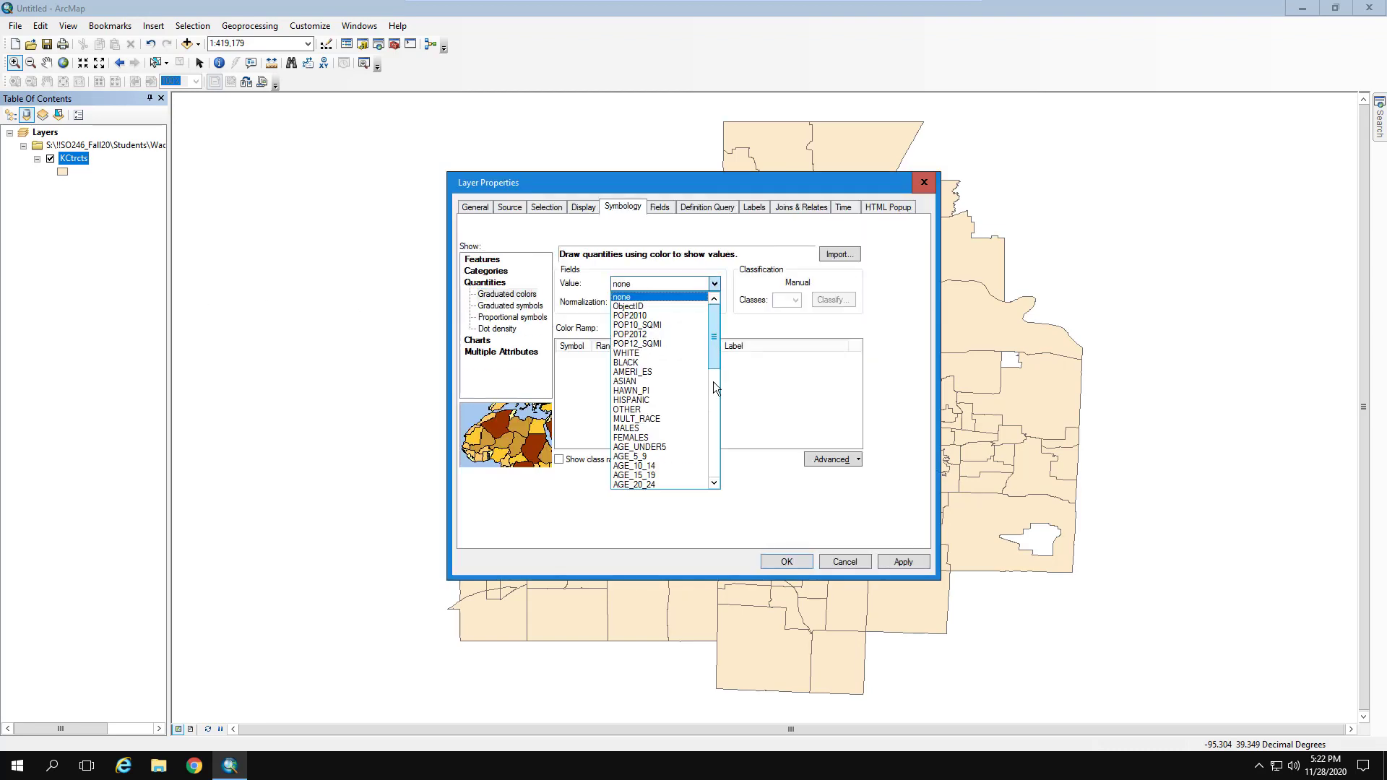
scroll(713, 388, down, 10)
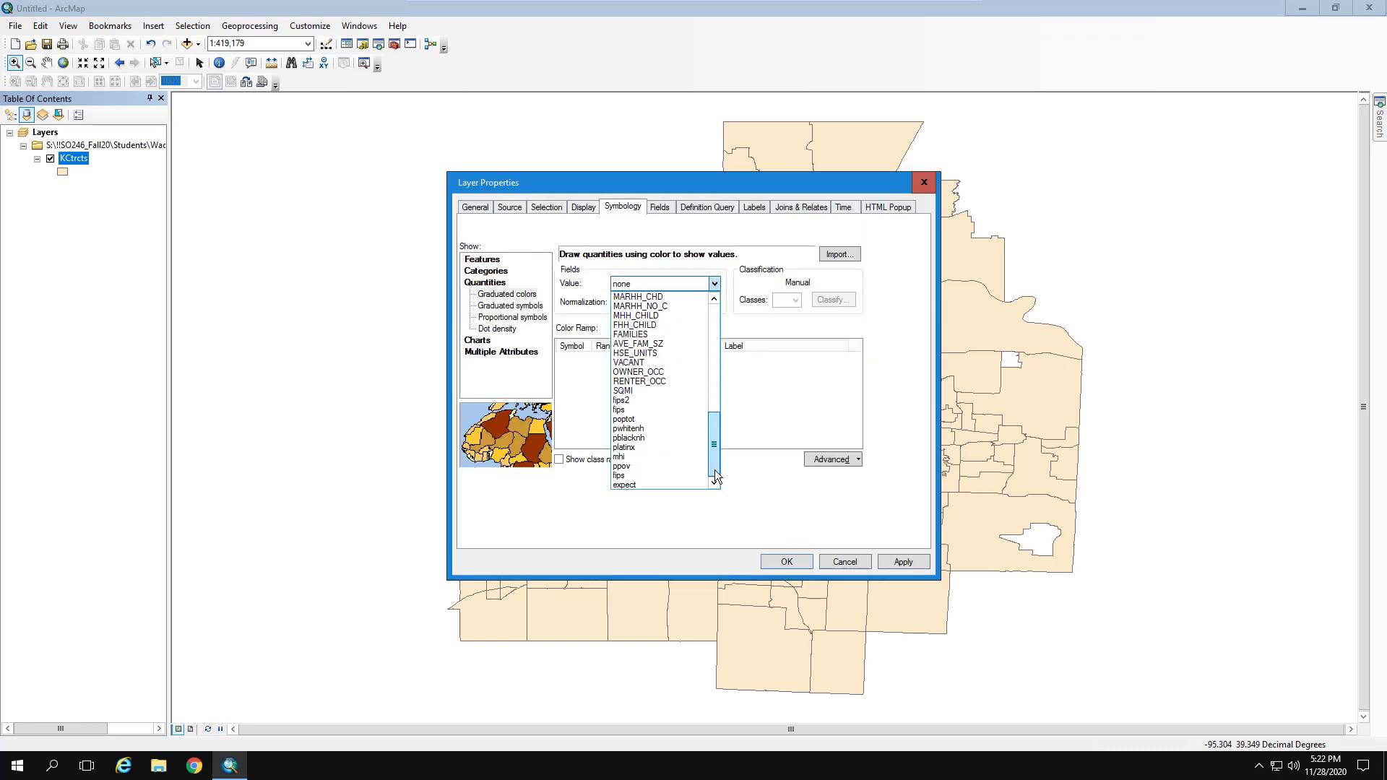
click(630, 486)
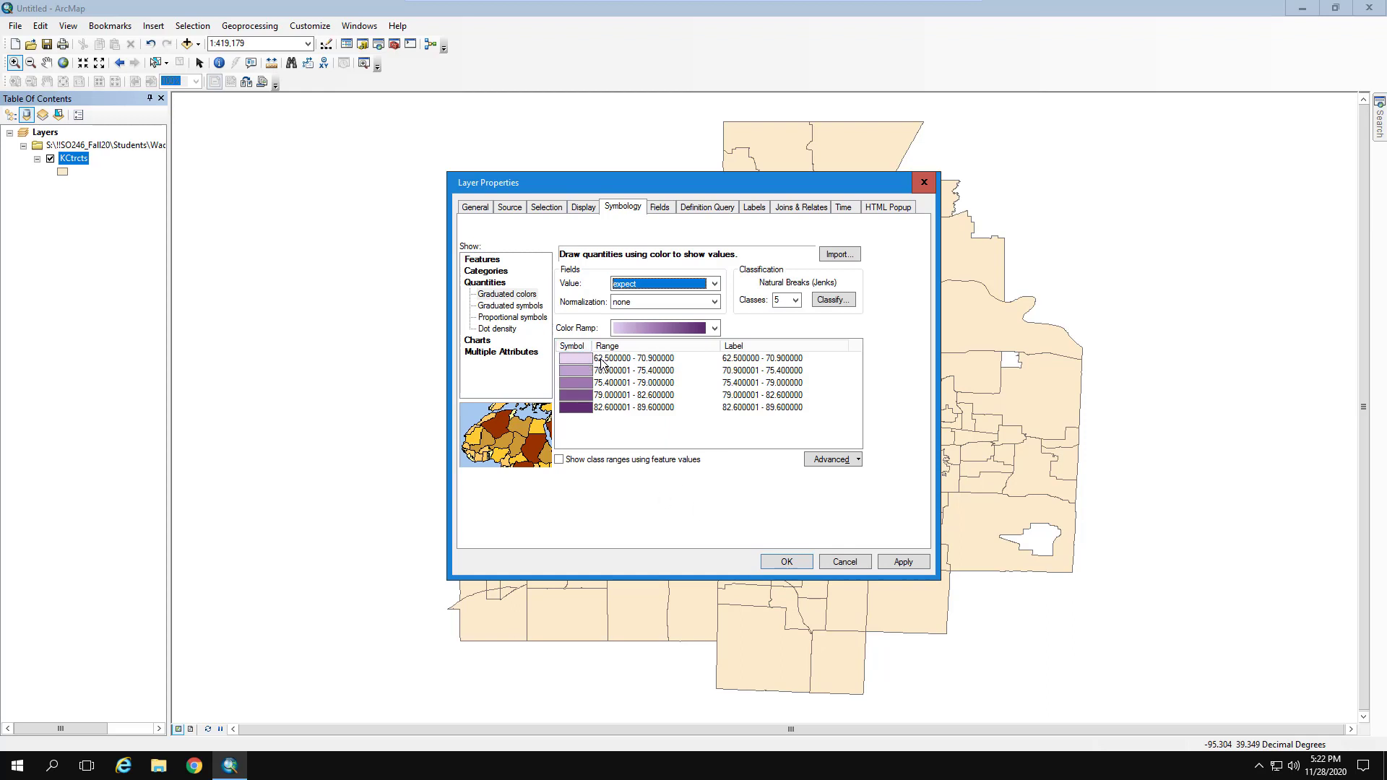
click(797, 565)
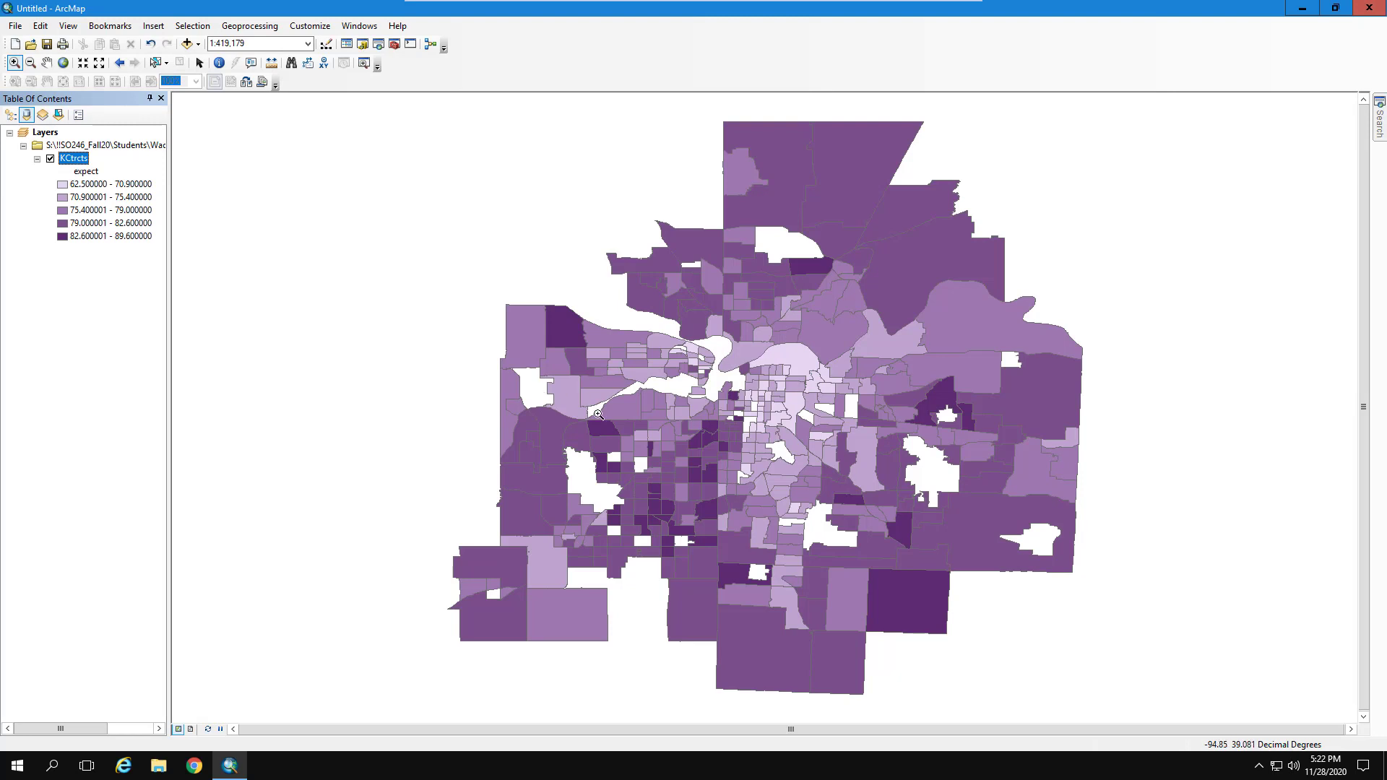
Add the finaldata.shp shapefile from the GIS_Proj2 folder to the map.
click(187, 43)
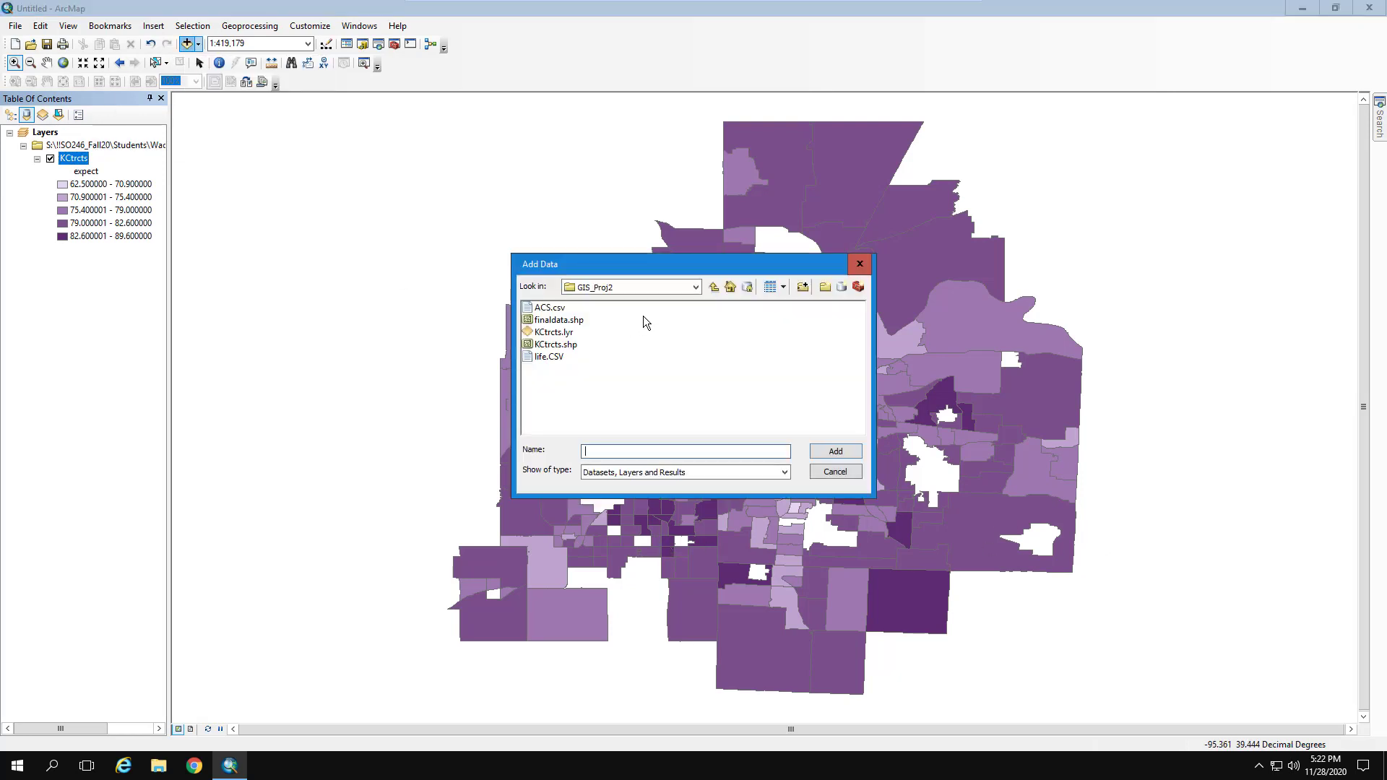
click(559, 320)
click(845, 453)
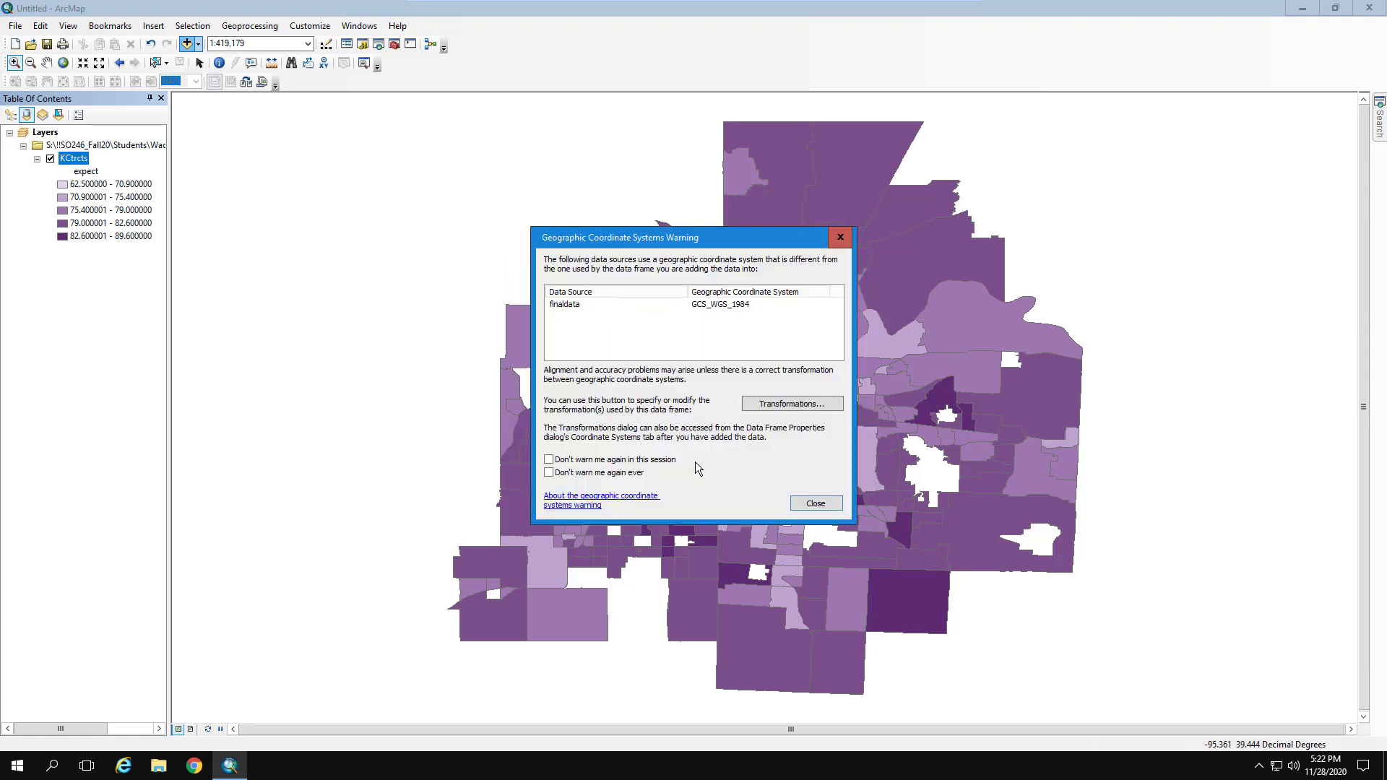
click(812, 503)
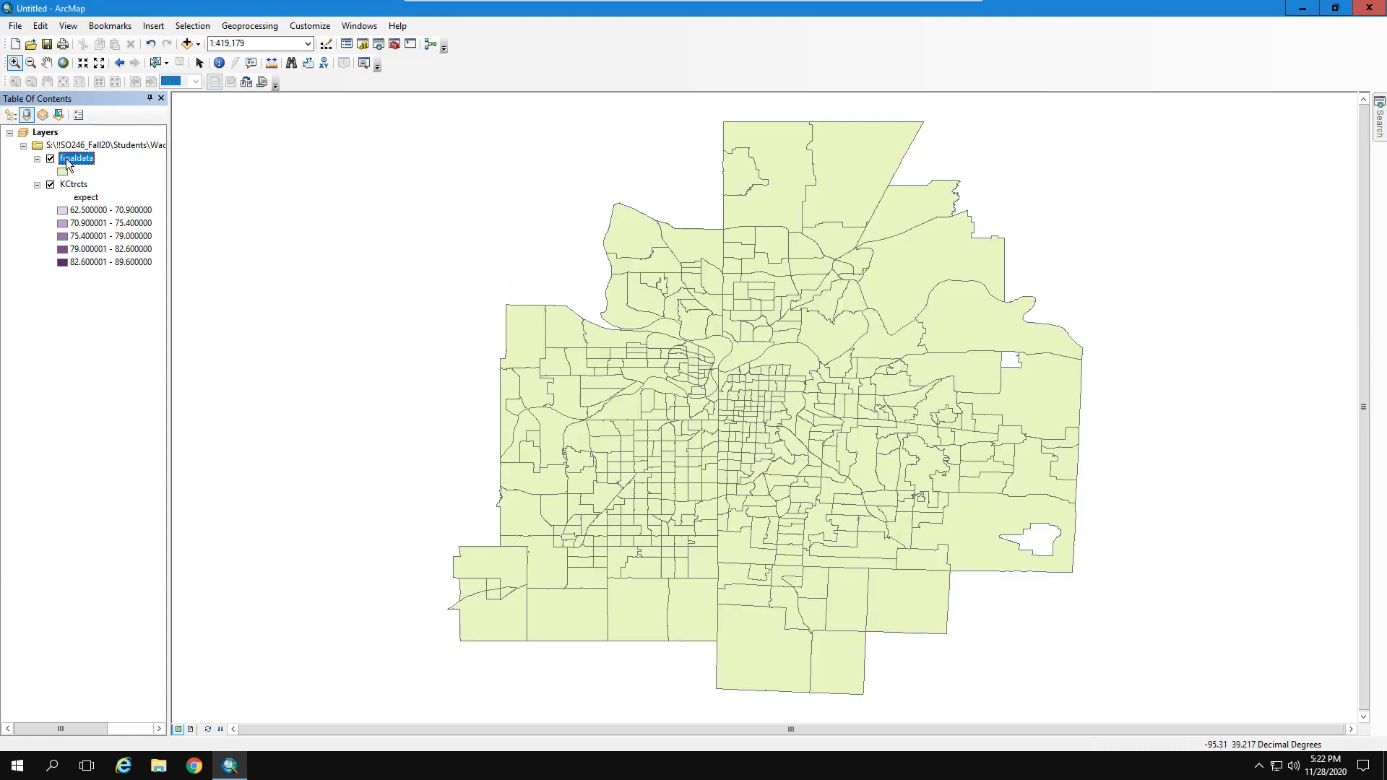
Symbolize the finaldata layer with graduated colors based on the expect field.
double_click(67, 162)
click(497, 298)
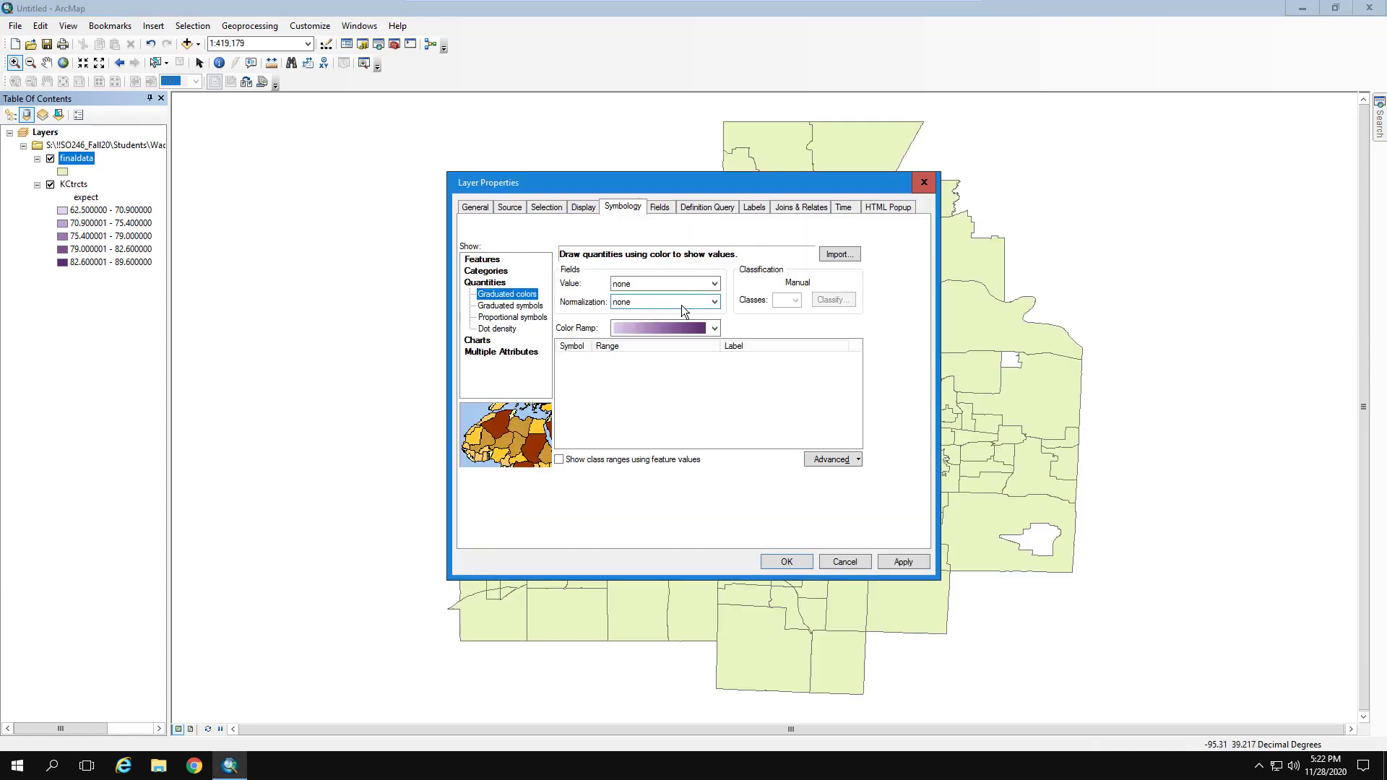
click(713, 283)
drag(713, 313, 697, 493)
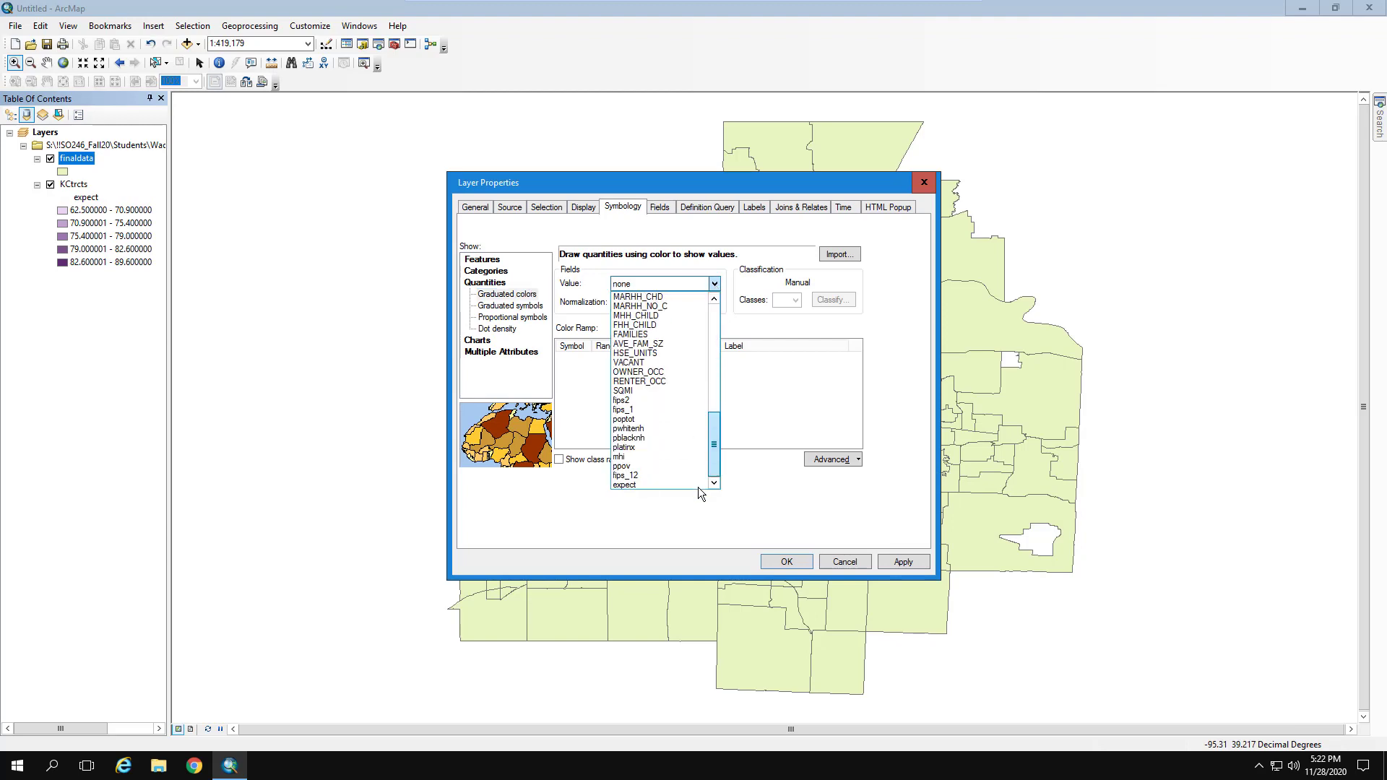
click(657, 485)
click(786, 561)
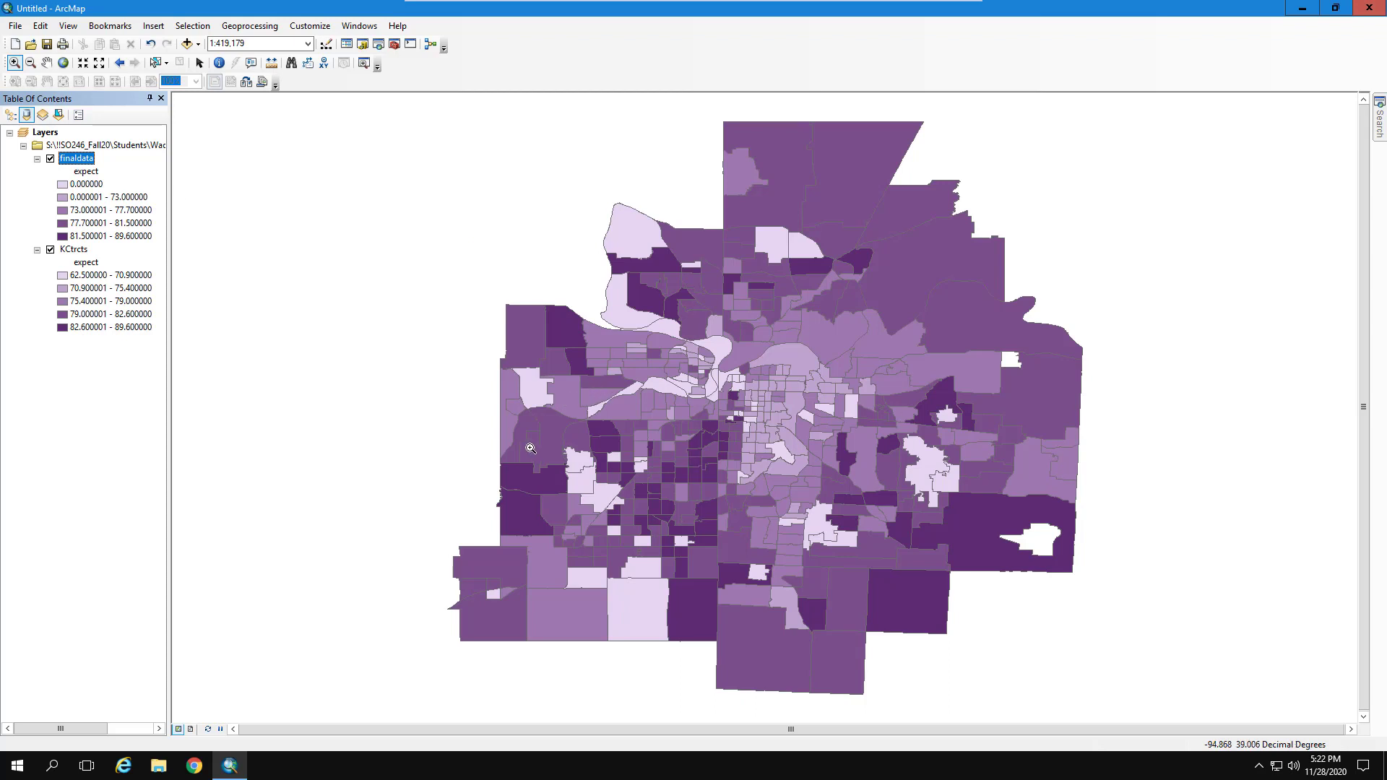
Remove the finaldata layer from the map and minimize the ArcMap window.
right_click(73, 164)
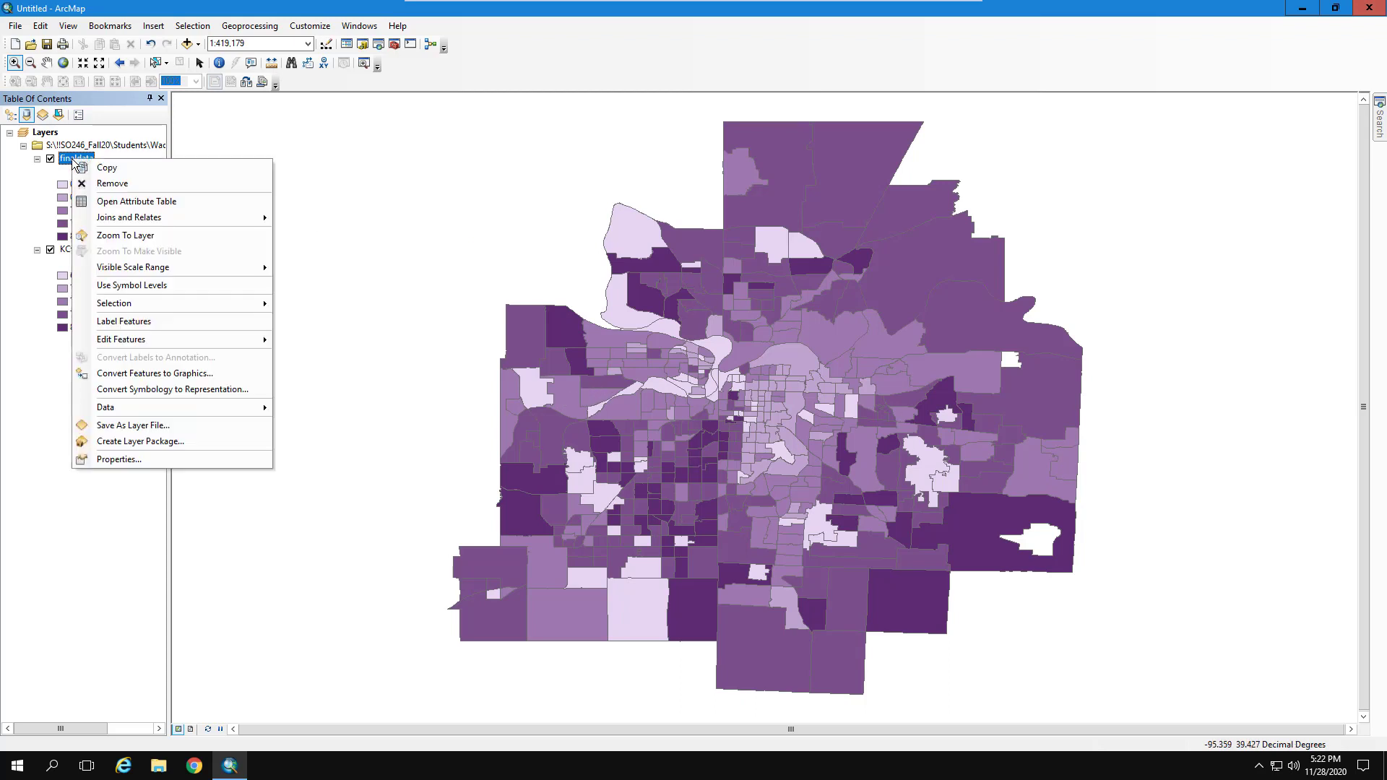
click(101, 187)
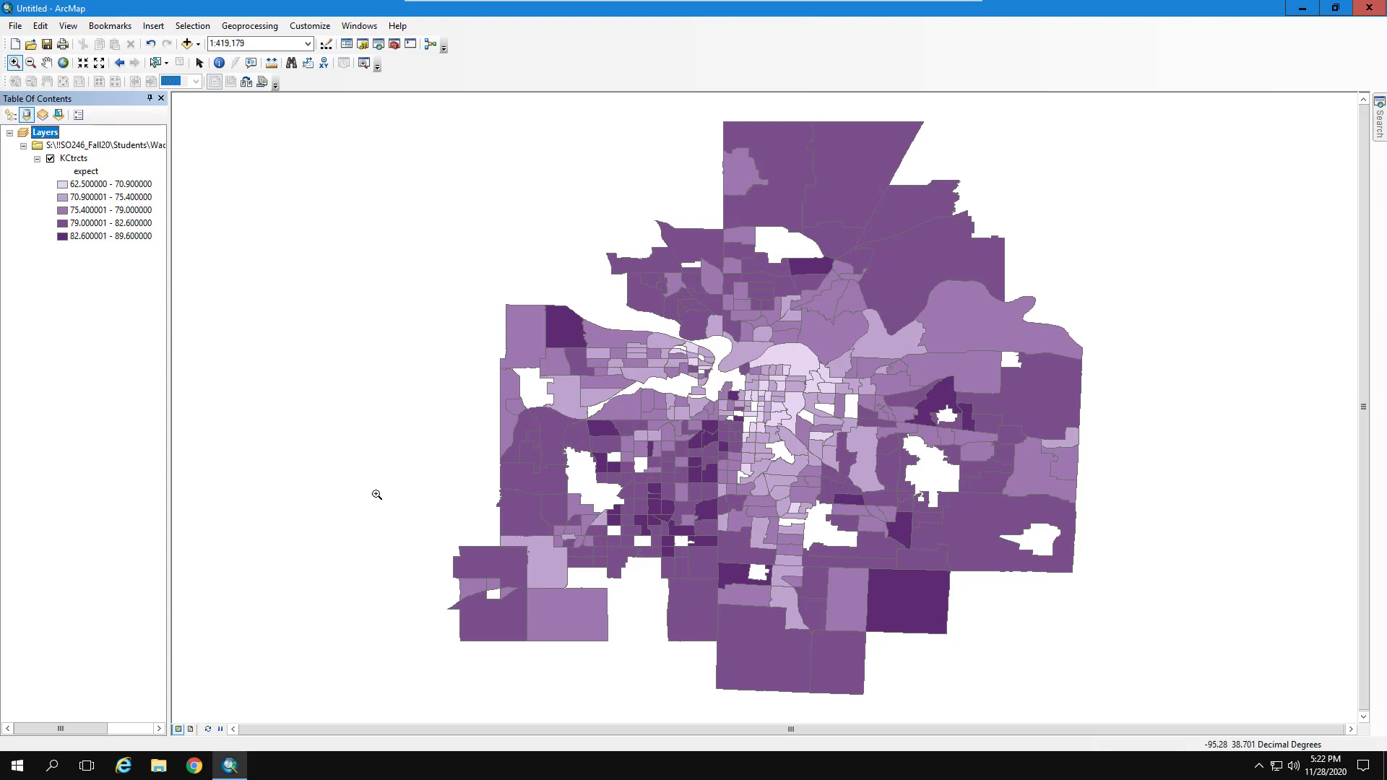
click(1304, 10)
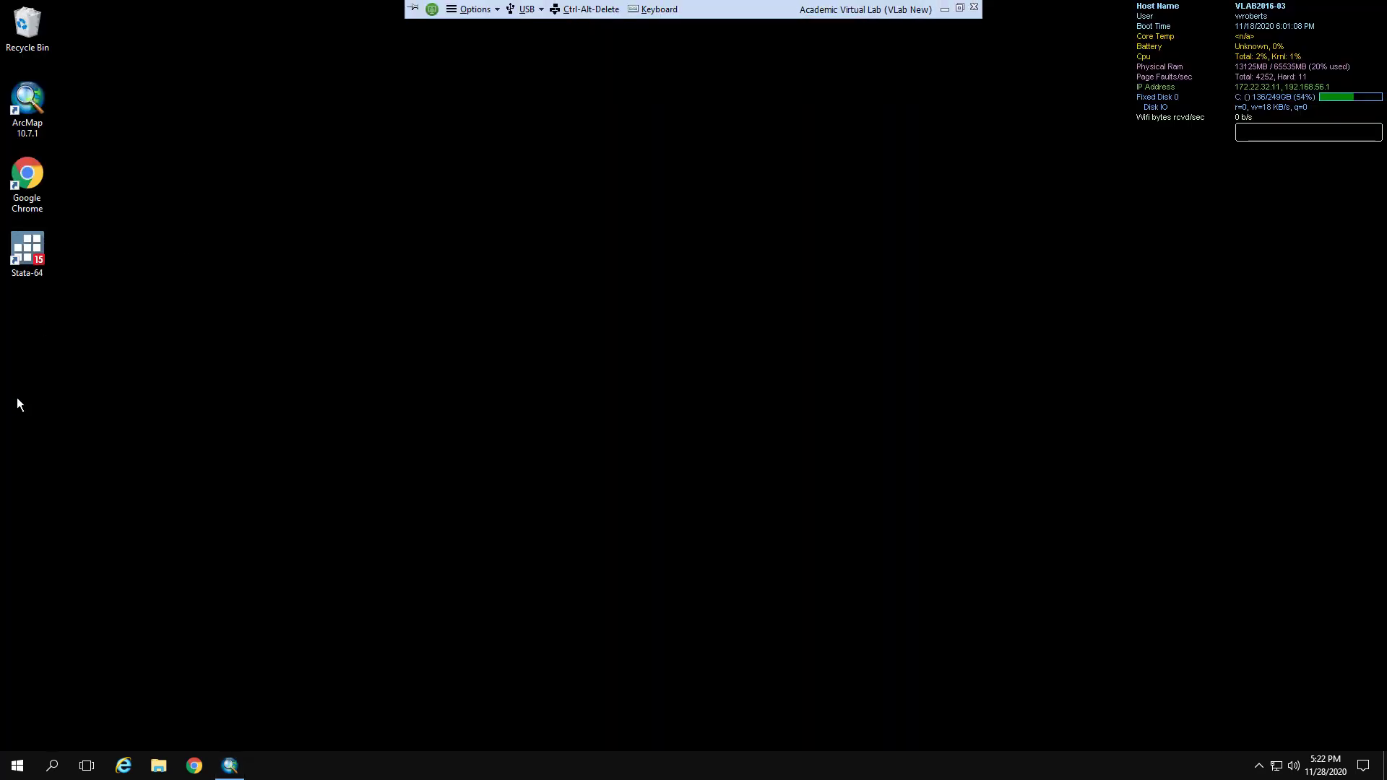
Launch Stata-64, allow it to run, and start the import of a dBase (*.dbf) file.
double_click(28, 258)
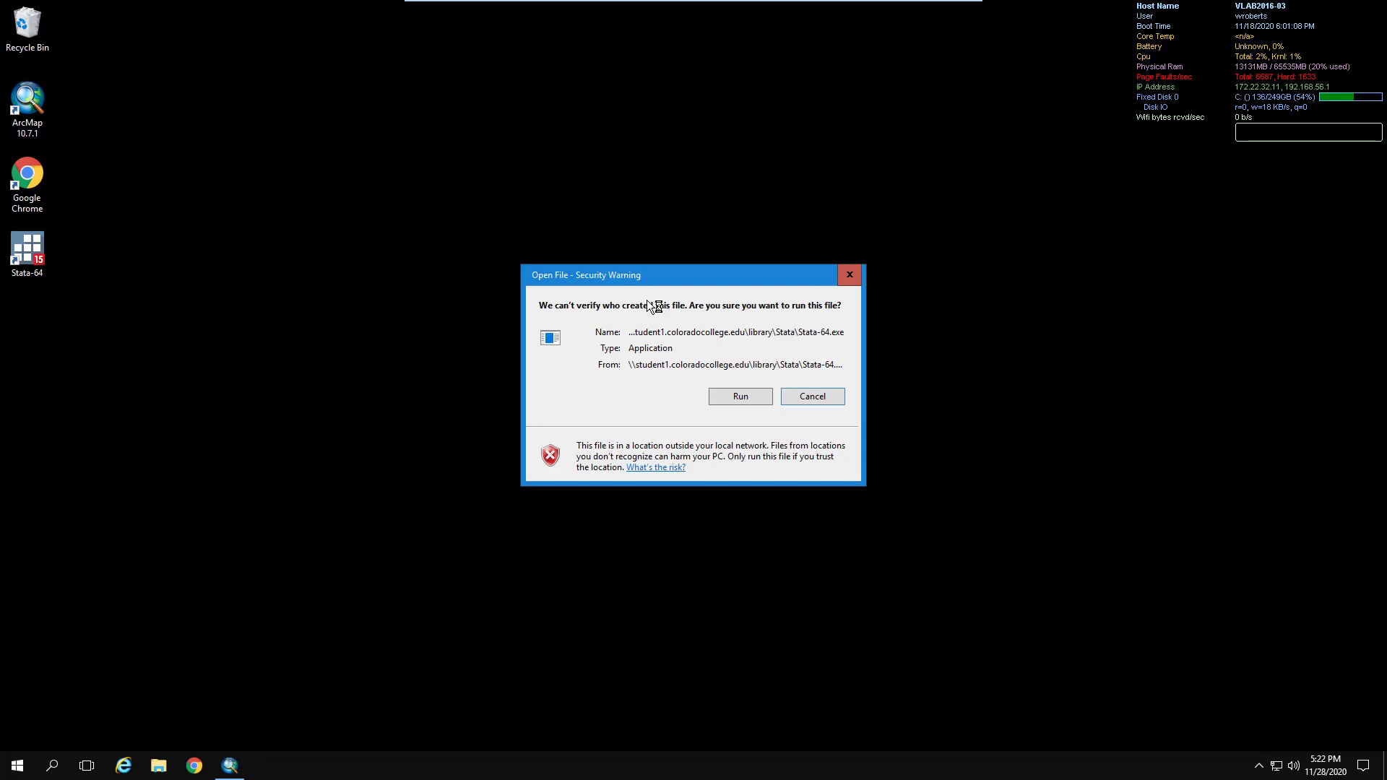
click(730, 396)
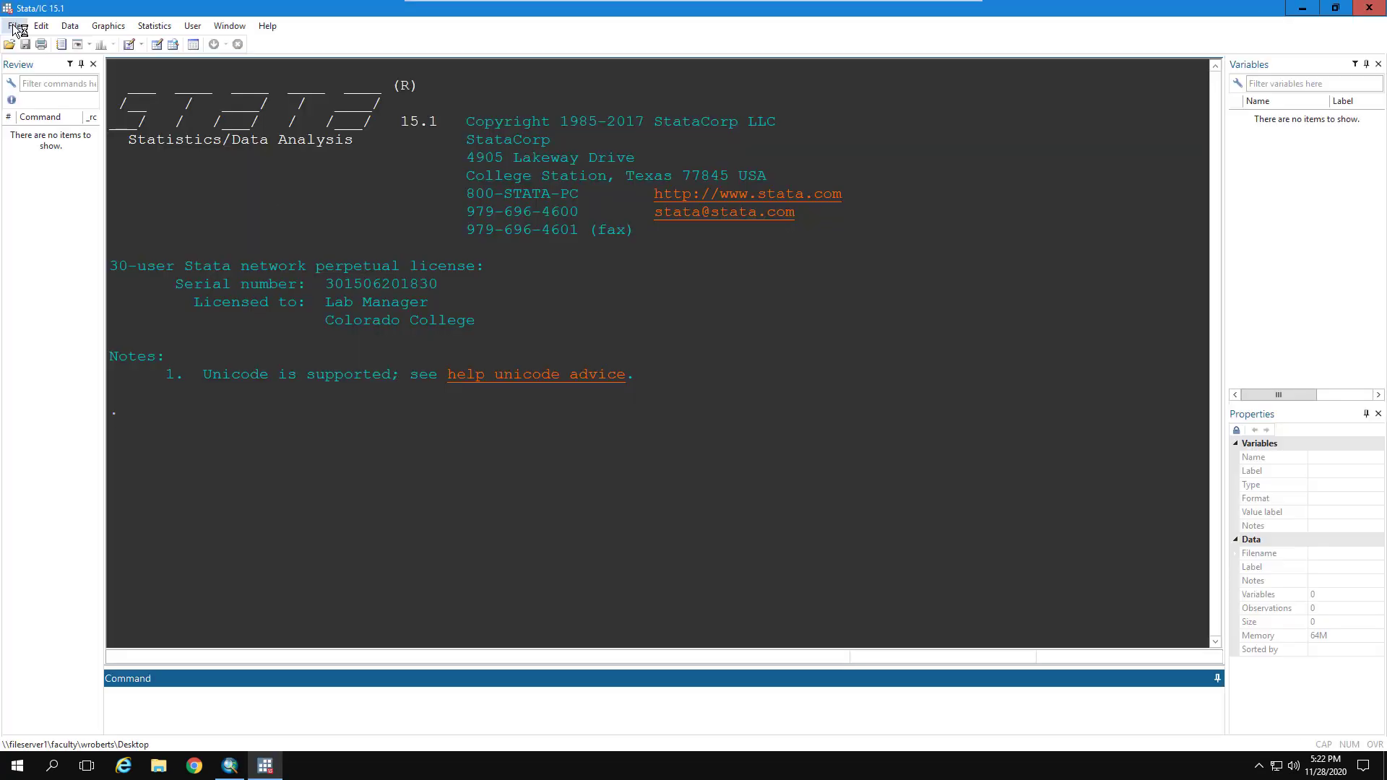
click(15, 26)
mouse_move(37, 181)
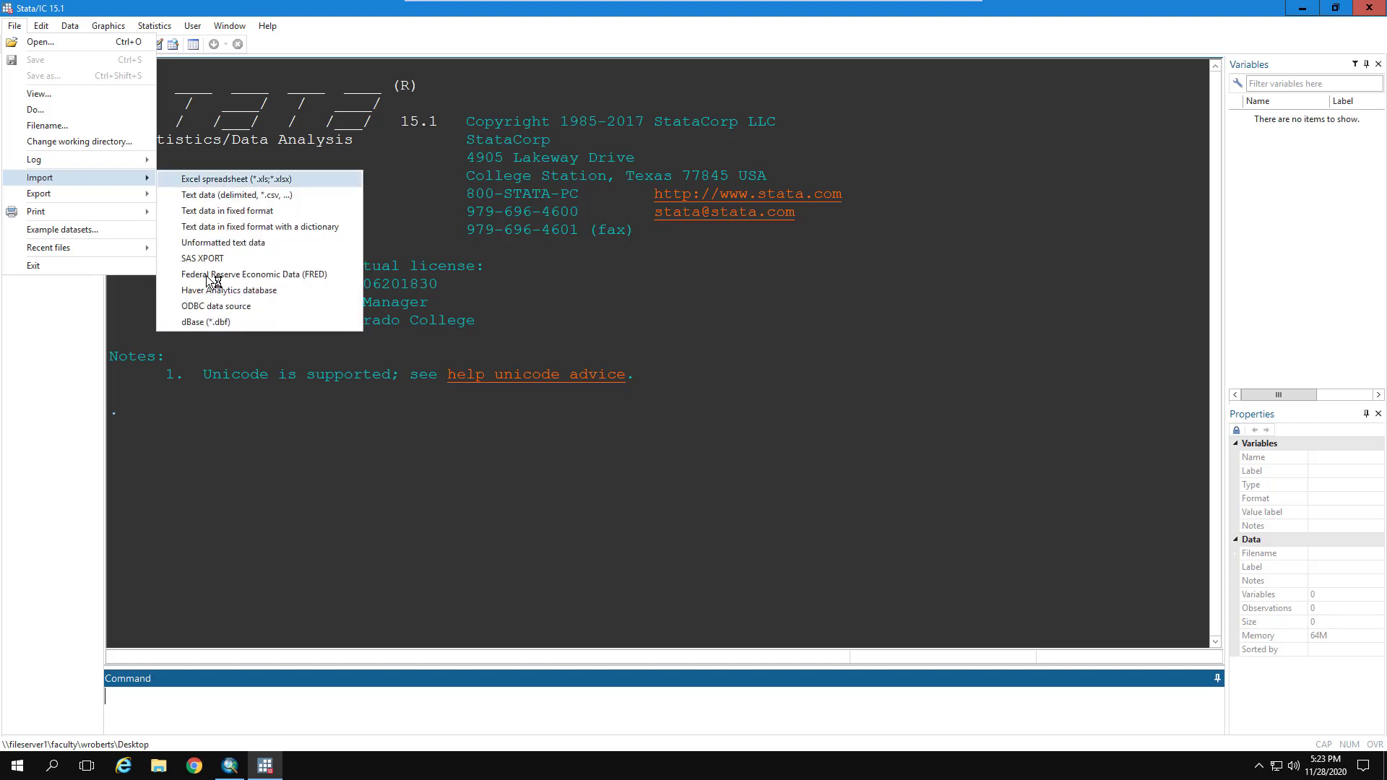
click(226, 322)
Import finaldata.dbf from the GIS_Proj2 folder under !!SO246_Fall20 on the students drive, keeping the variable case preserved.
click(851, 335)
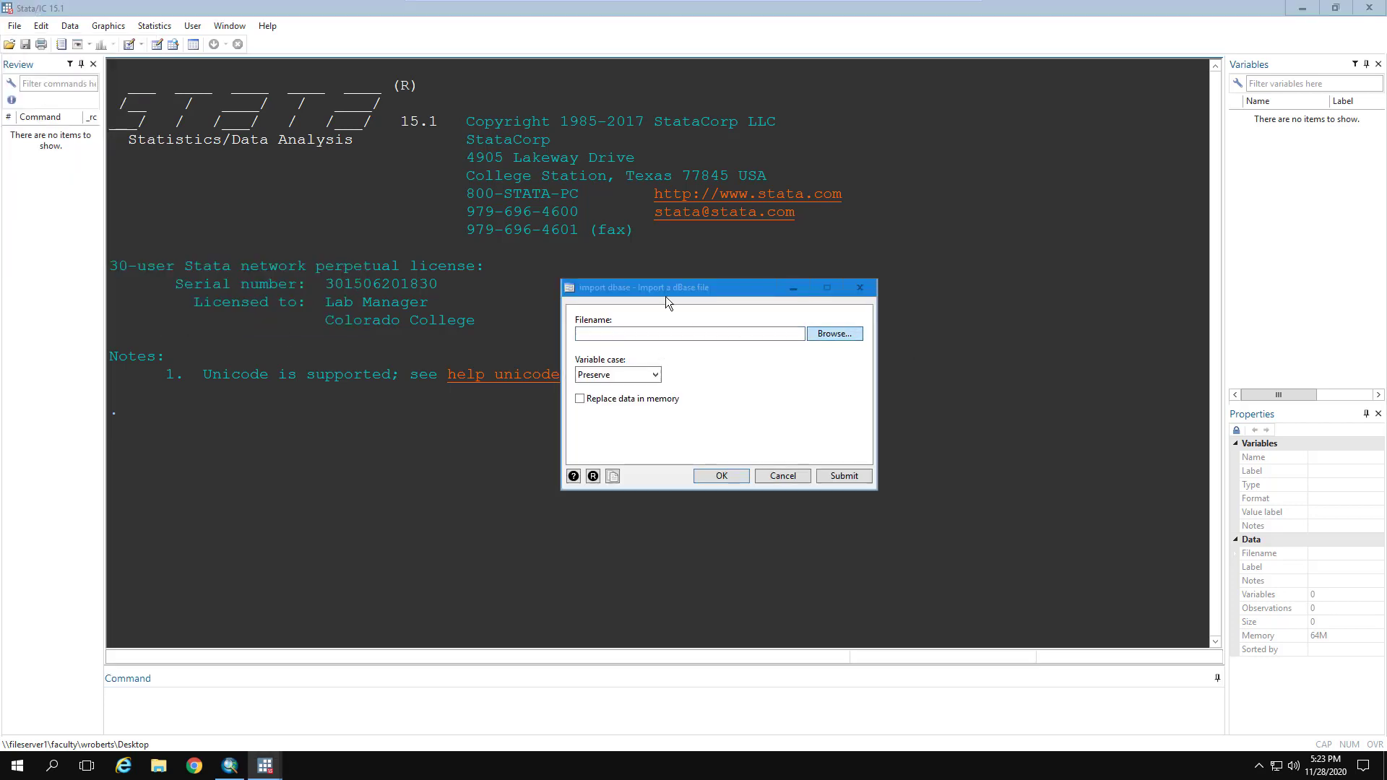
click(549, 475)
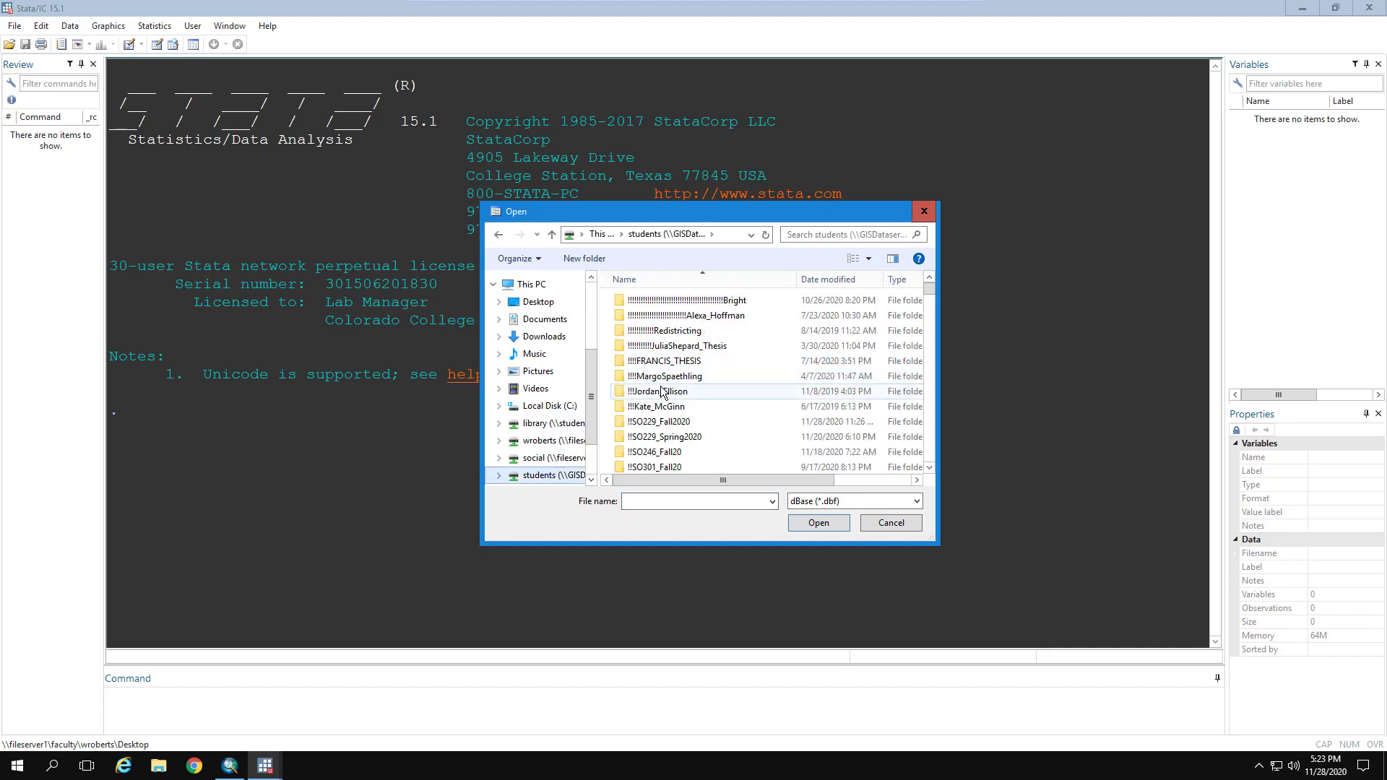
double_click(660, 452)
double_click(652, 333)
scroll(671, 343, down, 4)
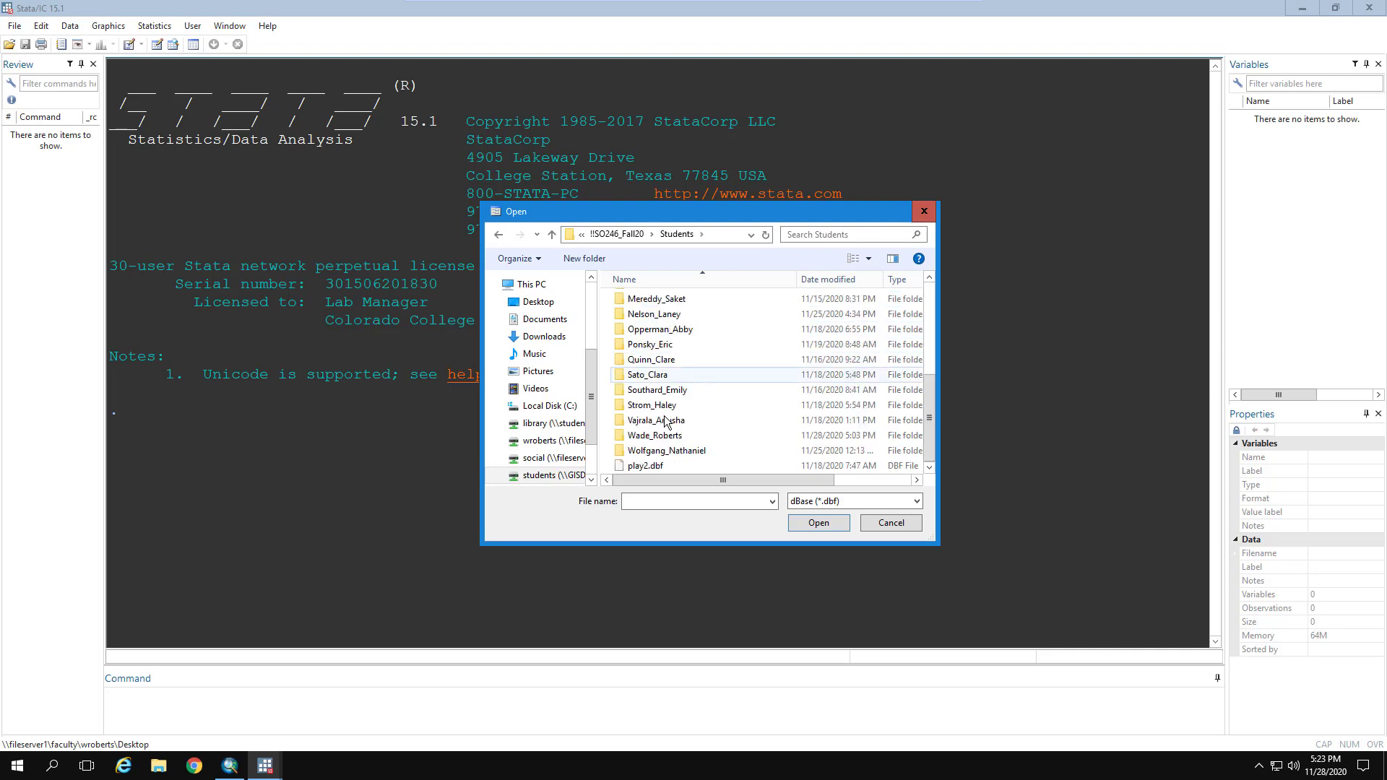
click(653, 436)
key(Return)
double_click(646, 315)
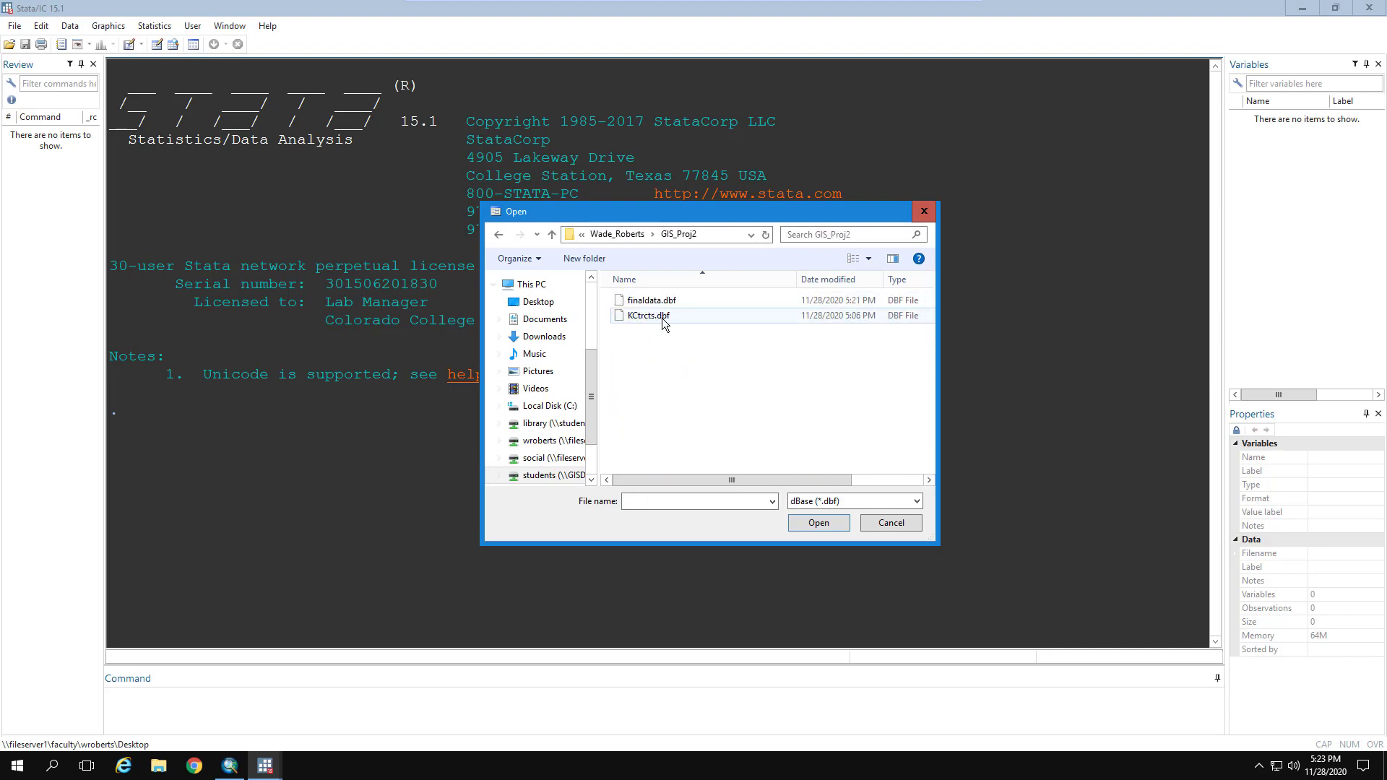
click(653, 300)
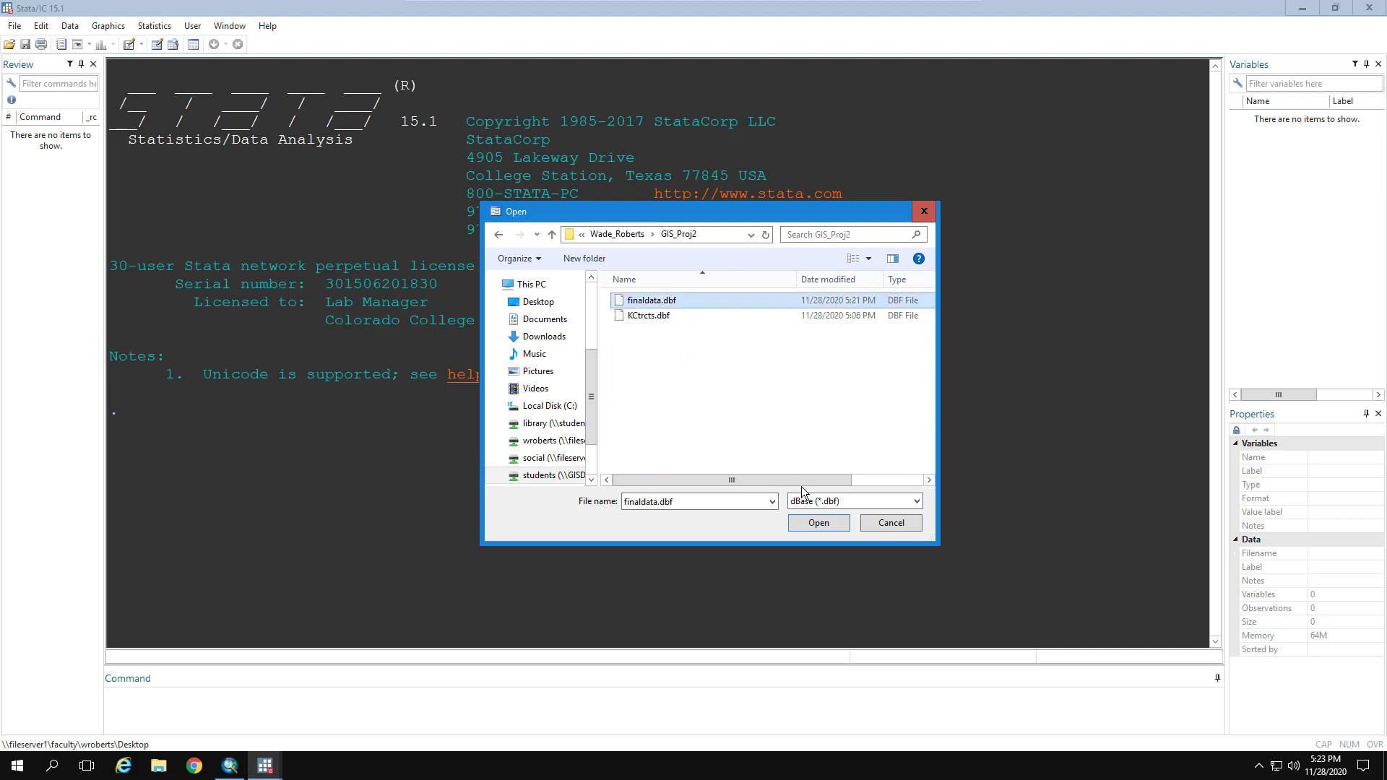
click(819, 523)
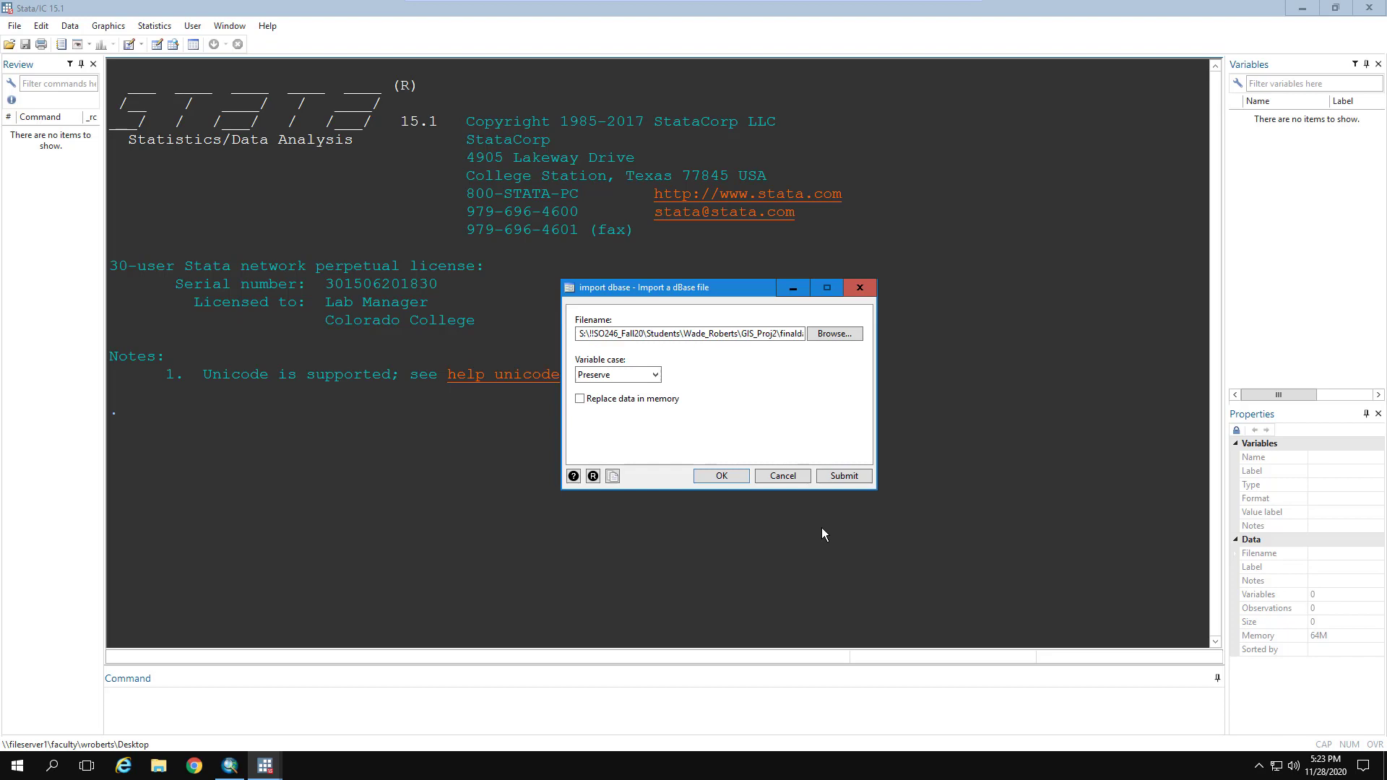
click(730, 474)
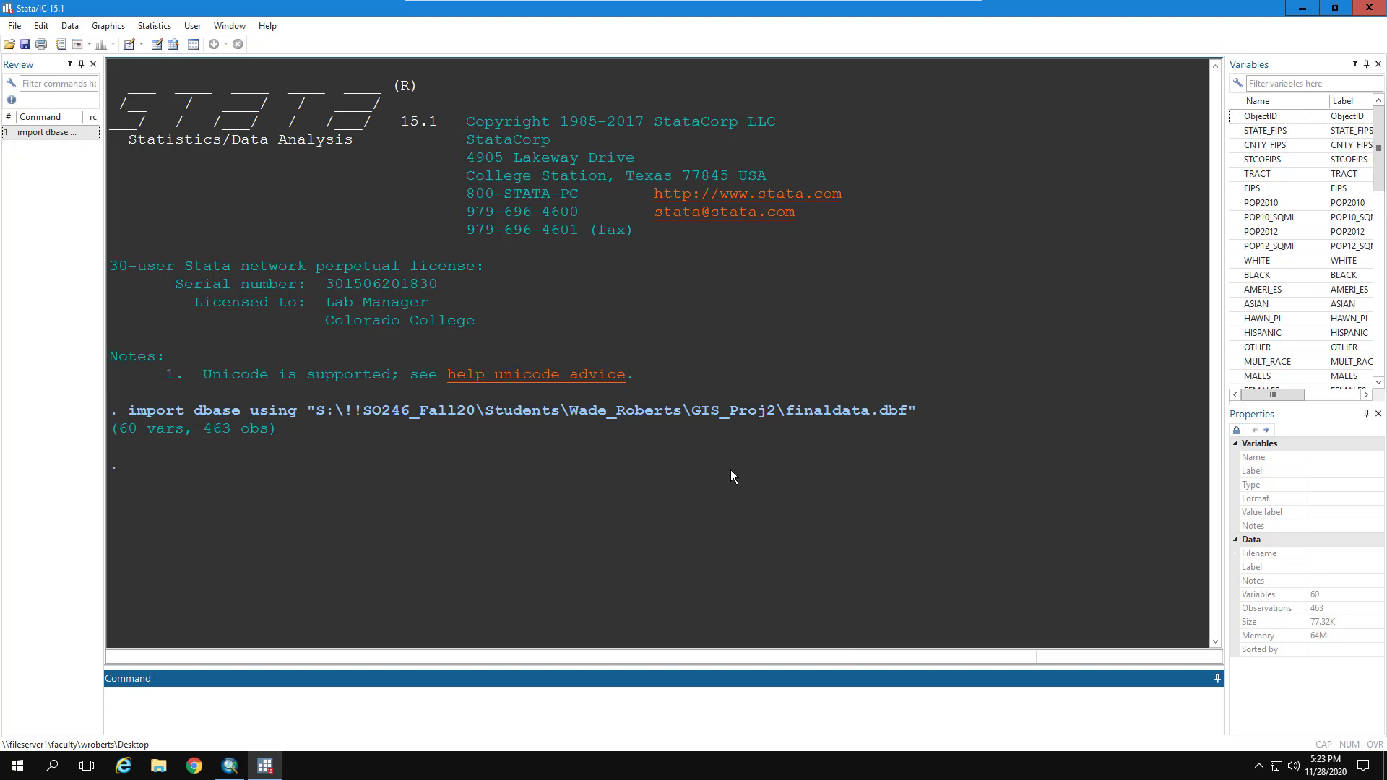
Find the expect variable and run sum expect to get its summary statistics.
drag(1383, 167, 1287, 359)
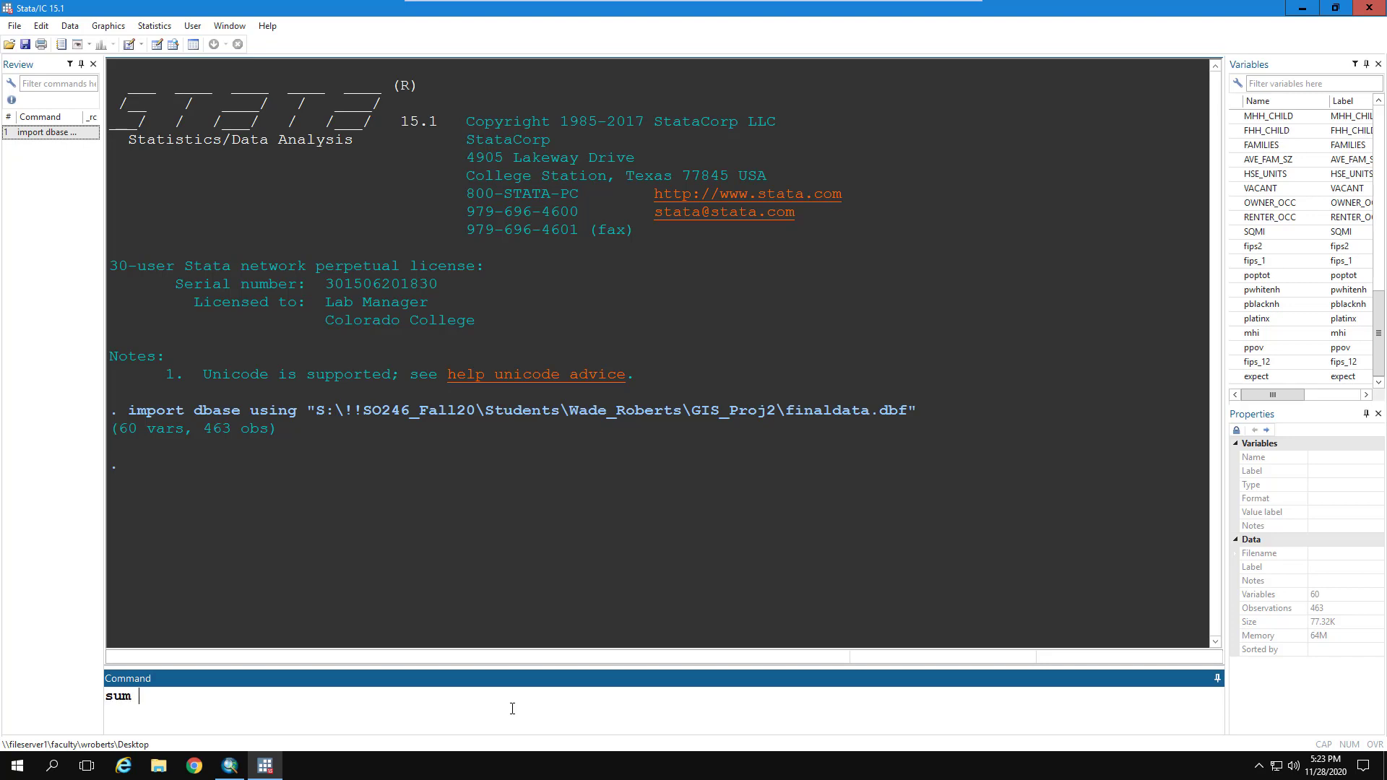
text(xpect)
key(Return)
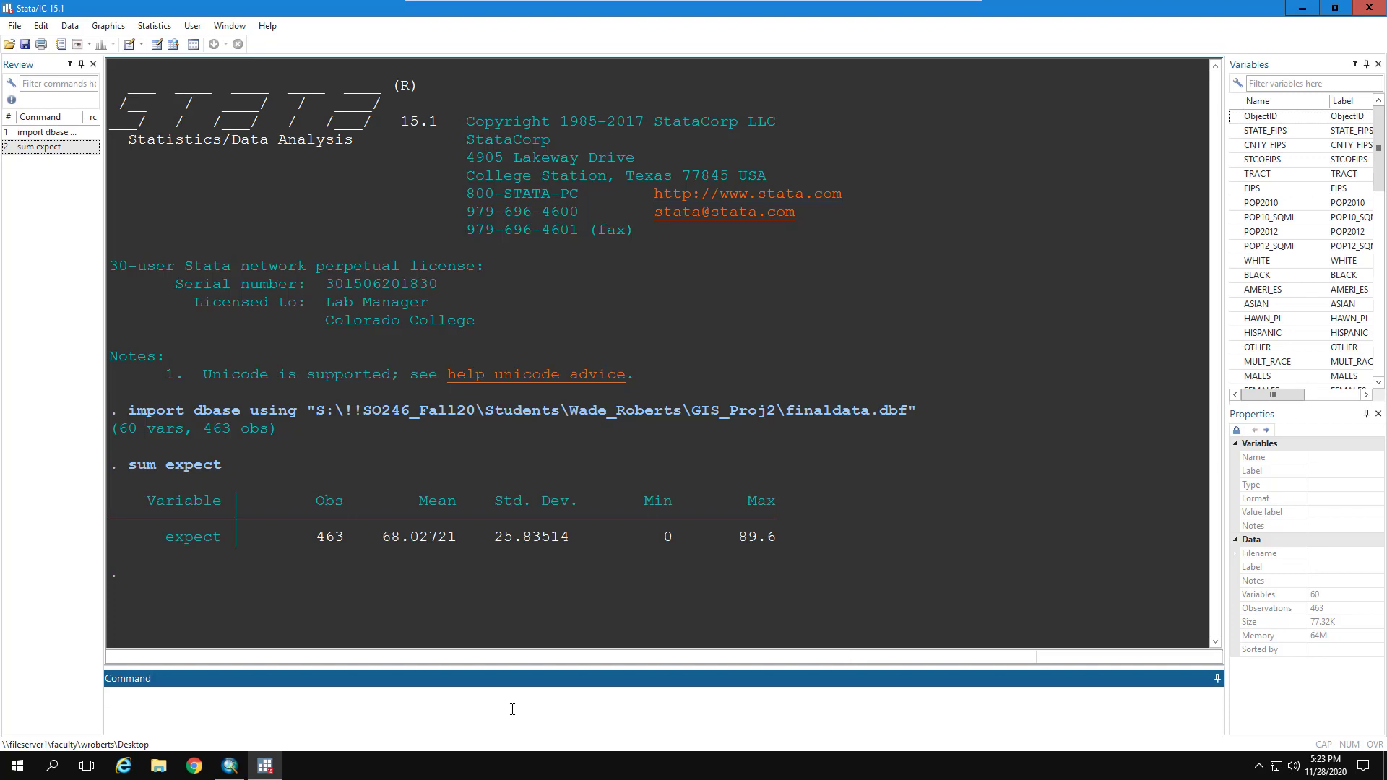
click(668, 550)
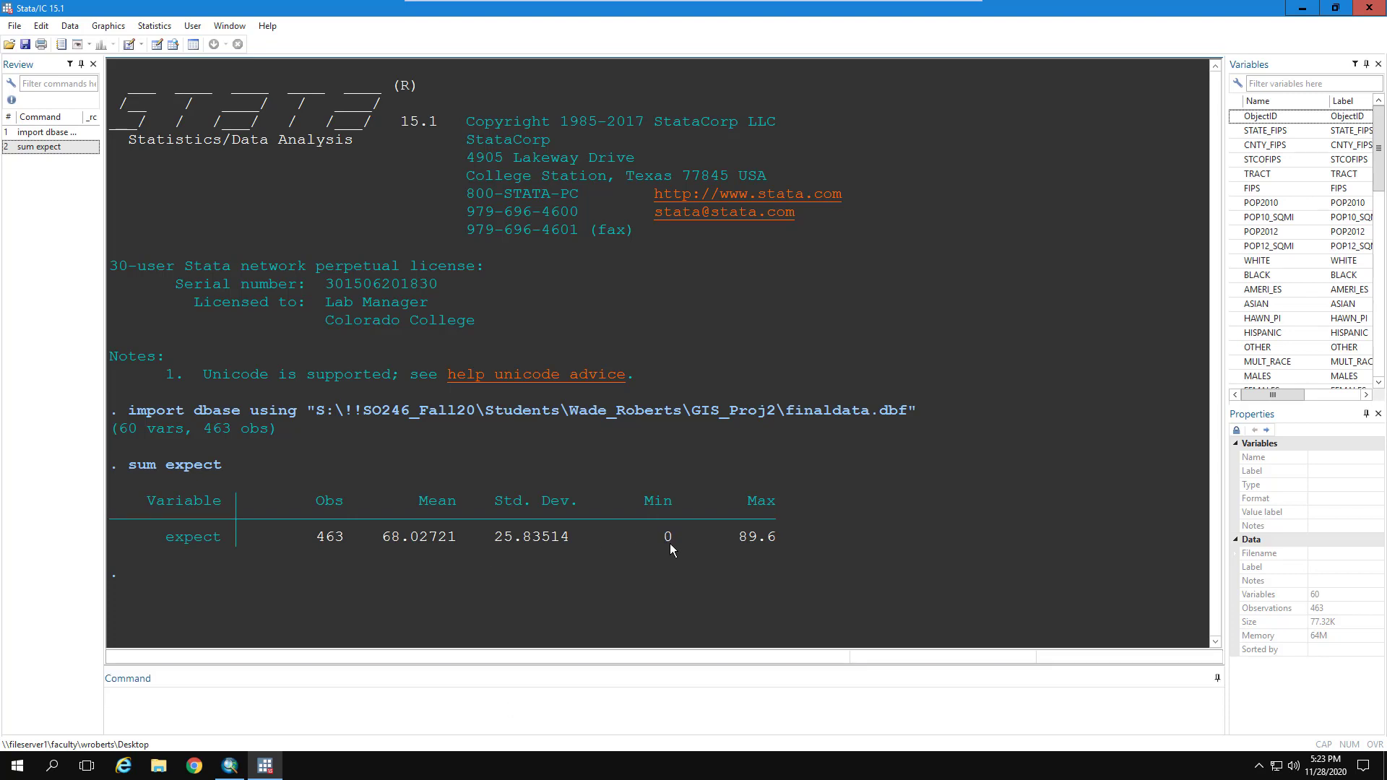
Plot a histogram of the expect variable, check its distribution, and close the graph window.
click(268, 709)
text(histogra)
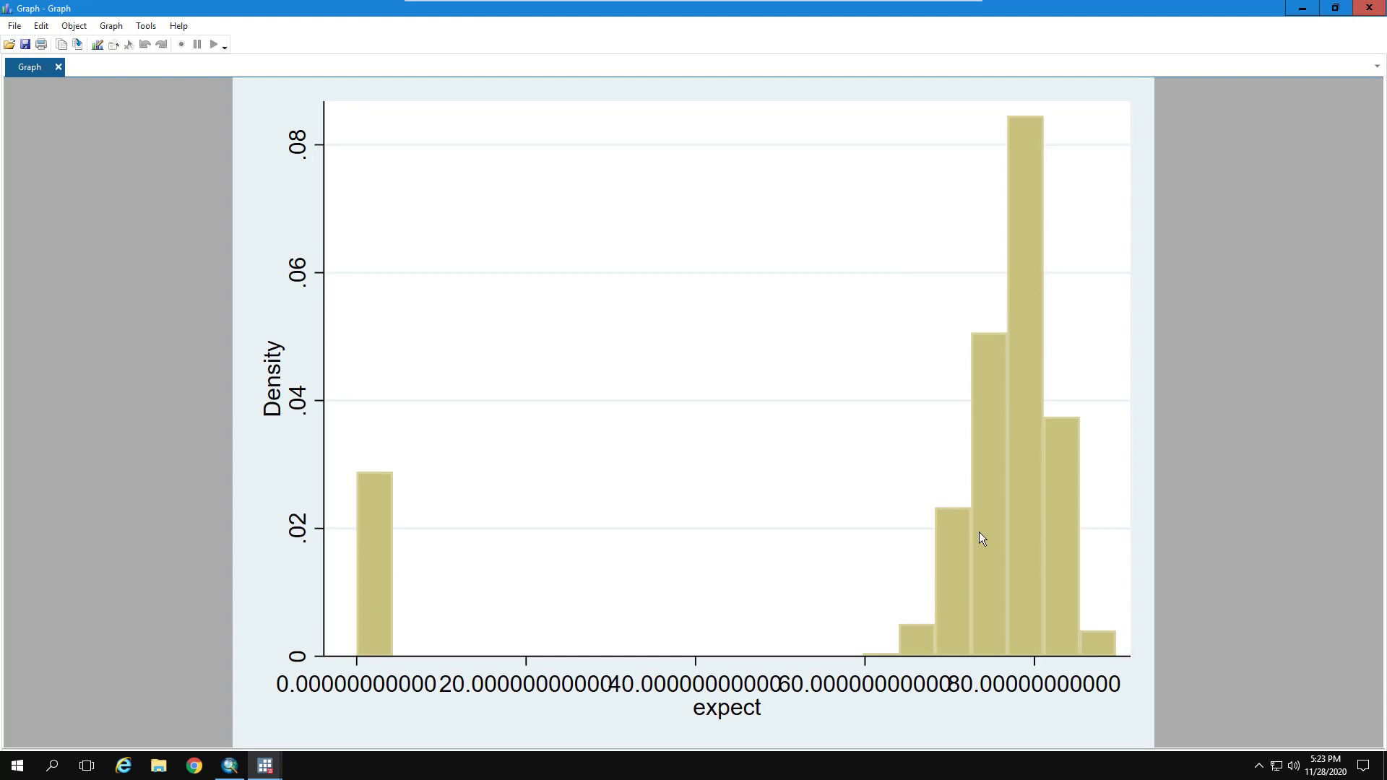
click(1364, 9)
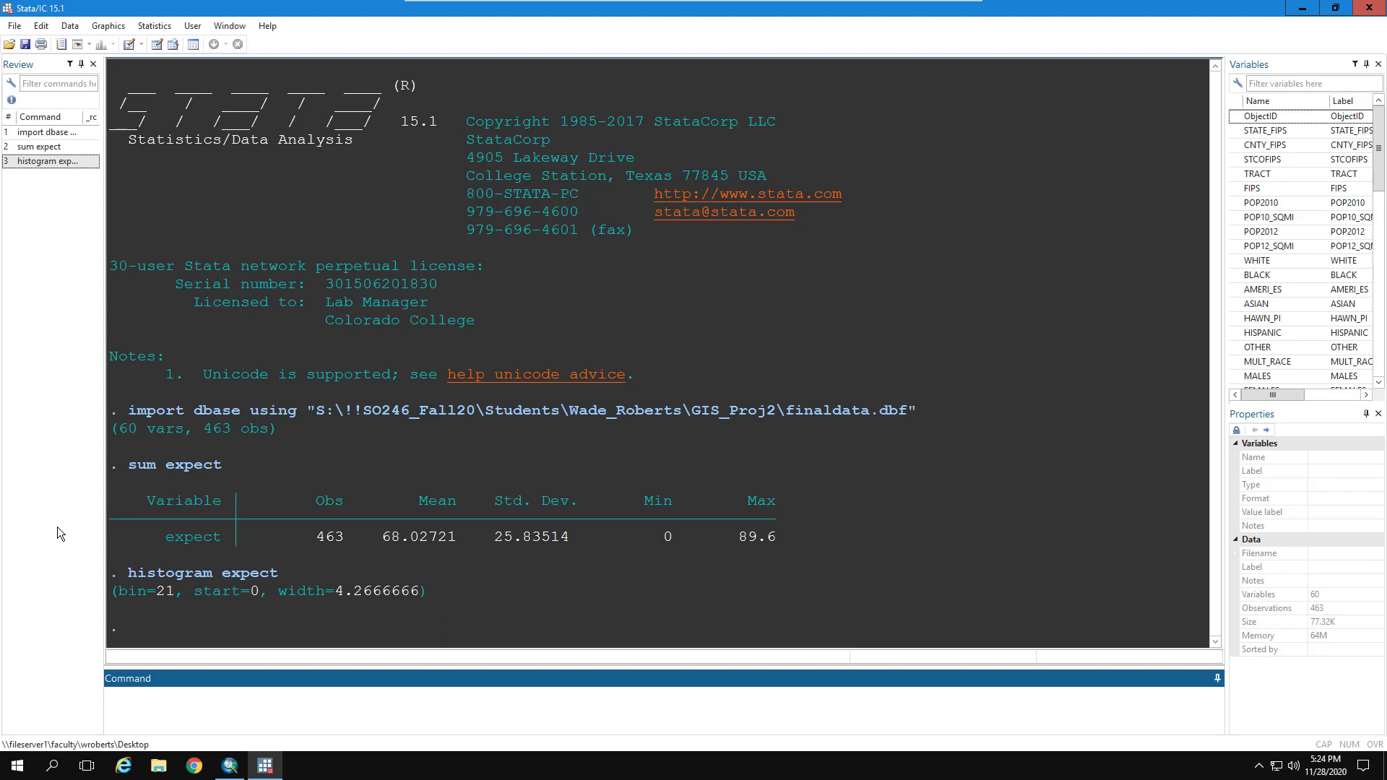
Recode zero life expectancy values as missing with replace expect = . if expect == 0.
text(replace expect = . if expect = )
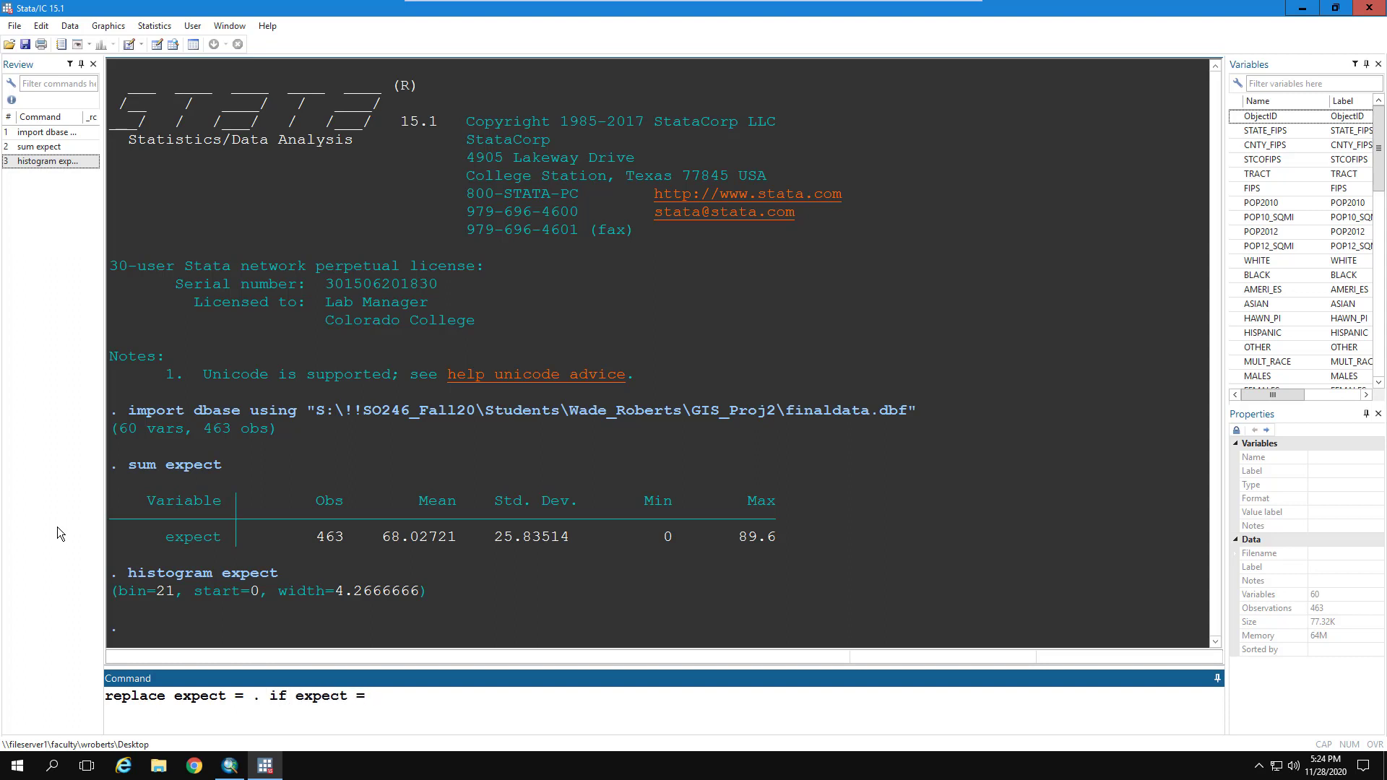
text(= 0)
key(Return)
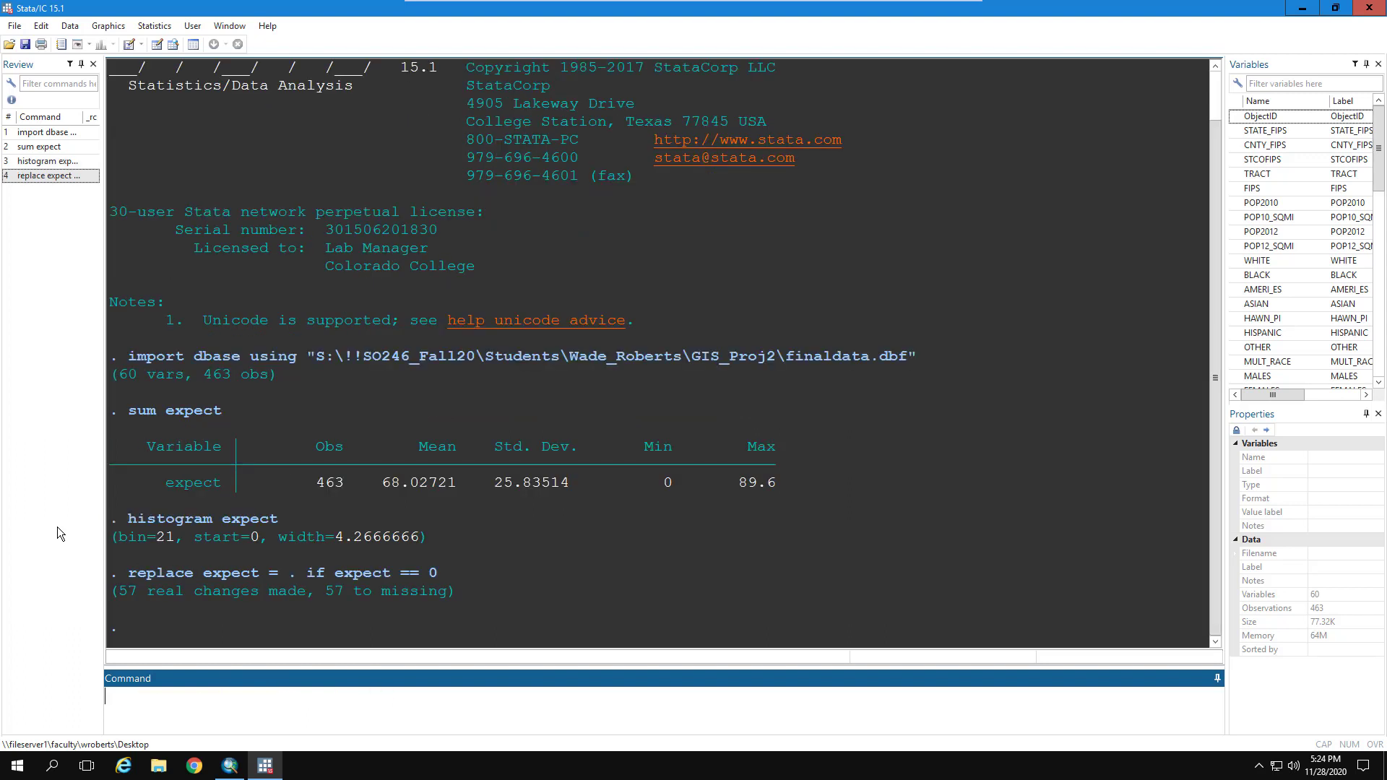
Review the parts of the executed replace command for expect, including the missing value, the if condition and the double equals sign.
click(173, 573)
drag(193, 573, 243, 571)
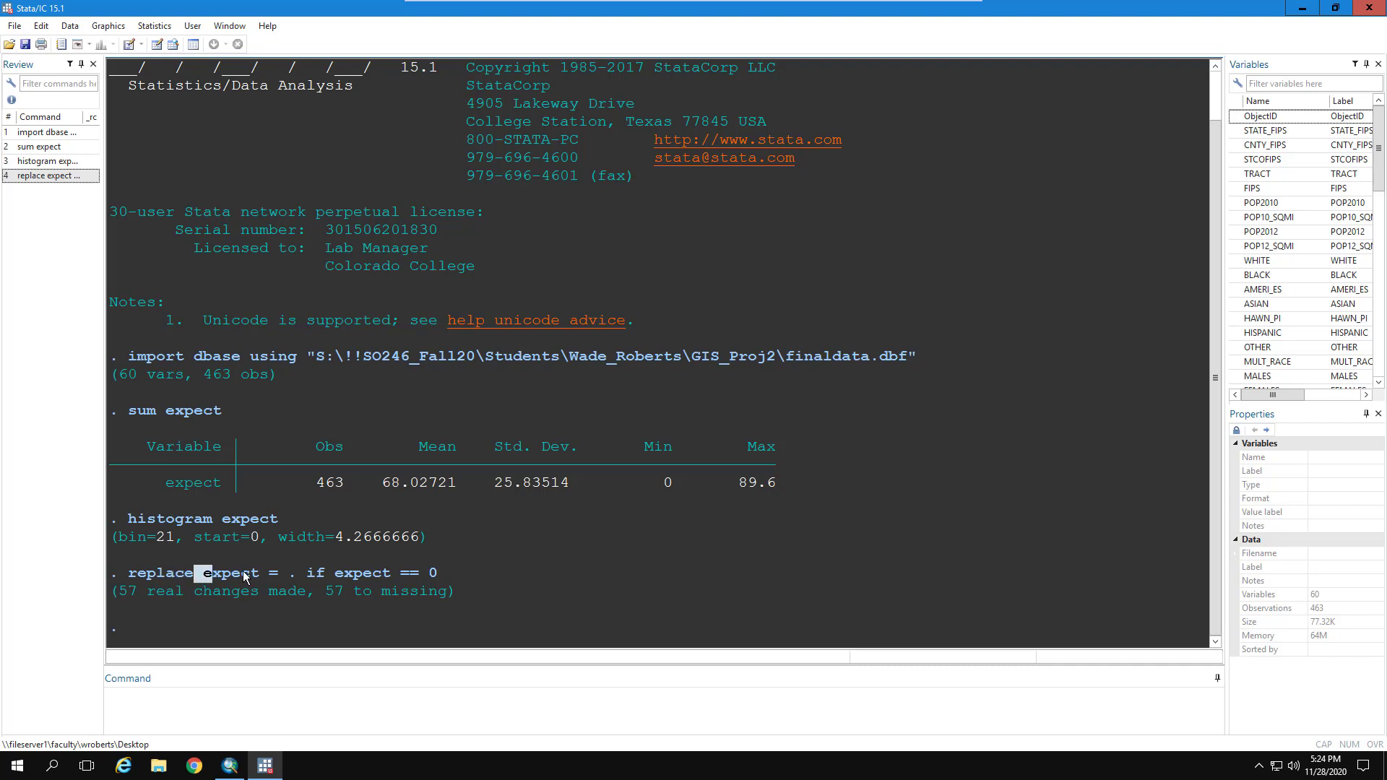
double_click(291, 577)
click(295, 576)
double_click(333, 572)
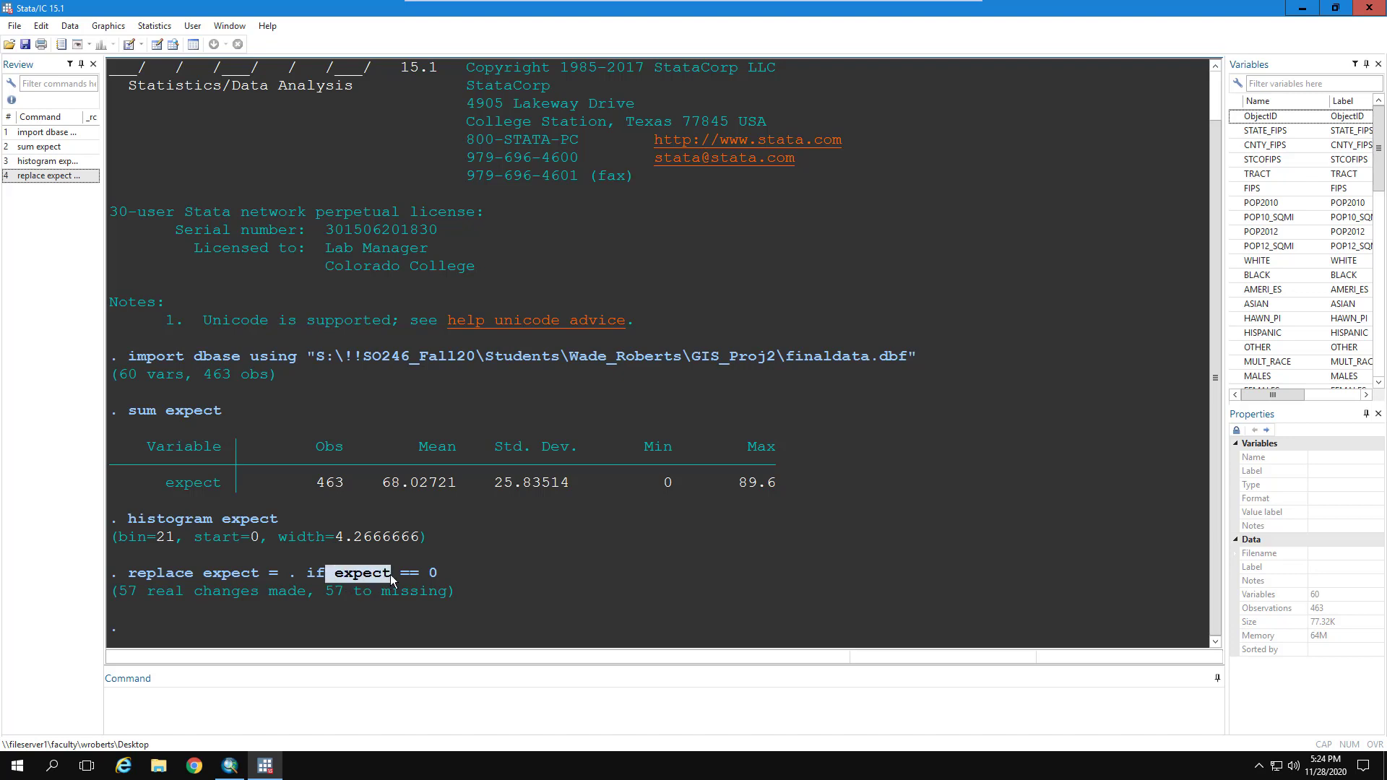
double_click(433, 574)
double_click(314, 574)
double_click(410, 575)
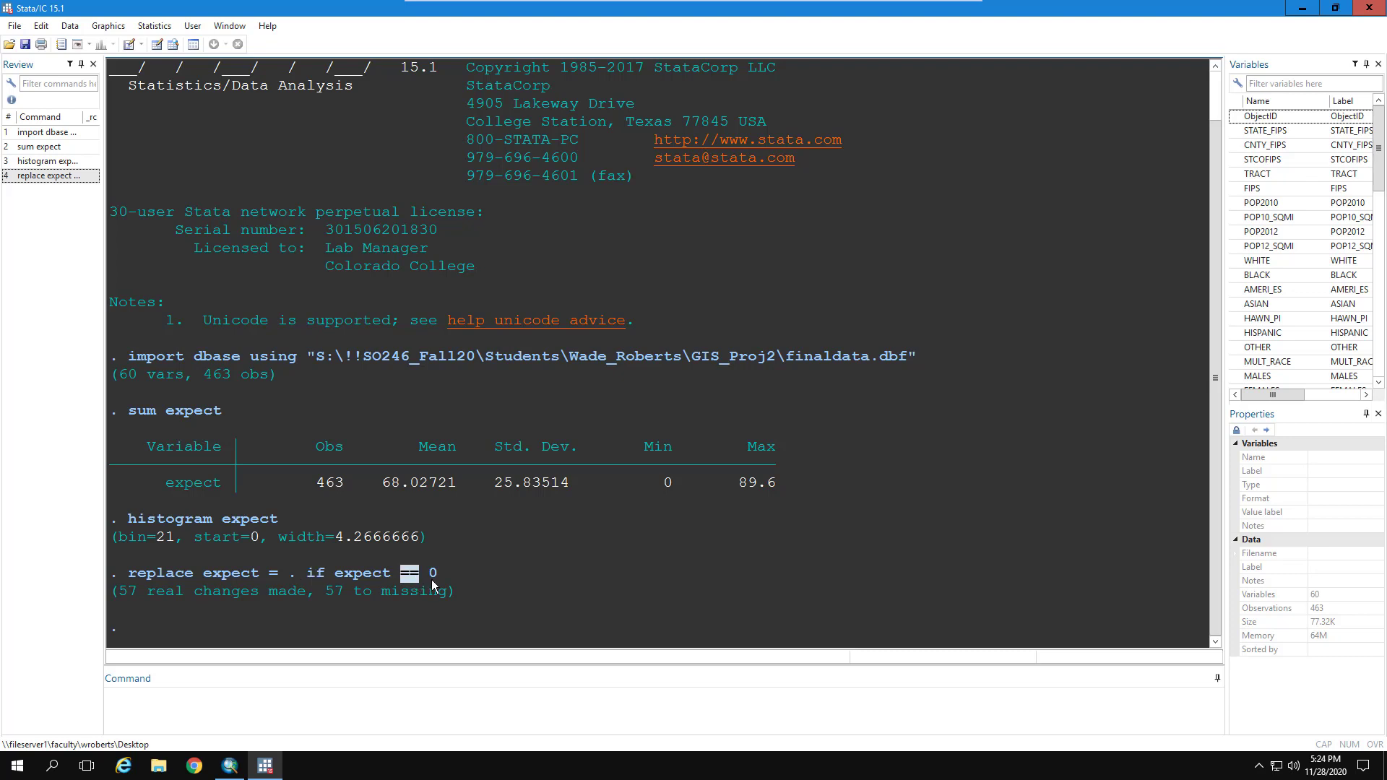
double_click(434, 574)
Locate the pwhitenh variable and set it to missing for unpopulated tracts with replace pwhitenh = . if poptot == 0.
click(343, 696)
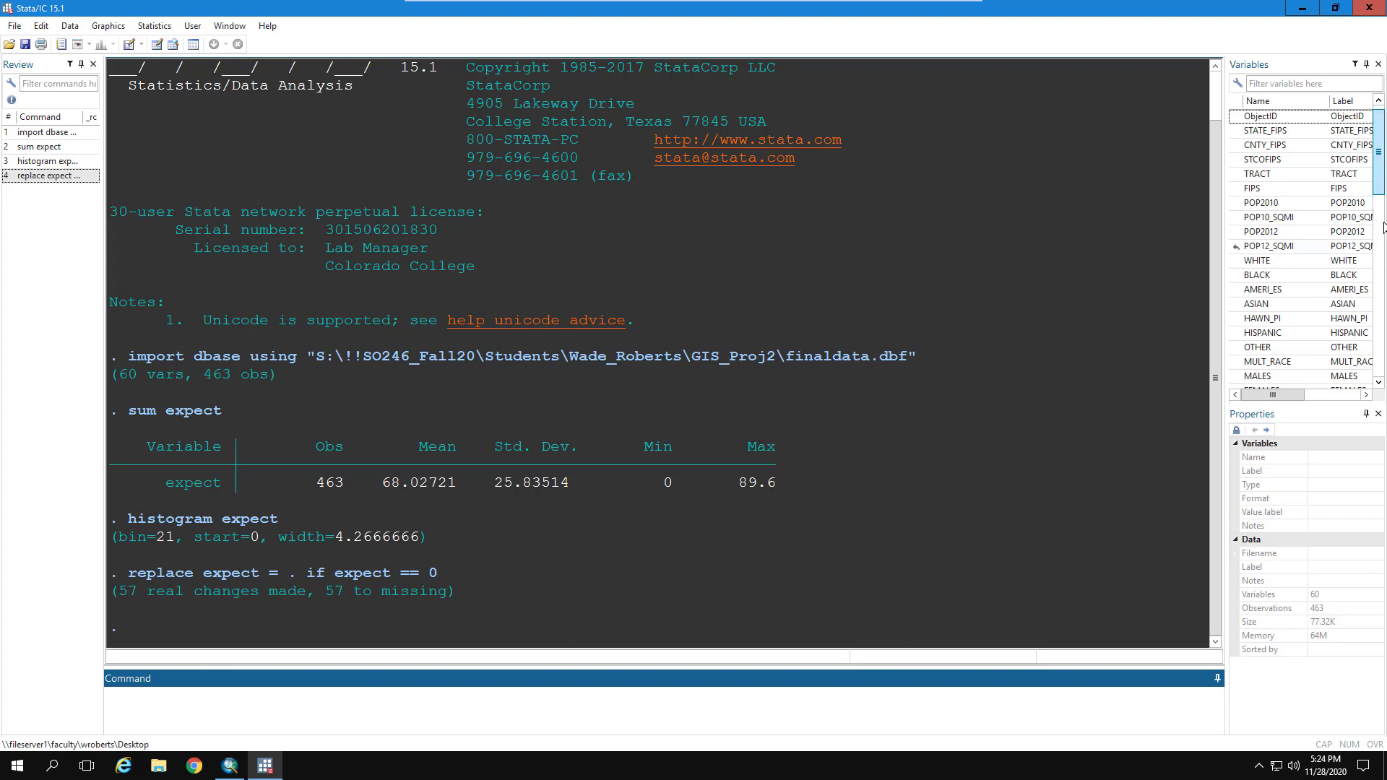
drag(1379, 154, 1380, 331)
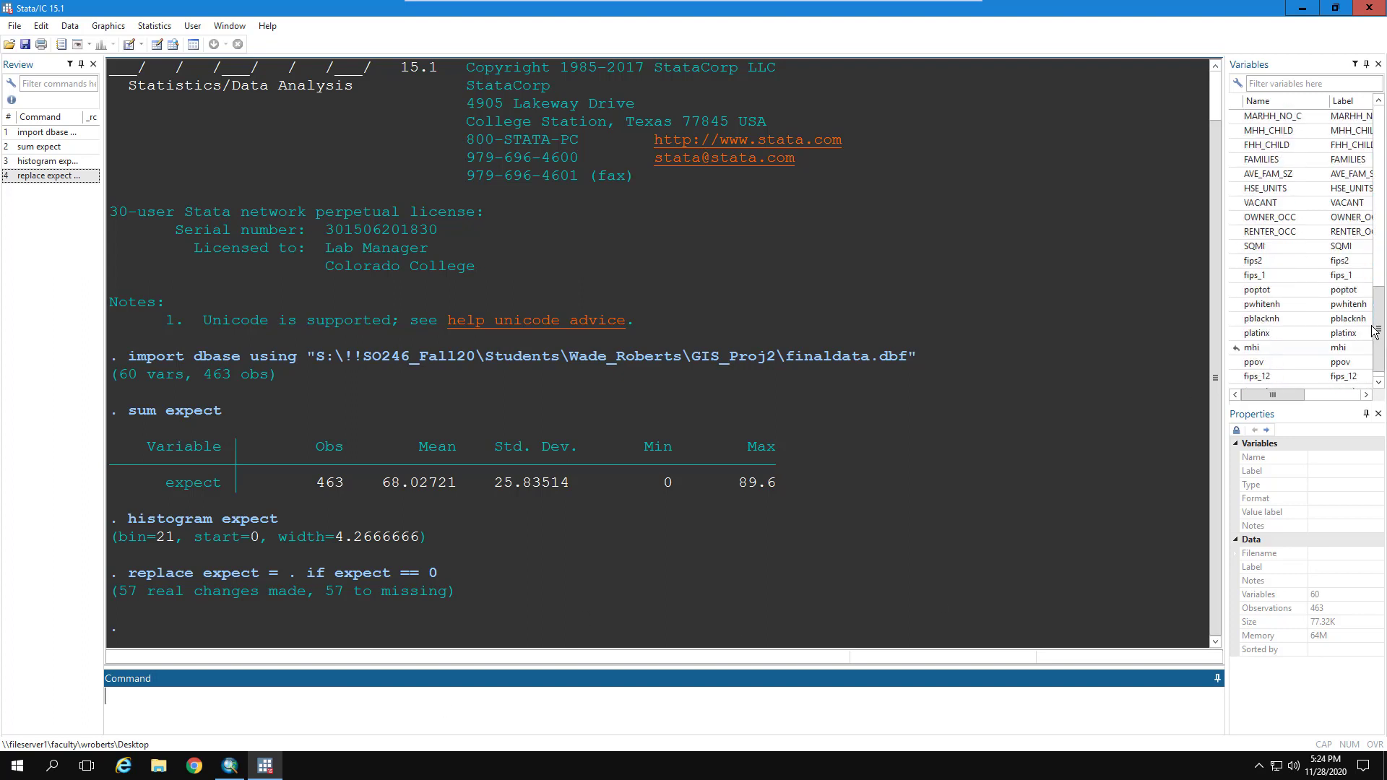
click(1251, 309)
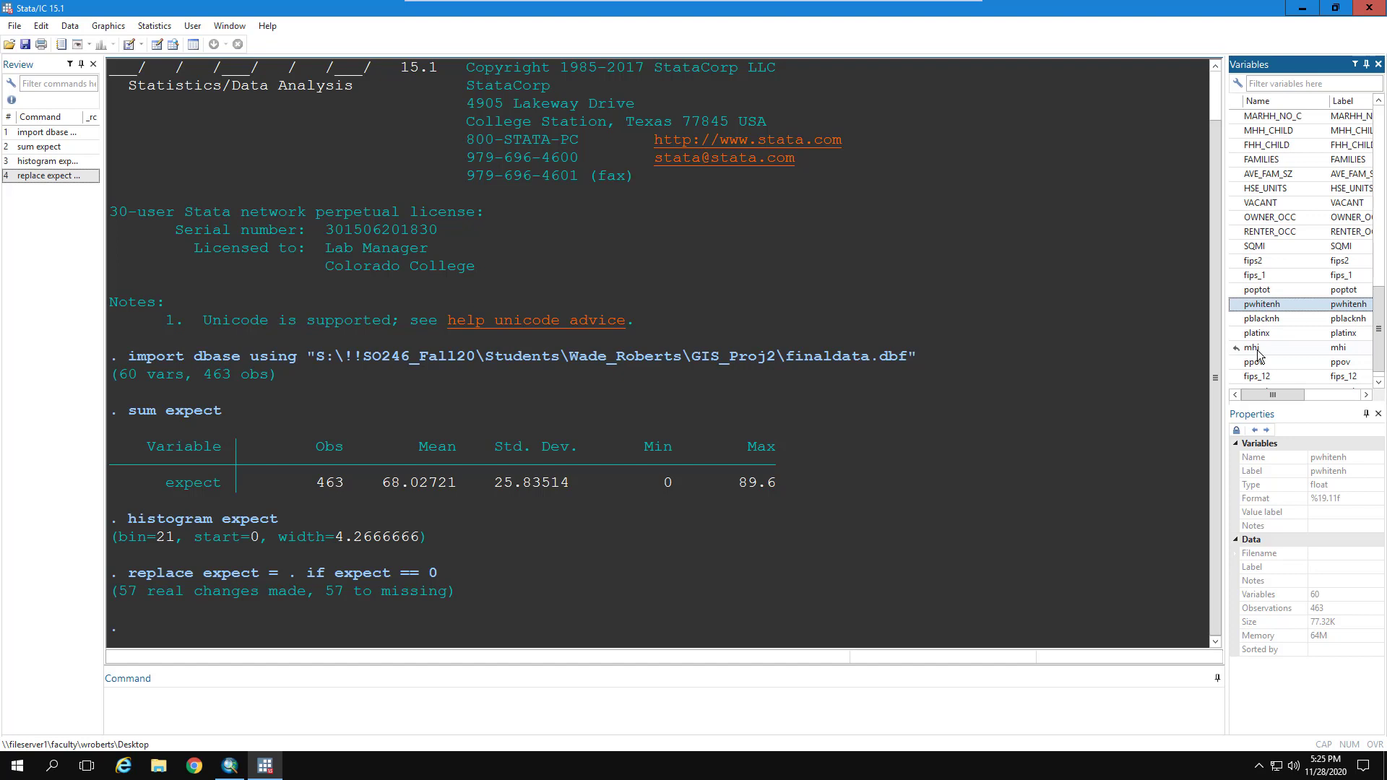
click(426, 707)
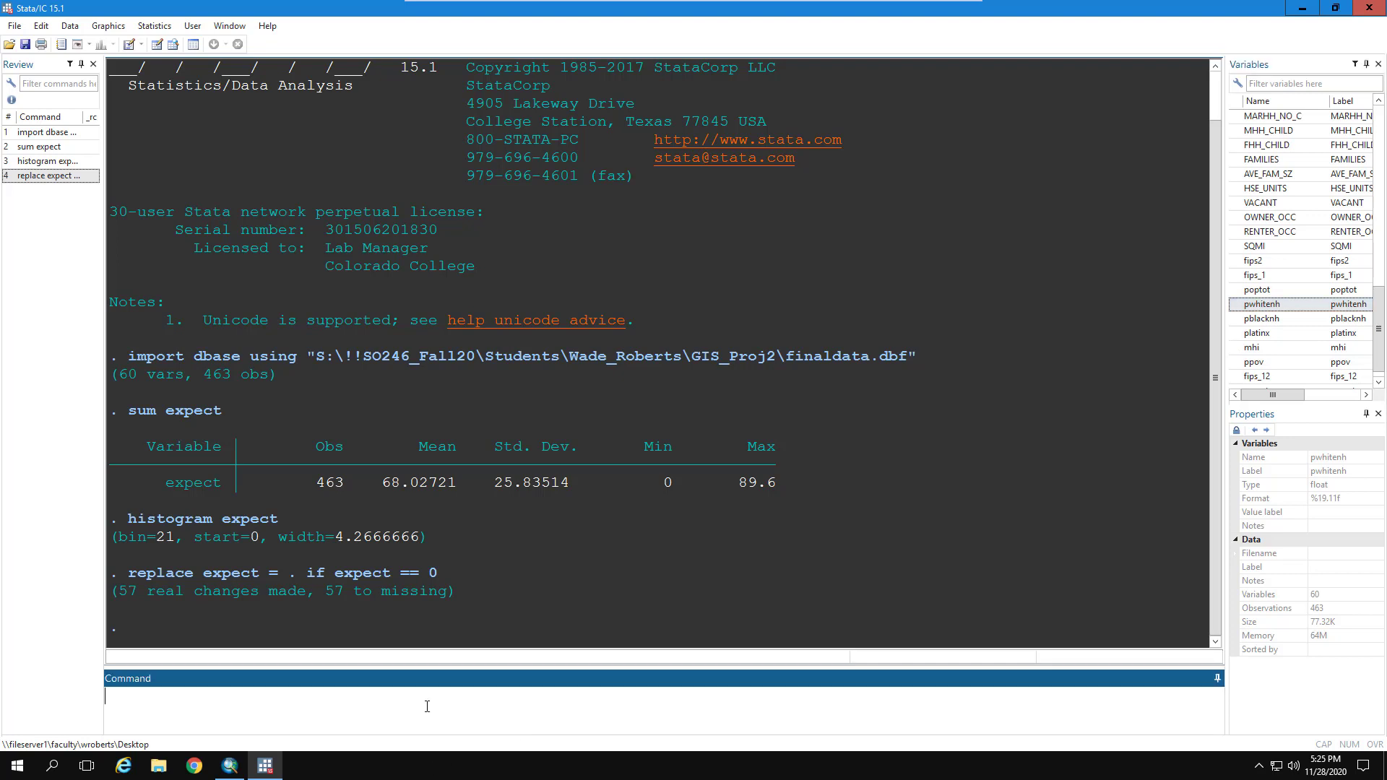
text(replace pwhitenh = . if p)
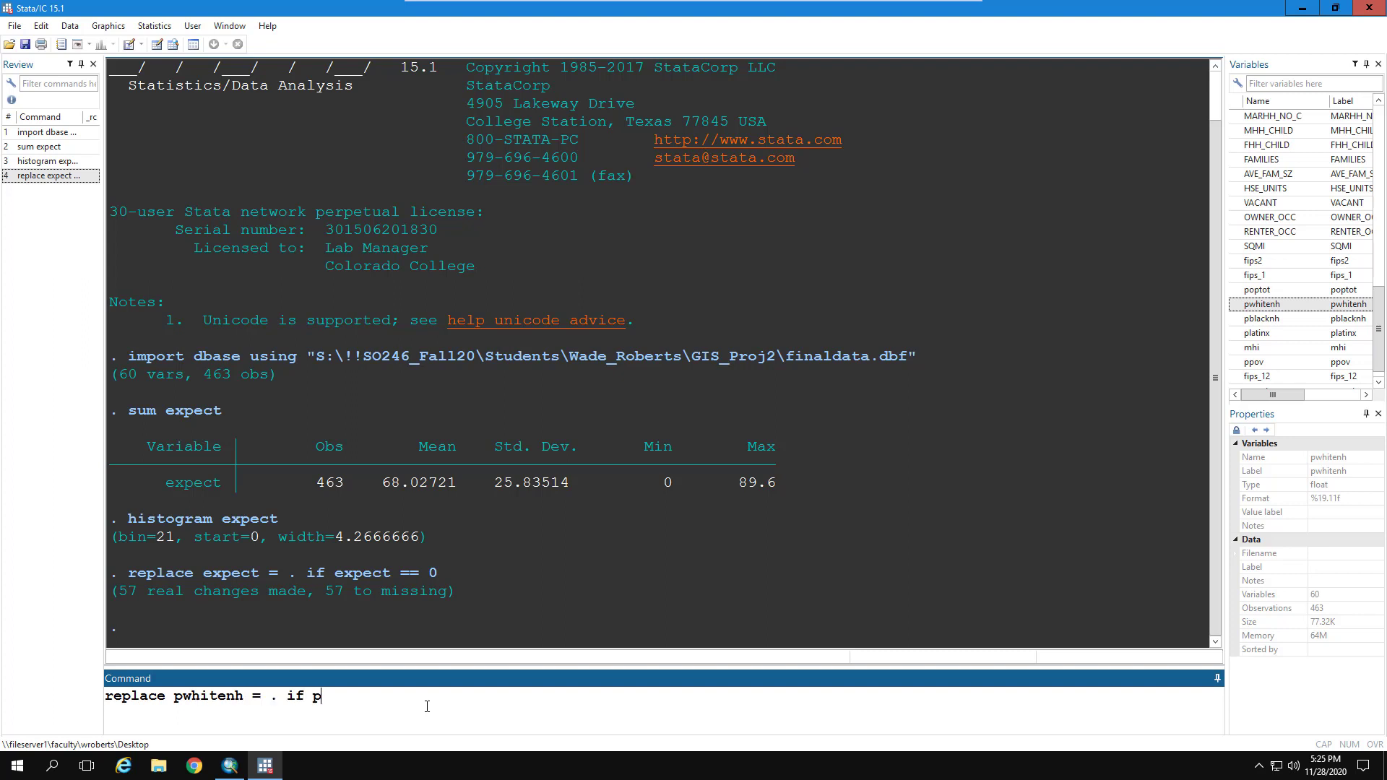
text(optot == 0)
key(Return)
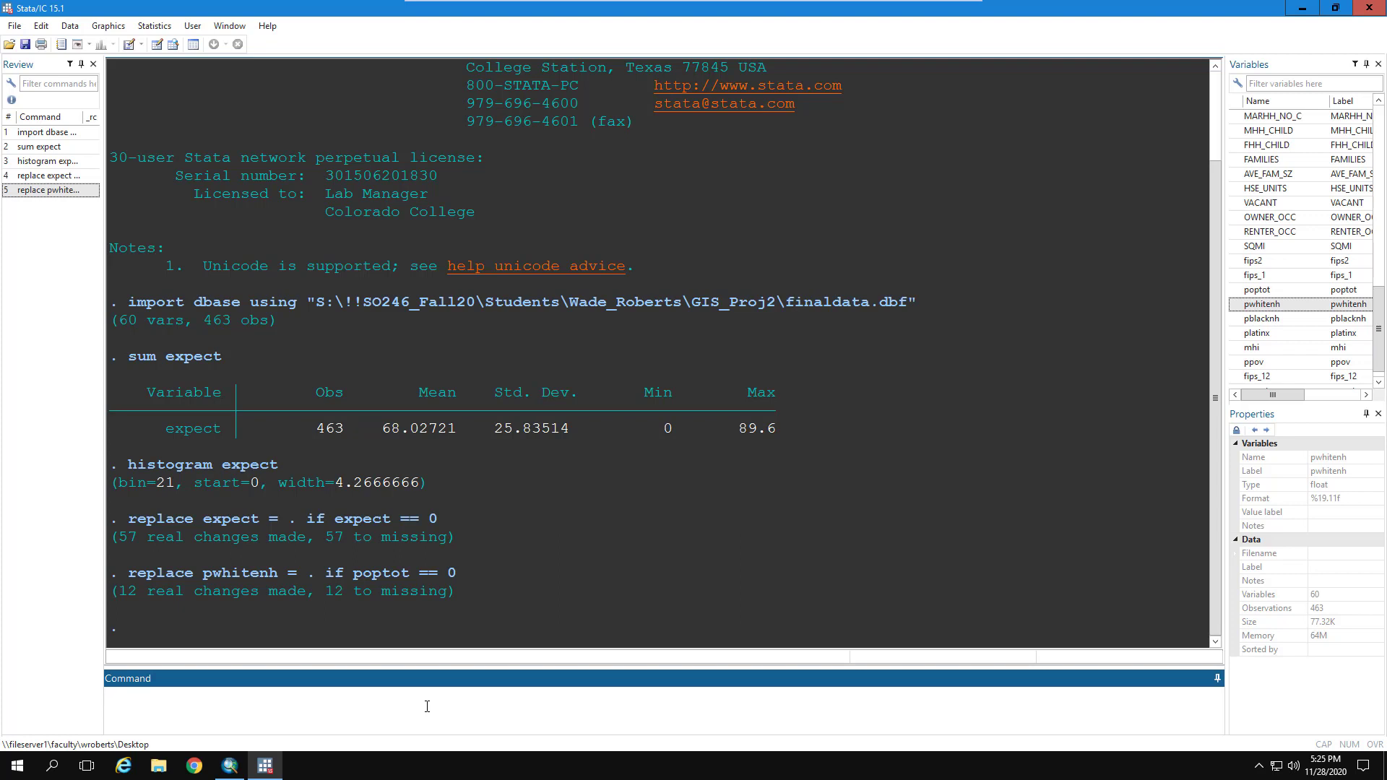
Set pblacknh and platinx to missing wherever poptot == 0, using one replace command for each variable.
text(replace pblacknh = . if popto)
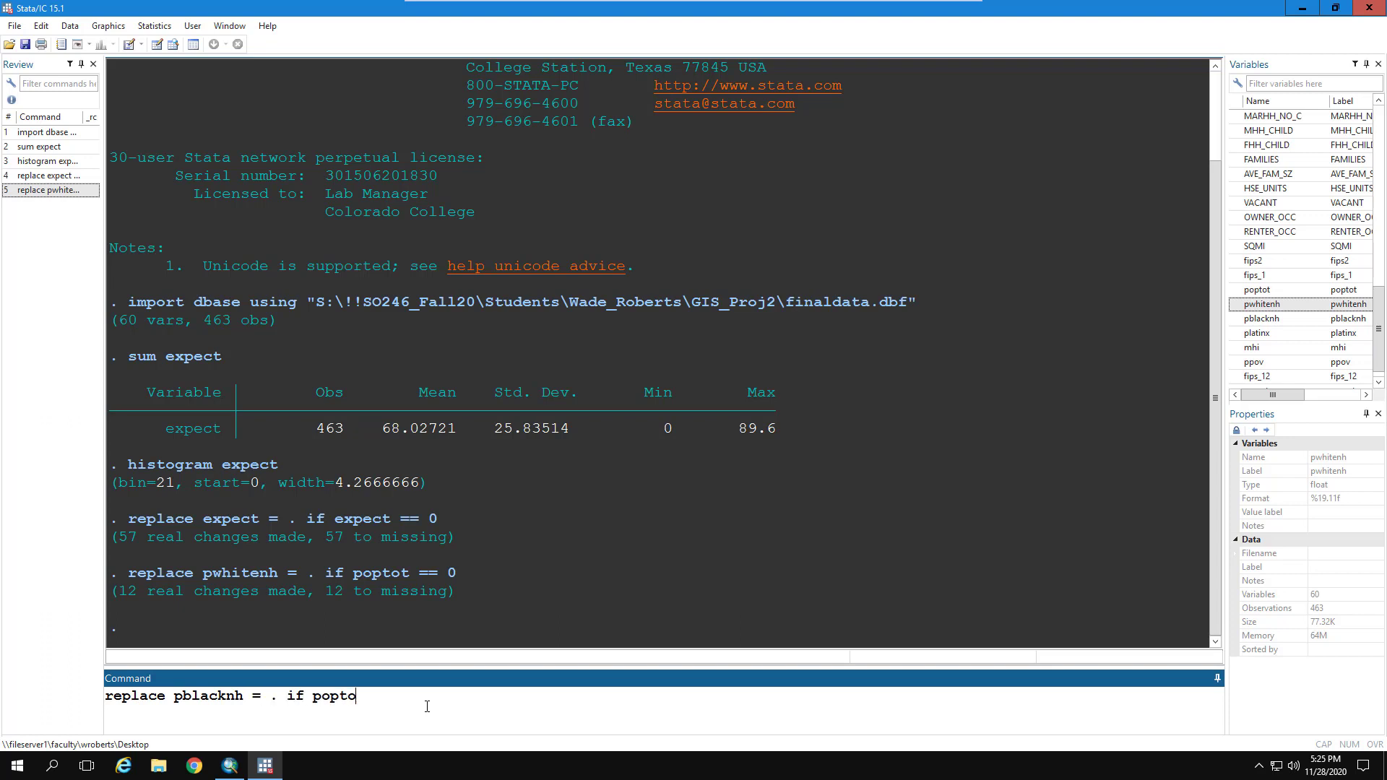
text(t == 0)
key(Return)
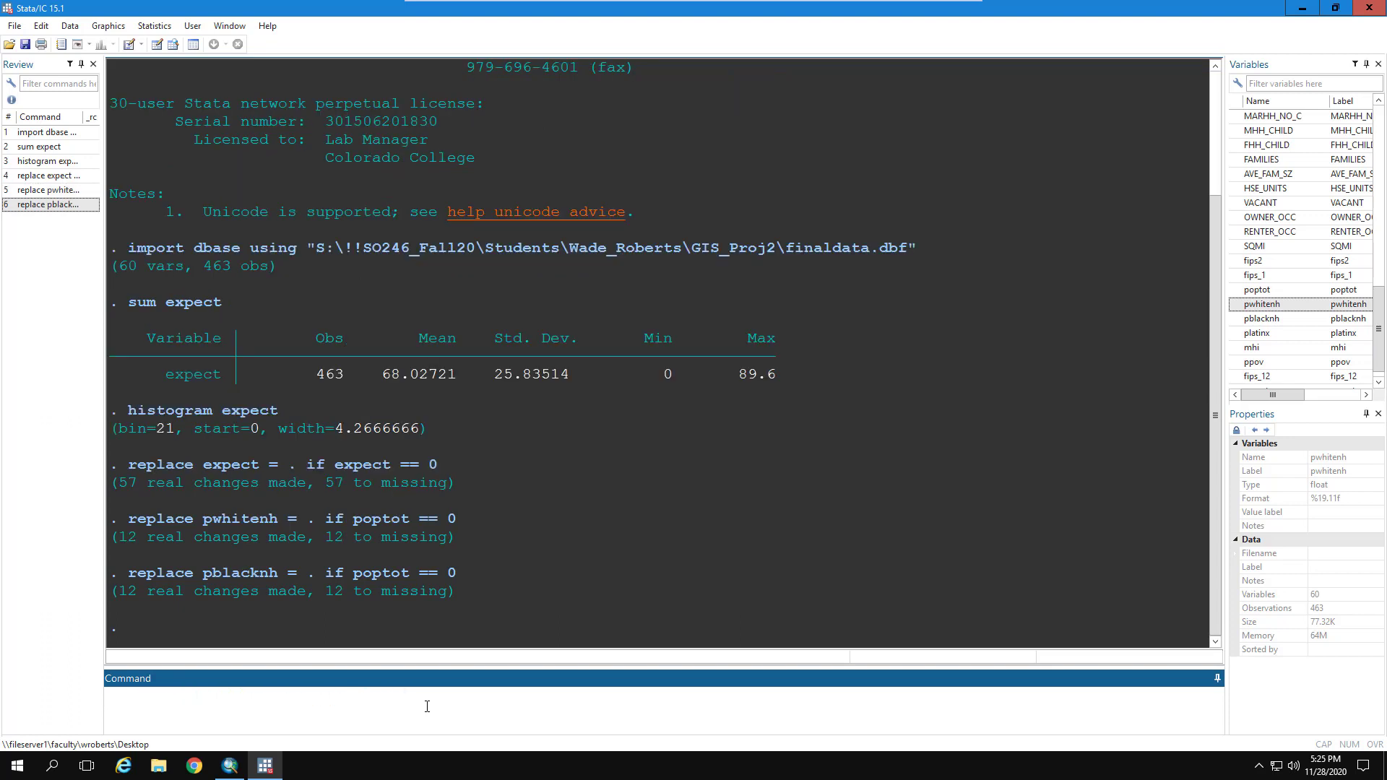
text(replace platinx = . if poptot == 0)
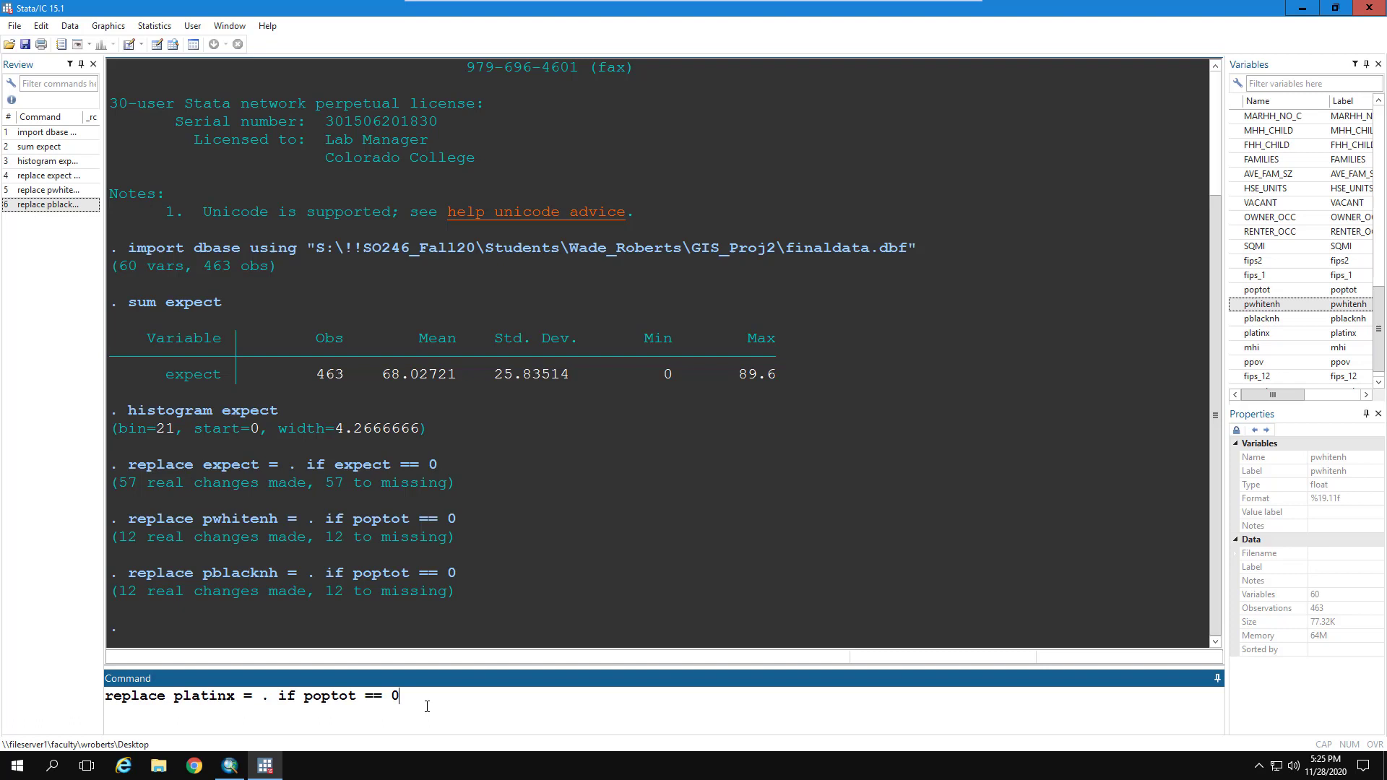
key(Return)
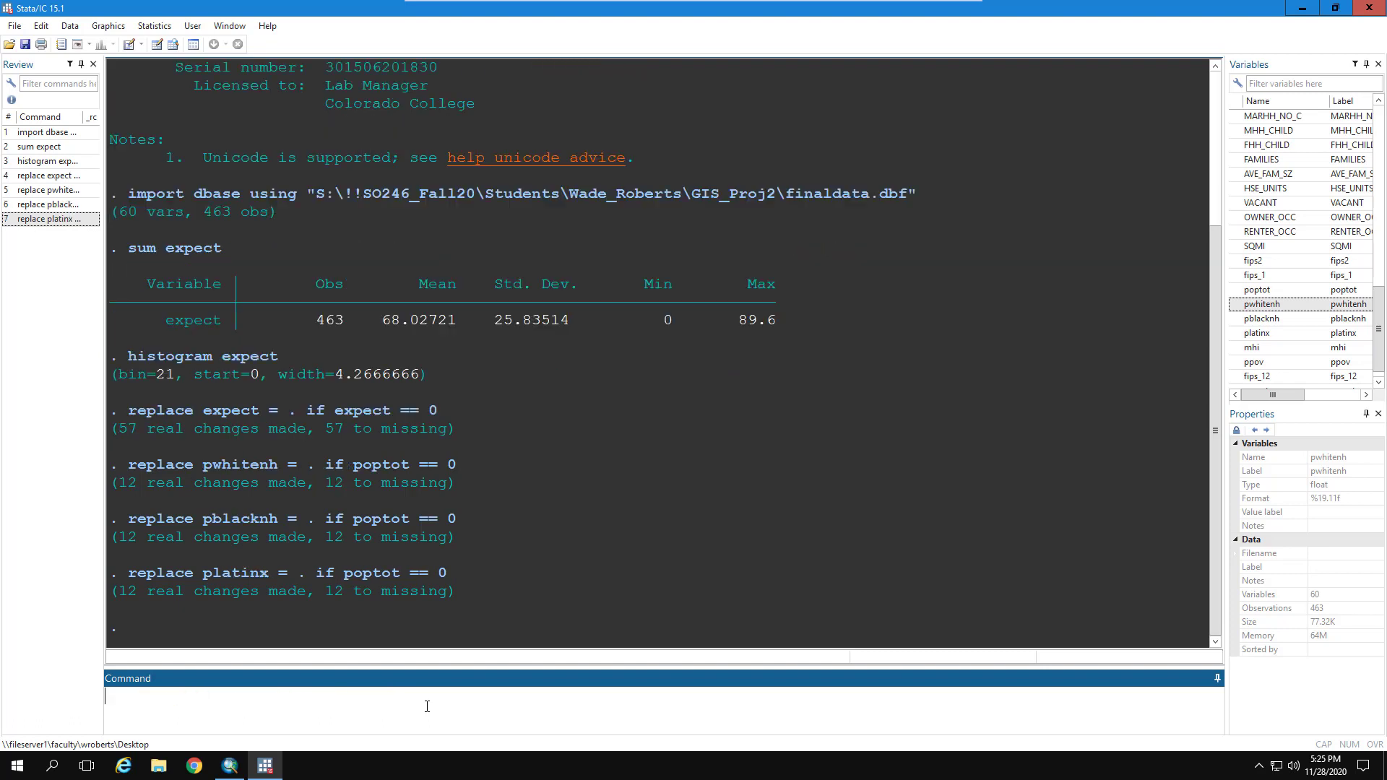
Set mhi and ppov to missing wherever poptot == 0, using one replace command for each variable.
text(replace mhi = . if poptot == 0)
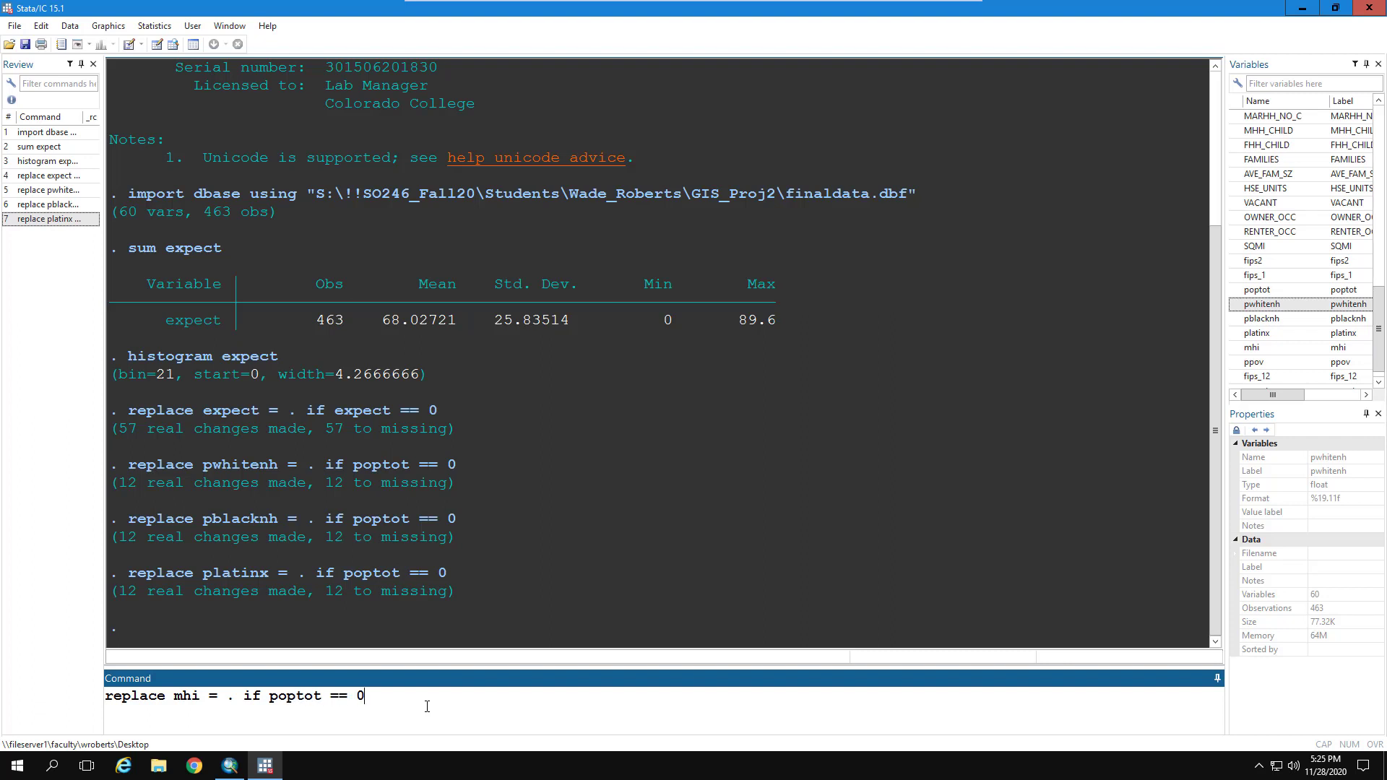
key(Return)
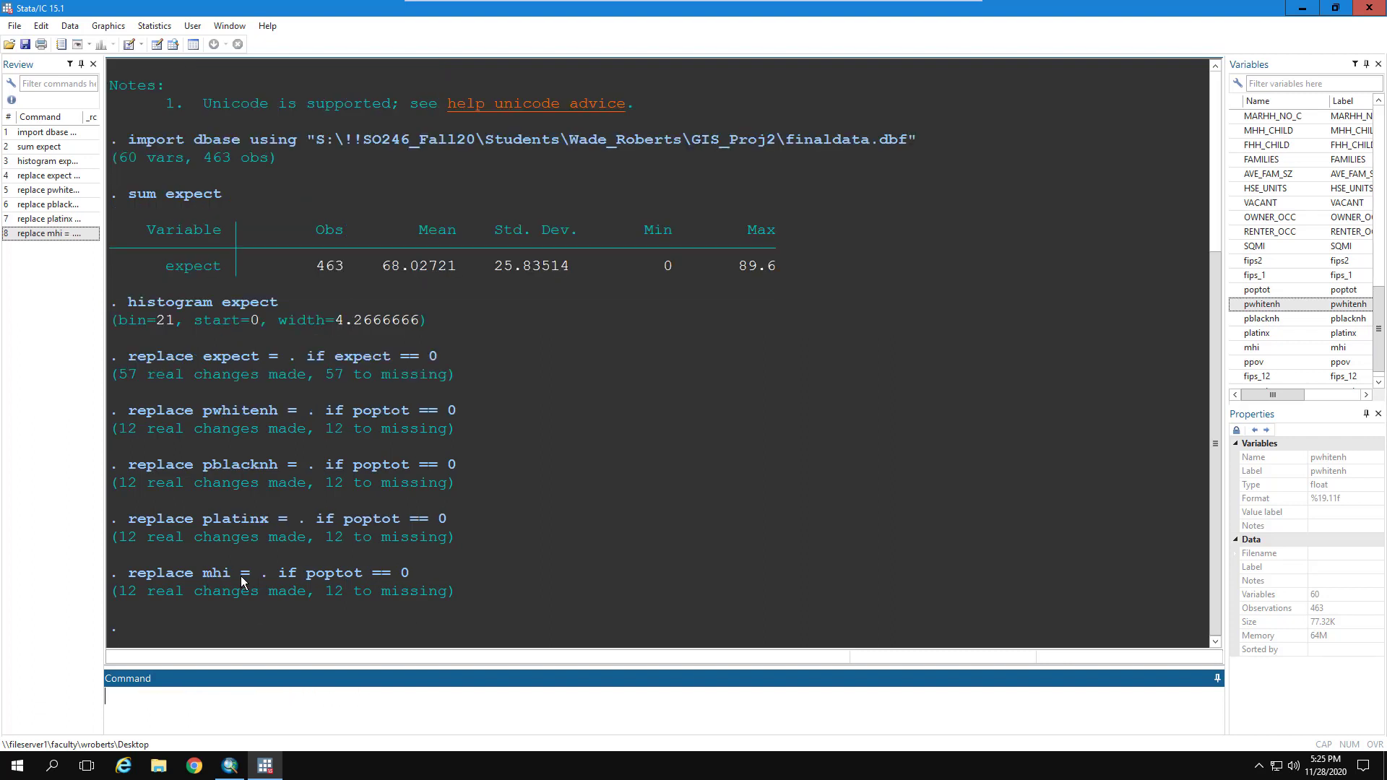
click(325, 574)
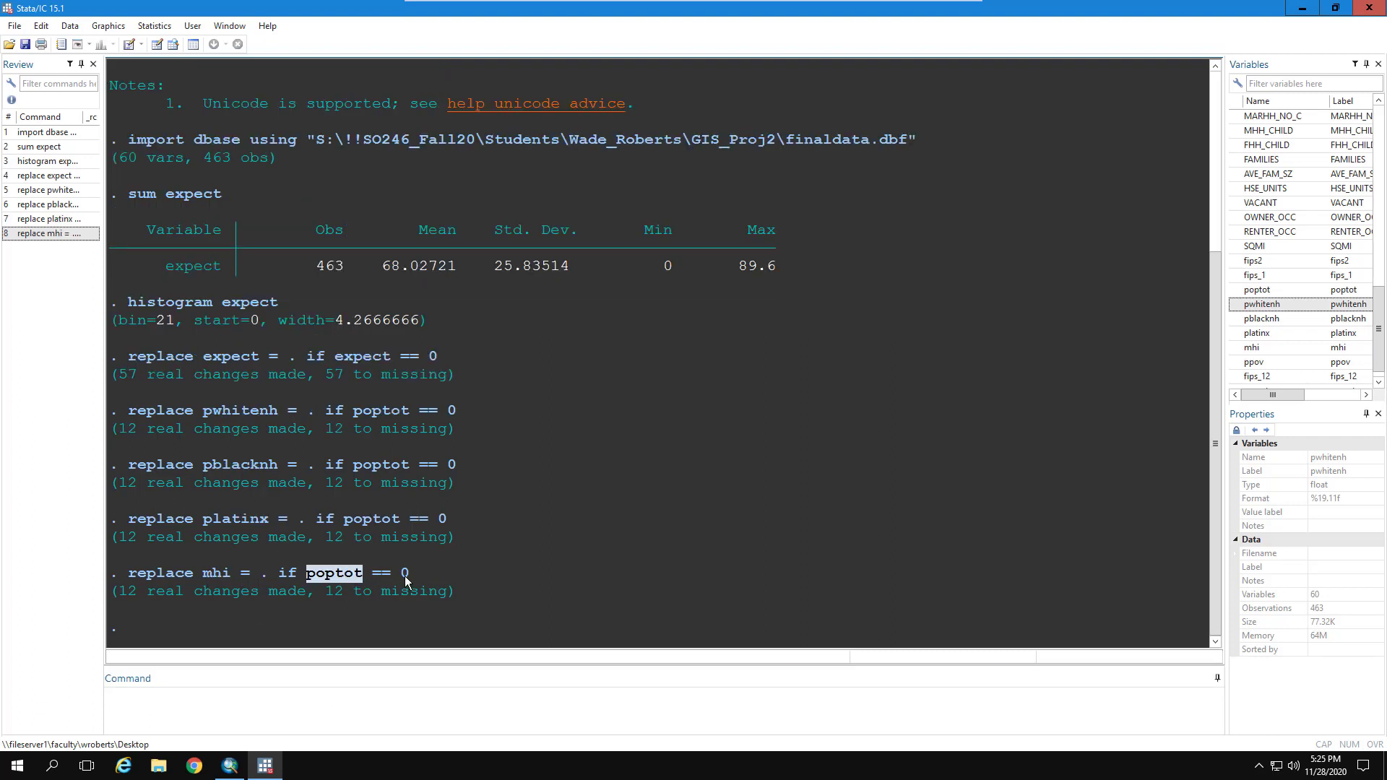
click(207, 702)
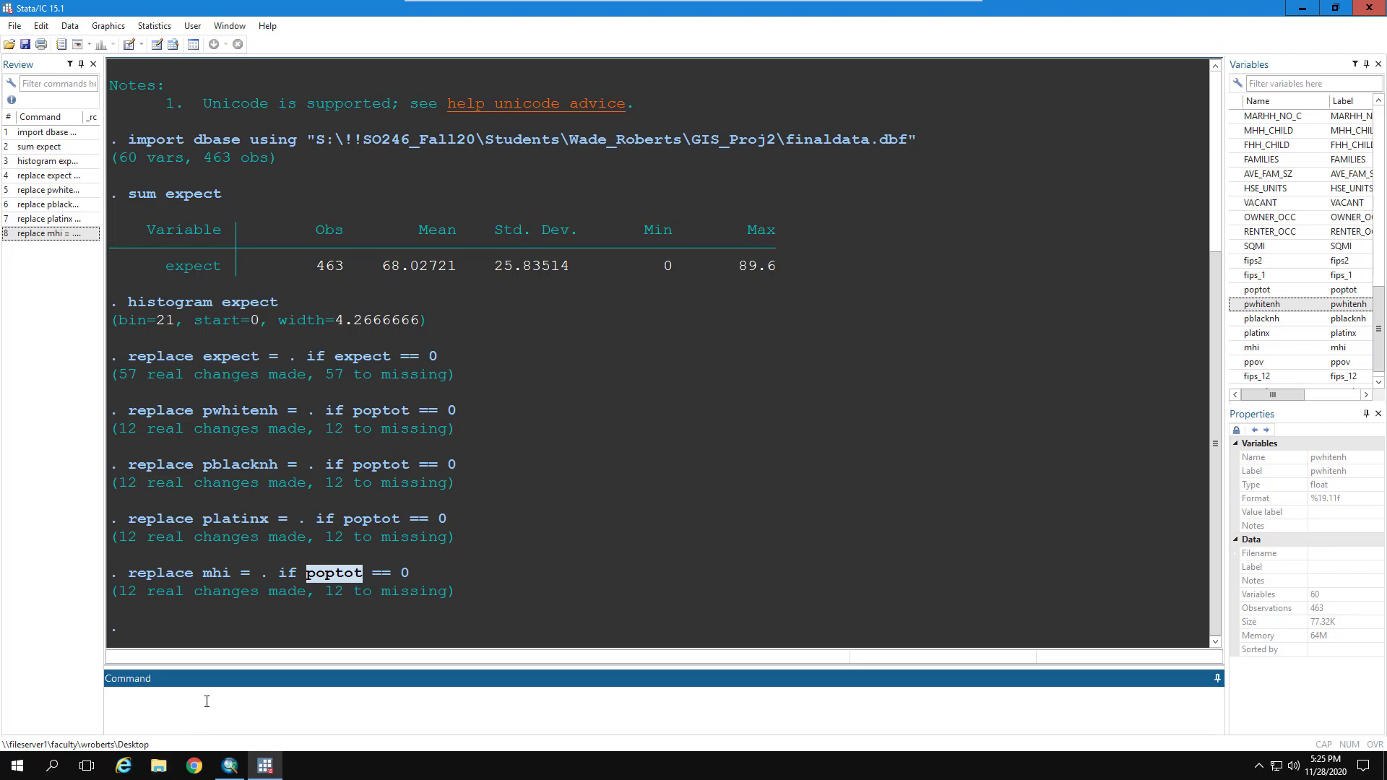
text(replace ppov = . if poptot == 0)
key(Return)
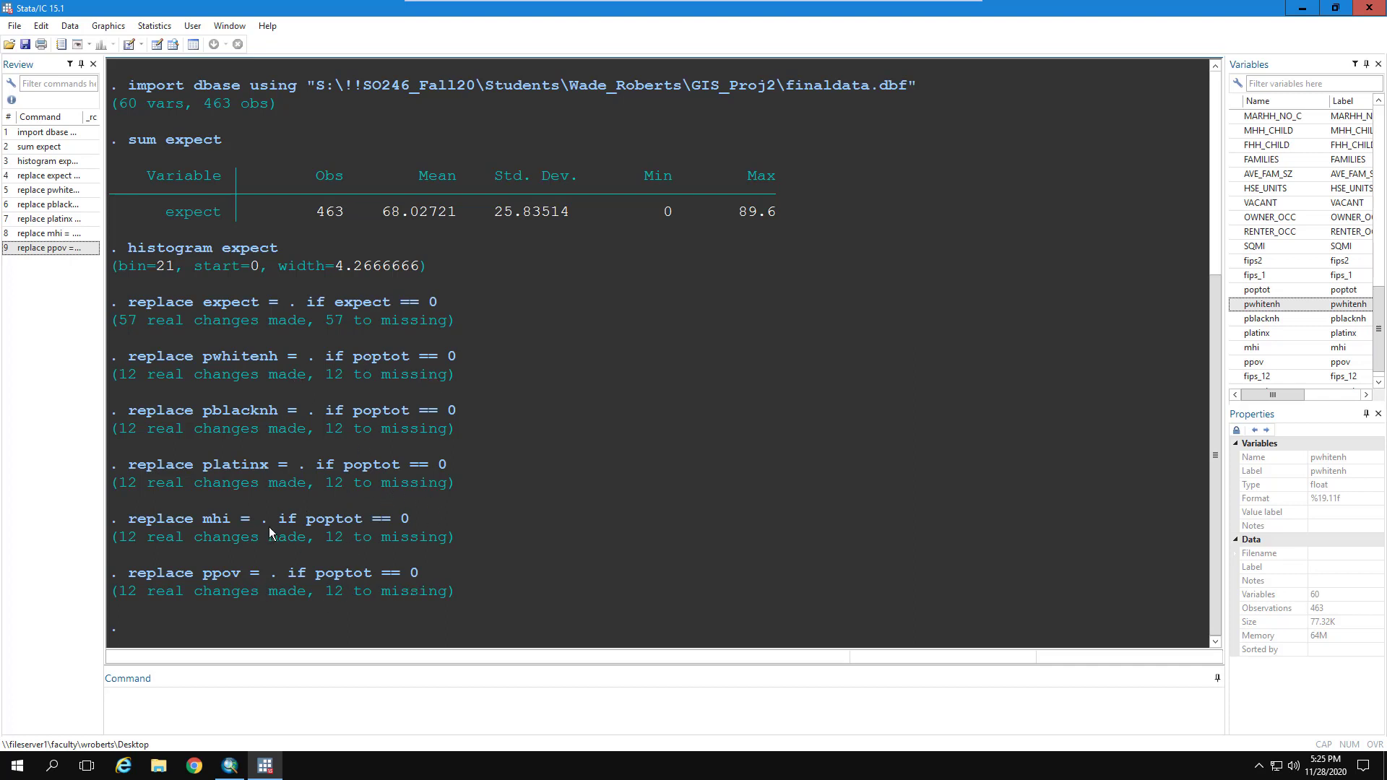
Save the cleaned dataset as a Stata data file named stata2 in the GIS_Proj2 folder.
click(257, 709)
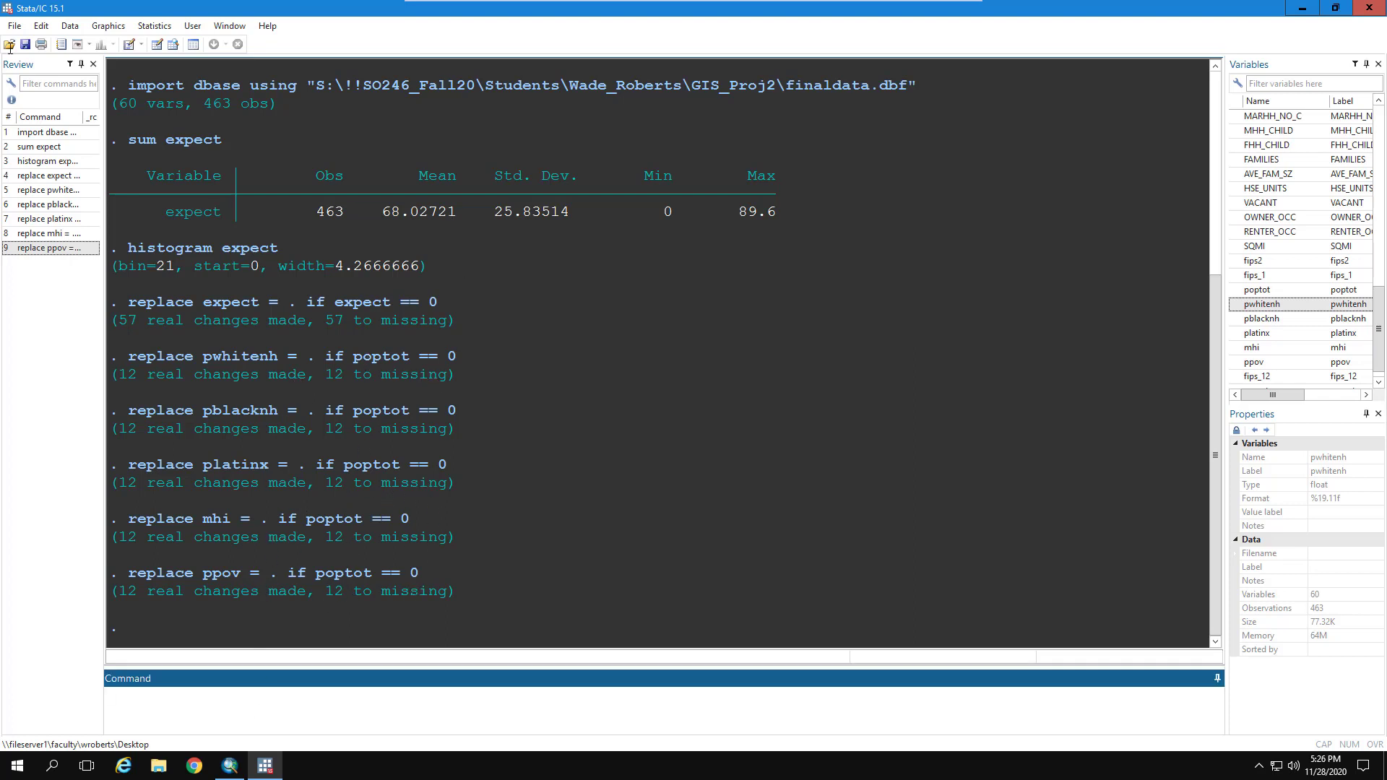
click(15, 26)
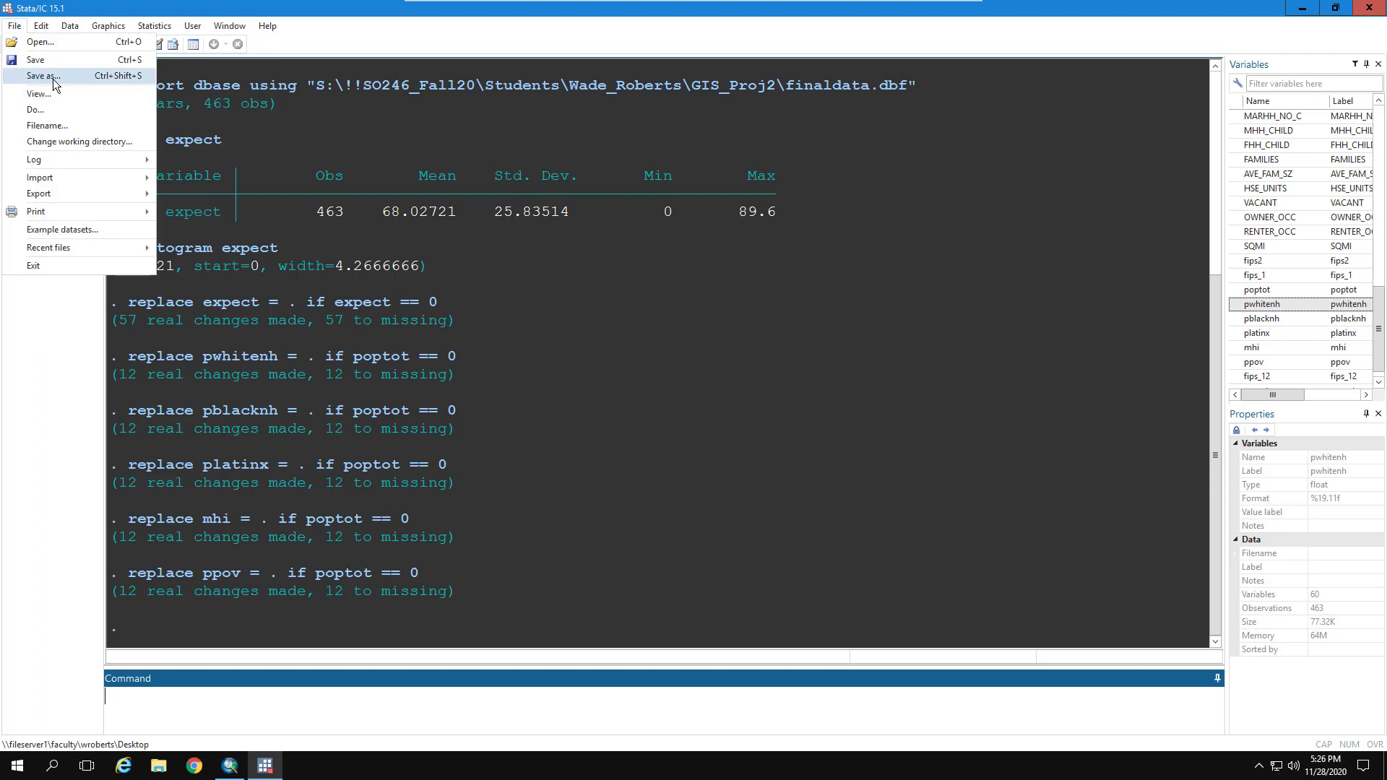
click(44, 75)
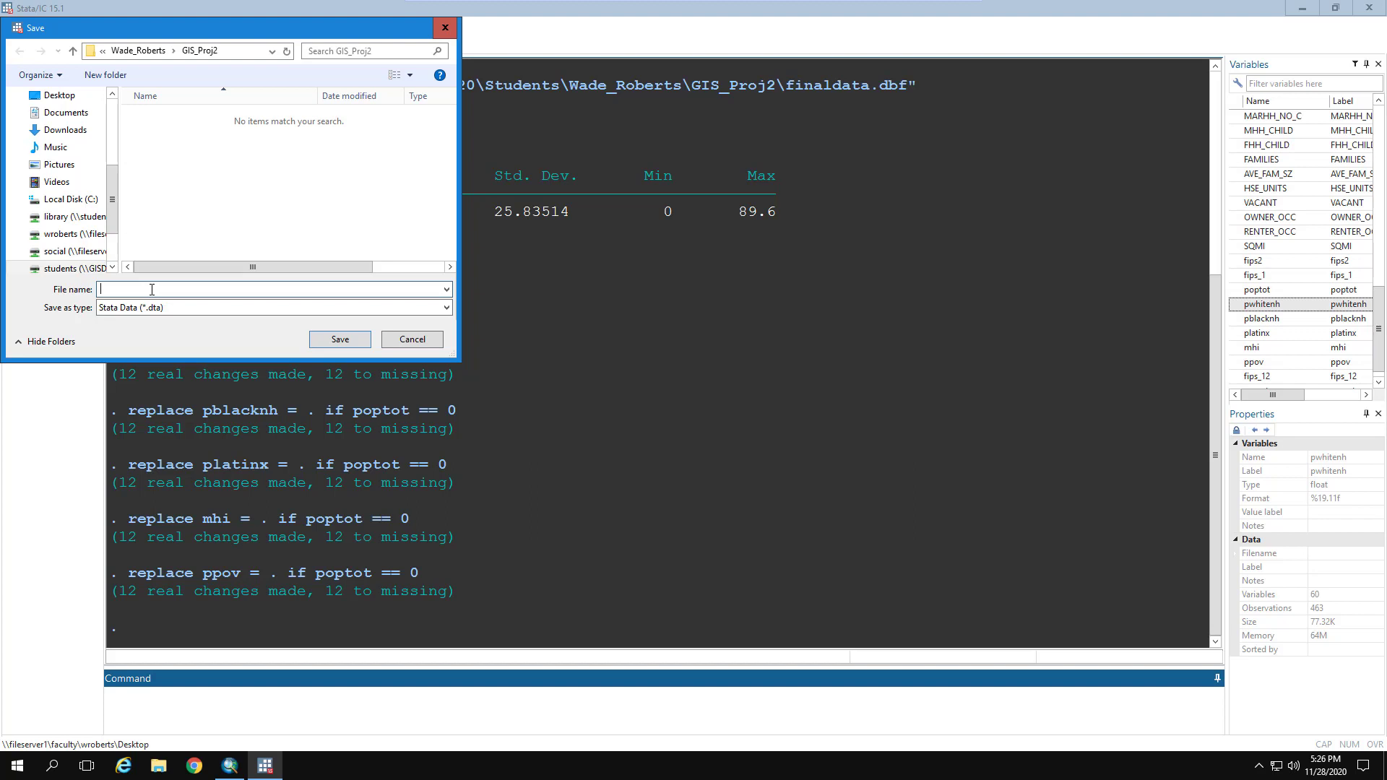
text(stata2)
click(340, 339)
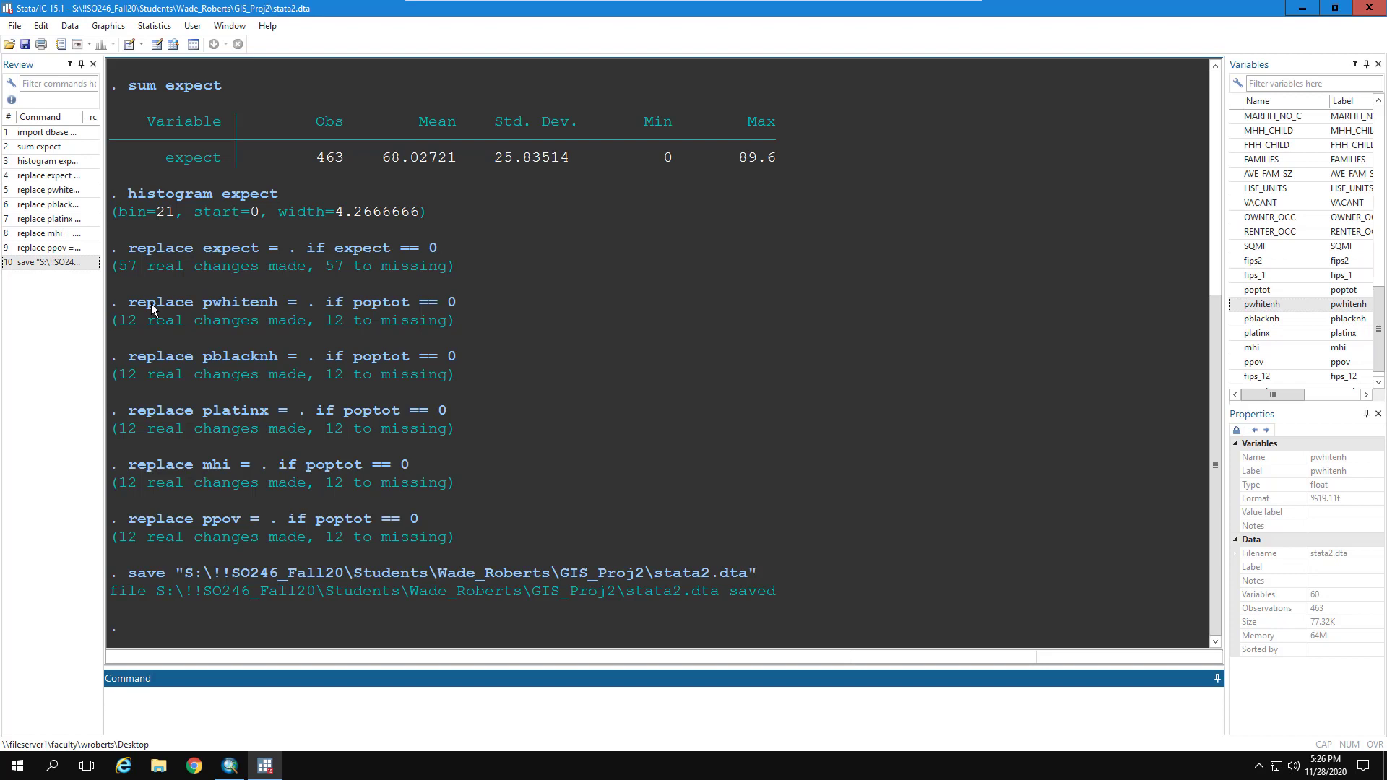
Create a scatterplot matrix of expect, pwhitenh, pblacknh, mhi and ppov with the marker size set to Tiny.
click(119, 30)
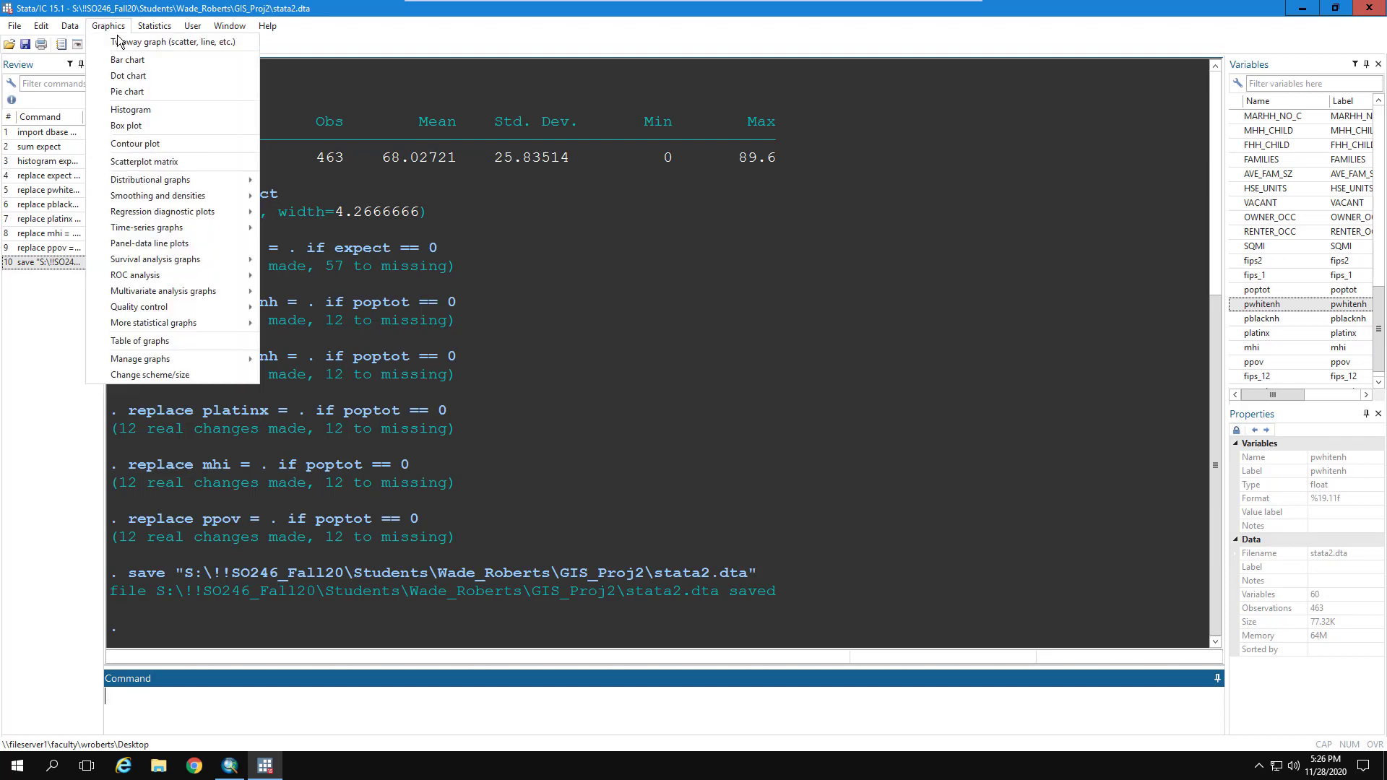
click(148, 162)
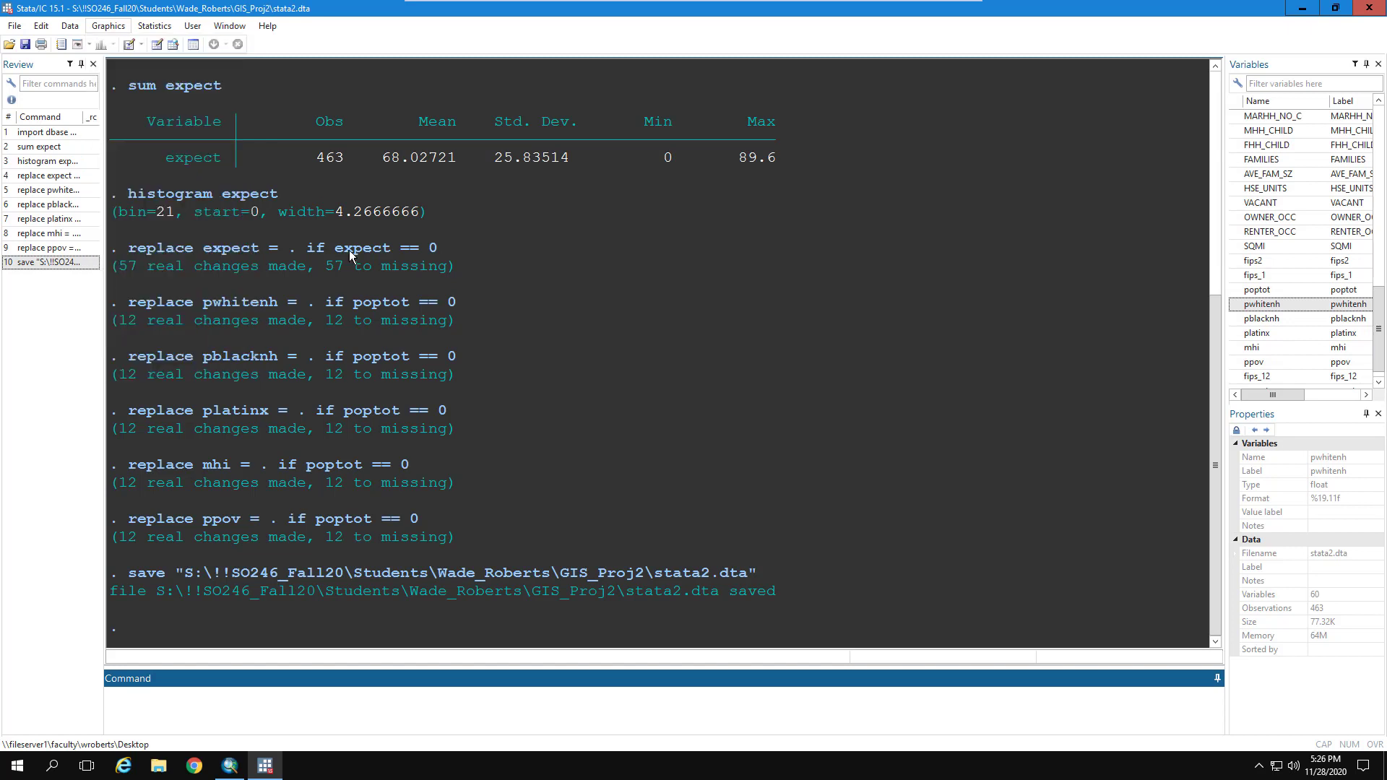
text(expect)
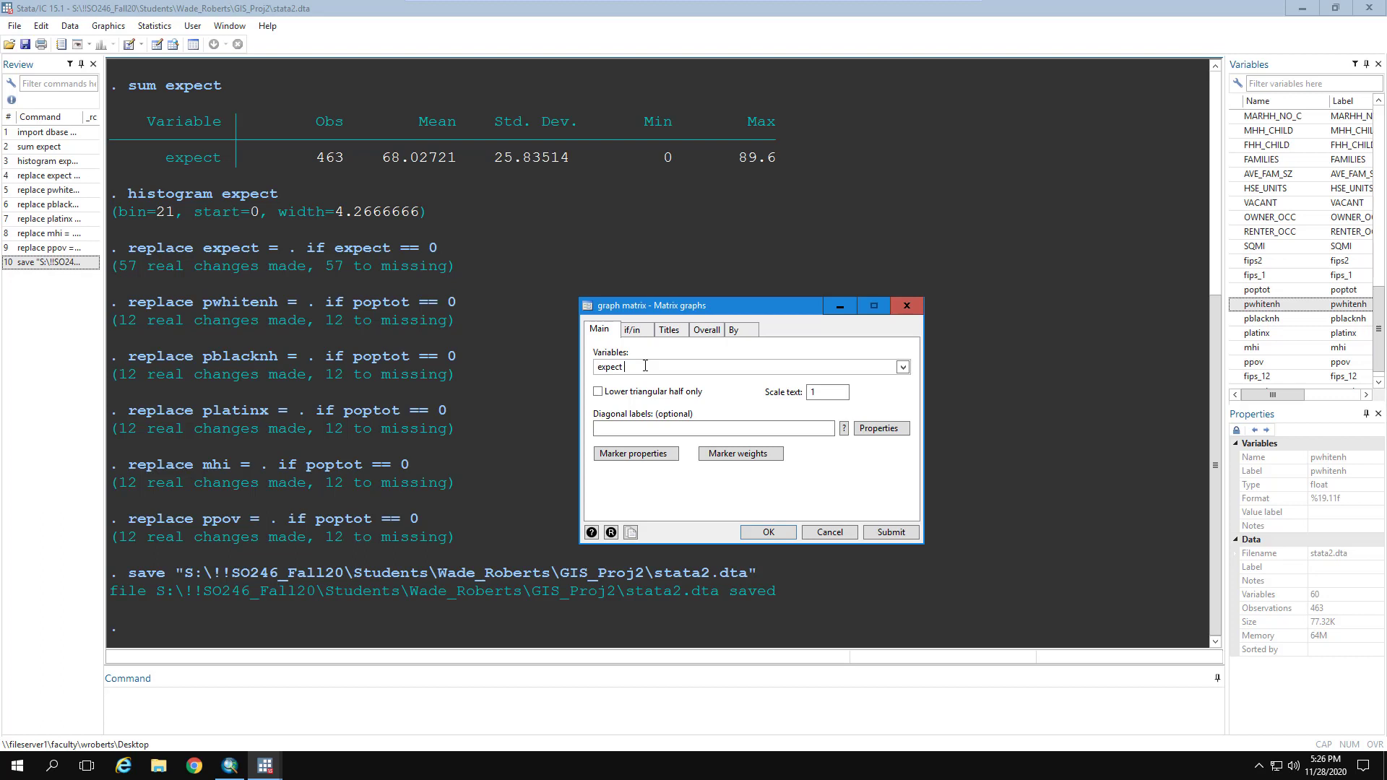
text( pwhitenh pblacknh mhi ppov)
click(629, 452)
click(780, 445)
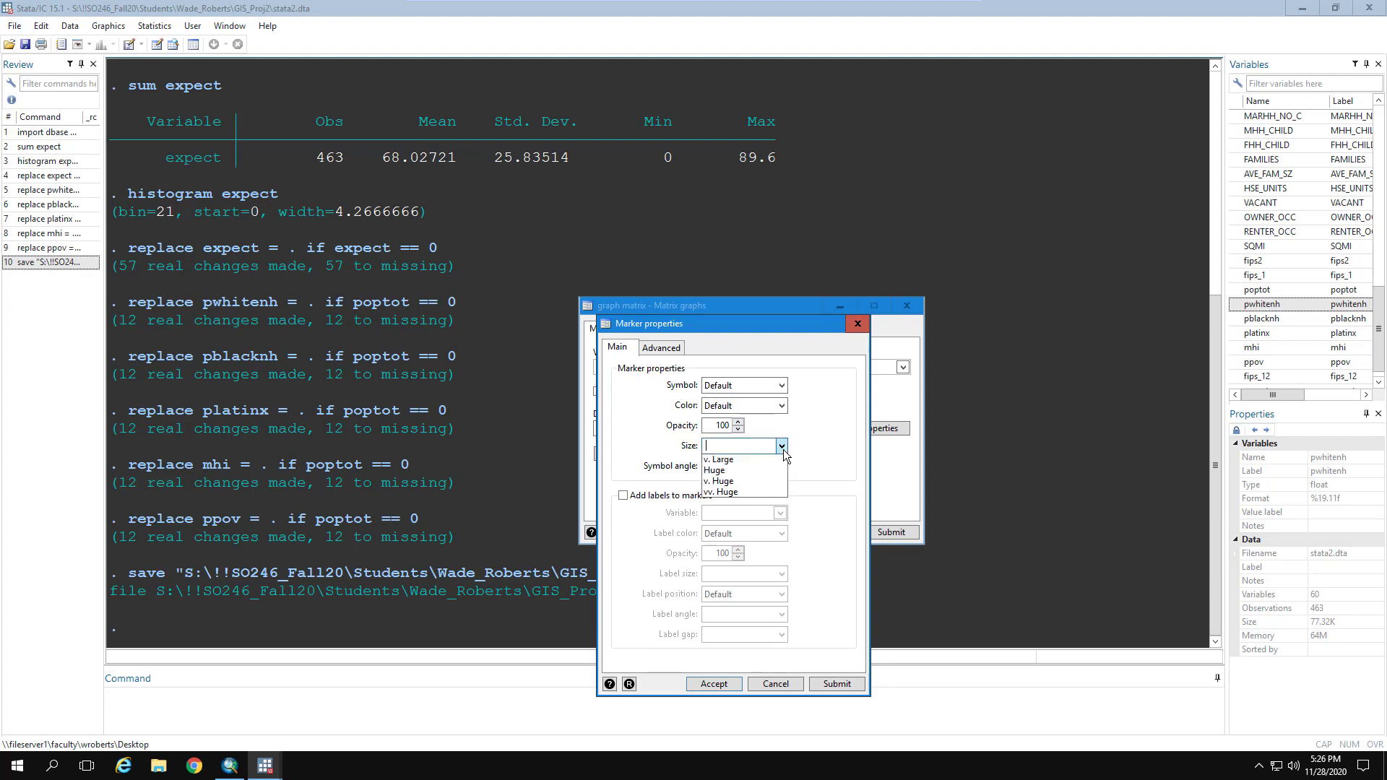
click(739, 493)
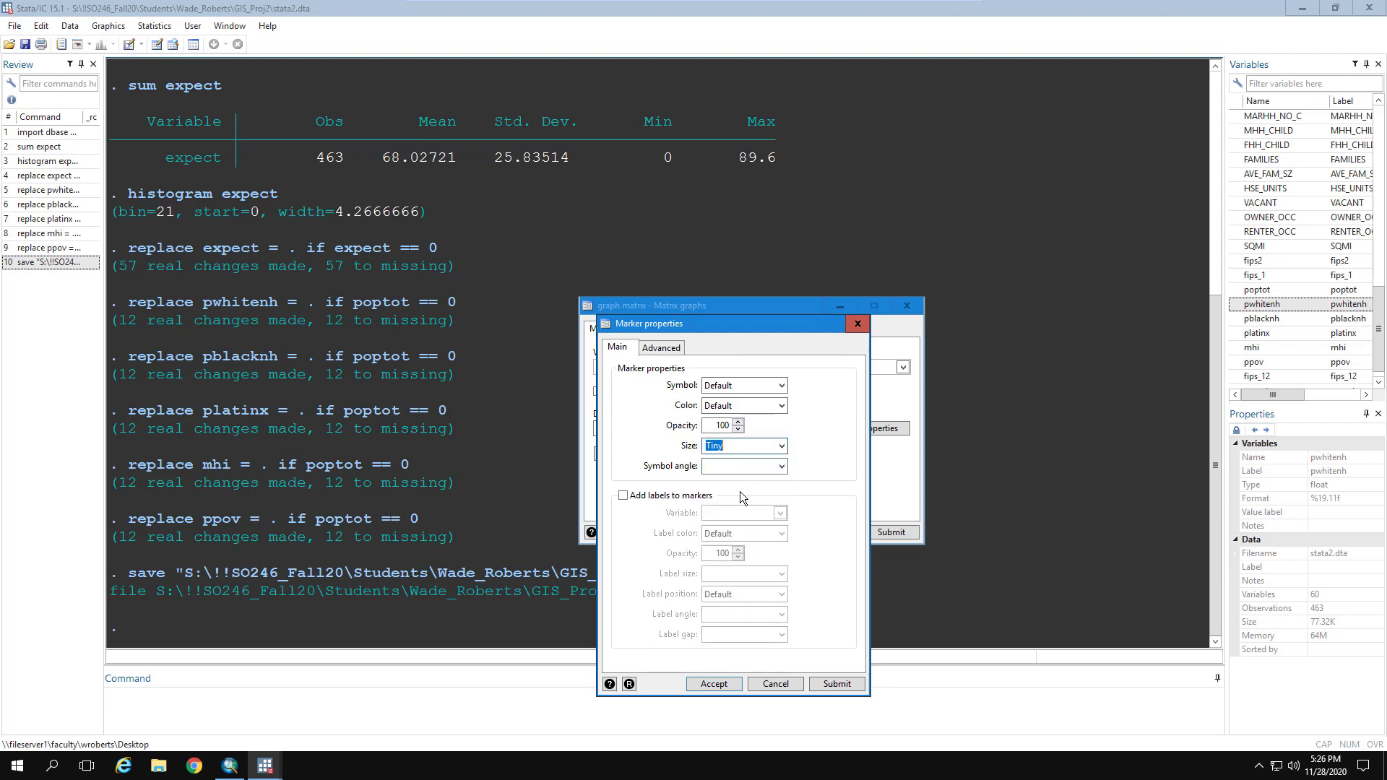
click(717, 685)
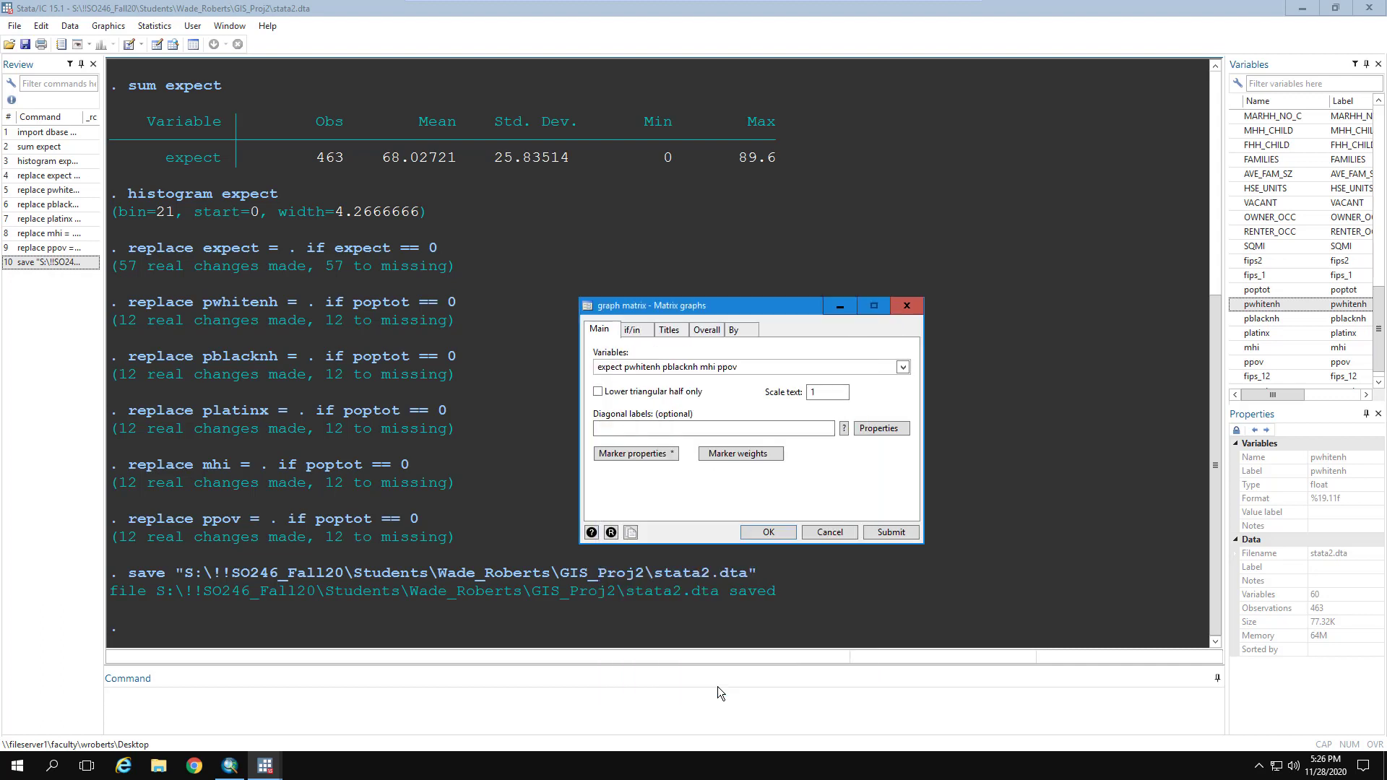
click(766, 532)
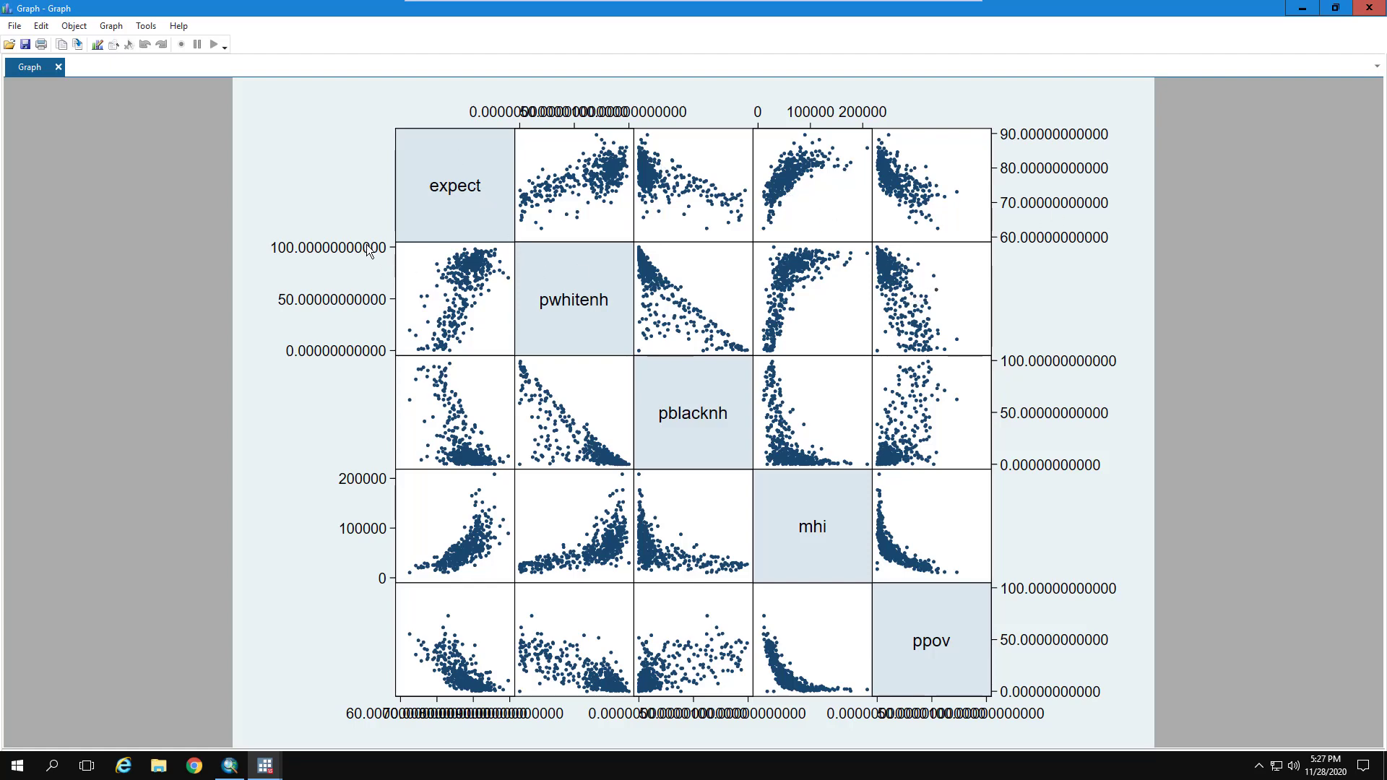
Start the Graph Editor and change the expect label in the matrix's diagonal to Life Expectancy.
click(94, 44)
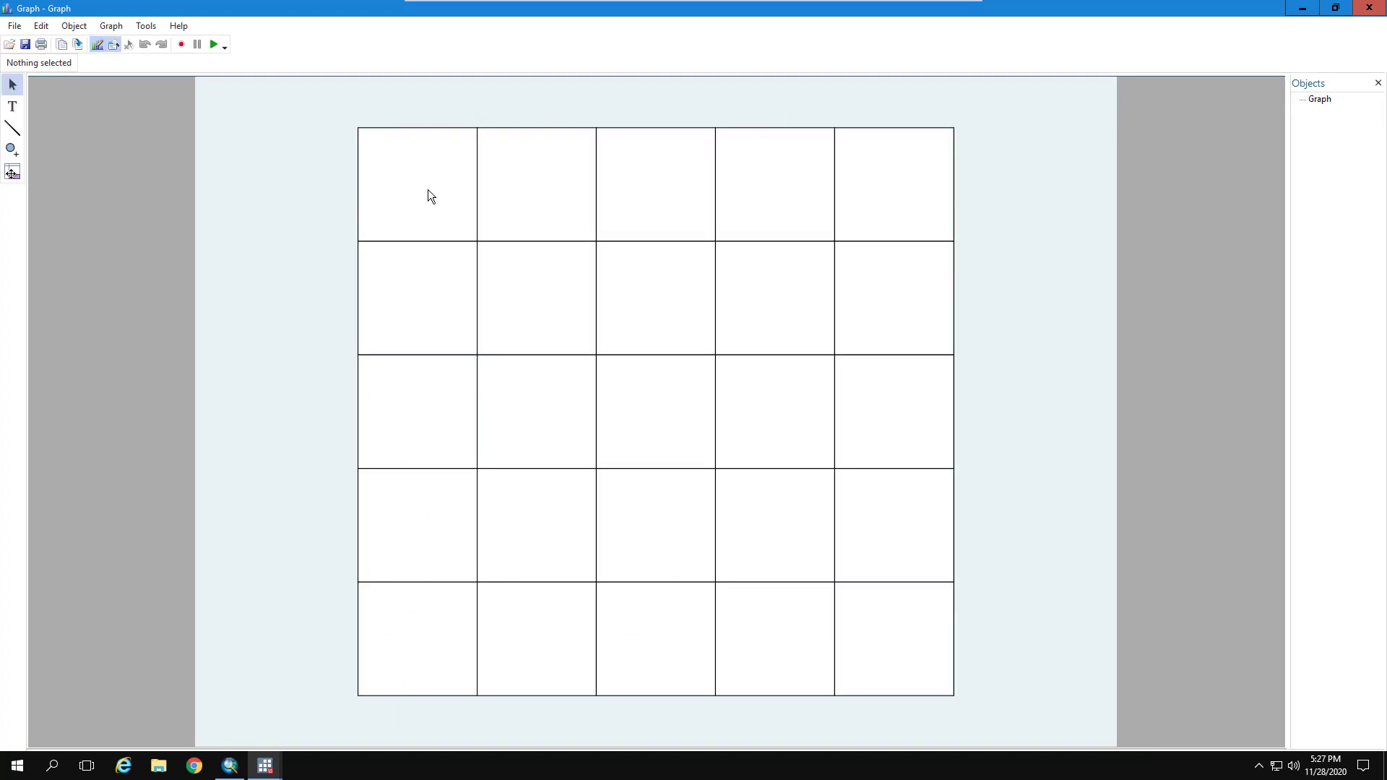
click(427, 192)
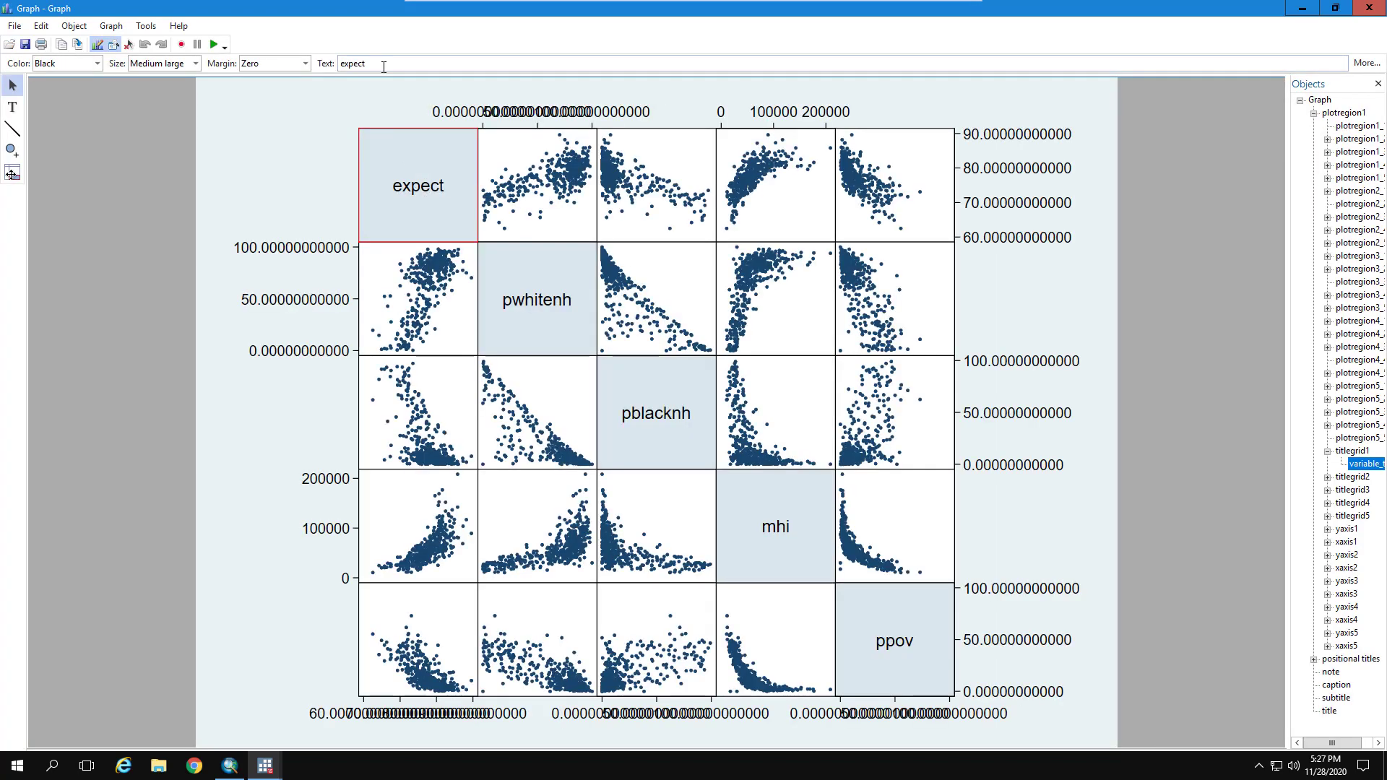
double_click(489, 64)
text(Life Expectancy)
key(Return)
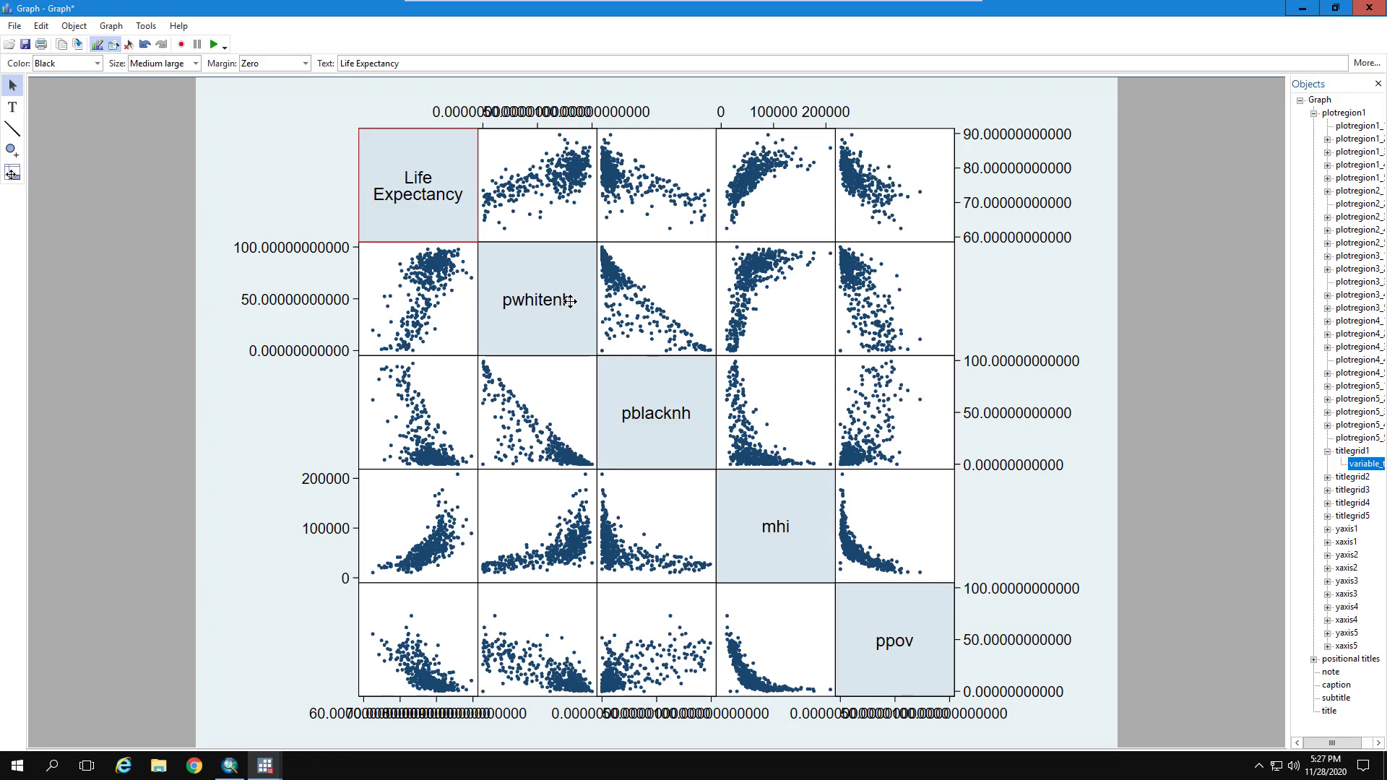
Format the axis labels above the pwhitenh column as fixed numeric with no decimals (%9.0f).
click(570, 301)
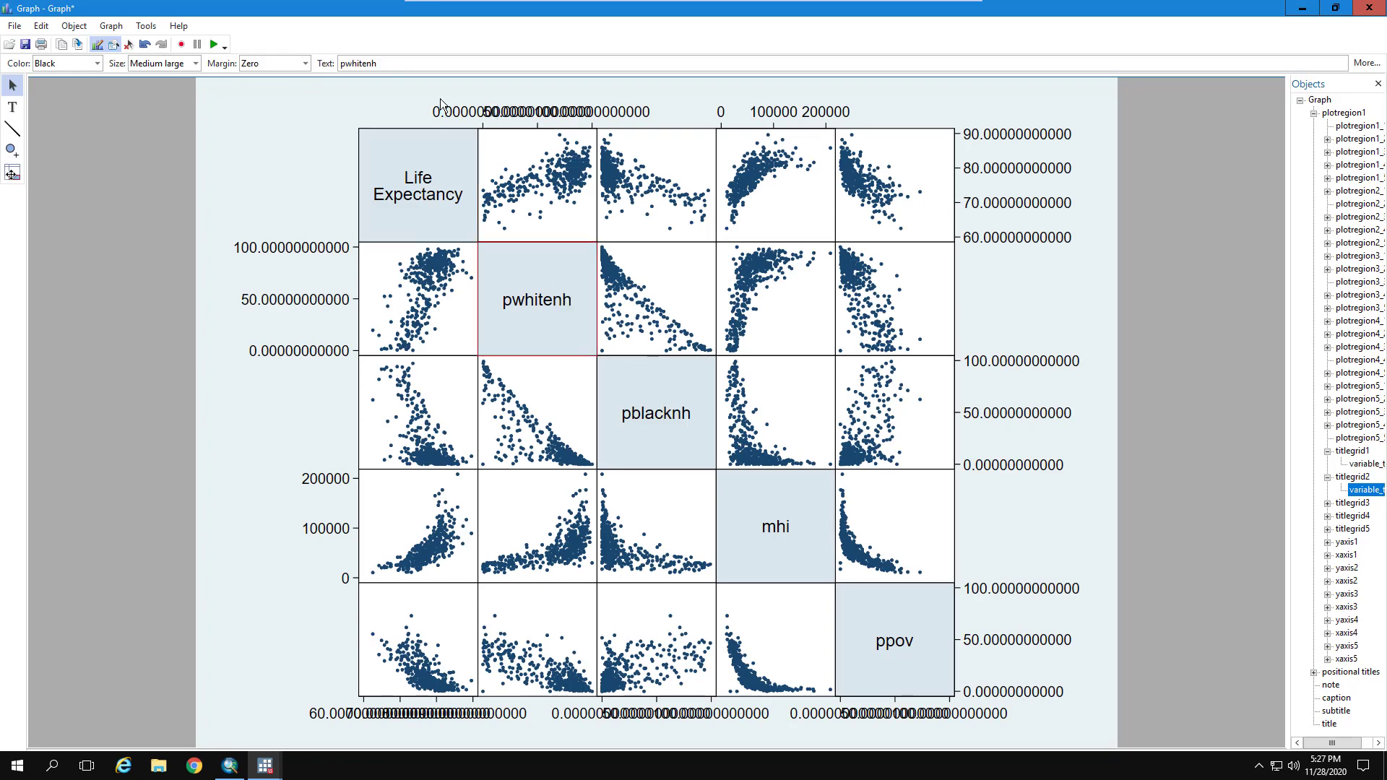
click(533, 120)
right_click(509, 120)
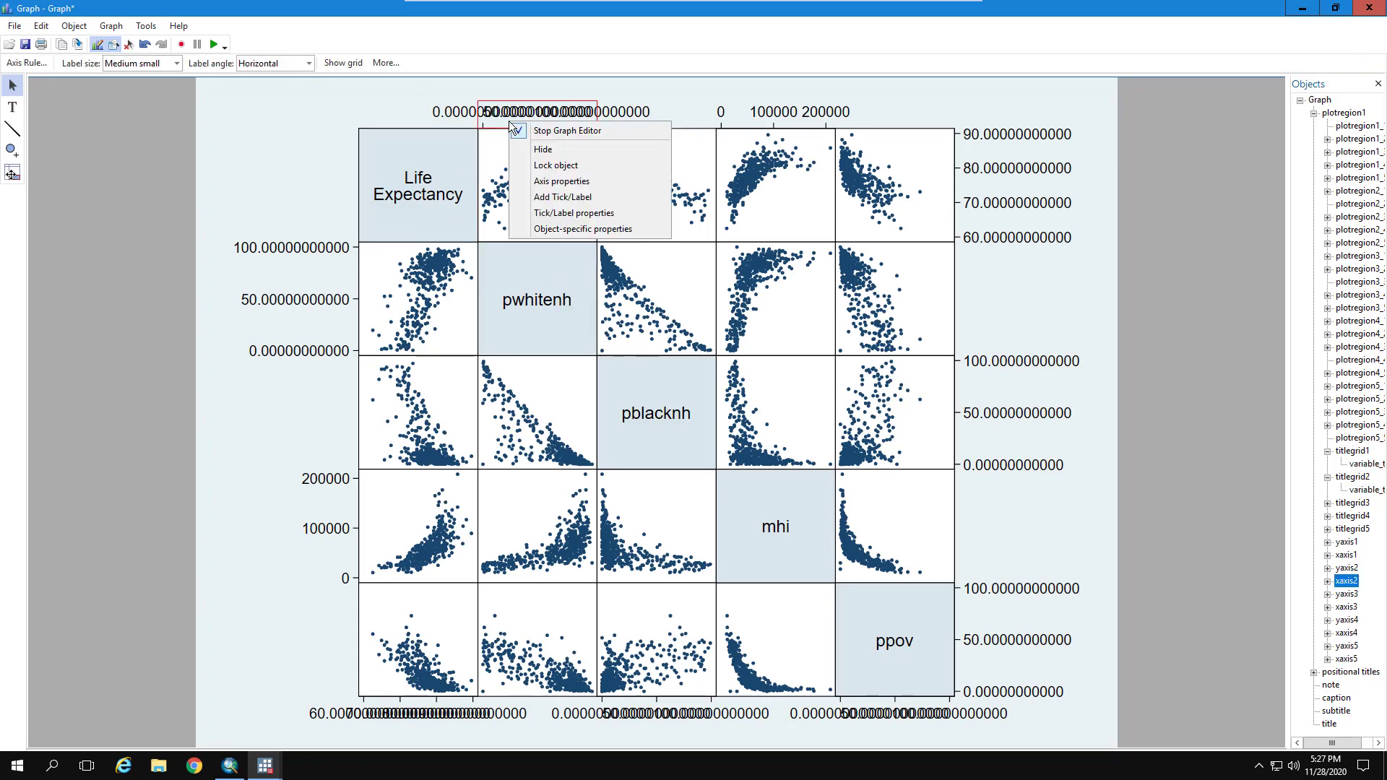
click(550, 185)
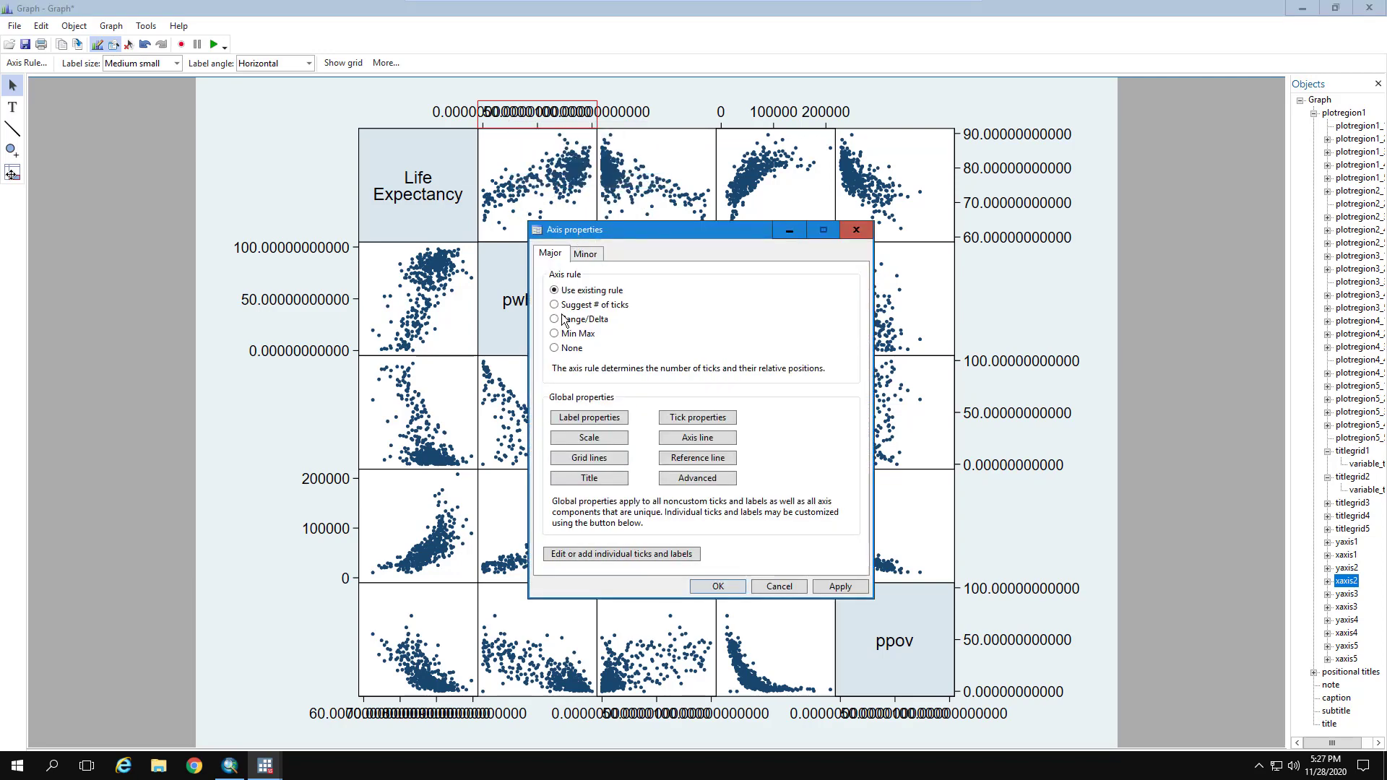
click(570, 421)
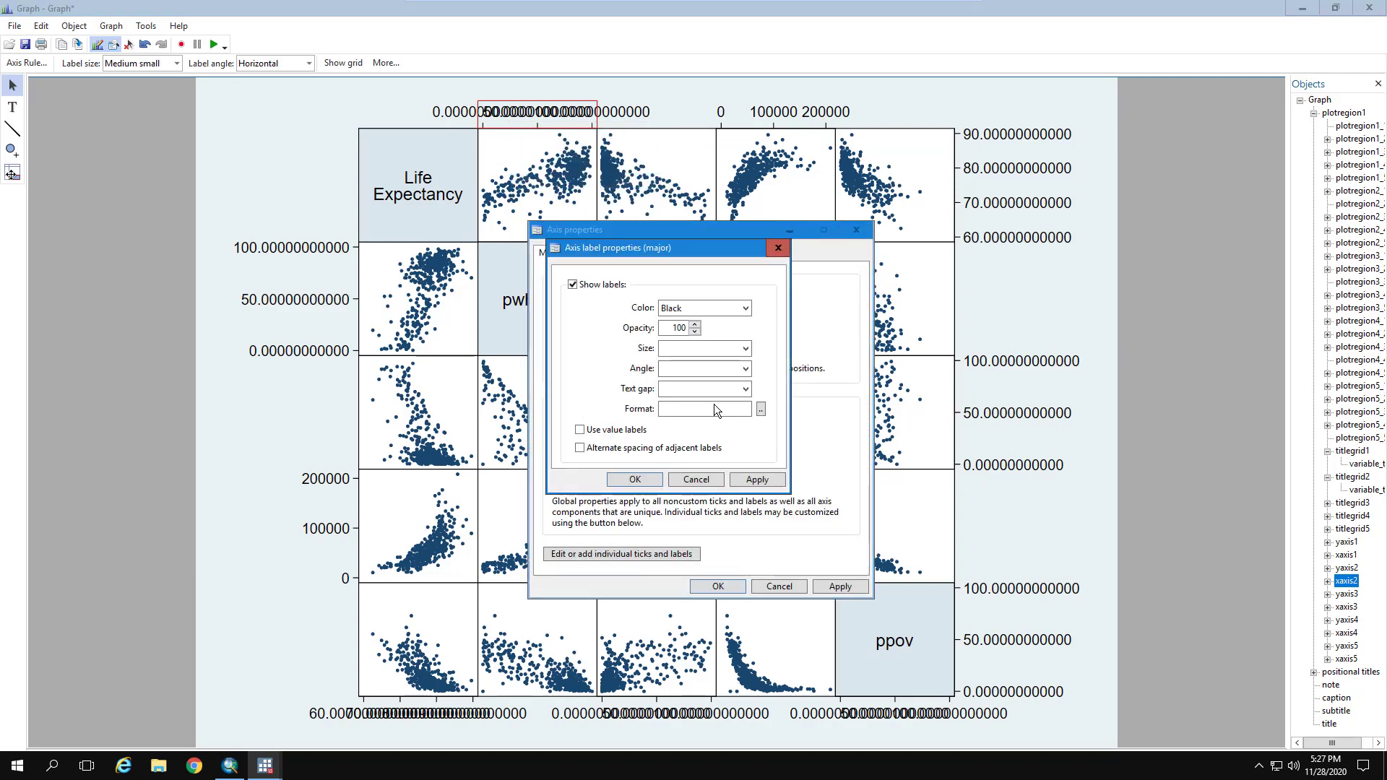
click(759, 409)
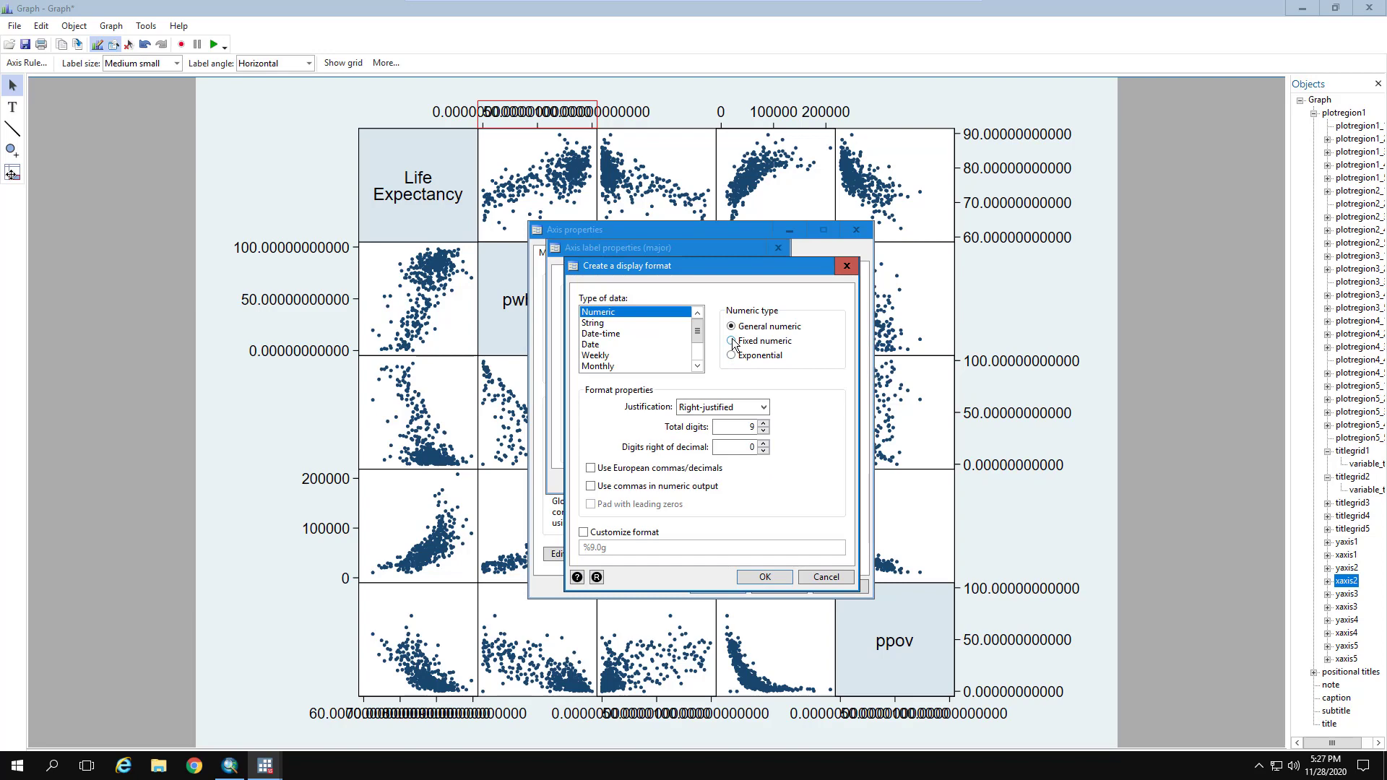
click(764, 578)
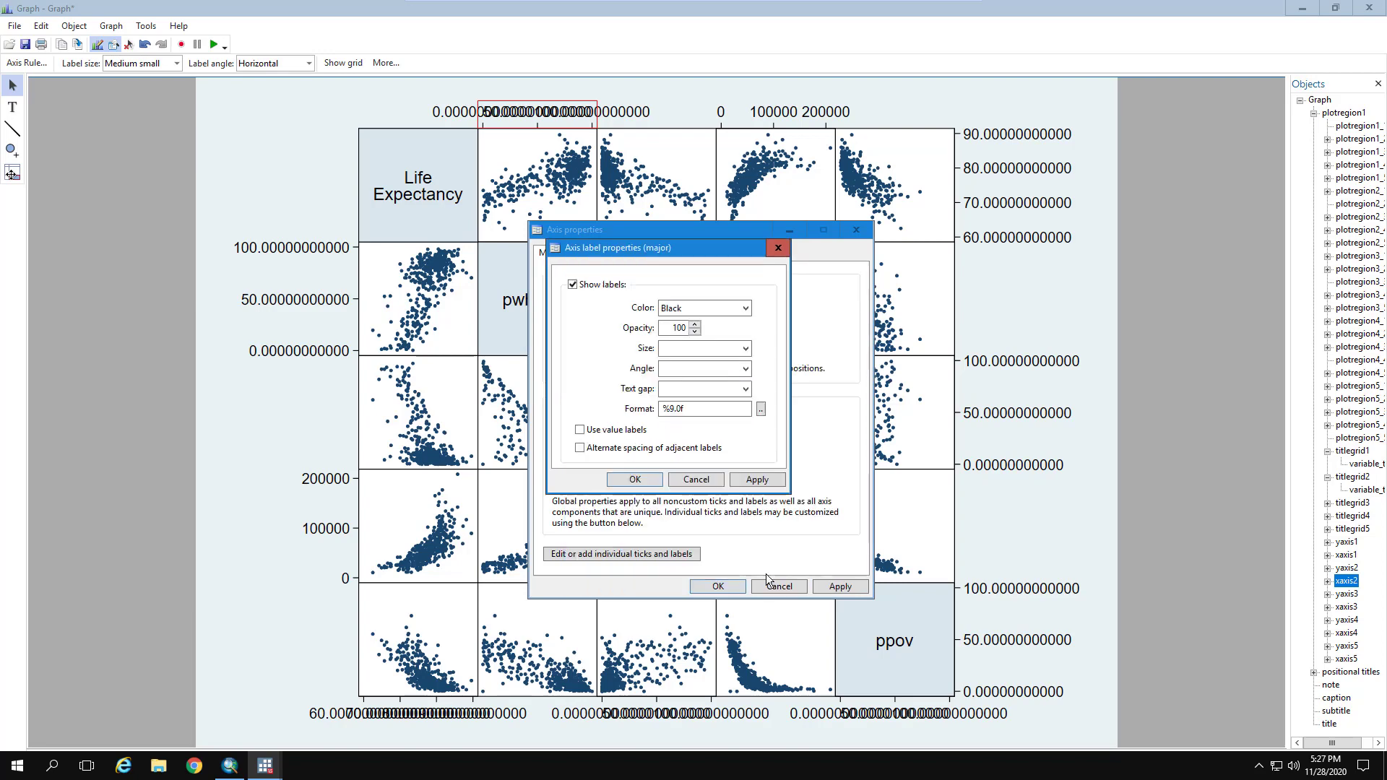
click(642, 479)
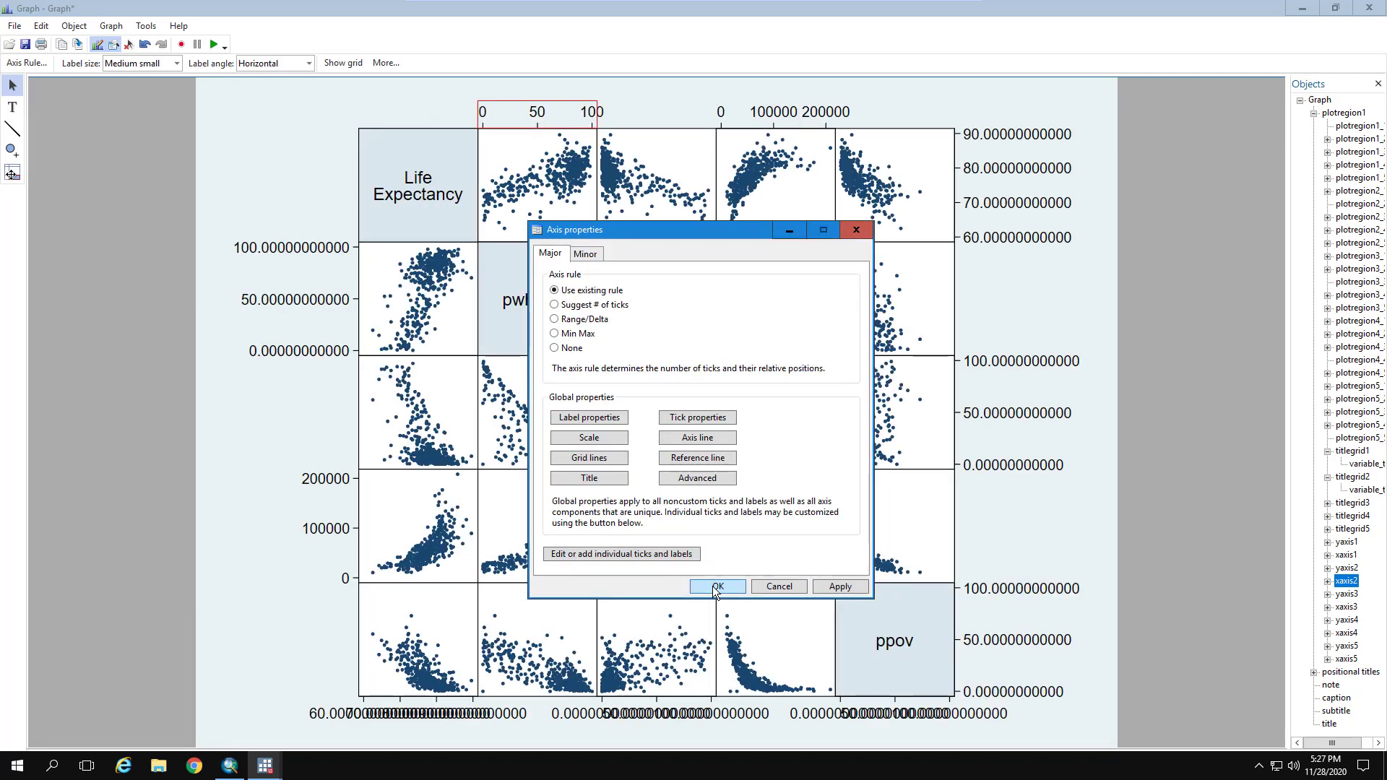
click(716, 586)
Format the y-axis labels of the Life Expectancy row as fixed numeric with 9 total digits and 0 decimals.
click(969, 176)
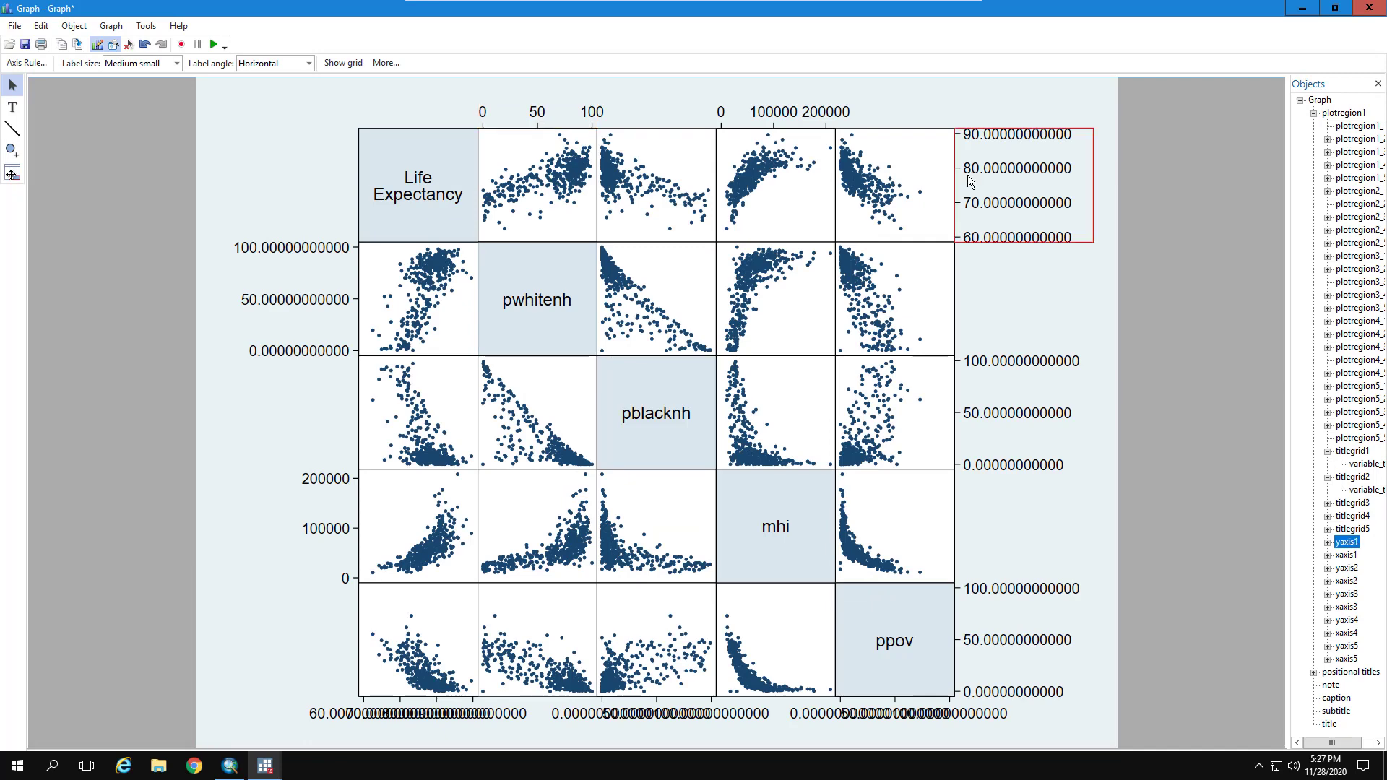
right_click(965, 182)
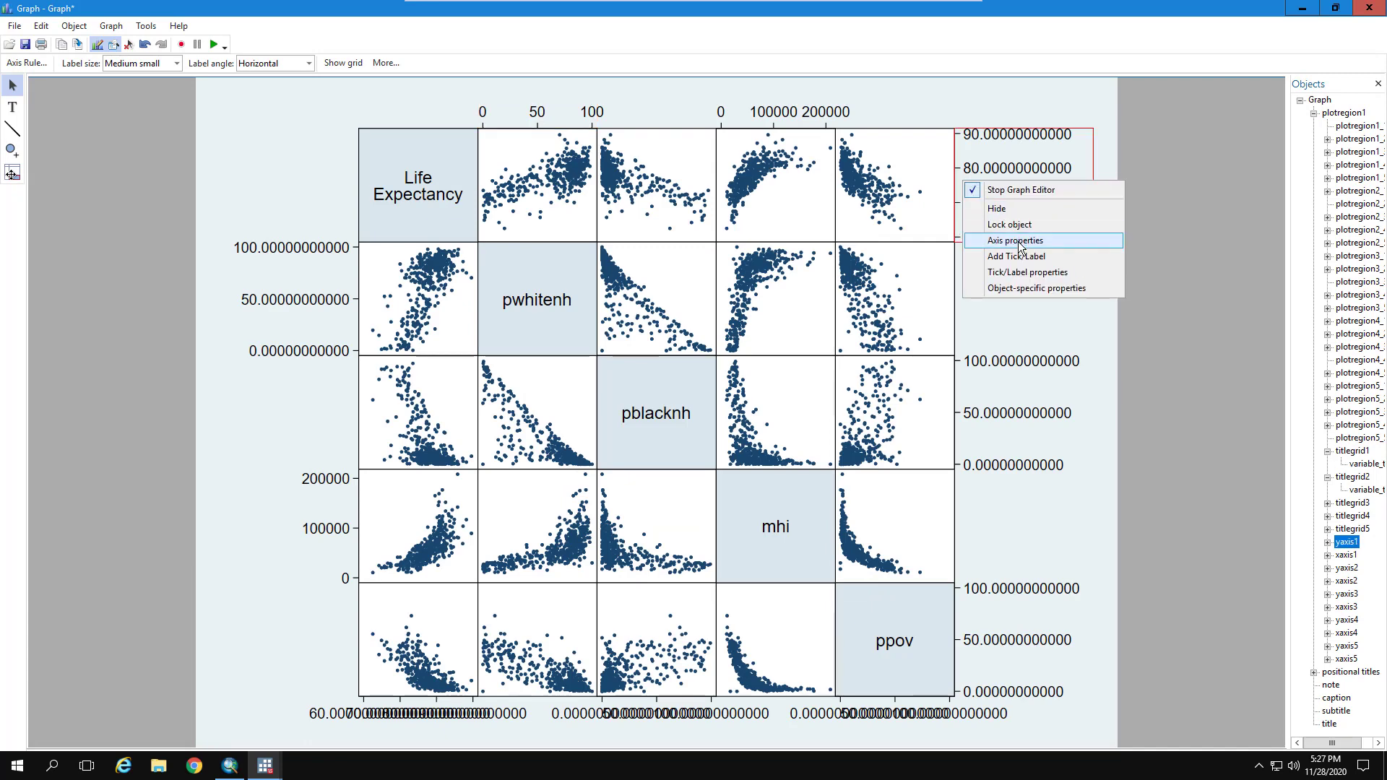
click(971, 241)
click(589, 422)
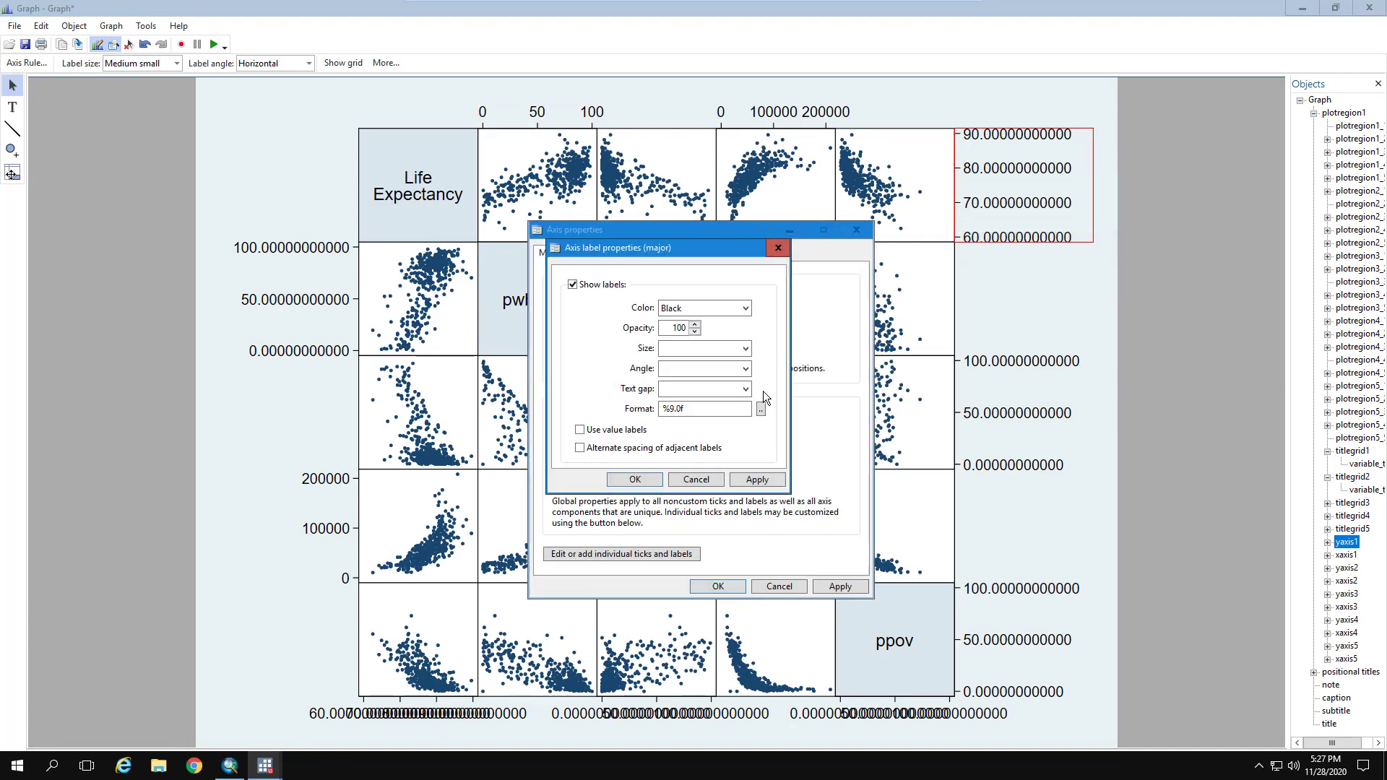
click(761, 409)
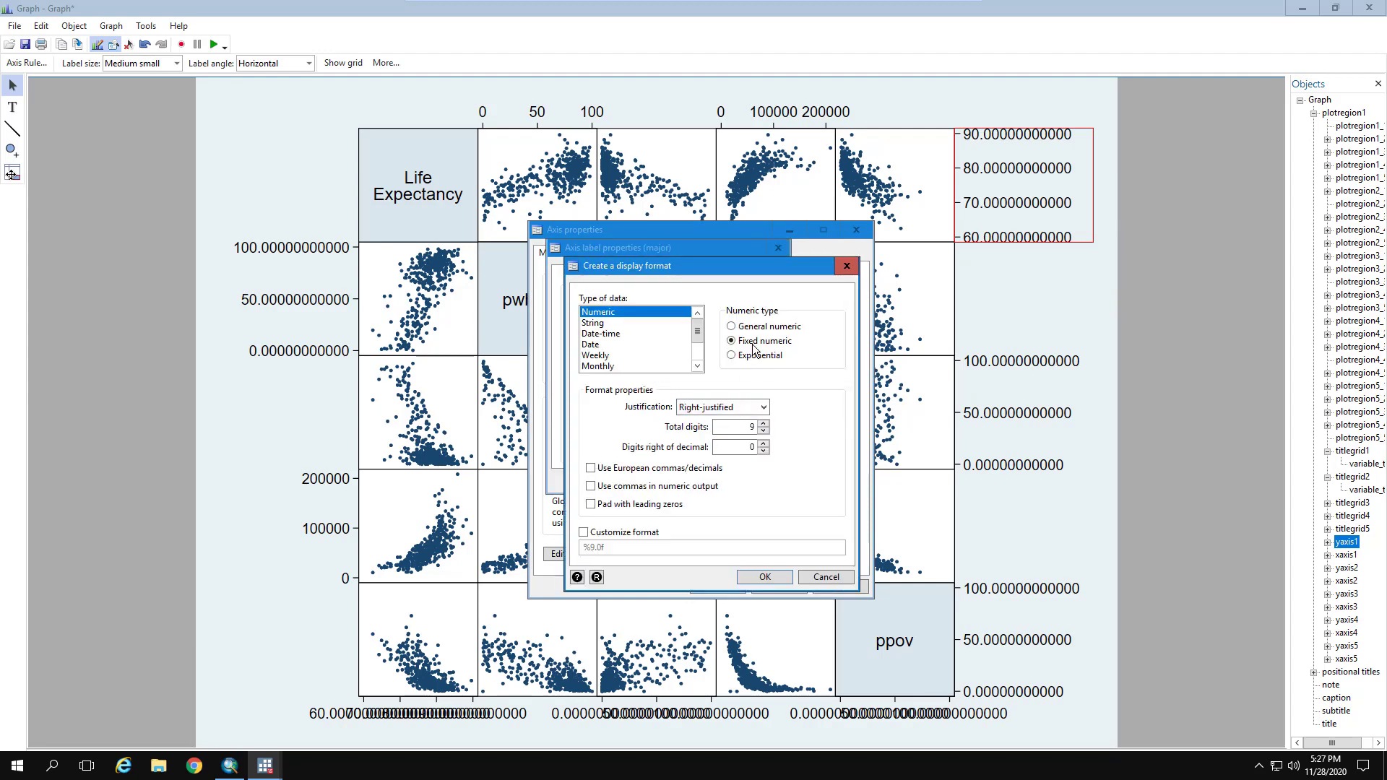
click(763, 575)
click(636, 480)
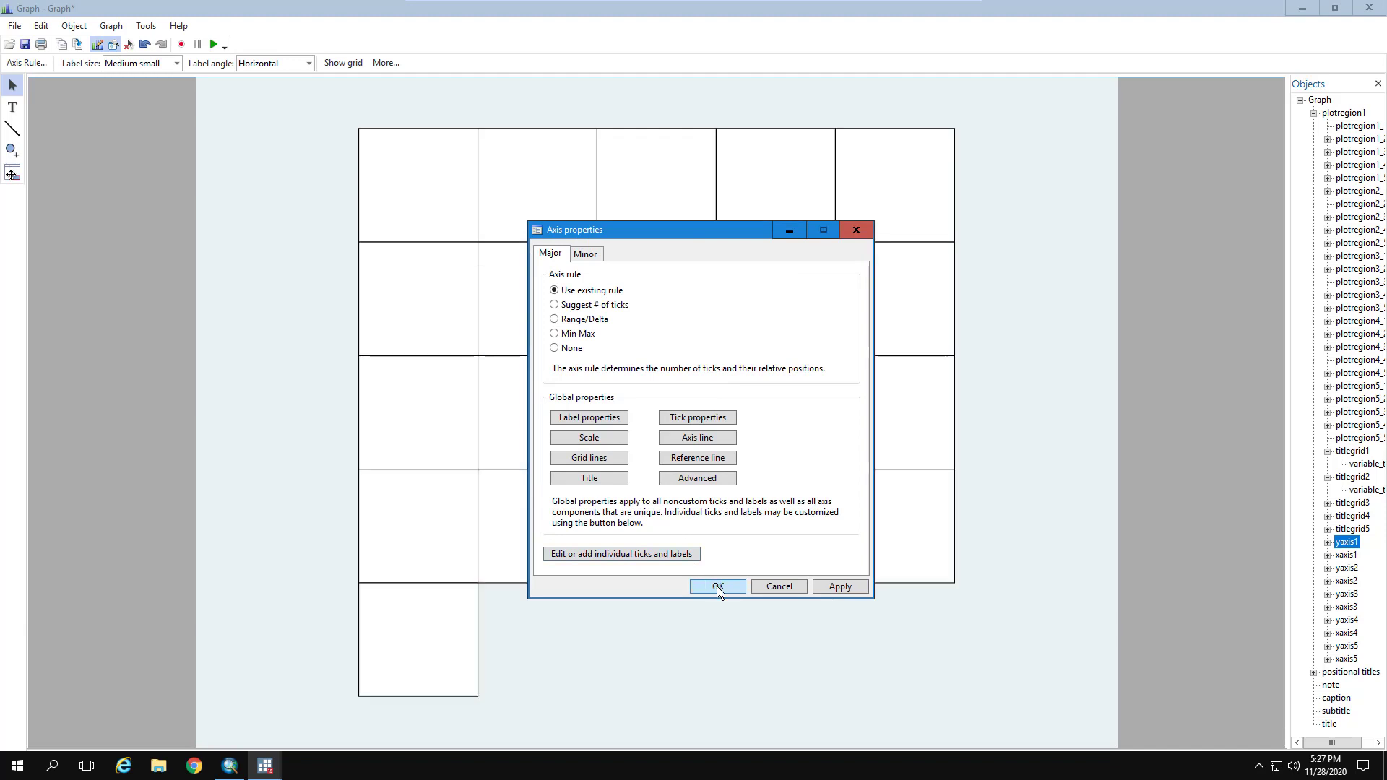
click(717, 586)
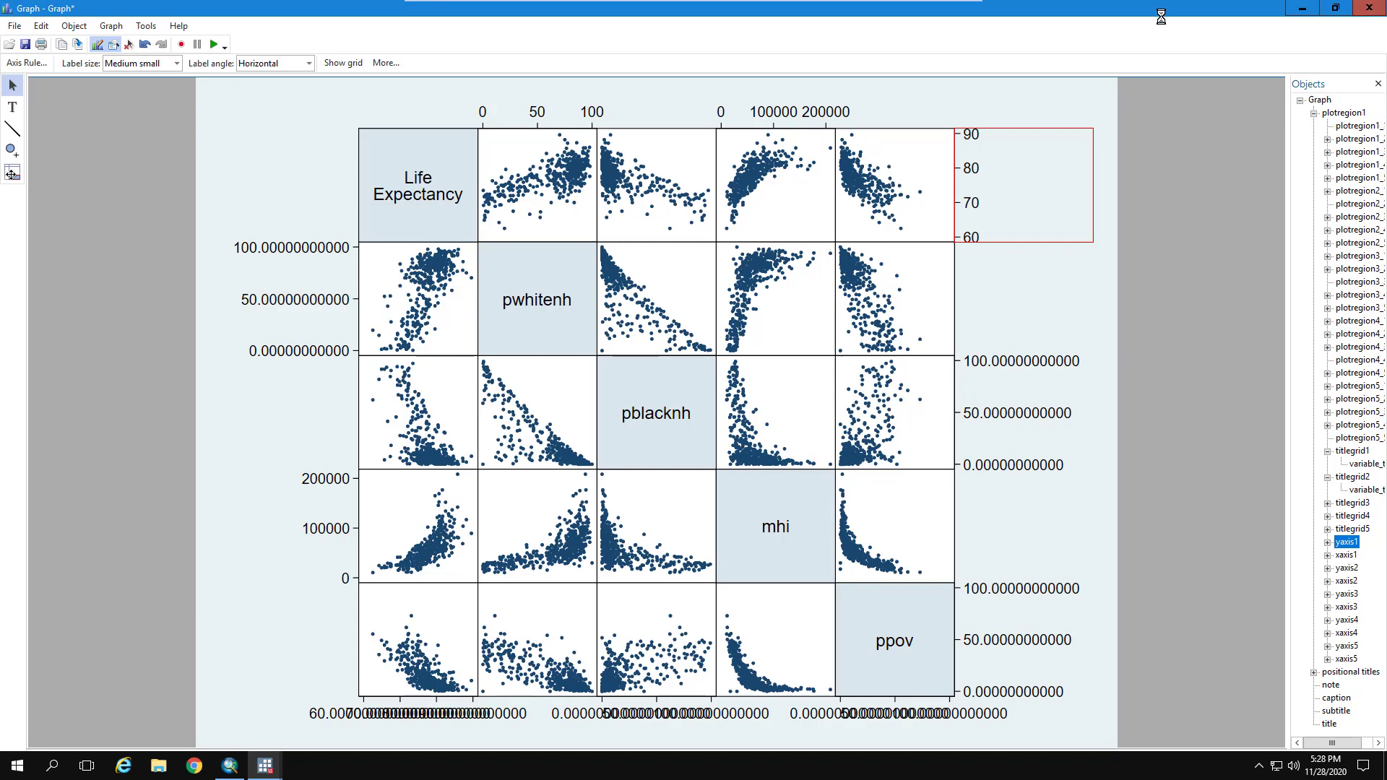
Close the graph and switch to Word to review the GIS Project 2 instructions from the heading down to the end product.
click(682, 431)
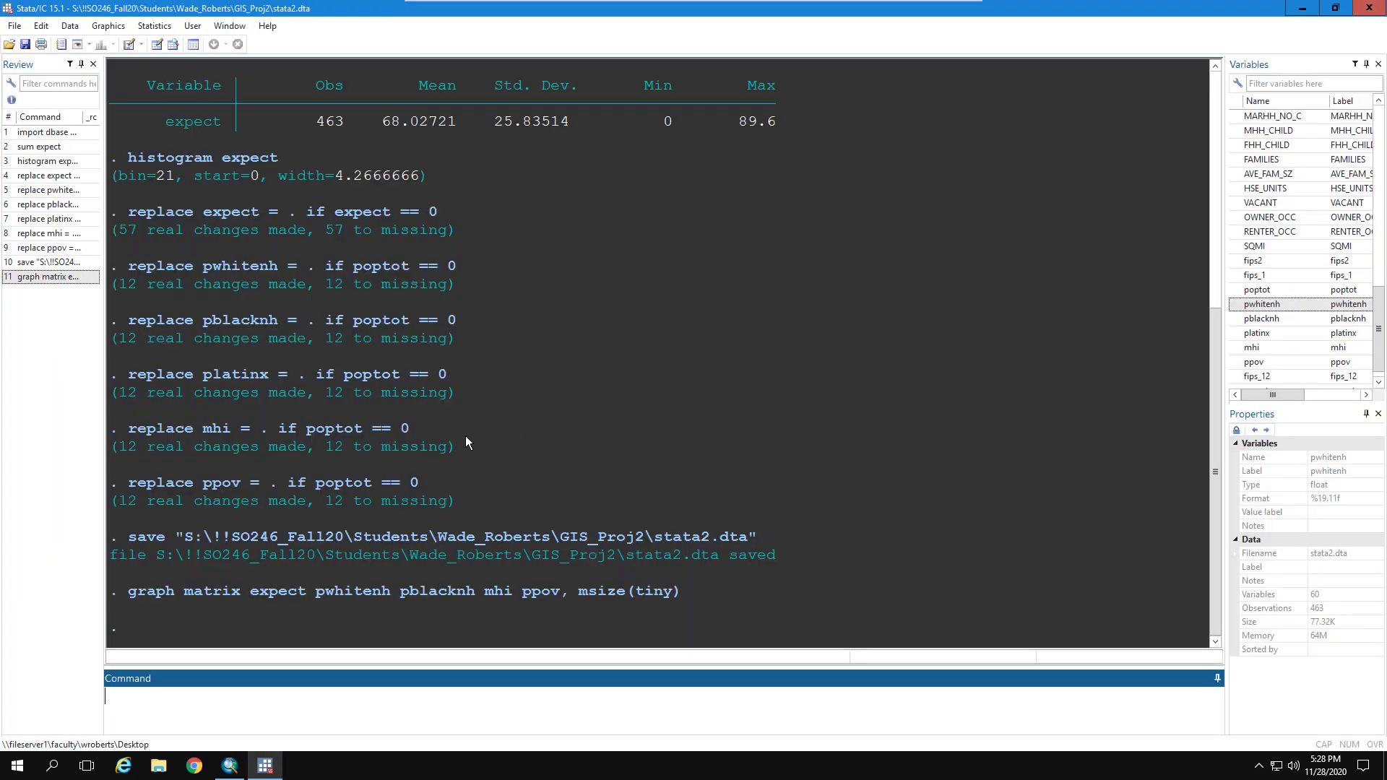
click(945, 10)
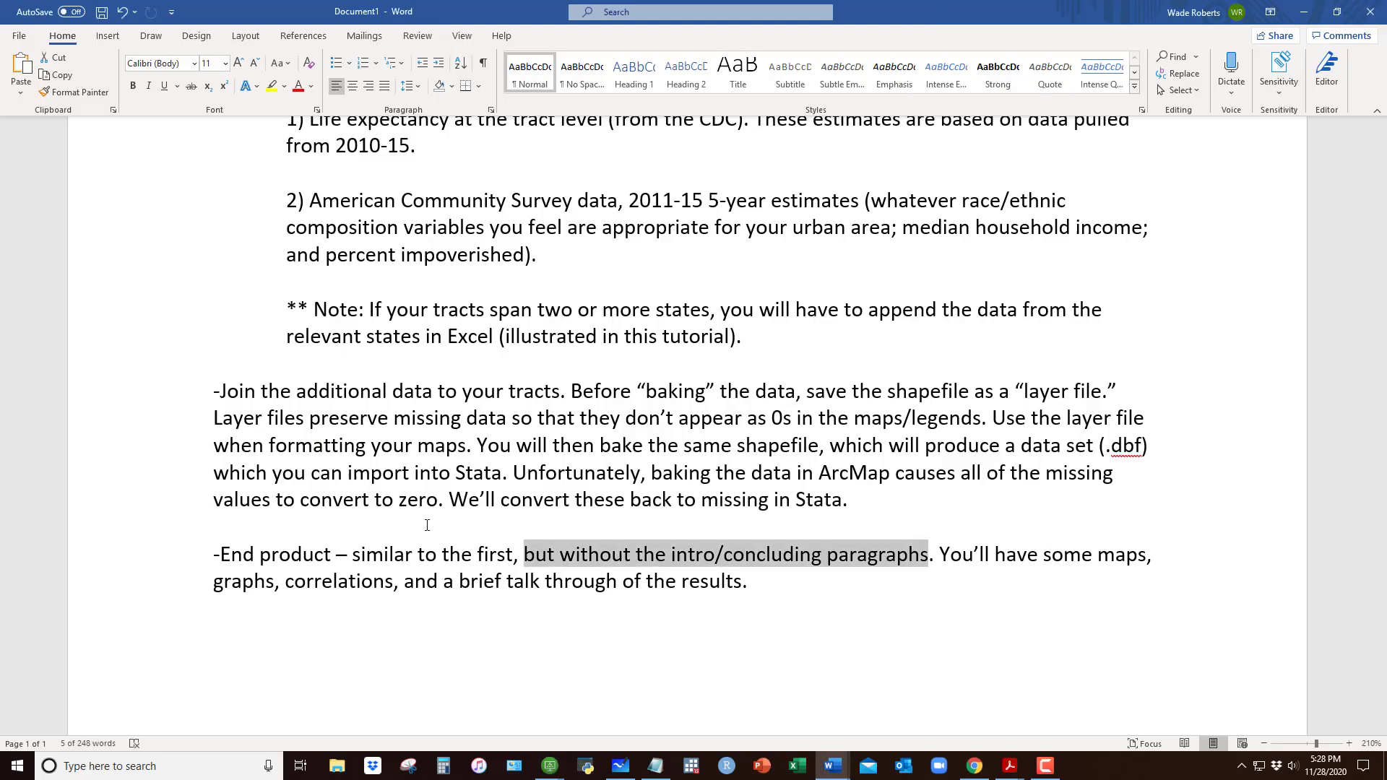
scroll(427, 525, up, 4)
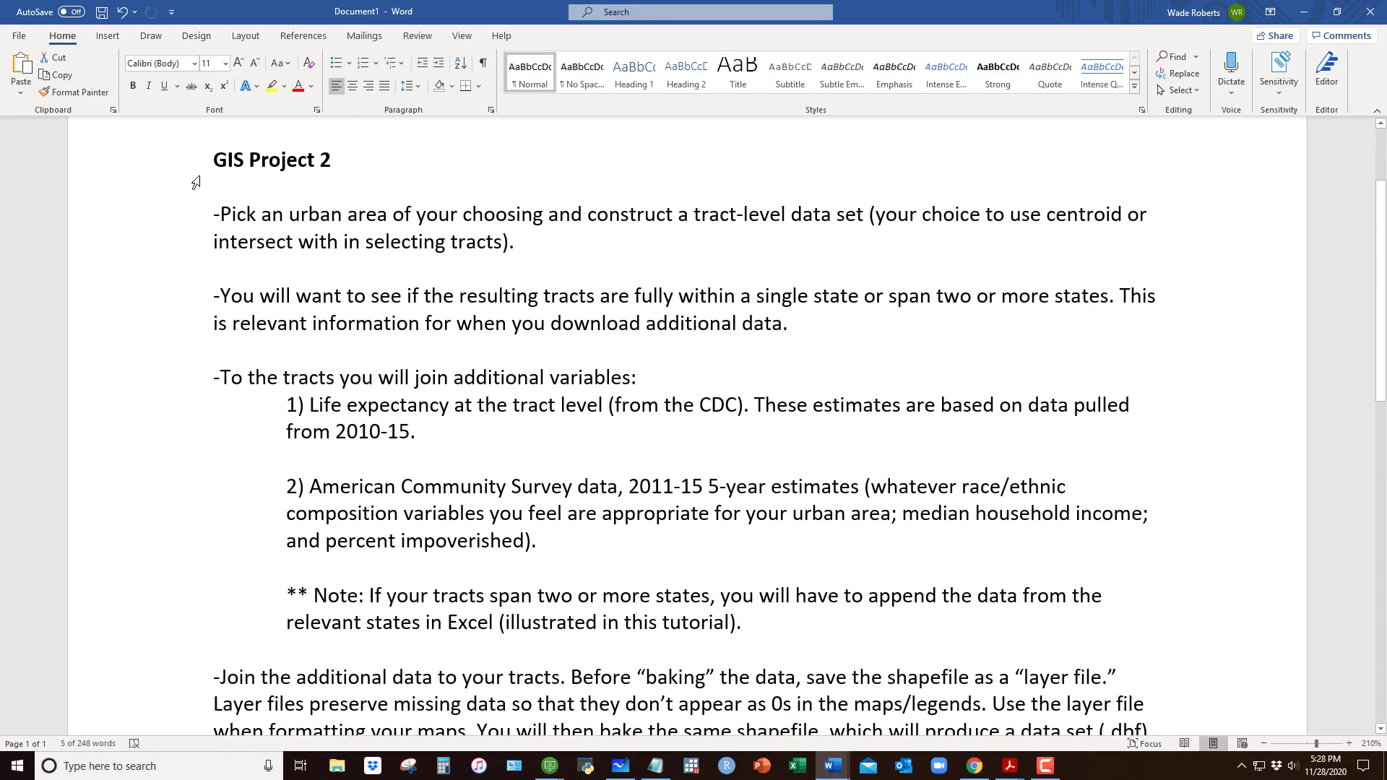
click(216, 168)
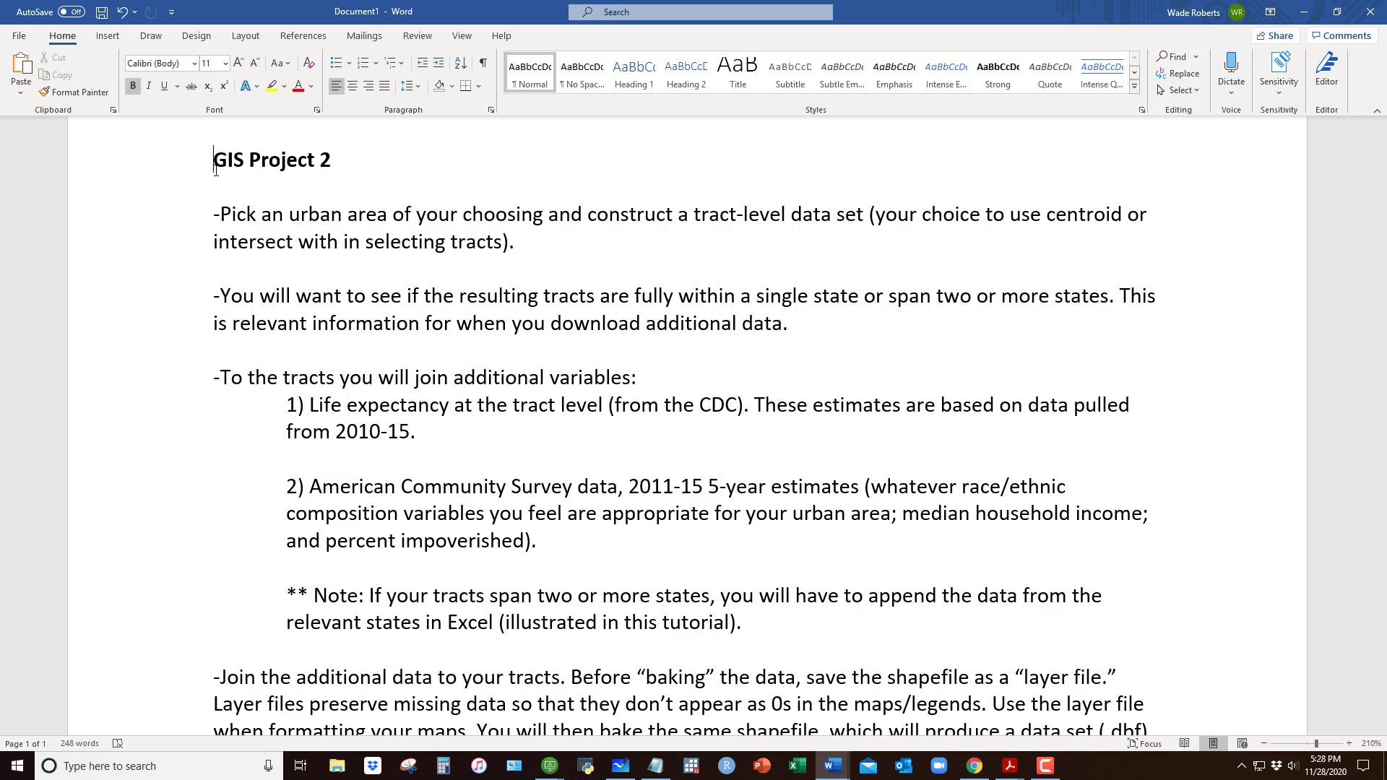
scroll(300, 266, down, 1)
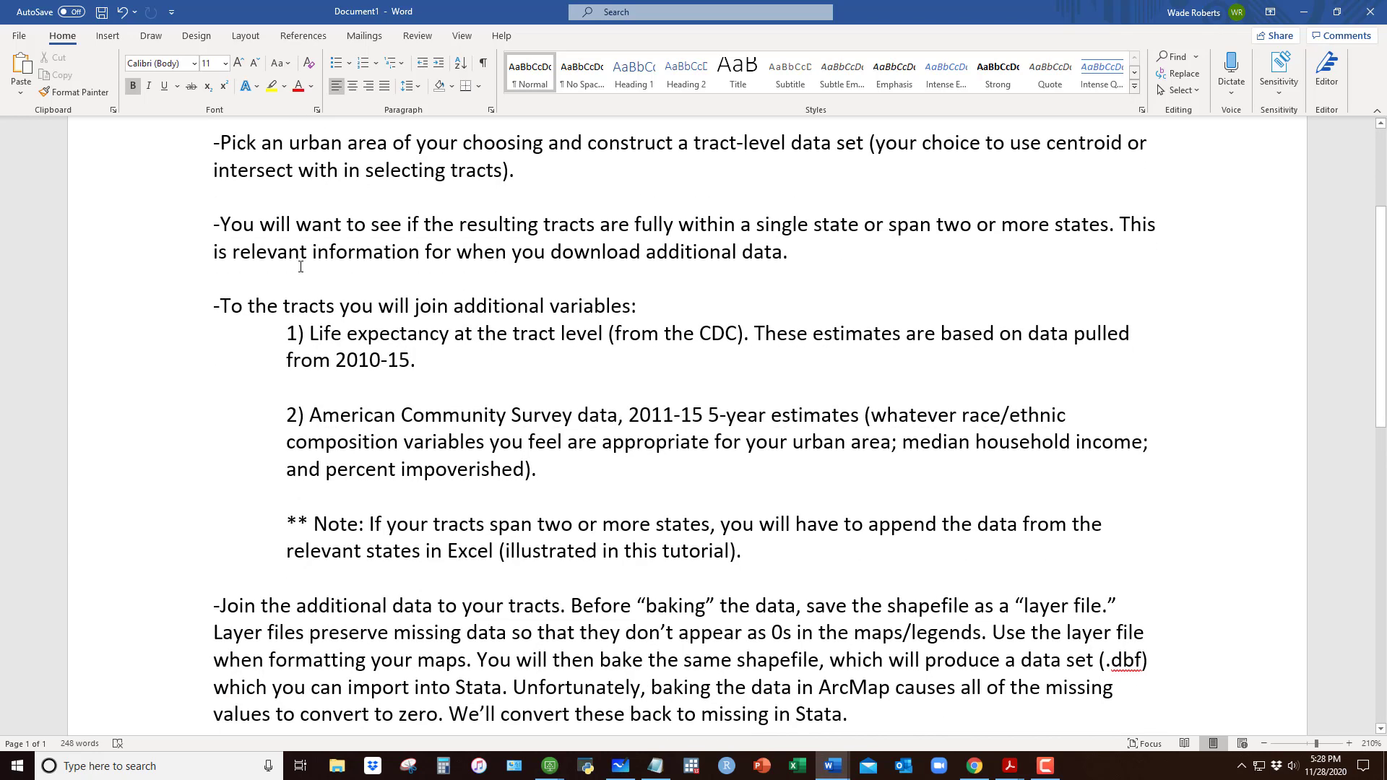
scroll(313, 275, down, 1)
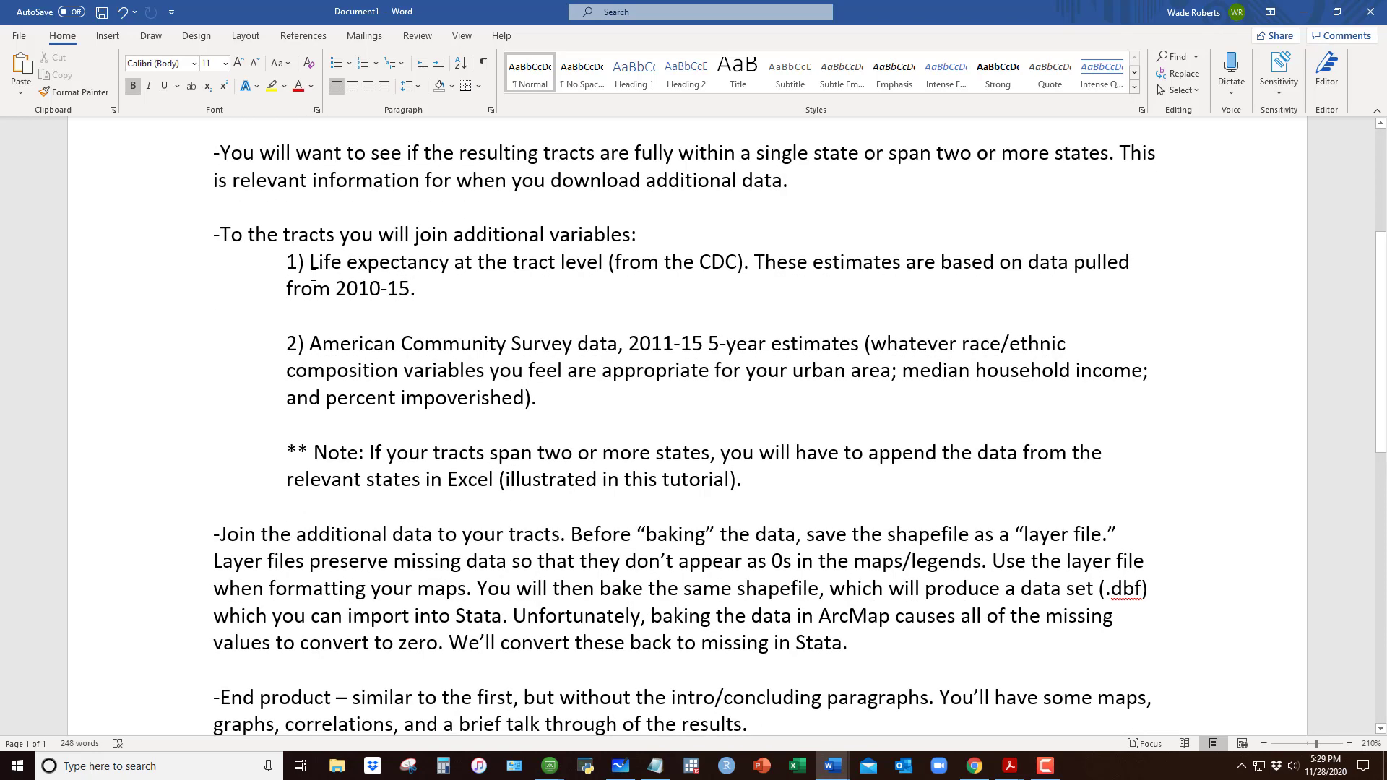